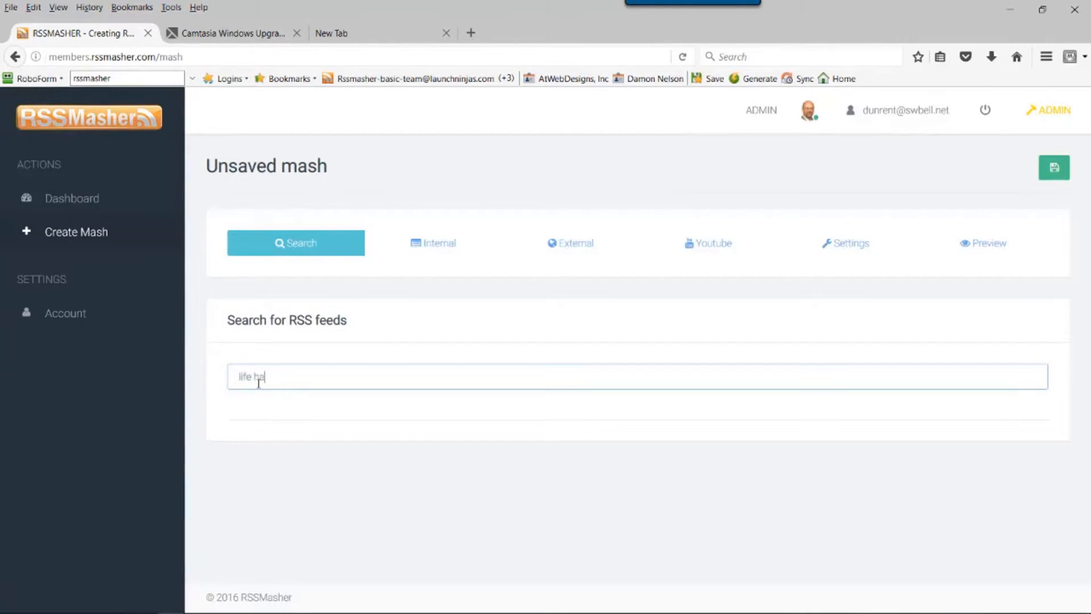
Search for RSS feeds about "life hacks" and look through the results list.
key("Return")
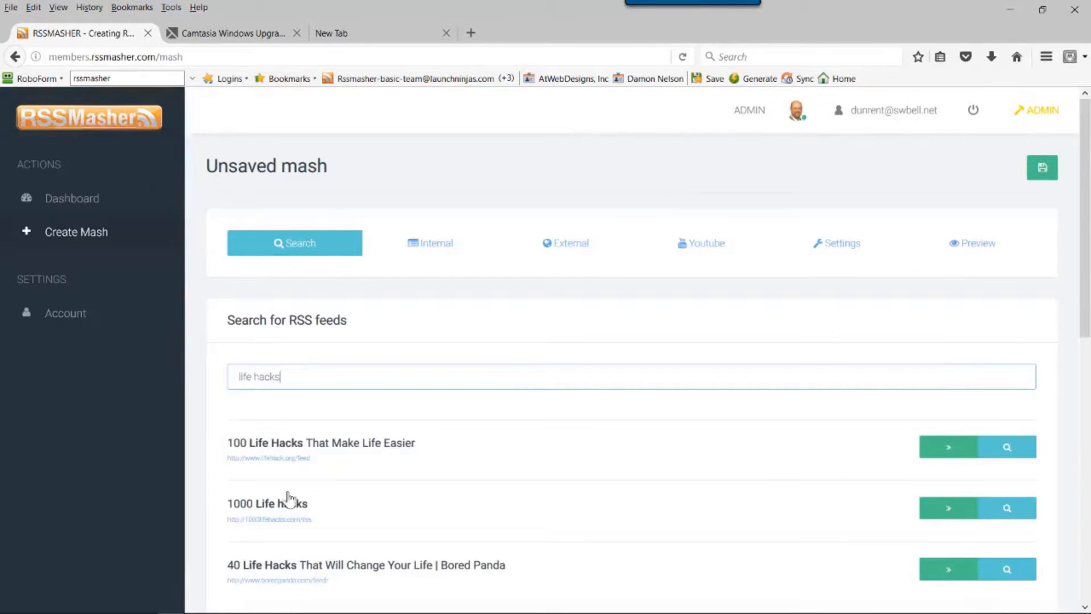
left_click(275, 603)
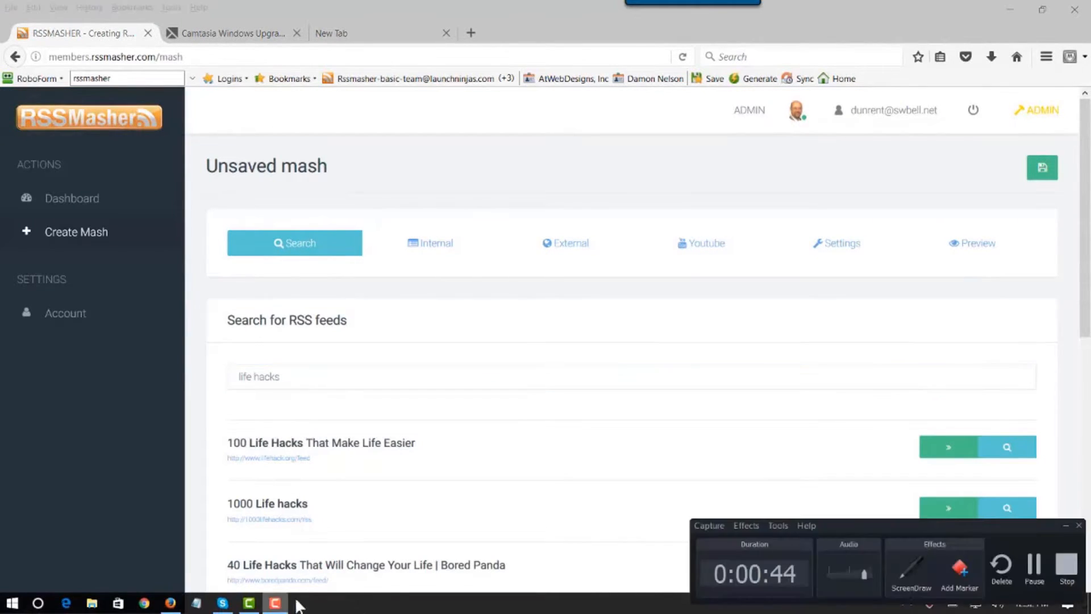
left_click(1032, 572)
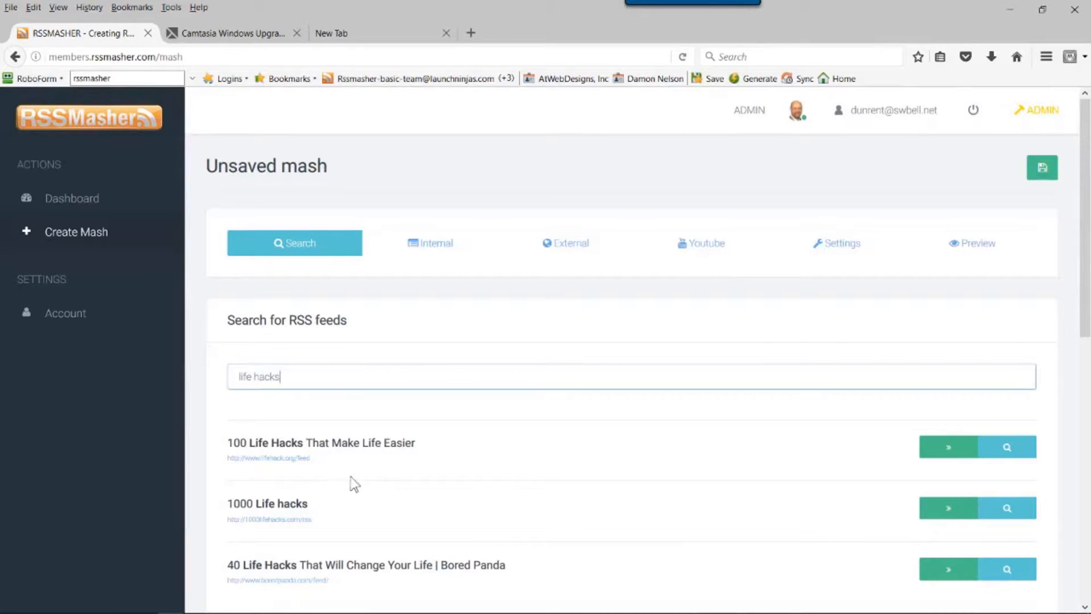
scroll(775, 443, "down", 5)
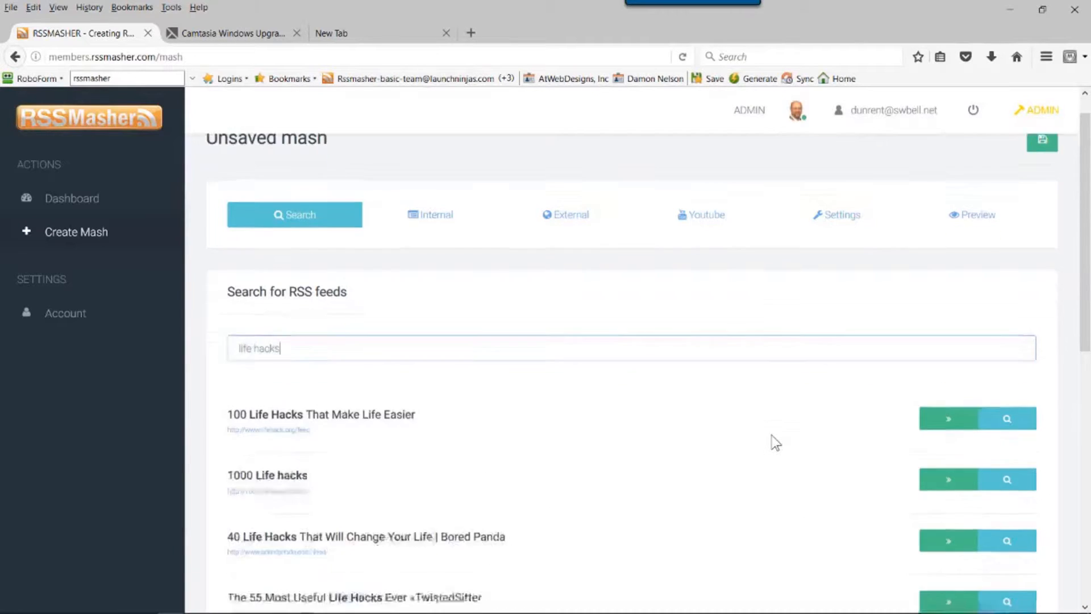
scroll(775, 443, "up", 4)
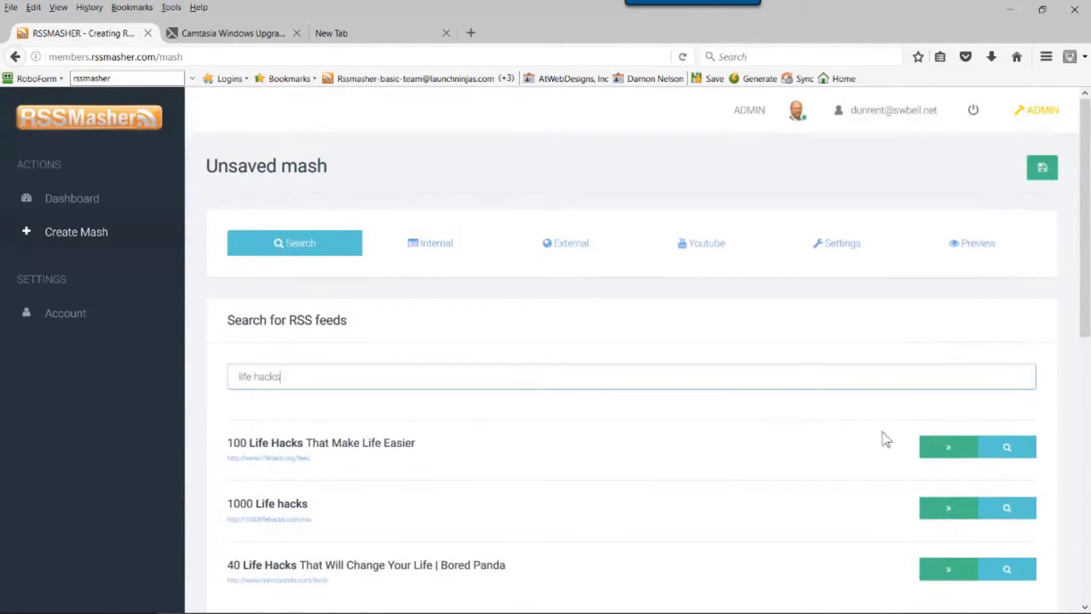
Preview the content of the "100 Life Hacks That Make Life Easier" feed, then return to the search results.
left_click(1006, 453)
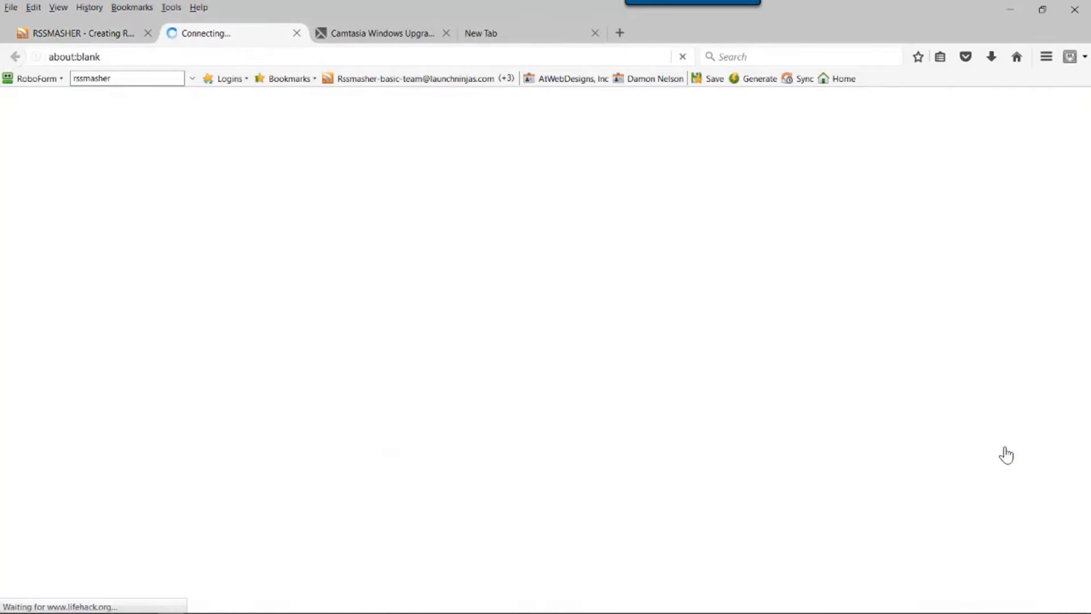
scroll(704, 458, "down", 8)
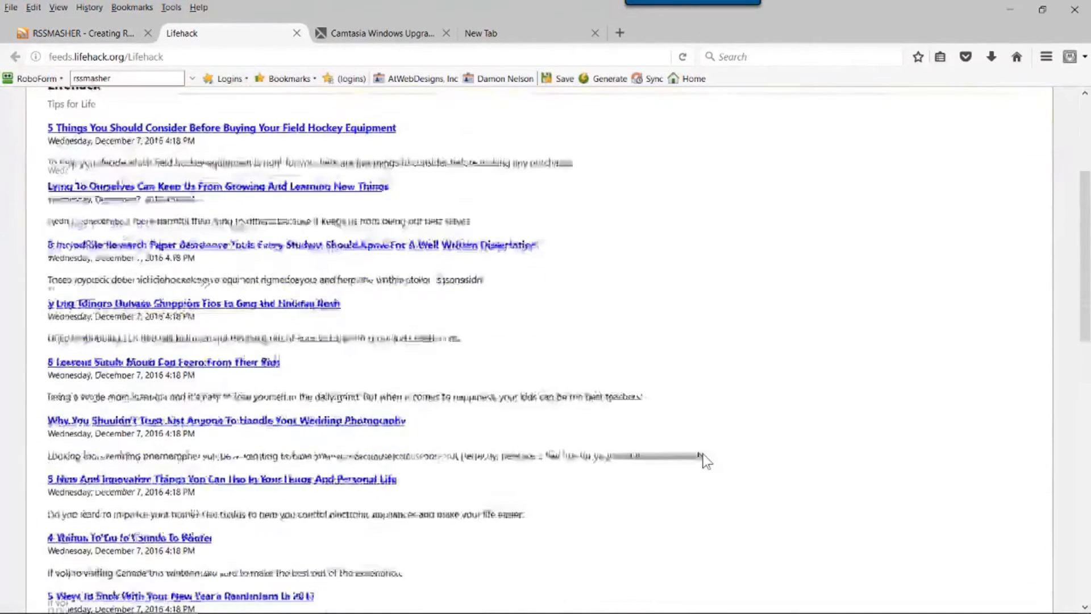
scroll(599, 362, "up", 8)
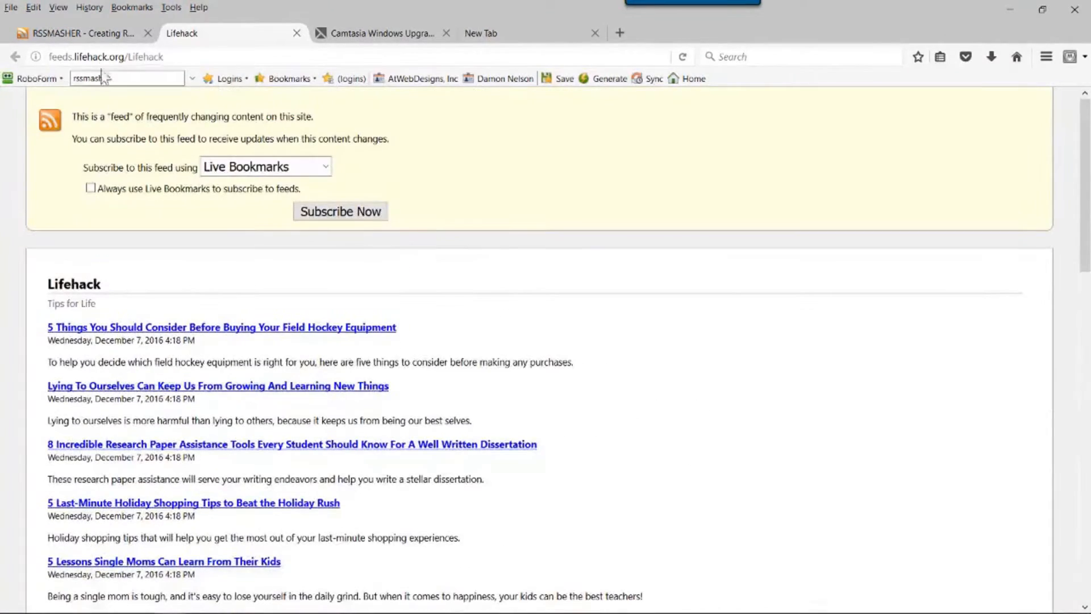
left_click(100, 37)
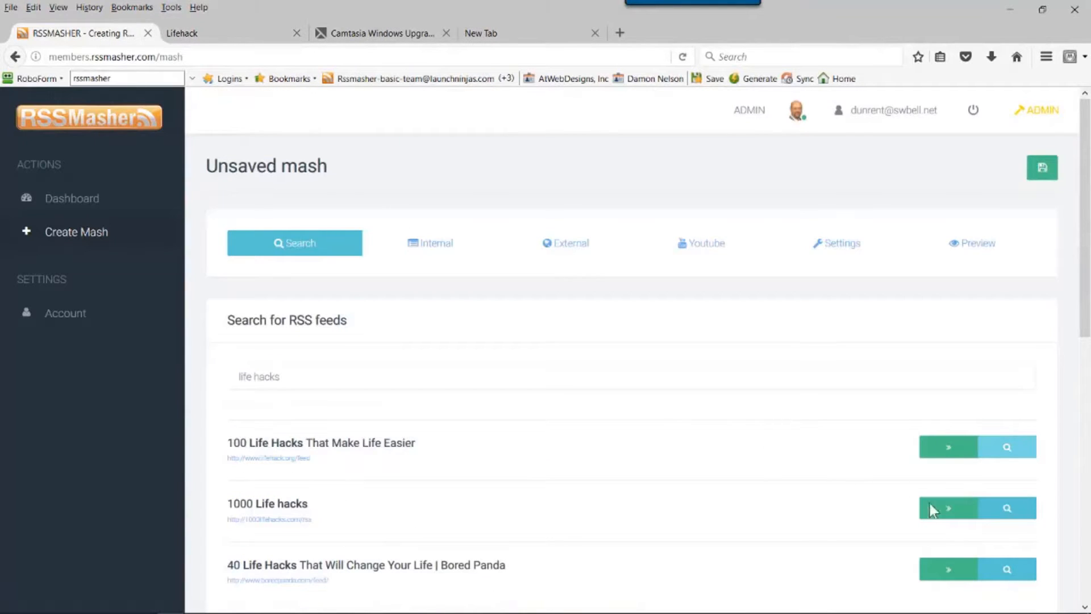
Preview the posts of the "1000 Life hacks" feed and add that feed to the mash.
left_click(1000, 514)
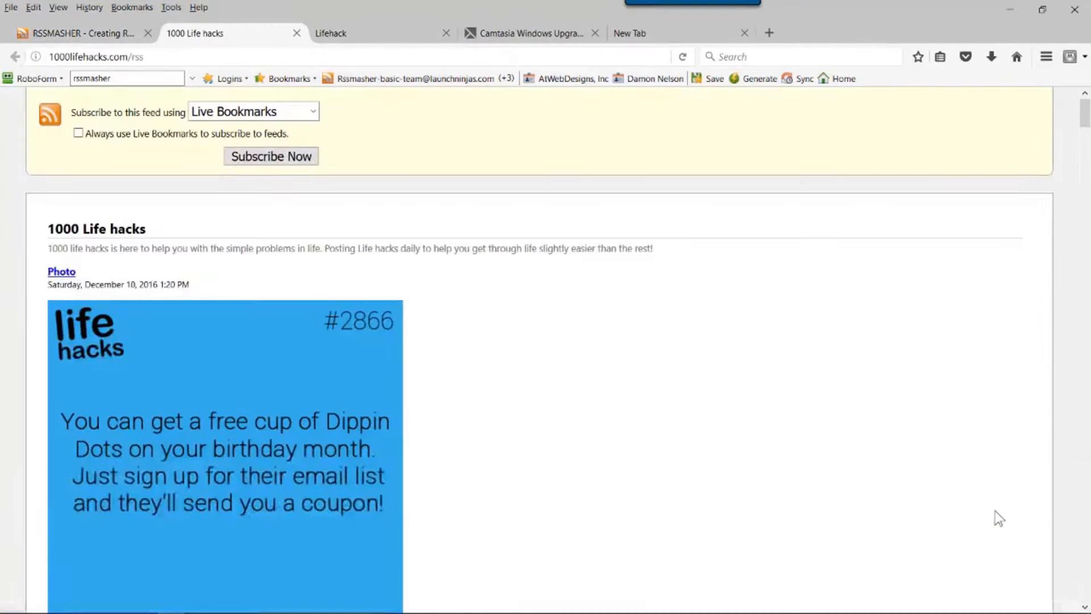
scroll(752, 467, "down", 6)
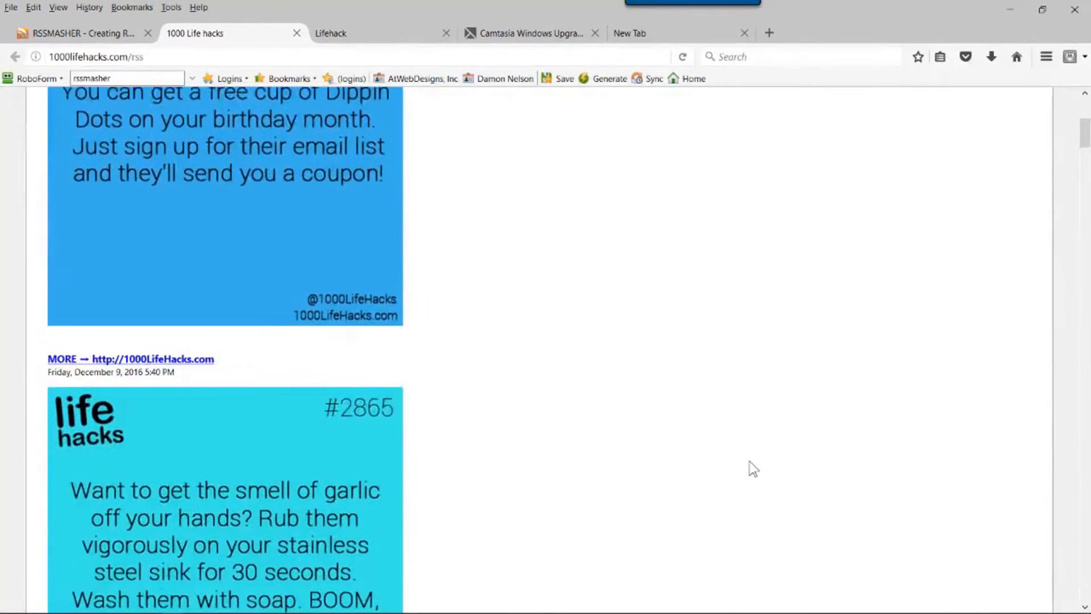
scroll(753, 467, "down", 10)
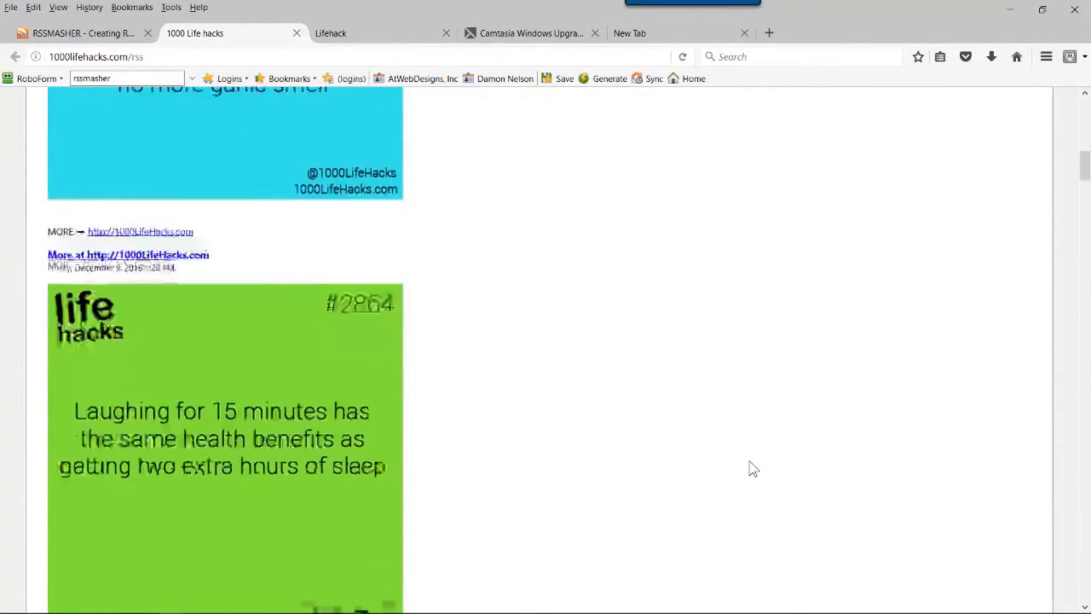
scroll(752, 467, "up", 8)
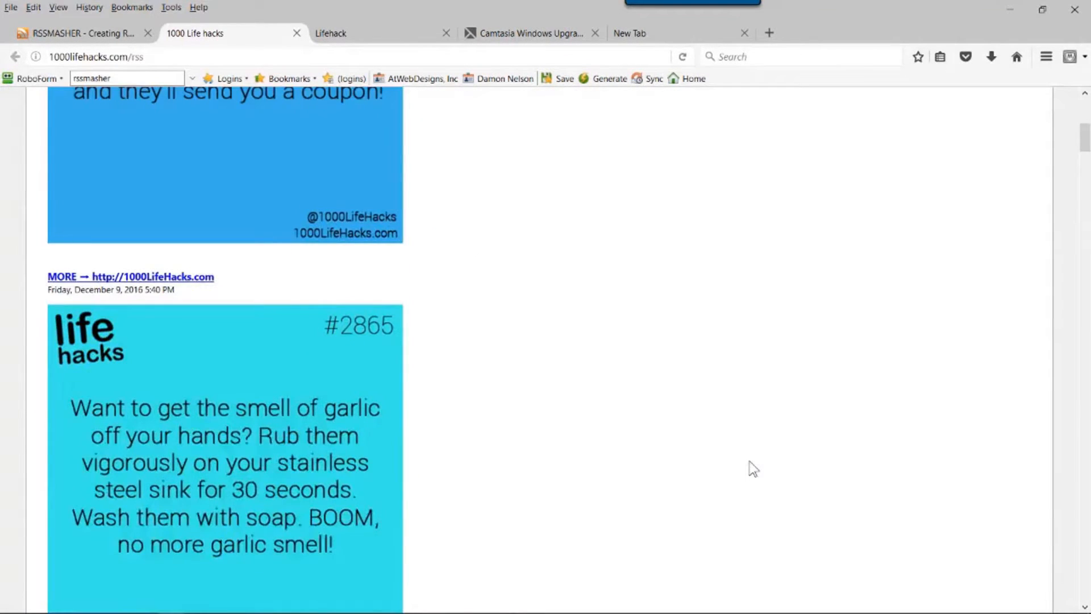
scroll(752, 467, "up", 7)
left_click(57, 34)
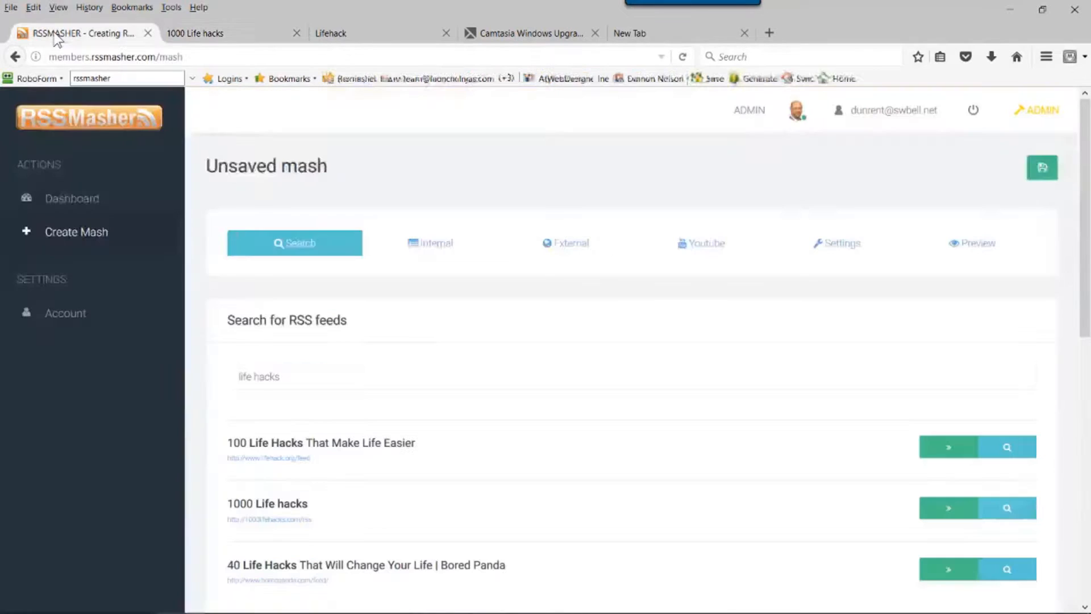
left_click(953, 508)
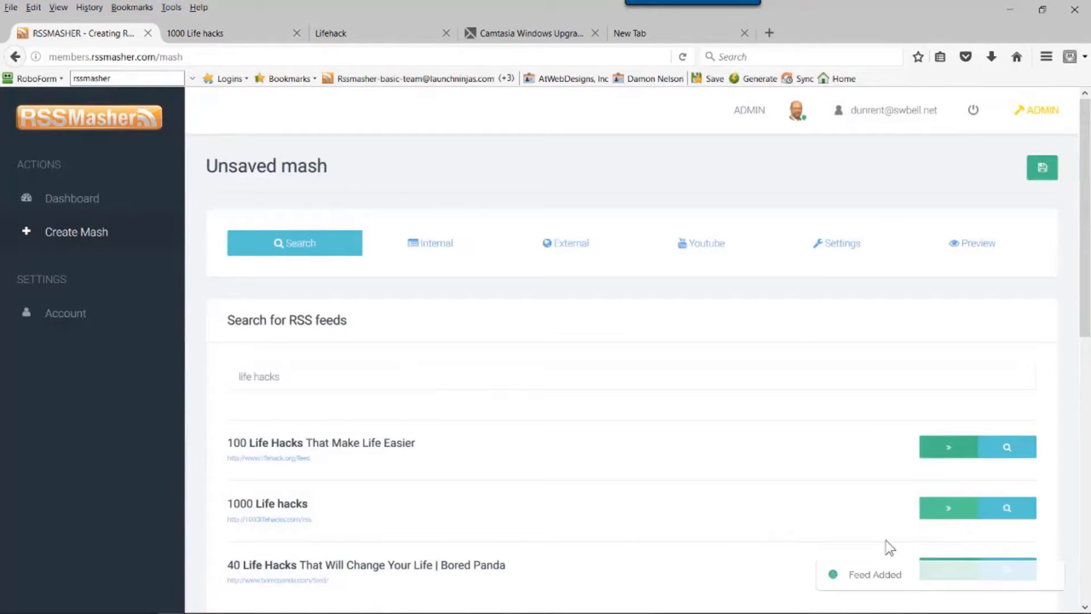
Preview the articles of the Bored Panda "40 Life Hacks That Will Change Your Life" feed and return to the search results.
scroll(772, 528, "down", 4)
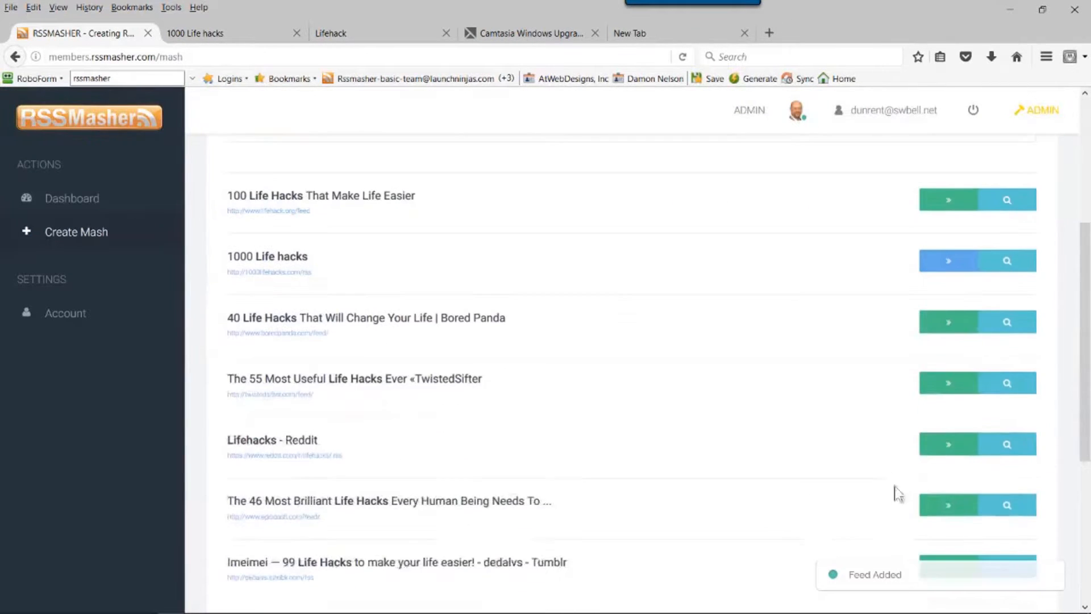
left_click(1001, 322)
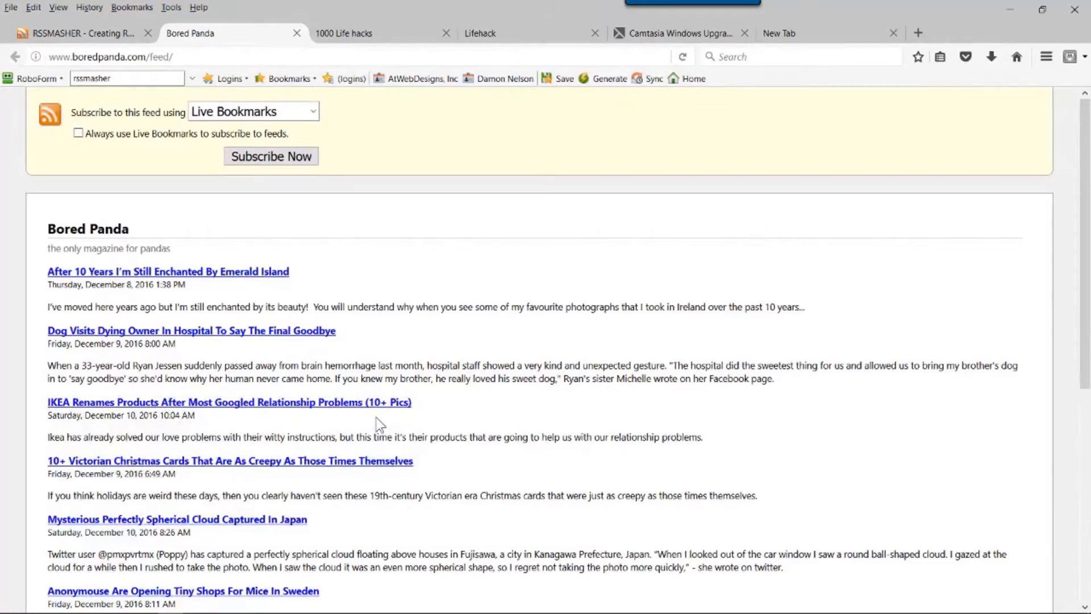
scroll(379, 423, "down", 4)
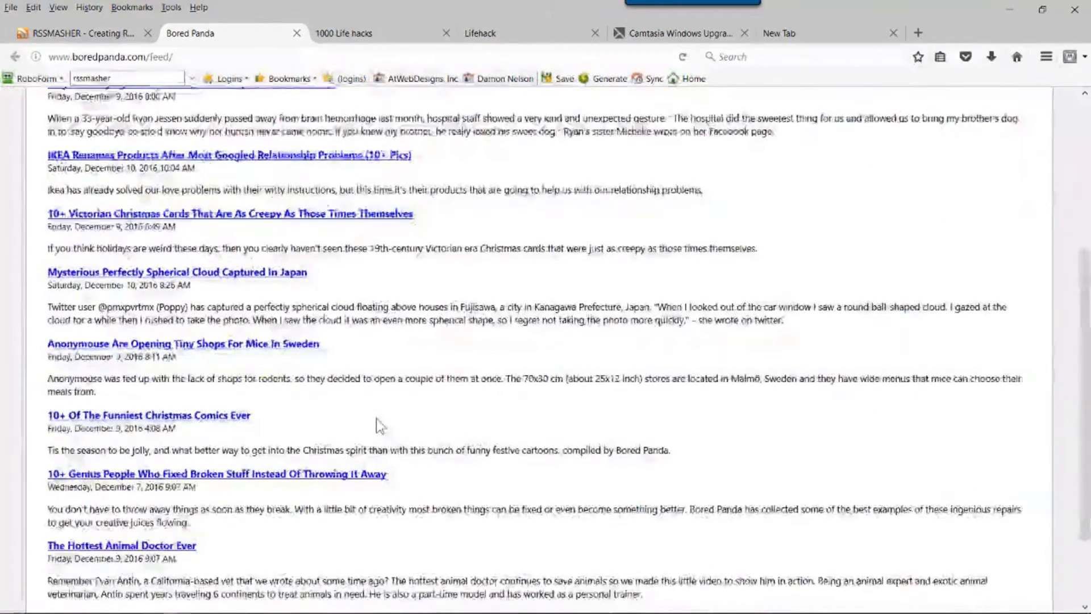
scroll(376, 418, "down", 2)
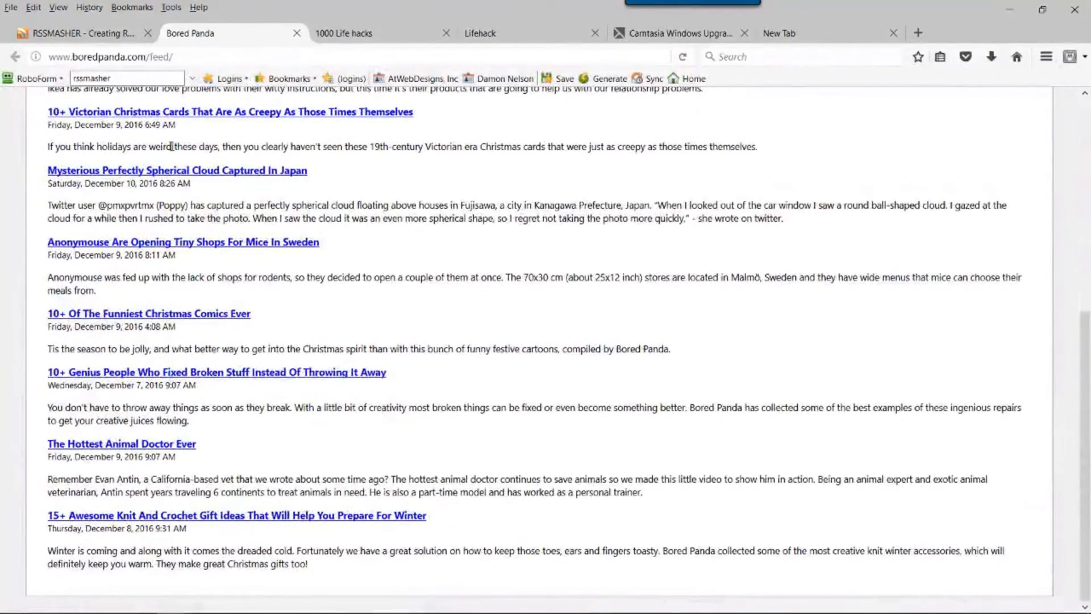
left_click(103, 39)
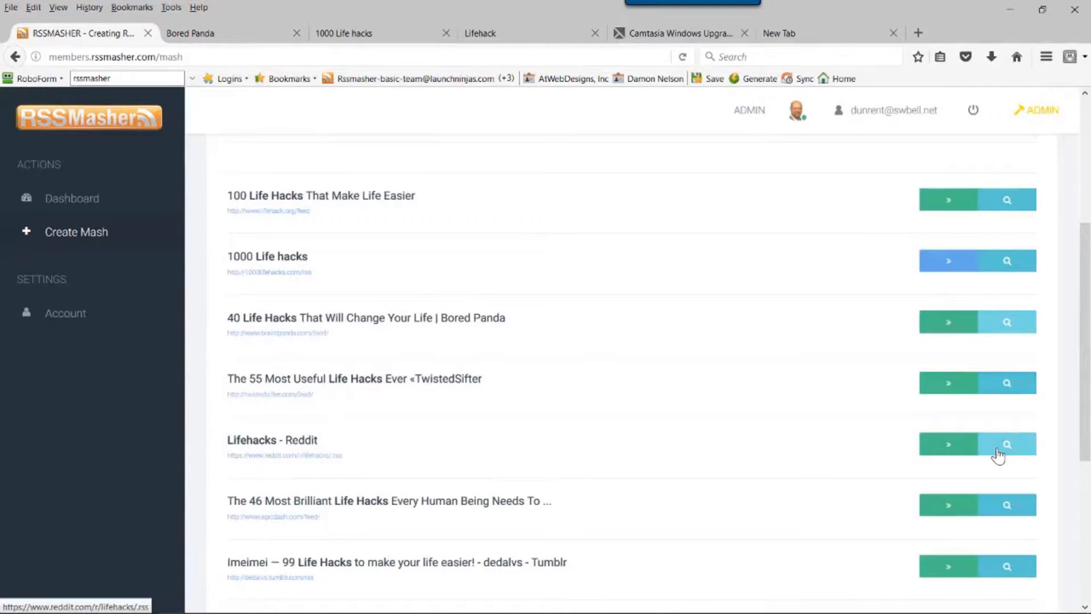
Preview the posts of the TwistedSifter "The 55 Most Useful Life Hacks Ever" feed and add that feed to the mash.
left_click(1007, 389)
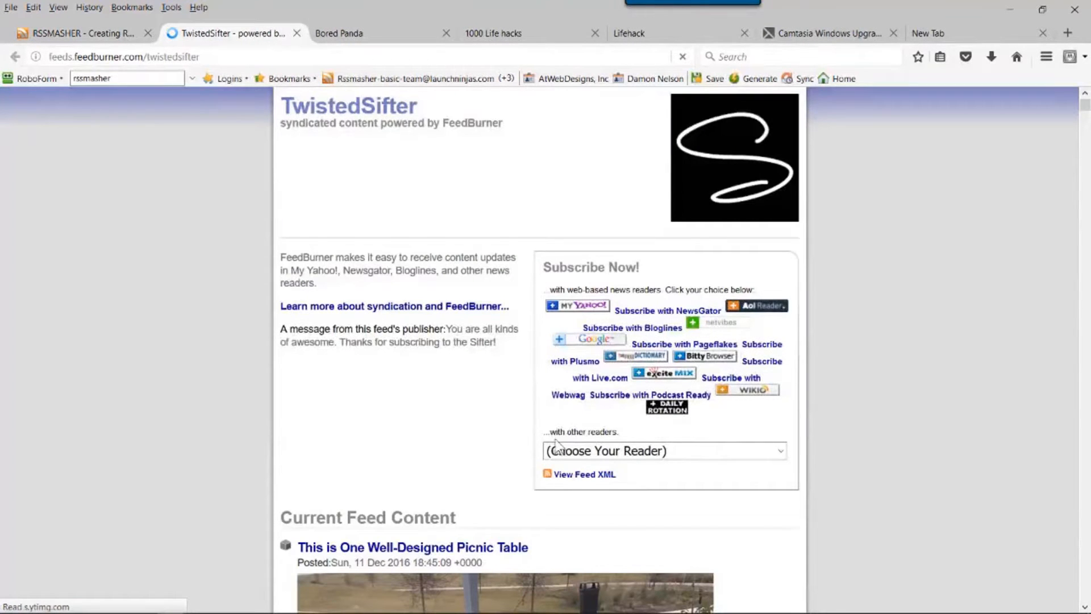
scroll(542, 487, "down", 5)
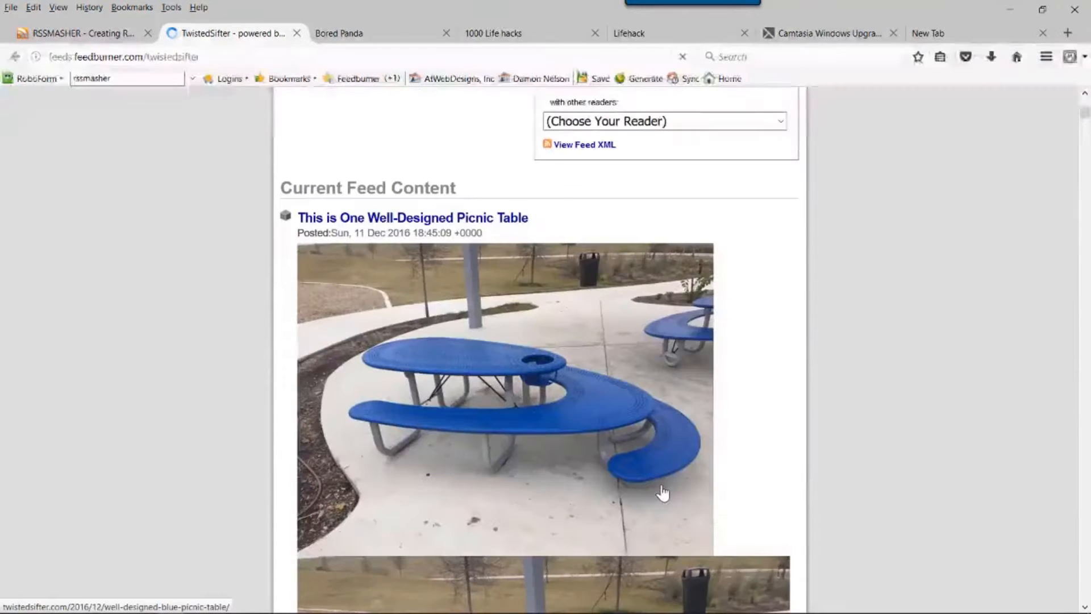
scroll(663, 493, "down", 10)
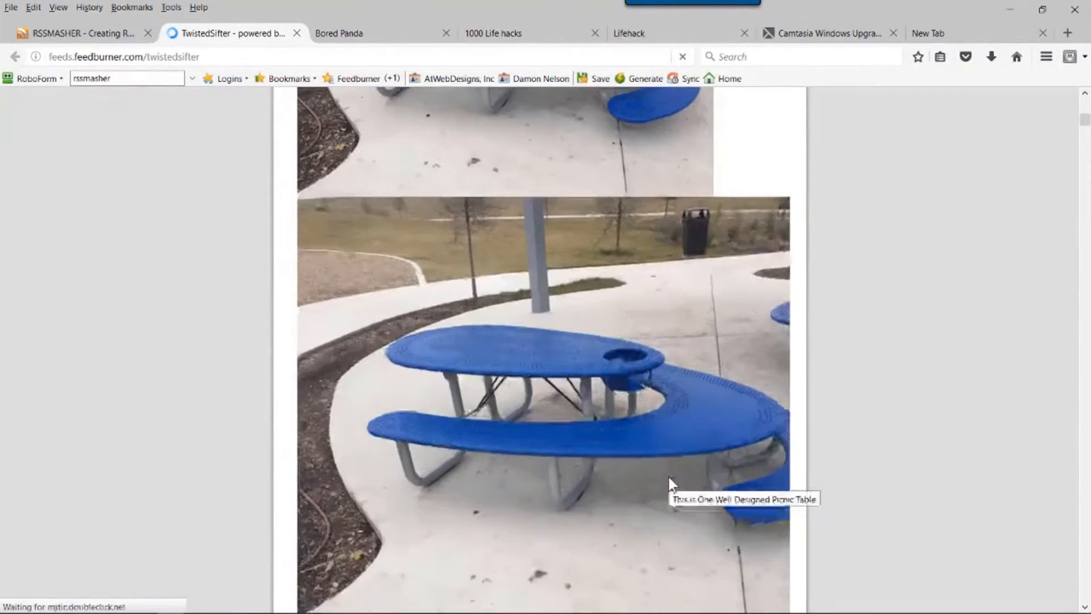
scroll(669, 476, "down", 1)
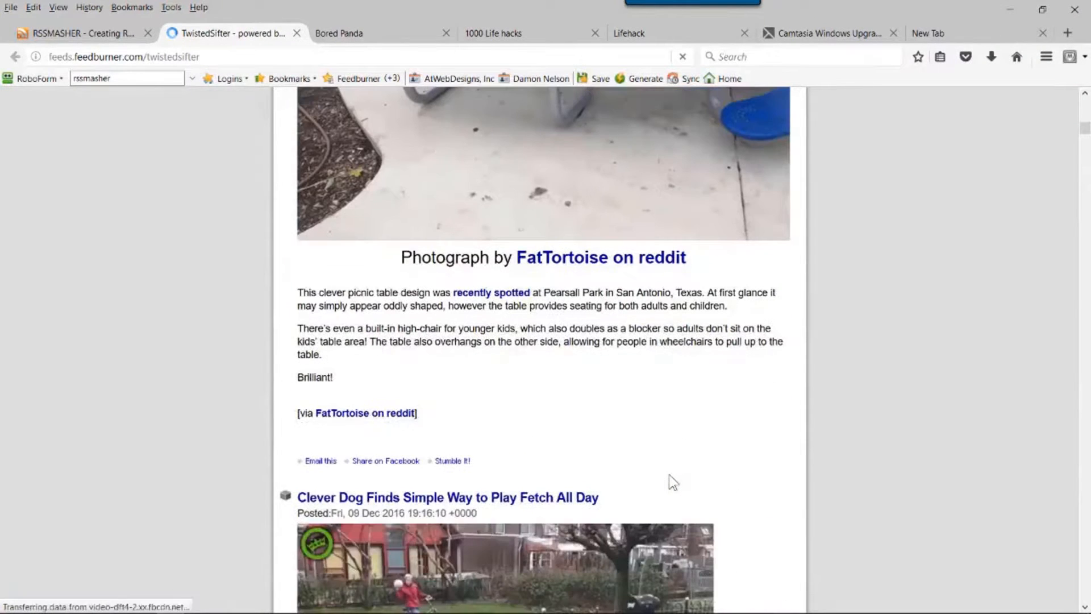
scroll(669, 478, "up", 12)
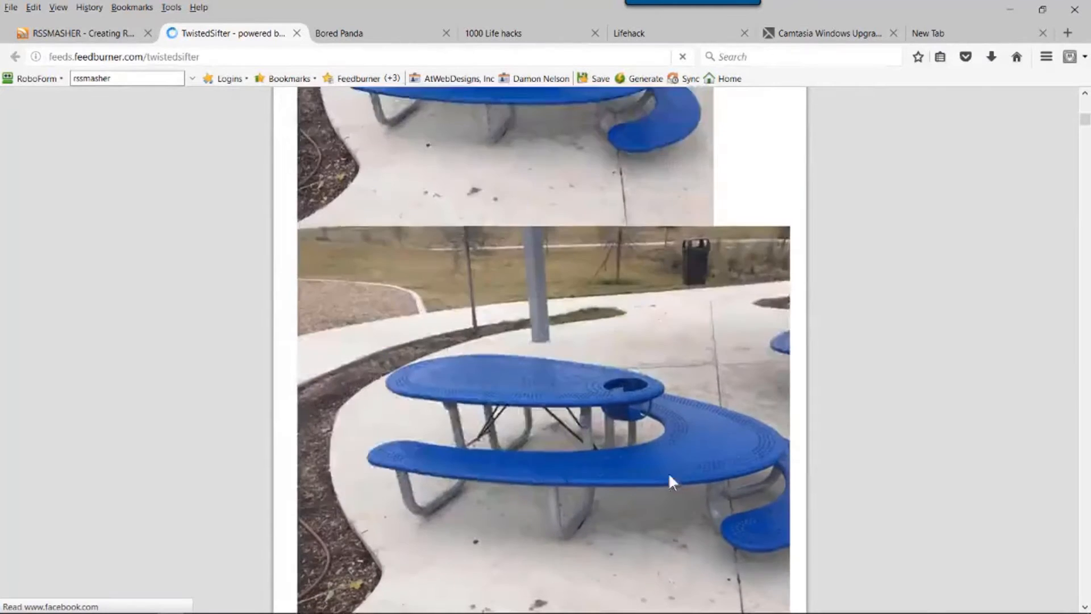
scroll(670, 468, "down", 10)
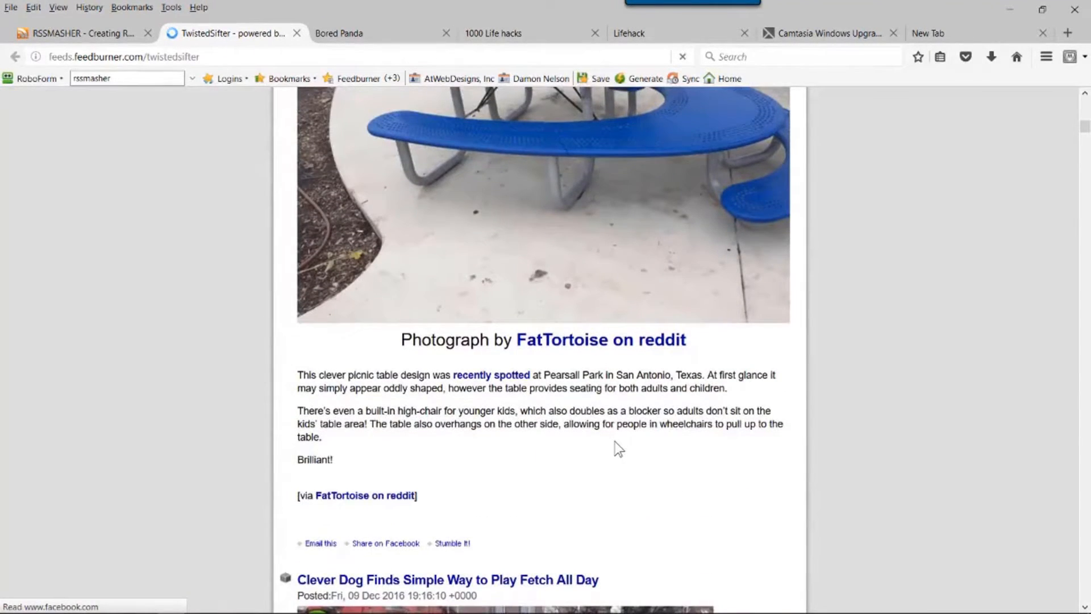
scroll(618, 449, "down", 7)
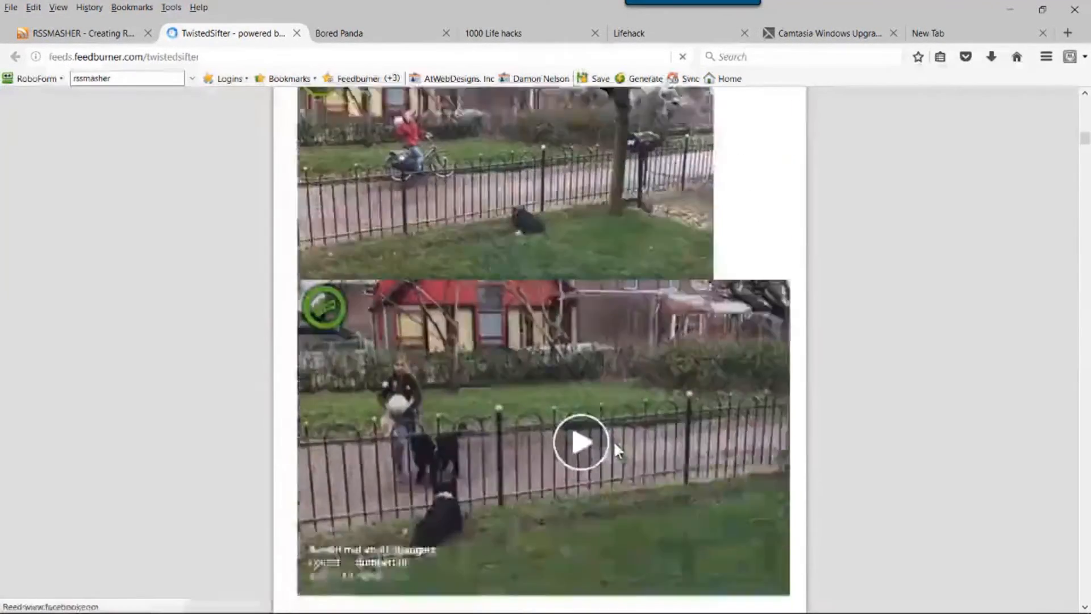
scroll(615, 449, "down", 8)
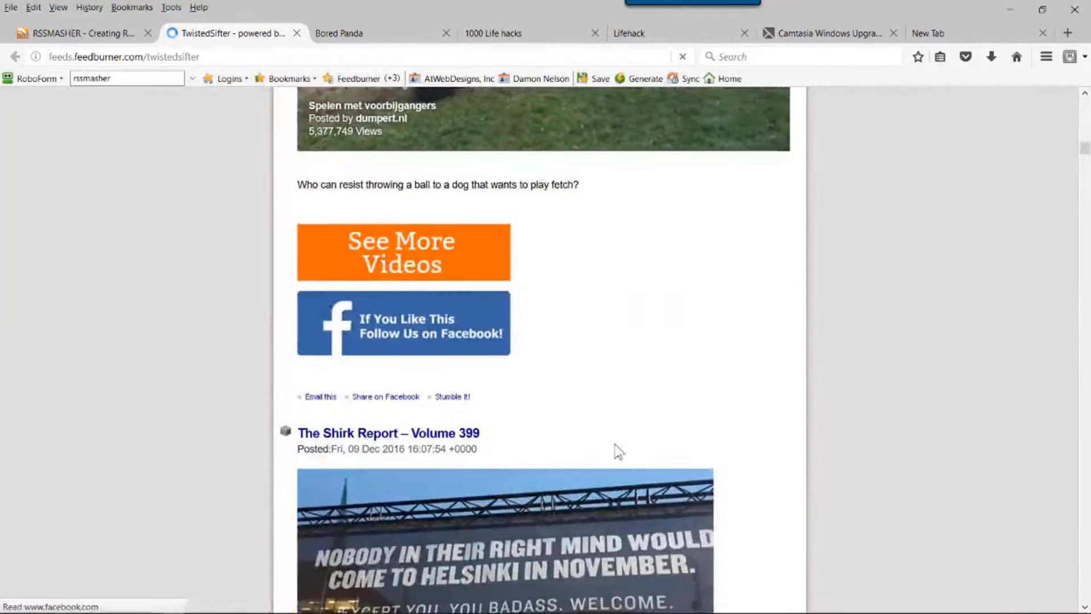
scroll(616, 451, "down", 5)
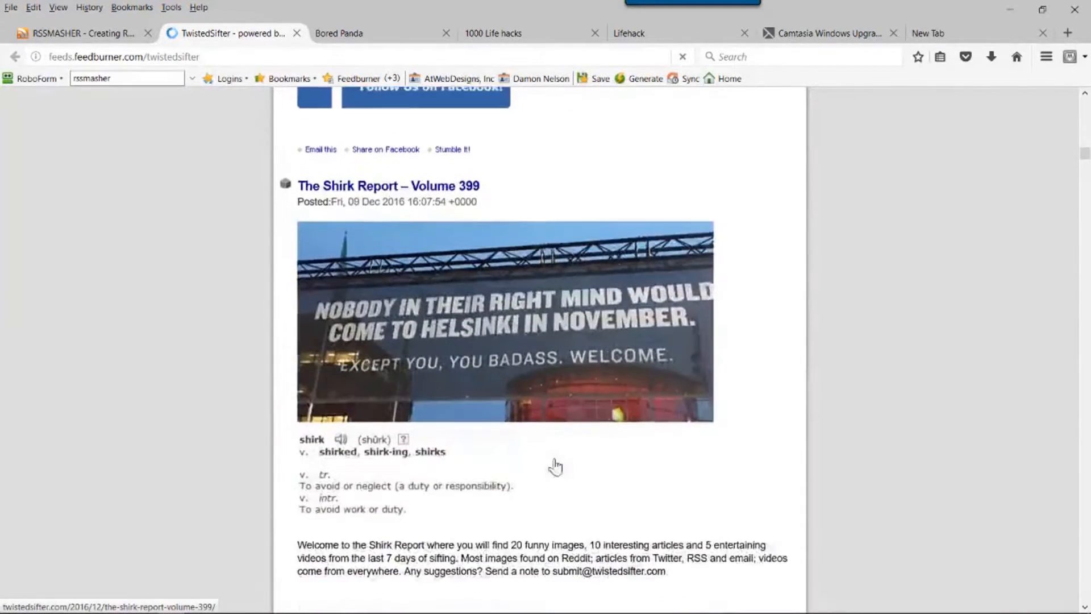
scroll(555, 466, "down", 6)
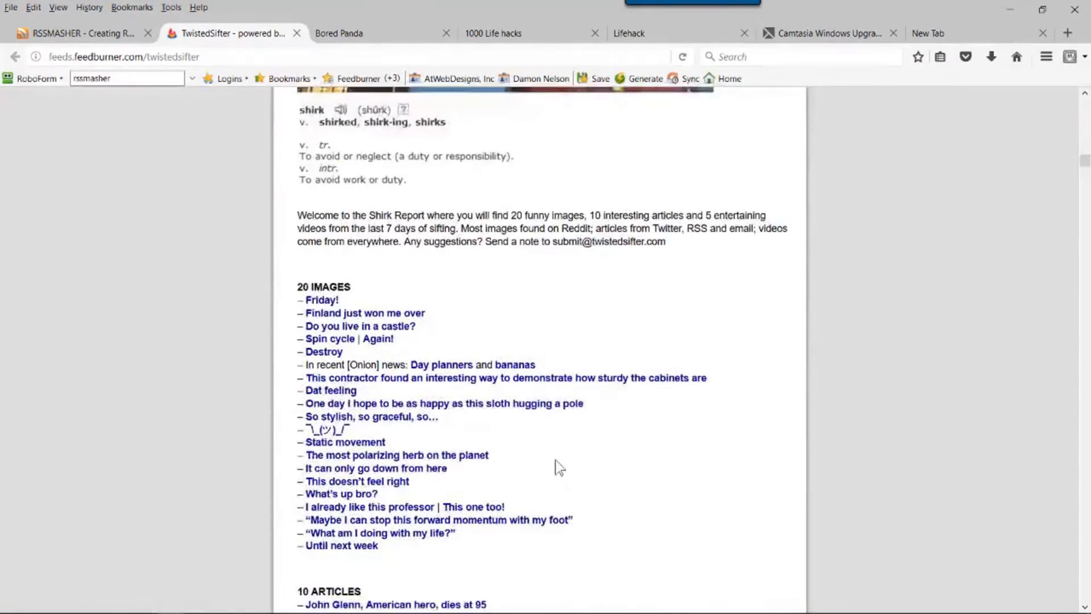
scroll(555, 459, "down", 6)
scroll(556, 465, "up", 10)
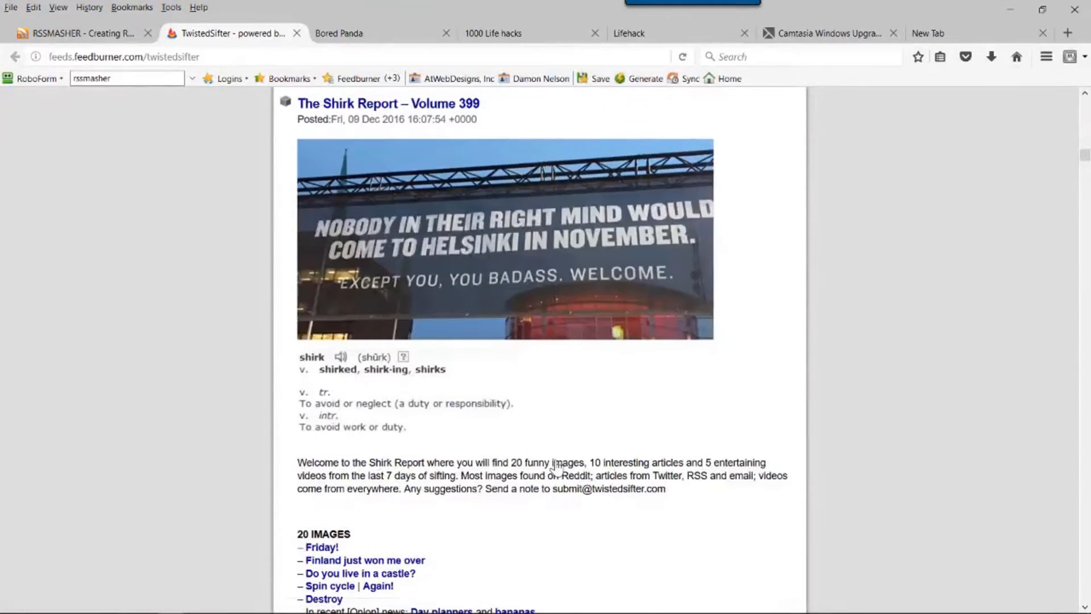
left_click(59, 27)
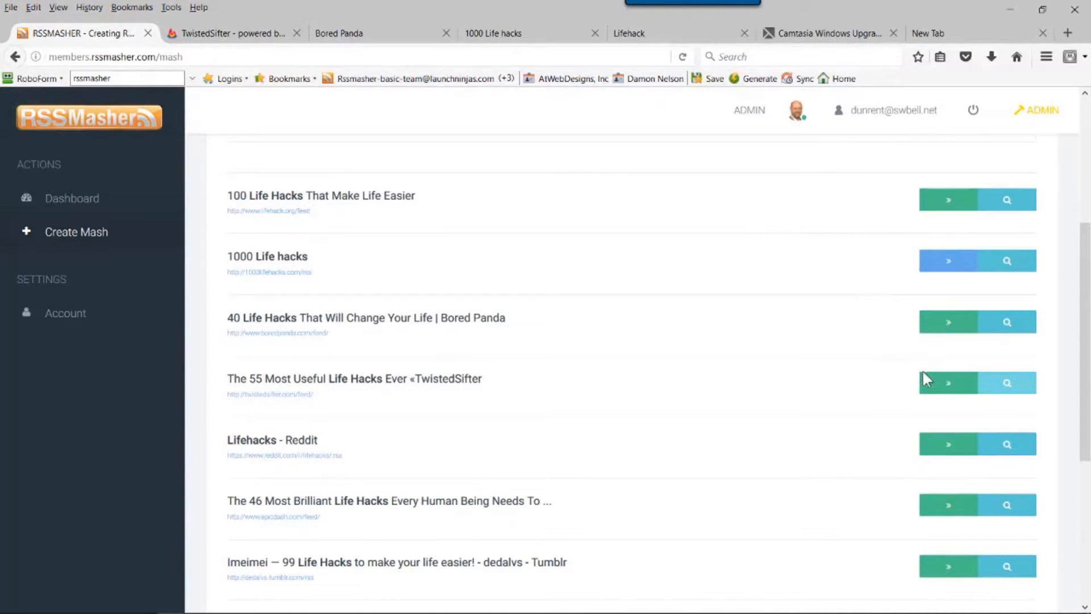
left_click(939, 387)
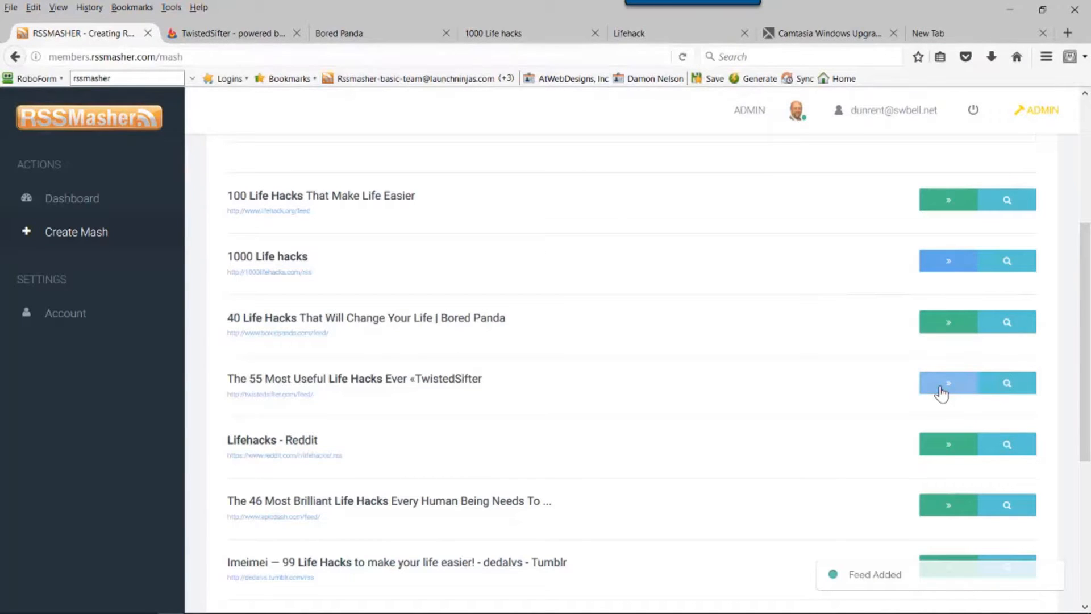
Highlight the title of the search result "The 46 Most Brilliant Life Hacks Every Human Being Needs To ...".
scroll(771, 369, "down", 3)
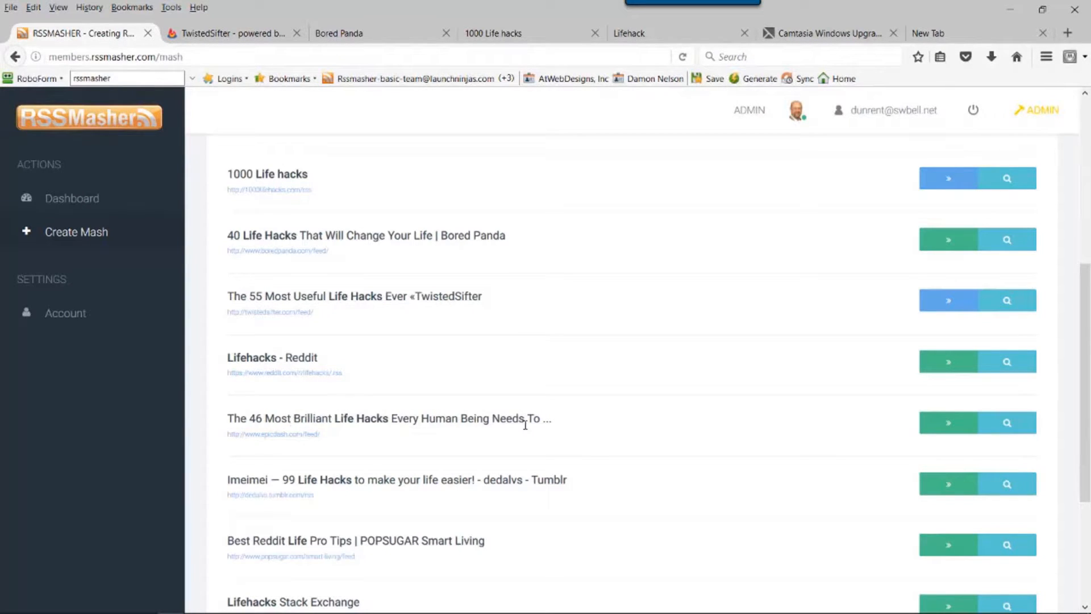
left_click_drag(536, 420, 229, 417)
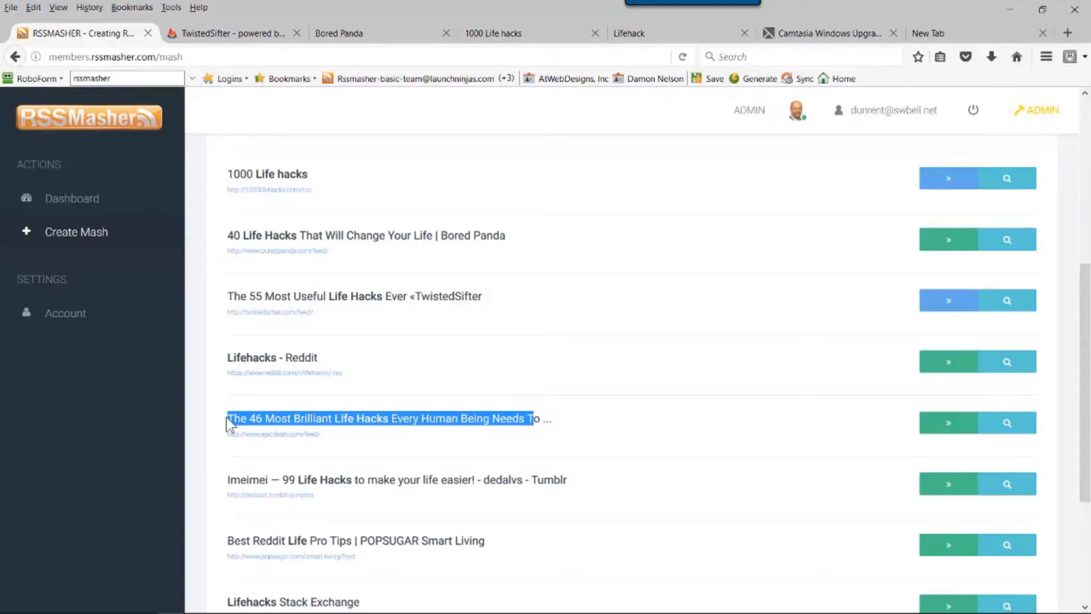
Preview the posts of the EpicDash "The 46 Most Brilliant Life Hacks" feed and return to the search results.
left_click(991, 427)
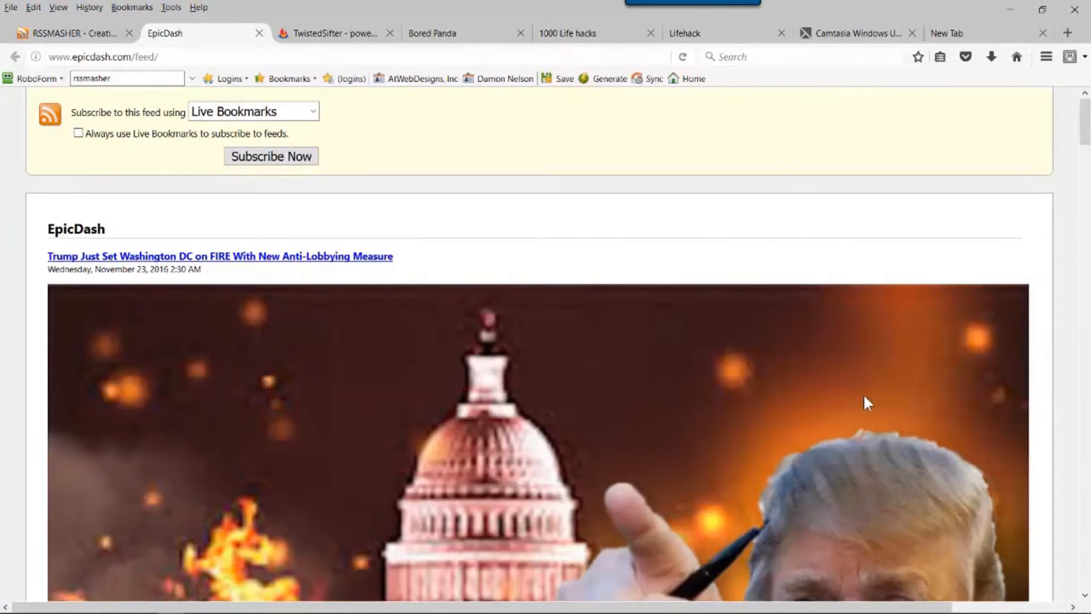
scroll(864, 398, "down", 3)
scroll(864, 393, "down", 10)
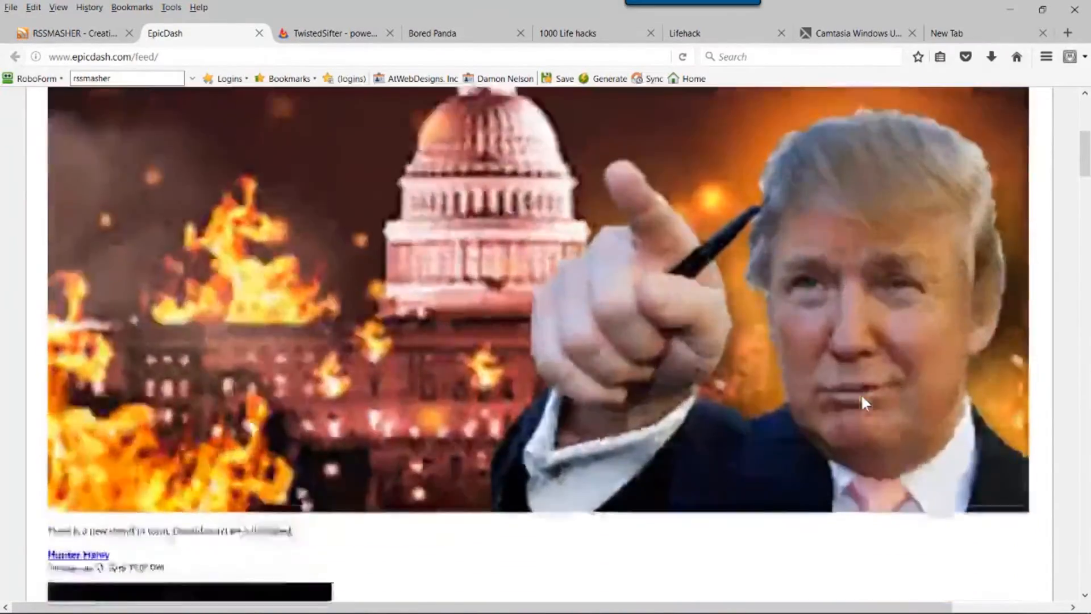
scroll(862, 395, "down", 10)
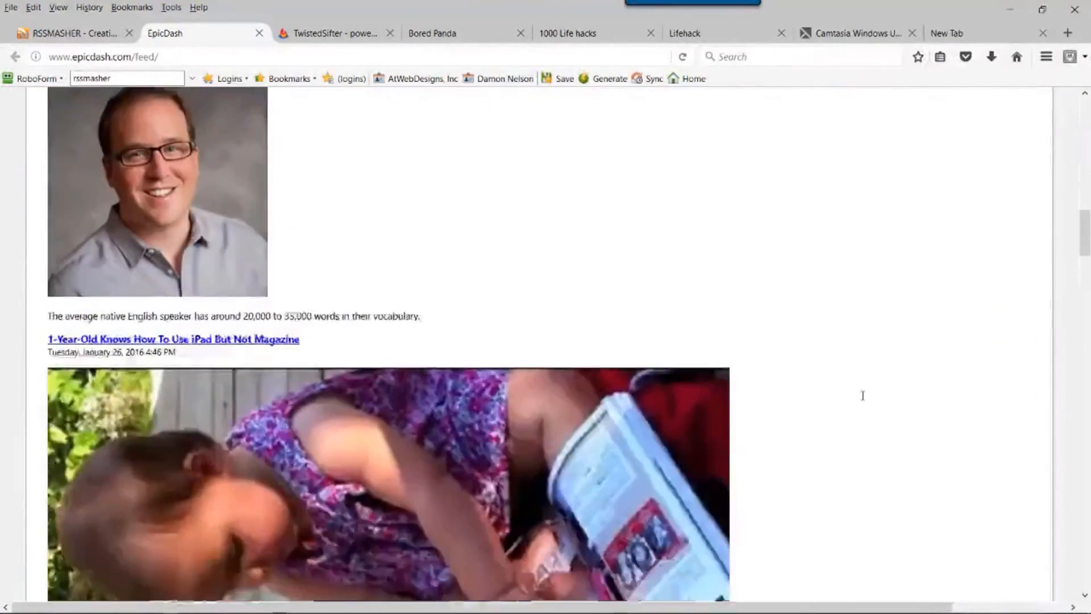
scroll(865, 403, "down", 10)
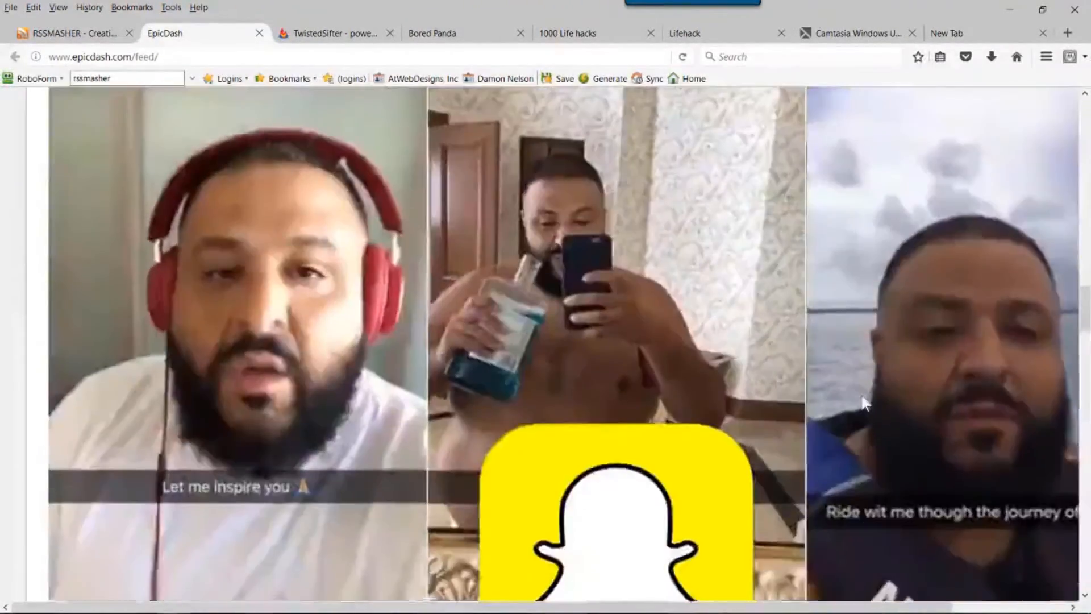
scroll(863, 402, "down", 6)
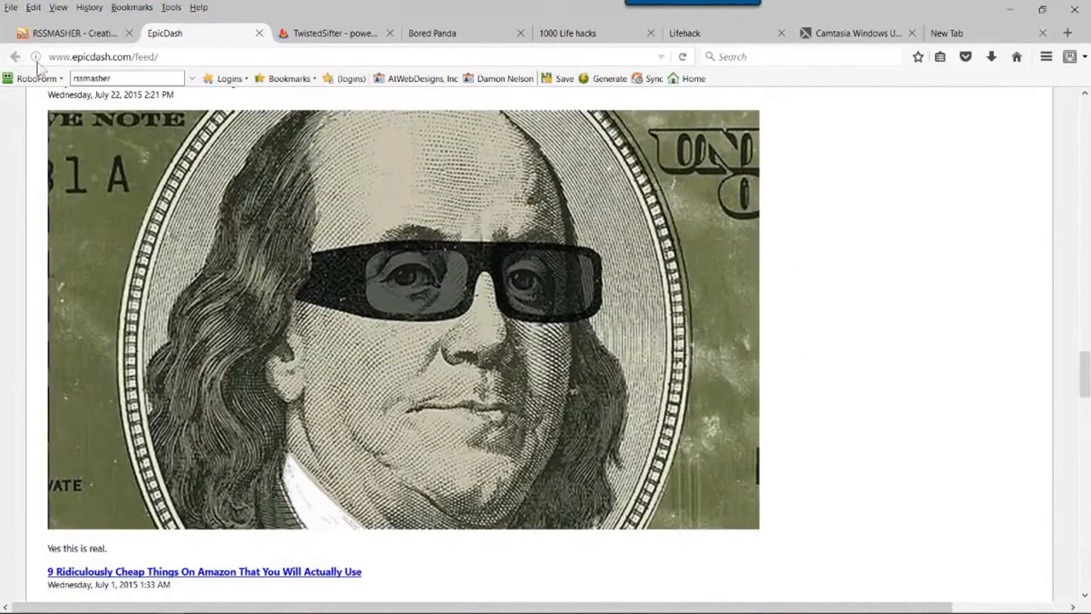
left_click(103, 40)
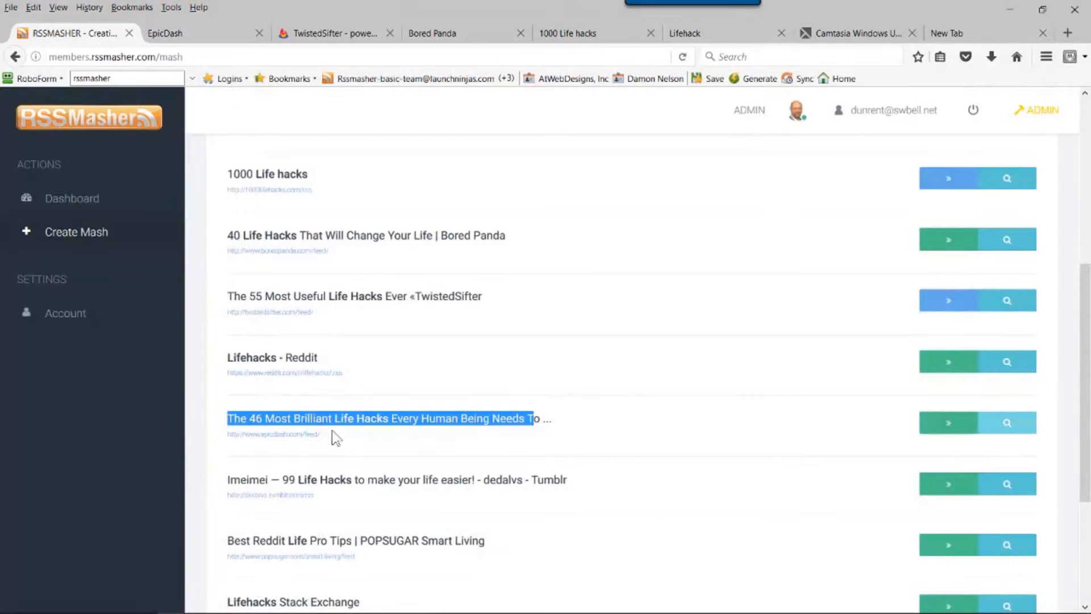
Preview the posts of the Imeimei "99 Life Hacks to make your life easier!" Tumblr feed and return to the search results.
left_click(1000, 487)
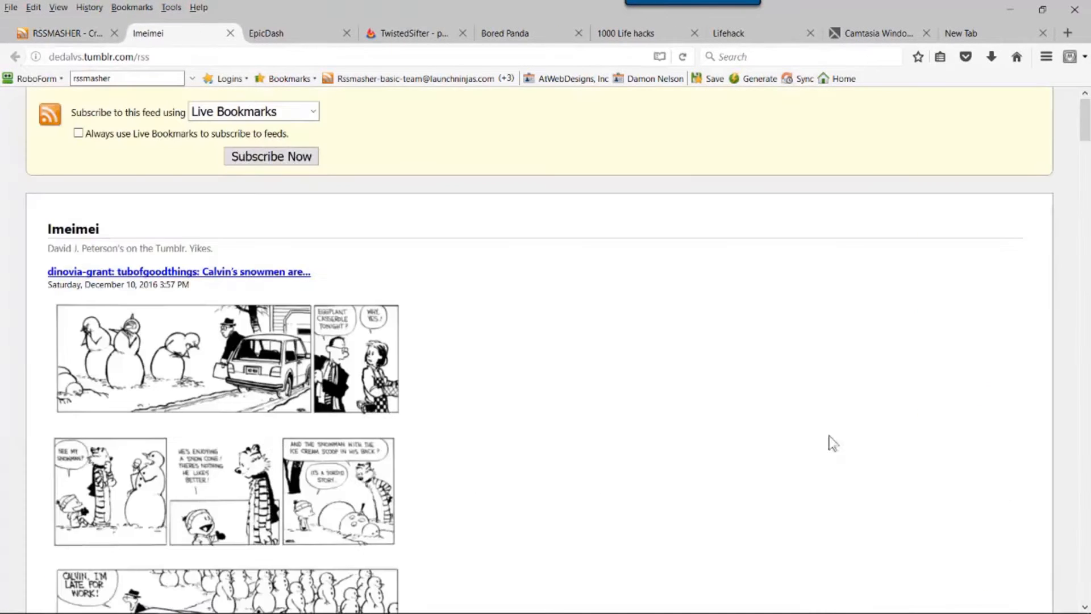
scroll(737, 420, "down", 20)
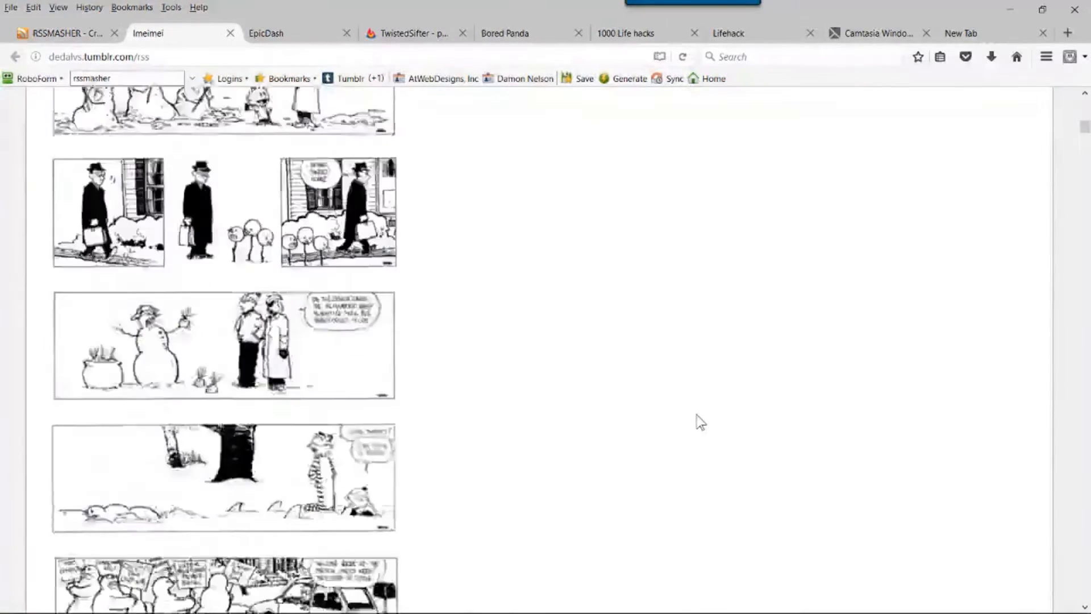
scroll(700, 421, "down", 10)
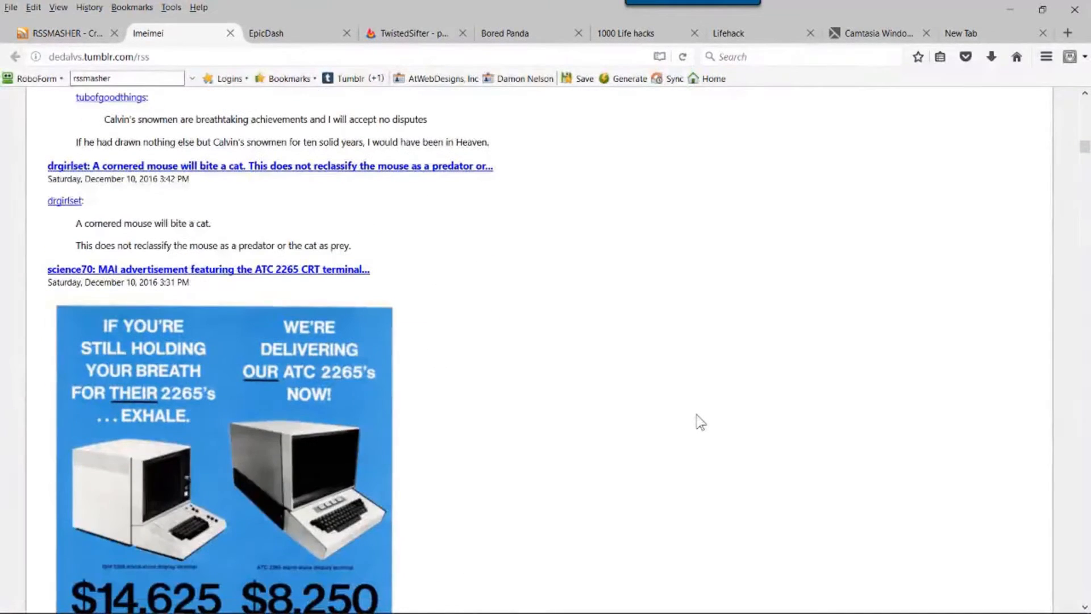
scroll(700, 421, "down", 9)
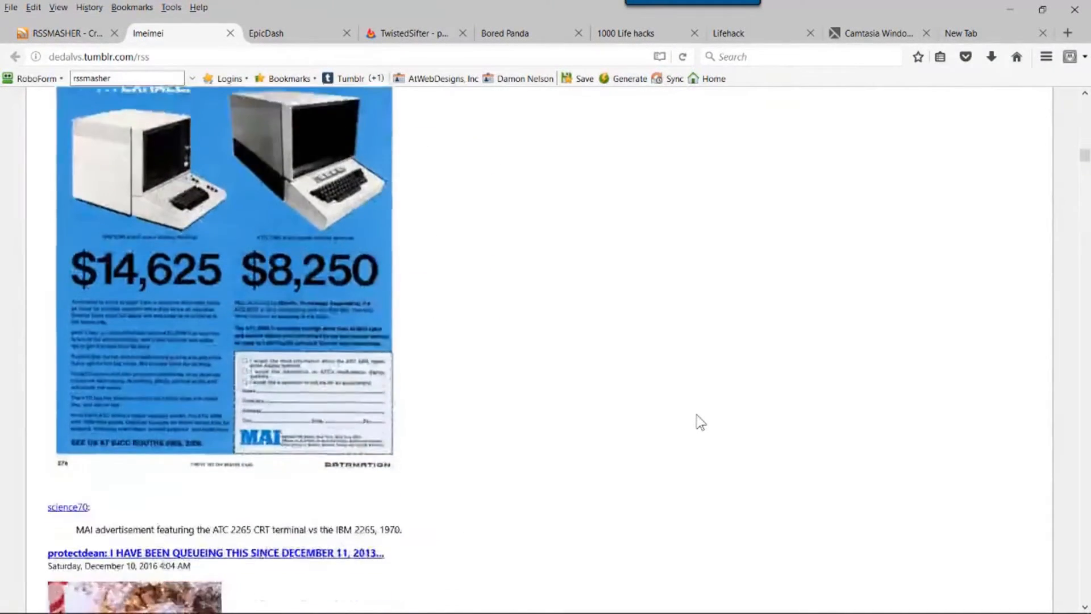
scroll(700, 422, "down", 7)
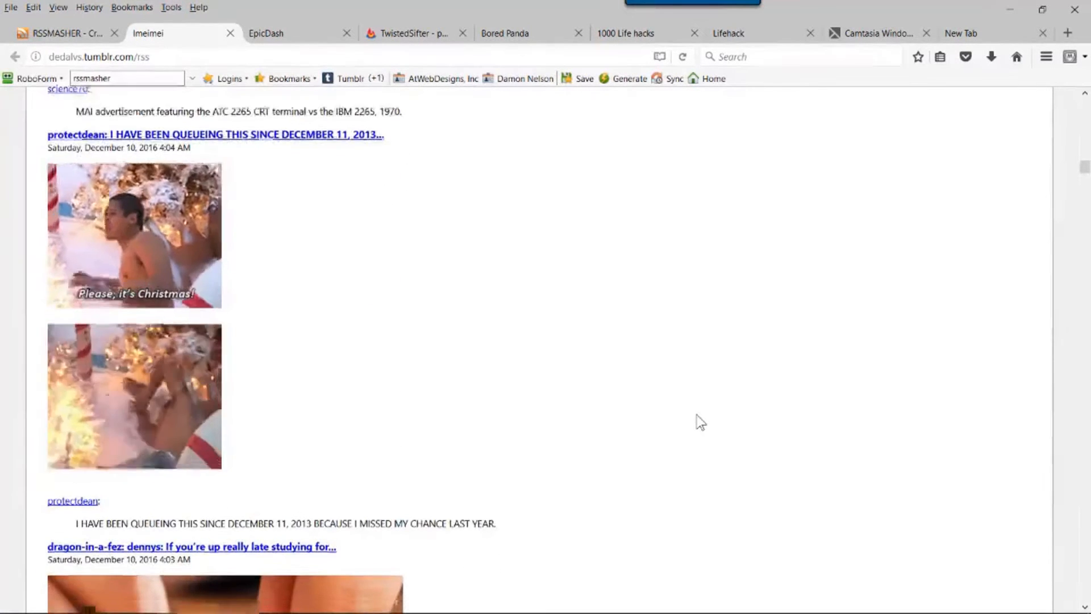
scroll(700, 421, "down", 3)
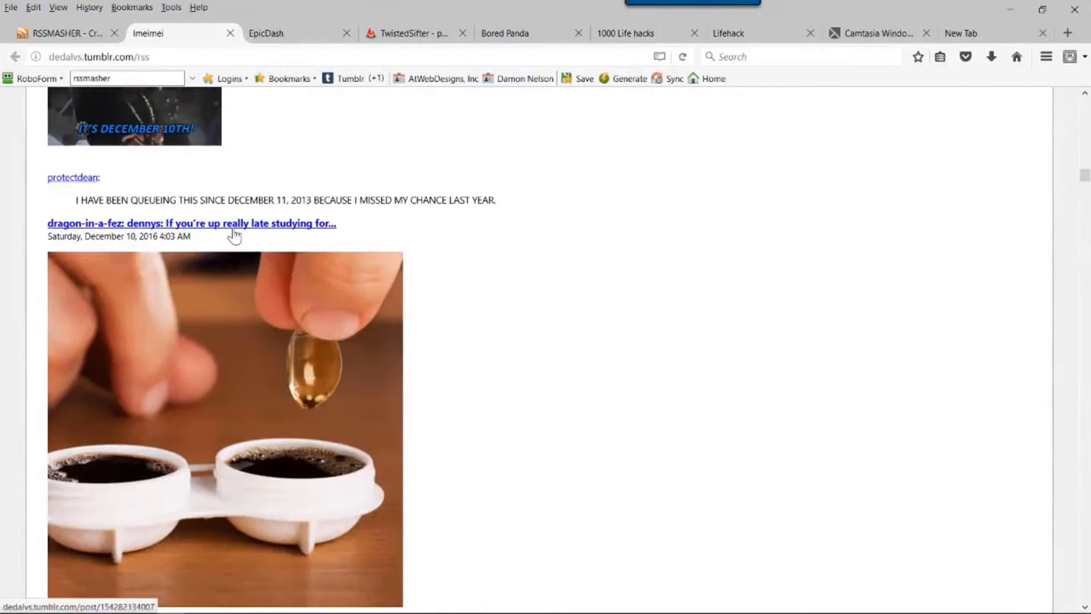
left_click(63, 32)
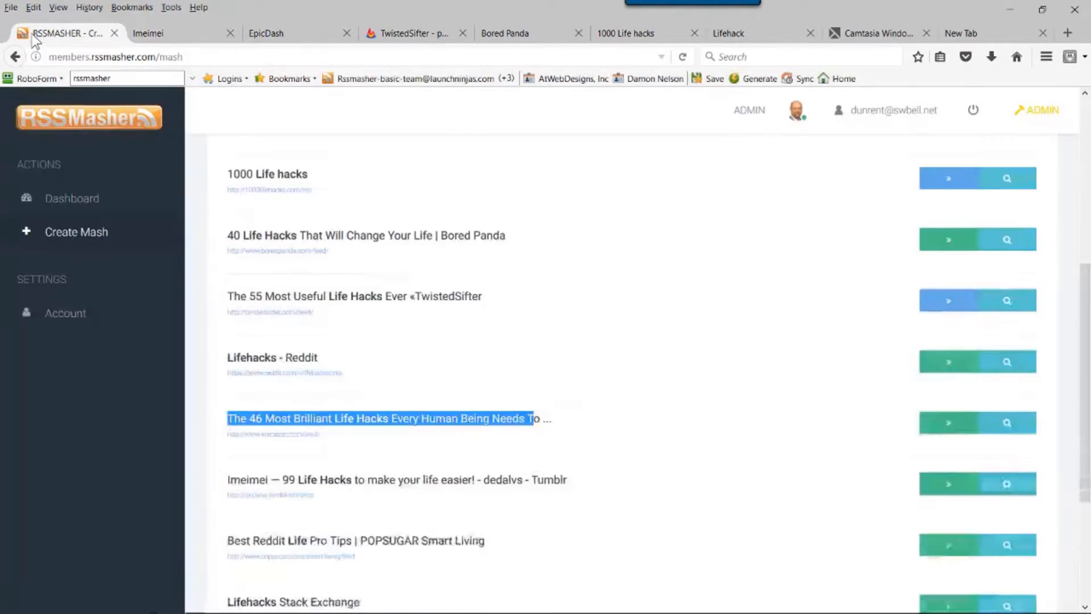
Preview the articles of the "Best Reddit Life Pro Tips | POPSUGAR Smart Living" feed and add that feed to the mash.
scroll(397, 363, "down", 3)
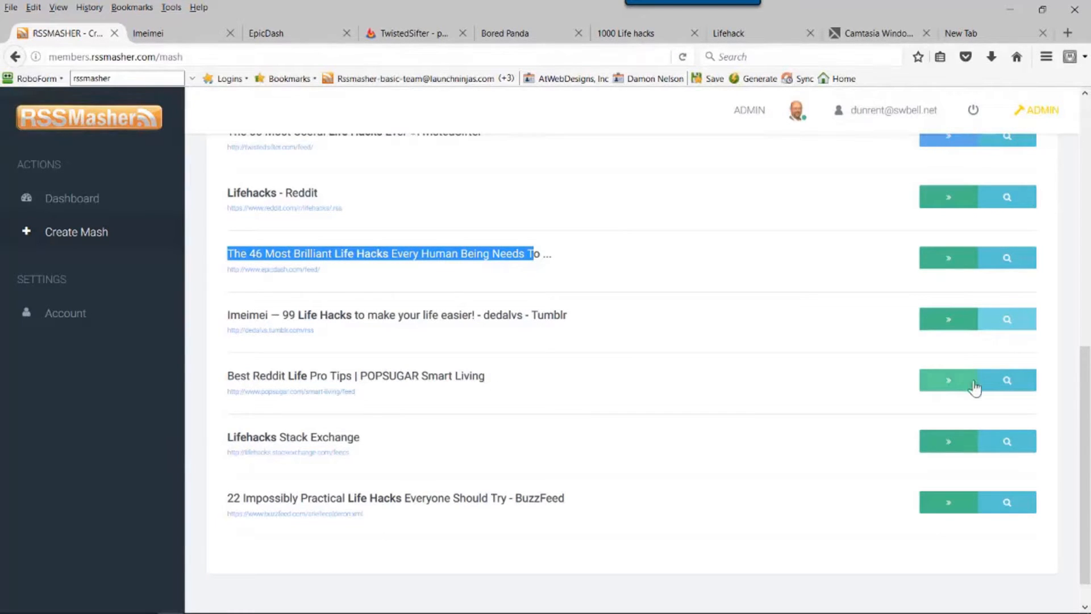
left_click(1000, 386)
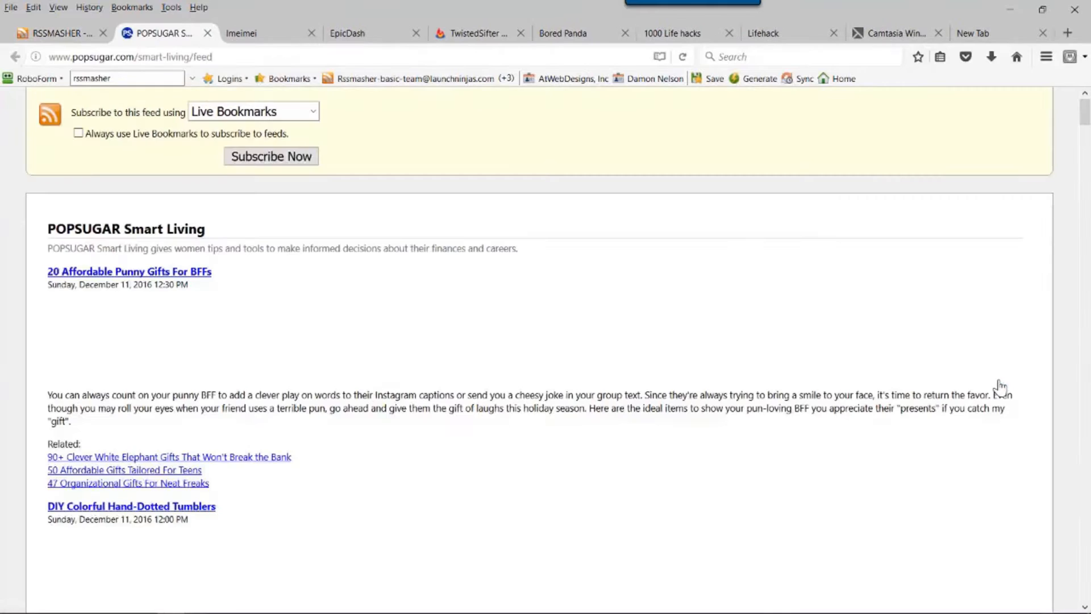
scroll(651, 409, "down", 5)
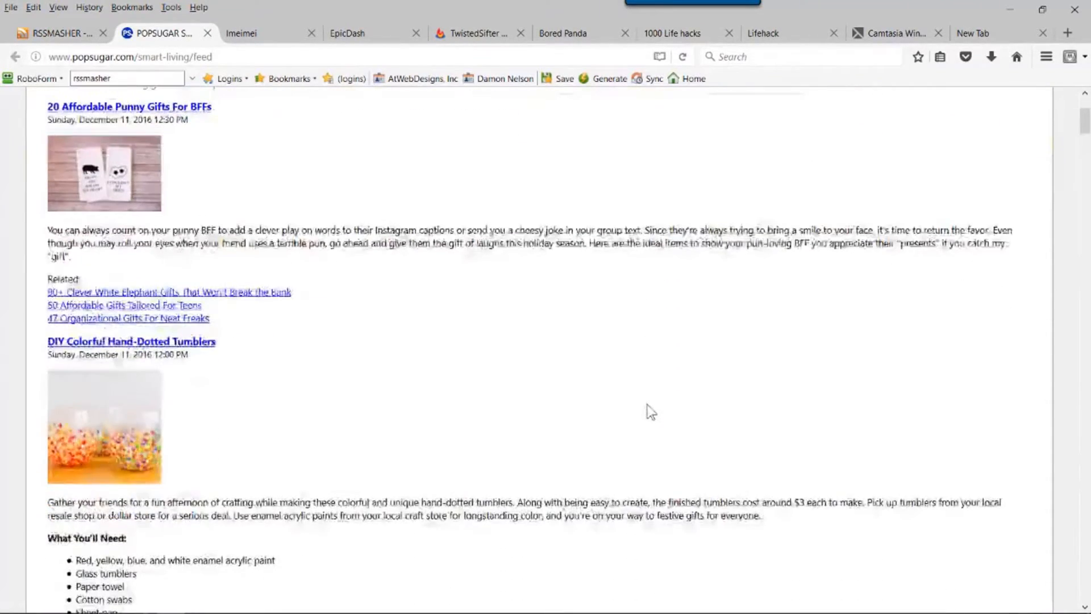
scroll(650, 410, "down", 6)
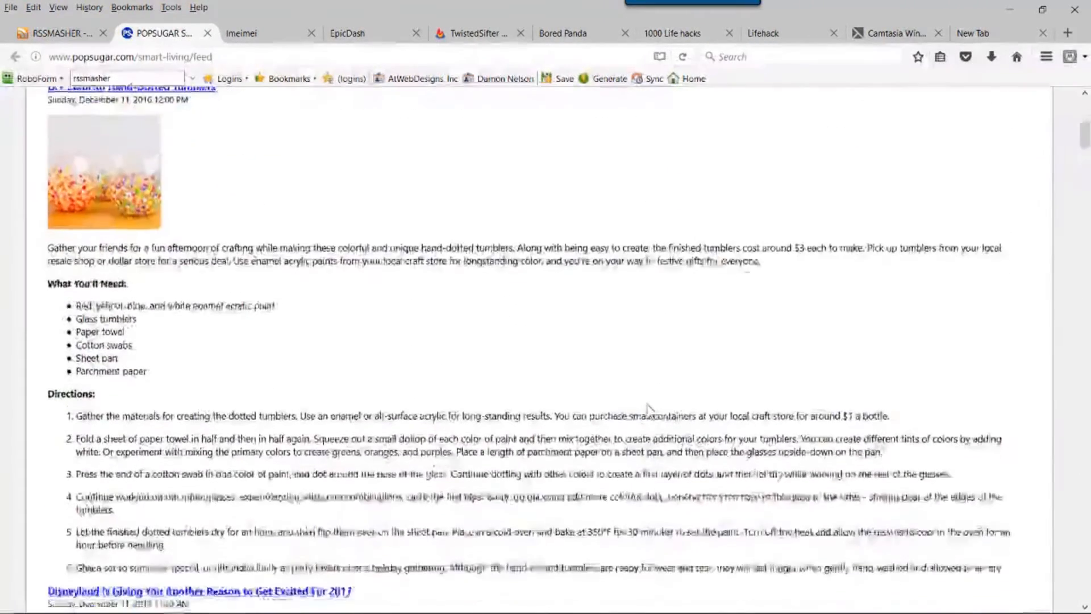
scroll(648, 403, "down", 9)
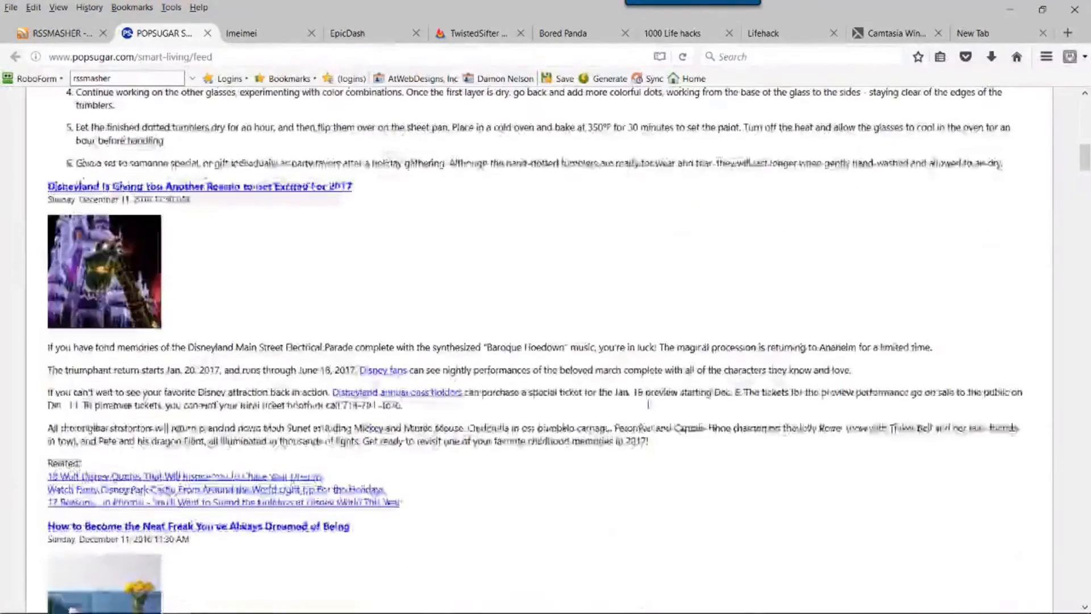
scroll(651, 412, "down", 7)
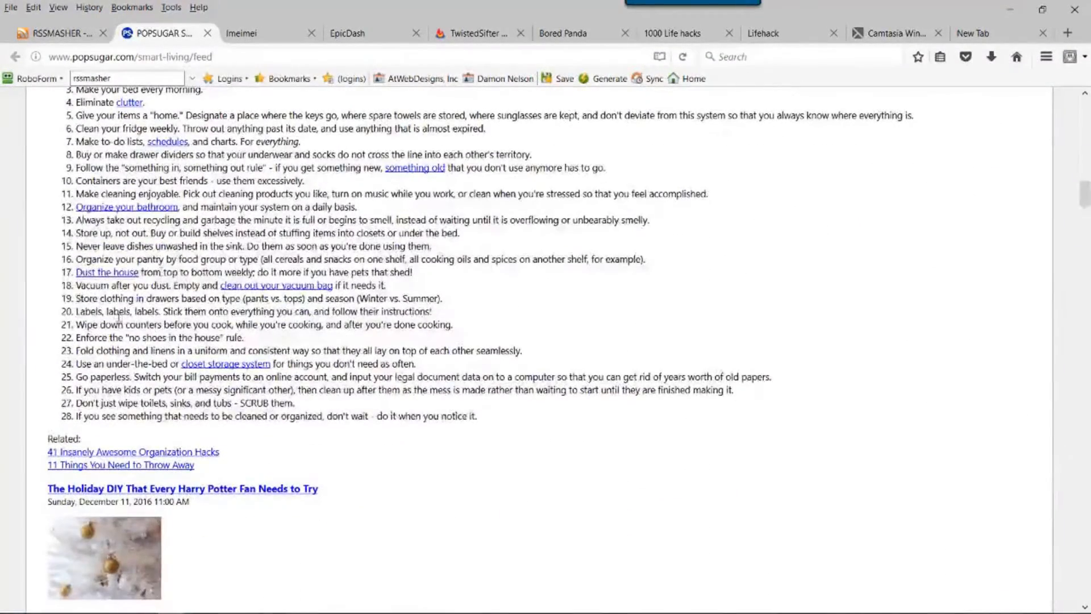
scroll(262, 328, "down", 7)
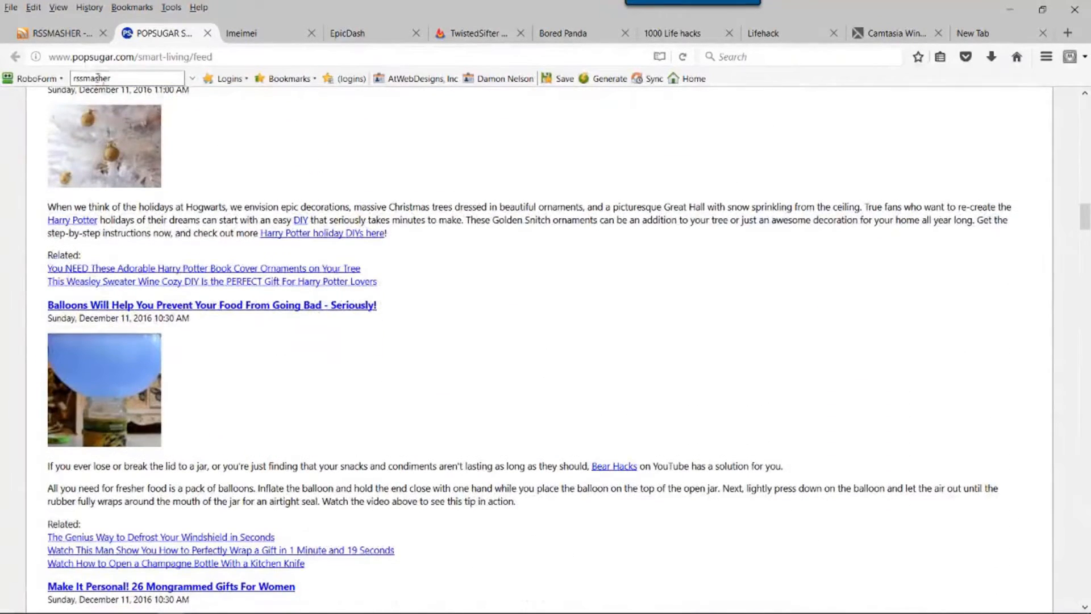
left_click(53, 40)
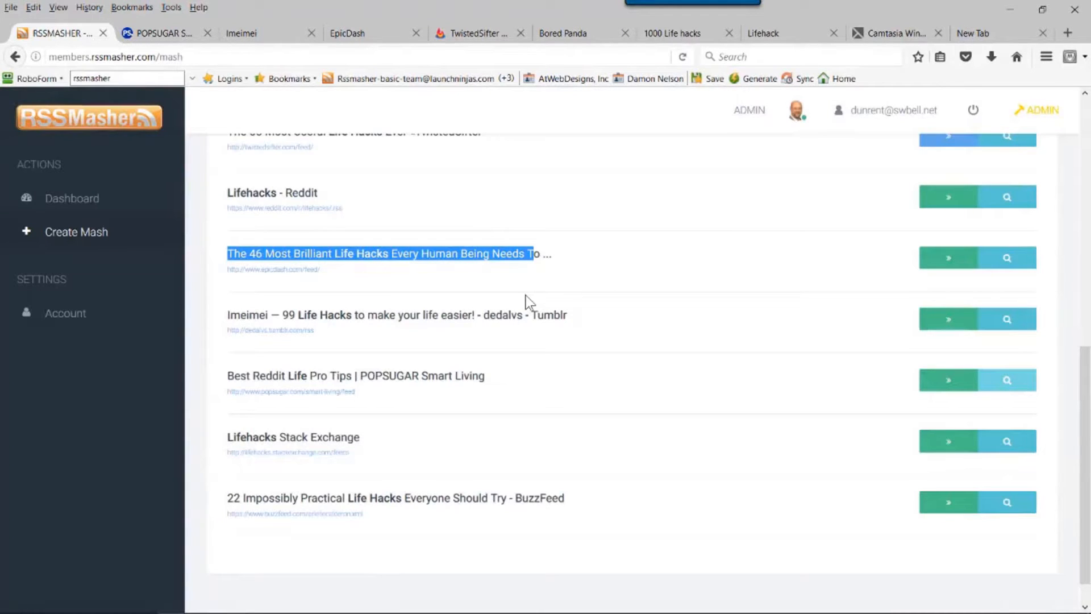
left_click(953, 388)
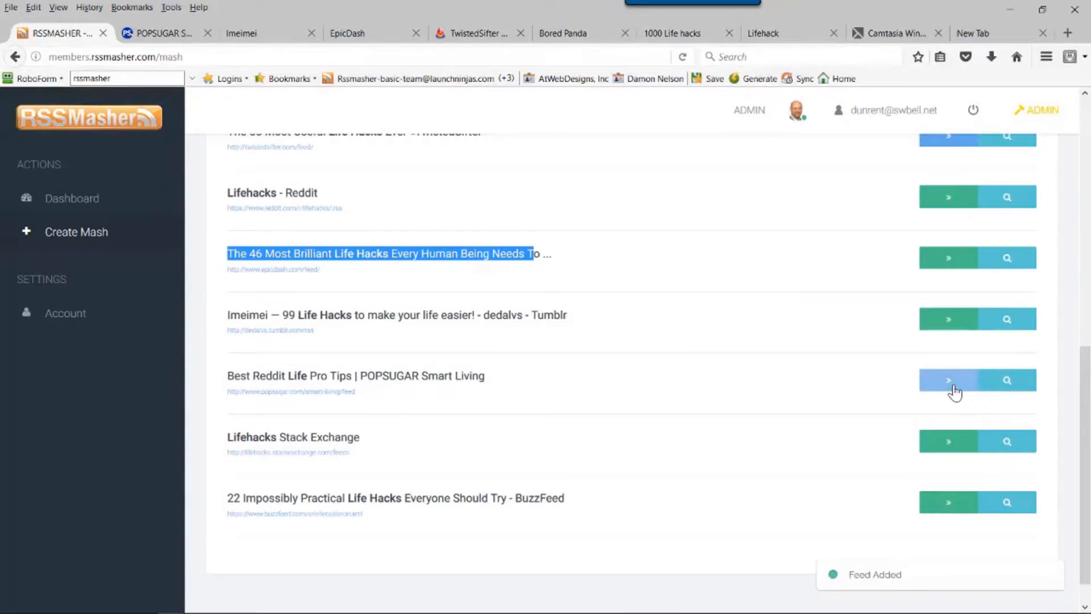
Look over the internal feeds available for the mash, then show the external feeds section.
scroll(848, 388, "up", 10)
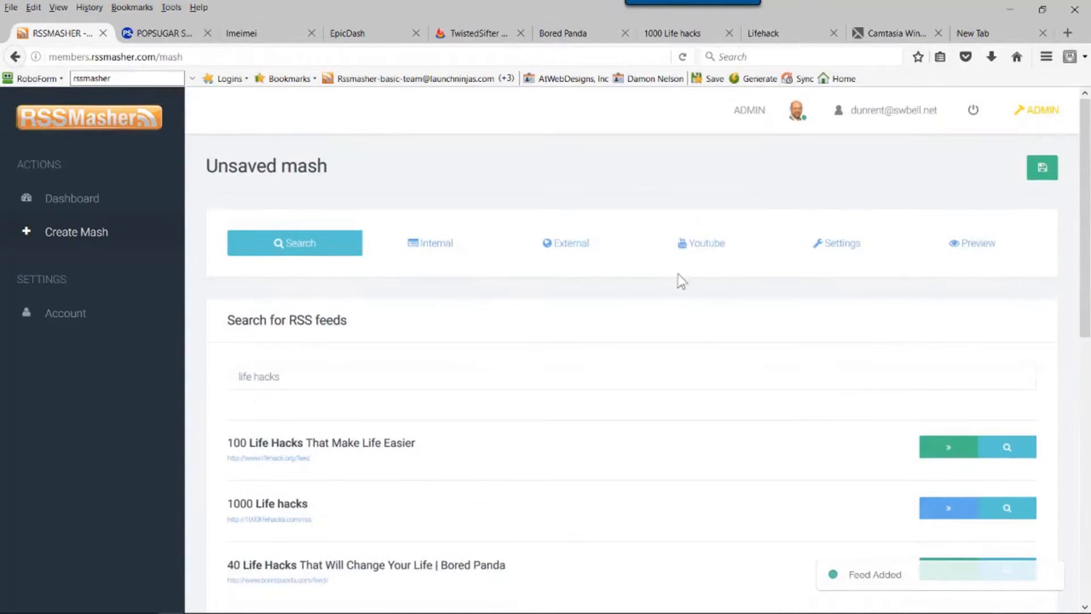
left_click(424, 252)
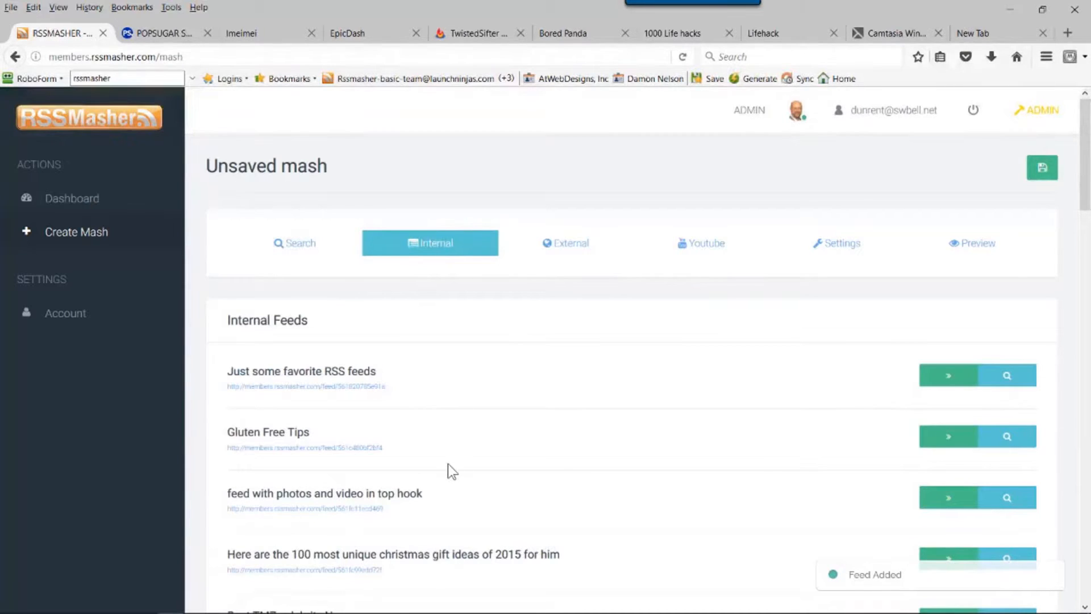
scroll(448, 463, "down", 7)
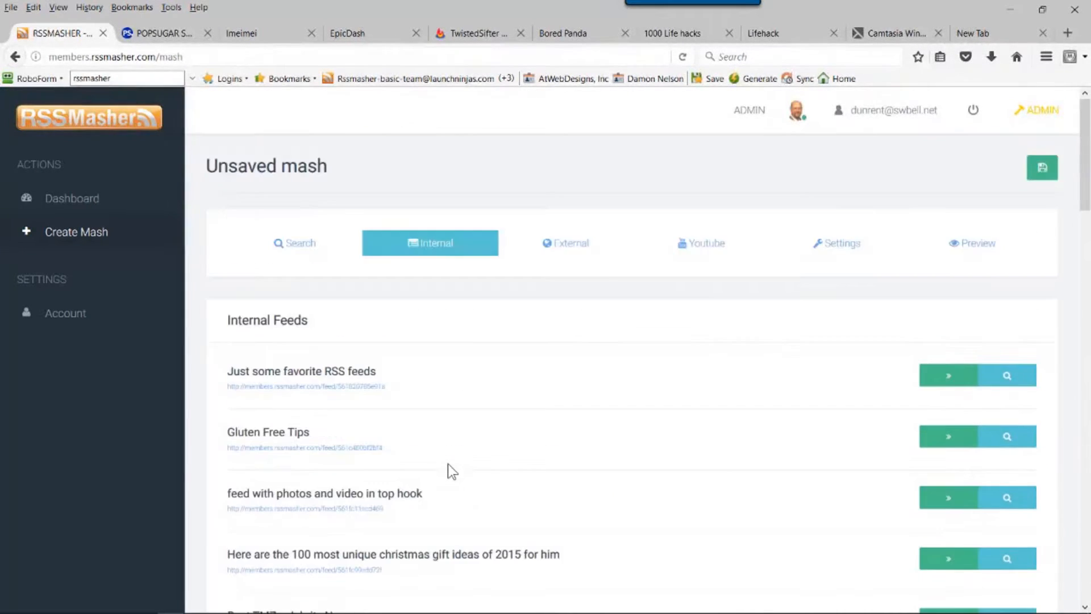
left_click(578, 250)
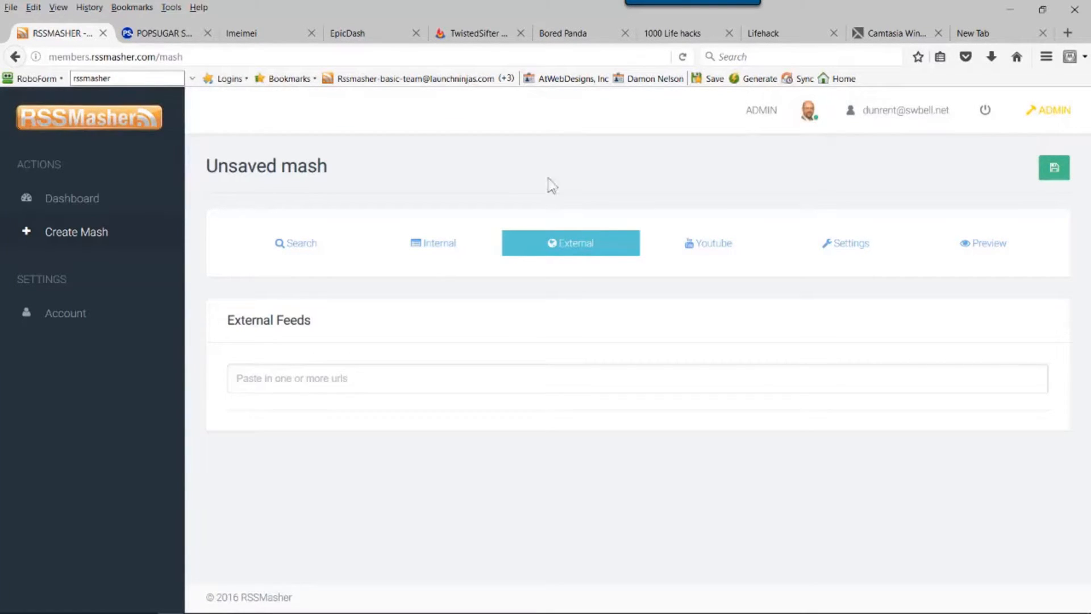
Search the web for "popular mechanics rss feed" in the blank browser tab and open the feeds.popularmechanics.com result in a separate tab.
left_click(778, 32)
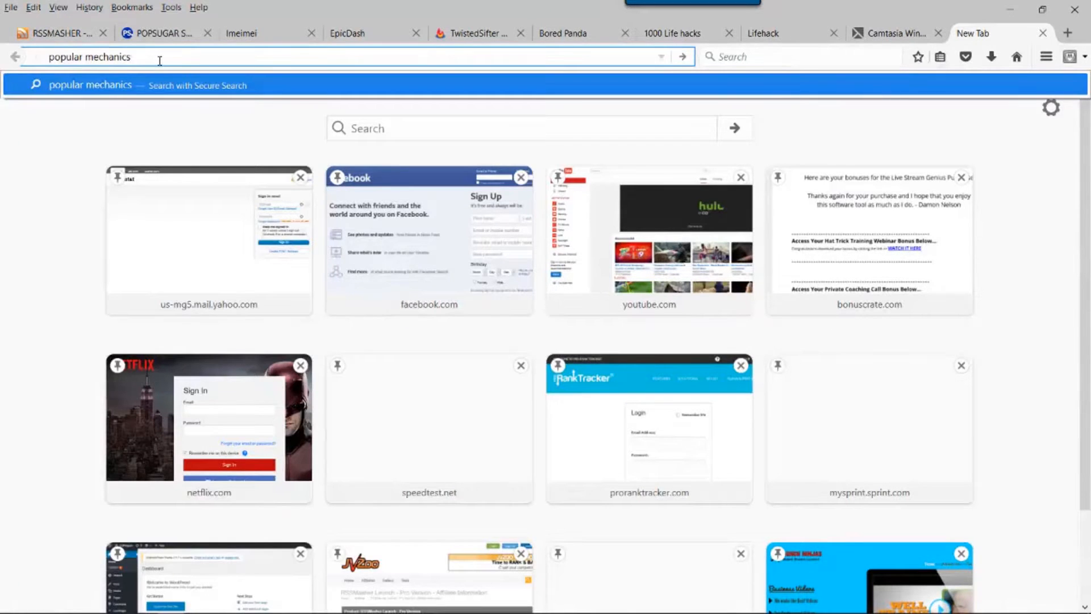
type("rss feed")
key("Return")
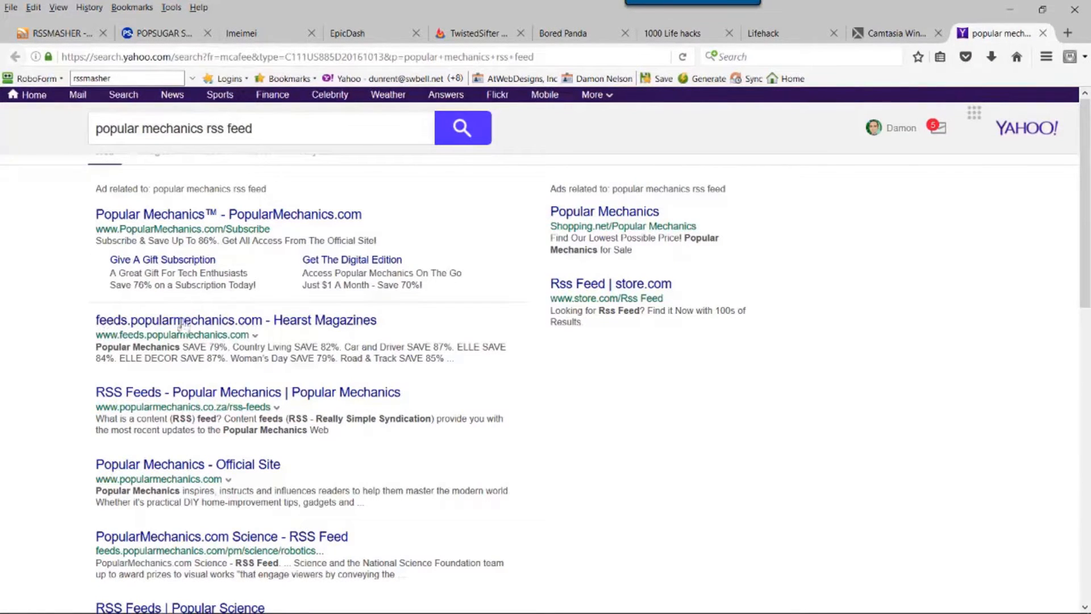
middle_click(239, 320)
scroll(239, 352, "down", 5)
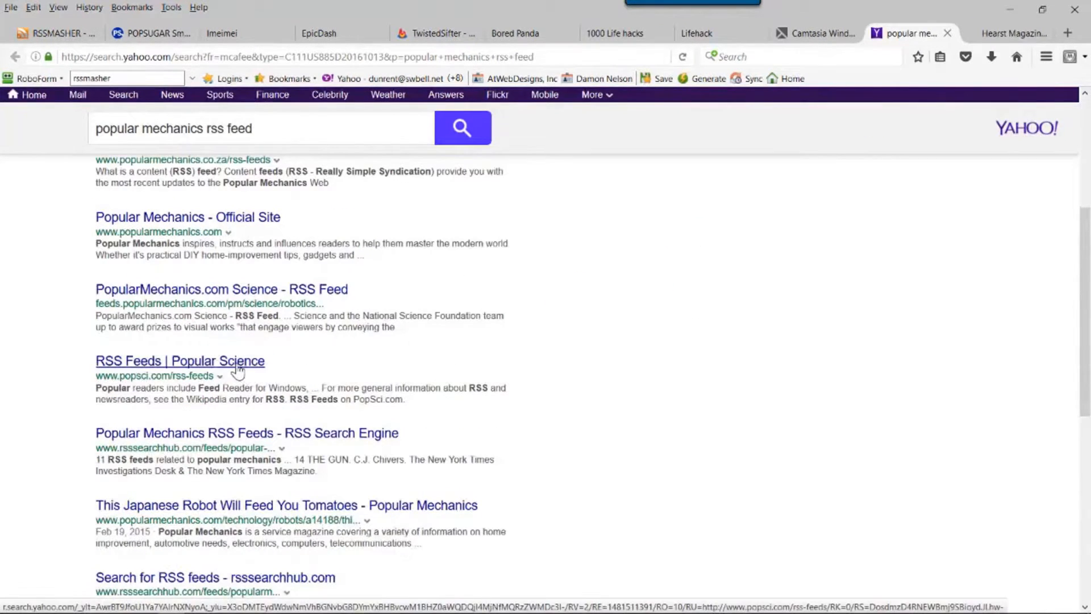
Open the "RSS Feeds | Popular Science" search result and preview the posts of its Gadgets category feed.
left_click(237, 369)
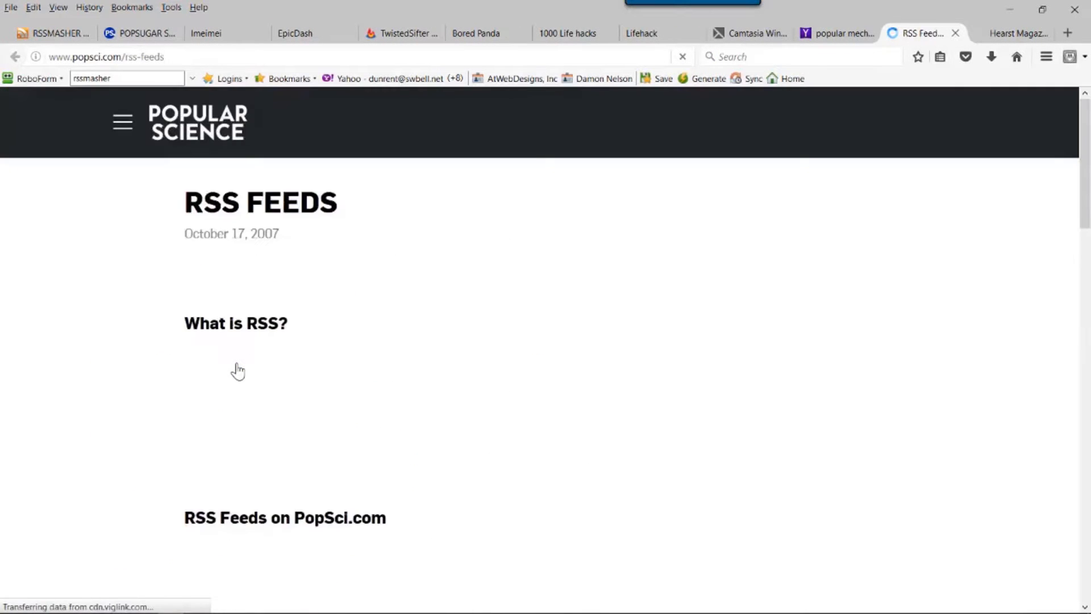
scroll(237, 370, "down", 2)
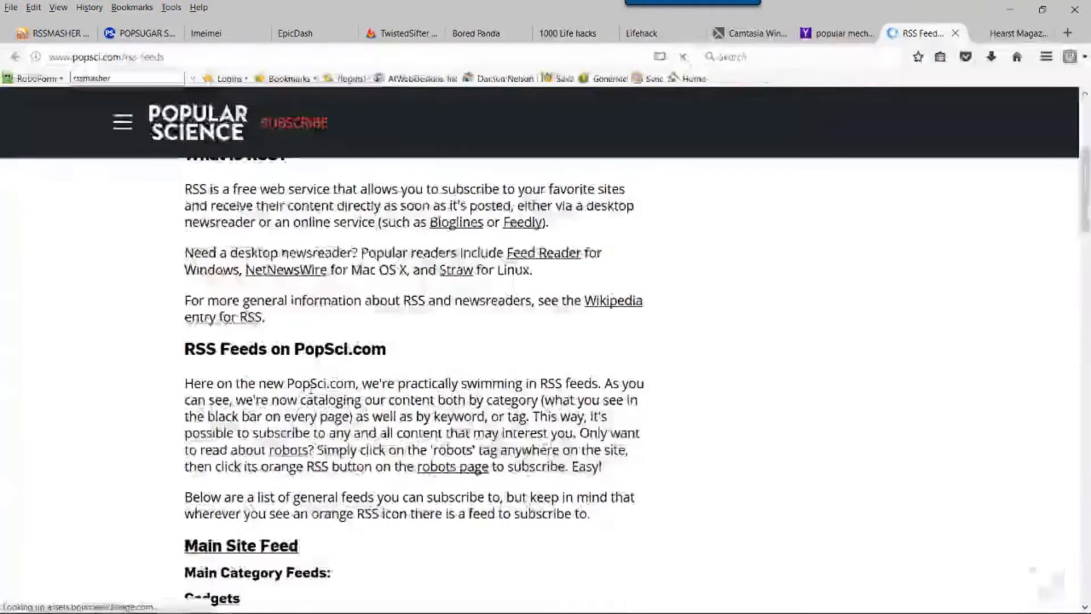
scroll(310, 386, "down", 4)
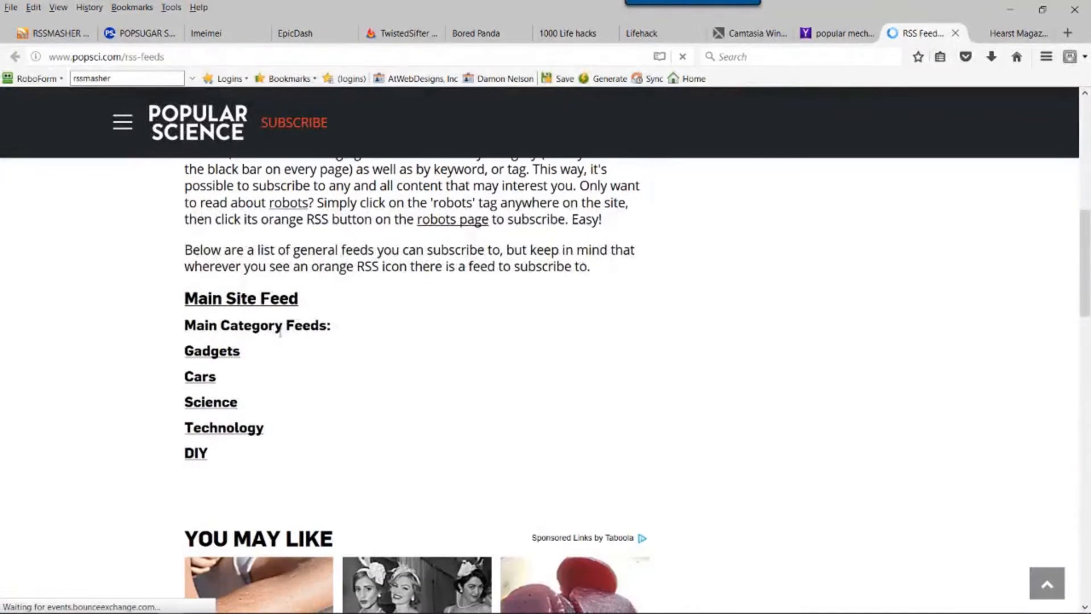
scroll(224, 357, "up", 2)
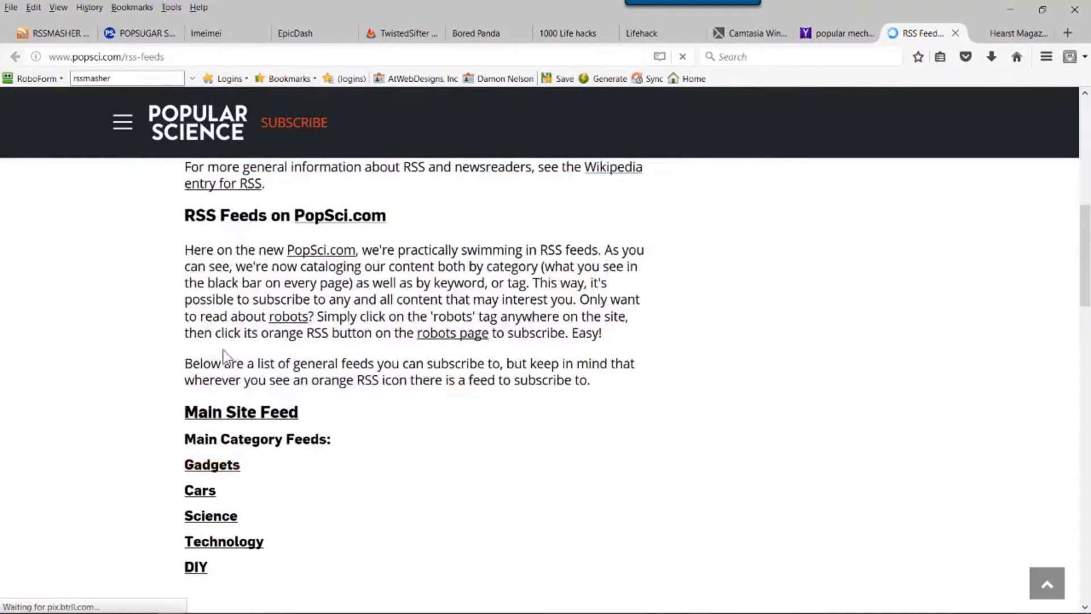
left_click(217, 471)
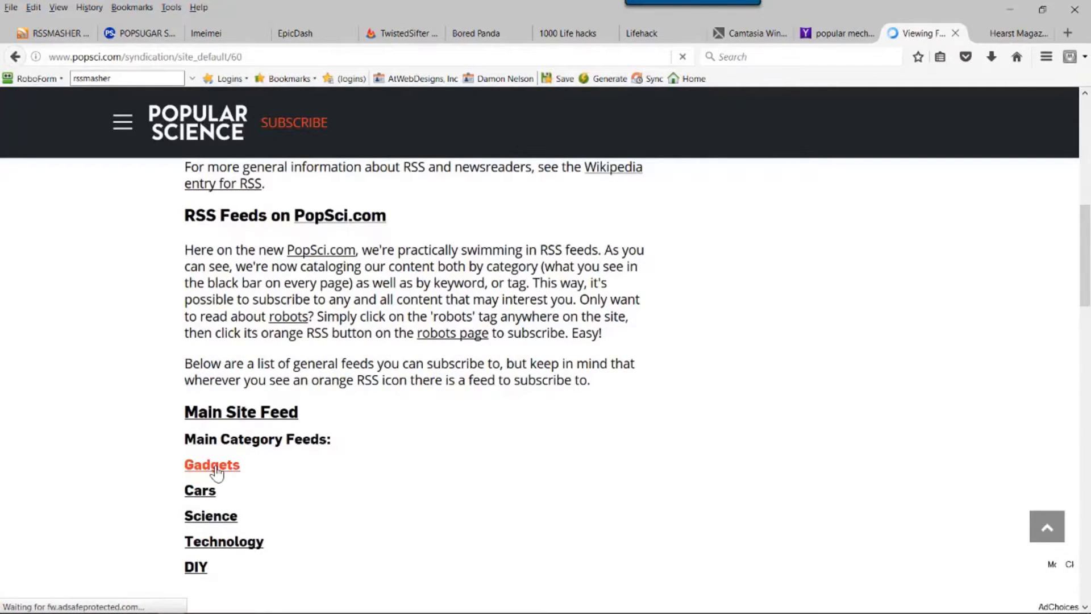
scroll(375, 437, "down", 4)
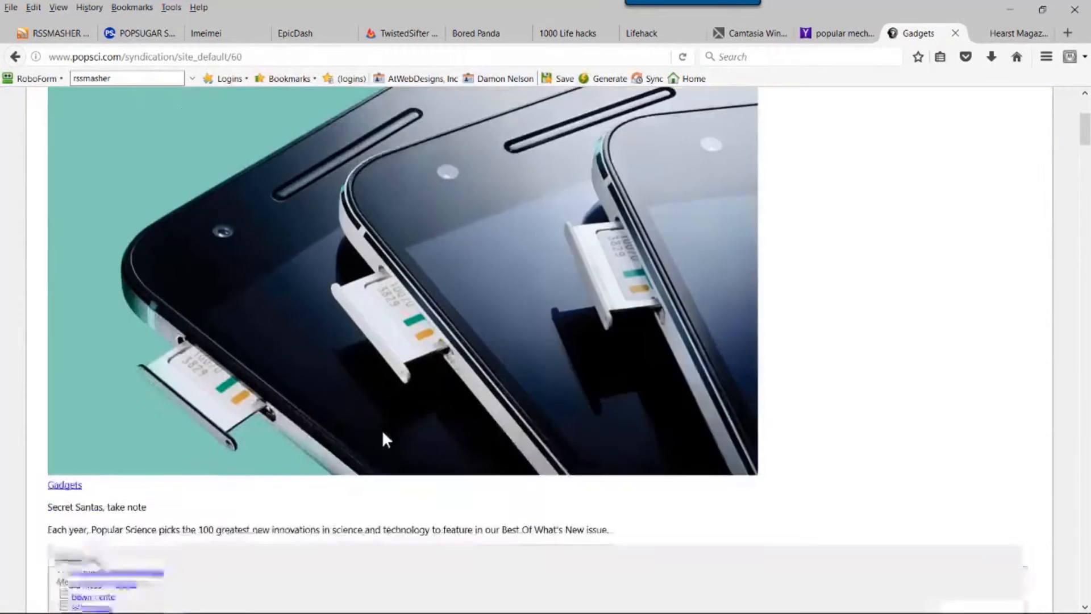
Copy the address of the Popular Science Gadgets feed and enter it as an external feed URL of the mash in RSSMasher.
scroll(383, 433, "down", 6)
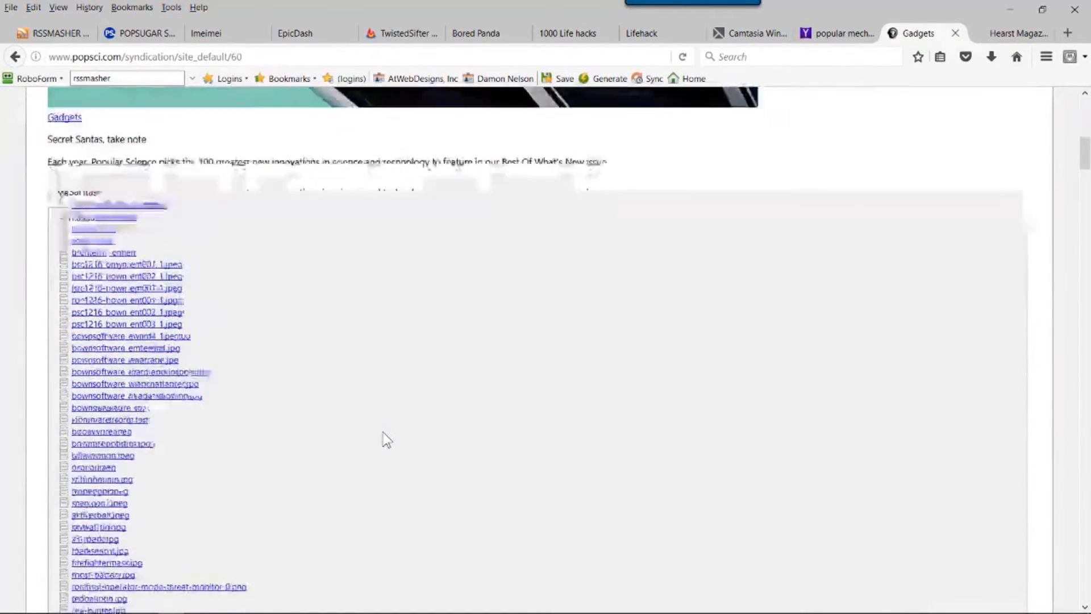
scroll(386, 440, "down", 10)
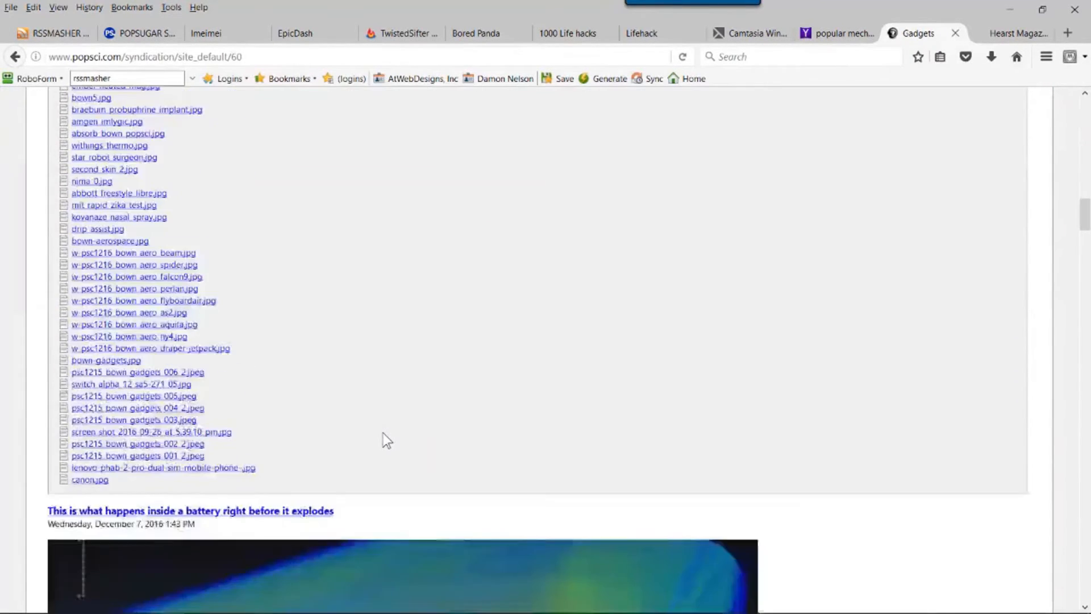
scroll(386, 440, "down", 12)
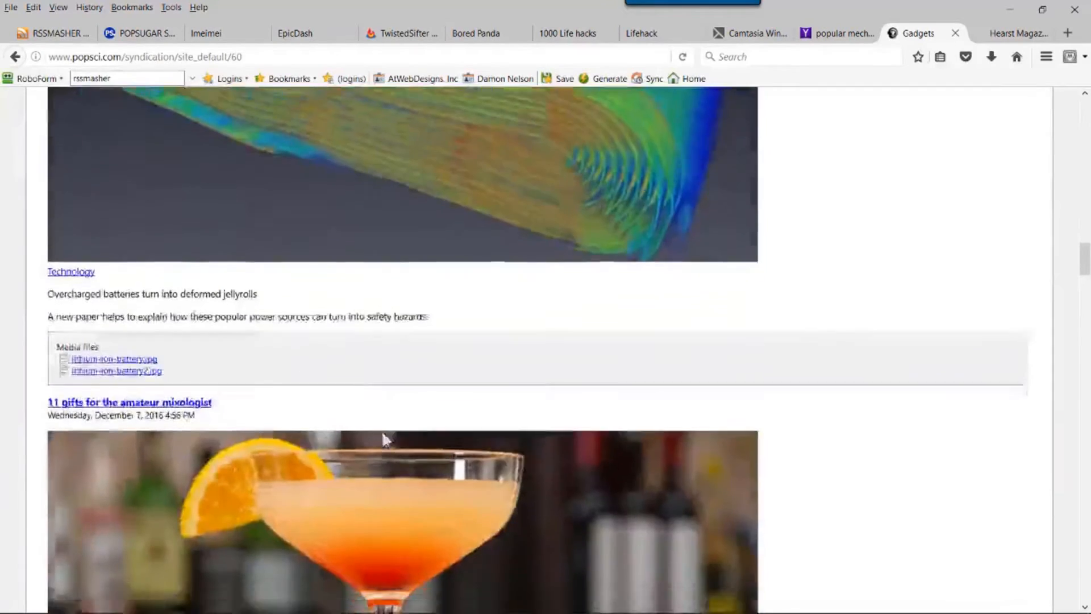
scroll(383, 435, "down", 15)
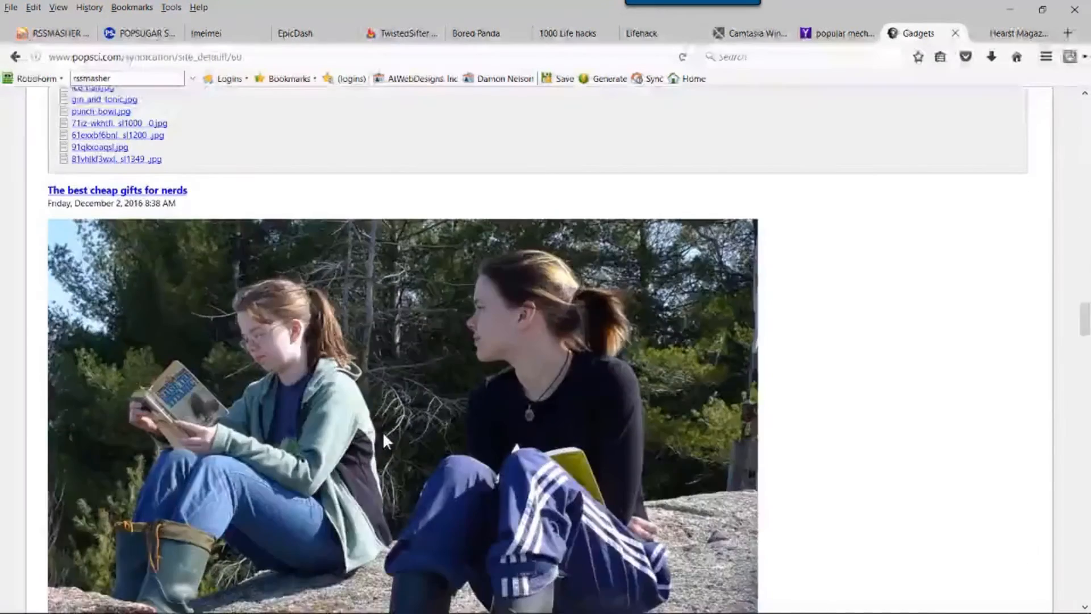
scroll(383, 431, "up", 20)
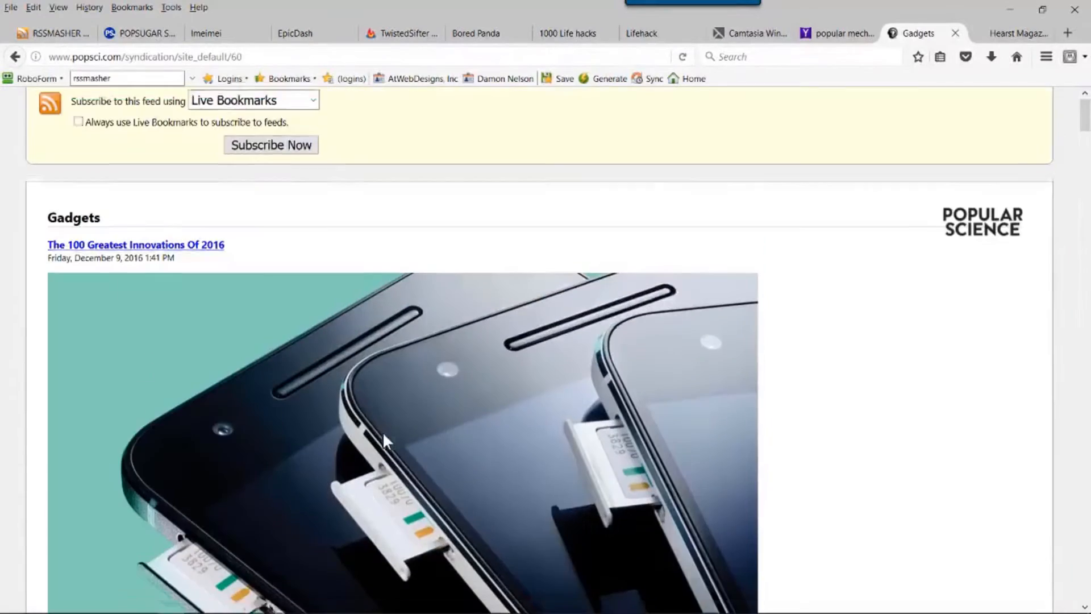
left_click(151, 56)
key("ctrl+c")
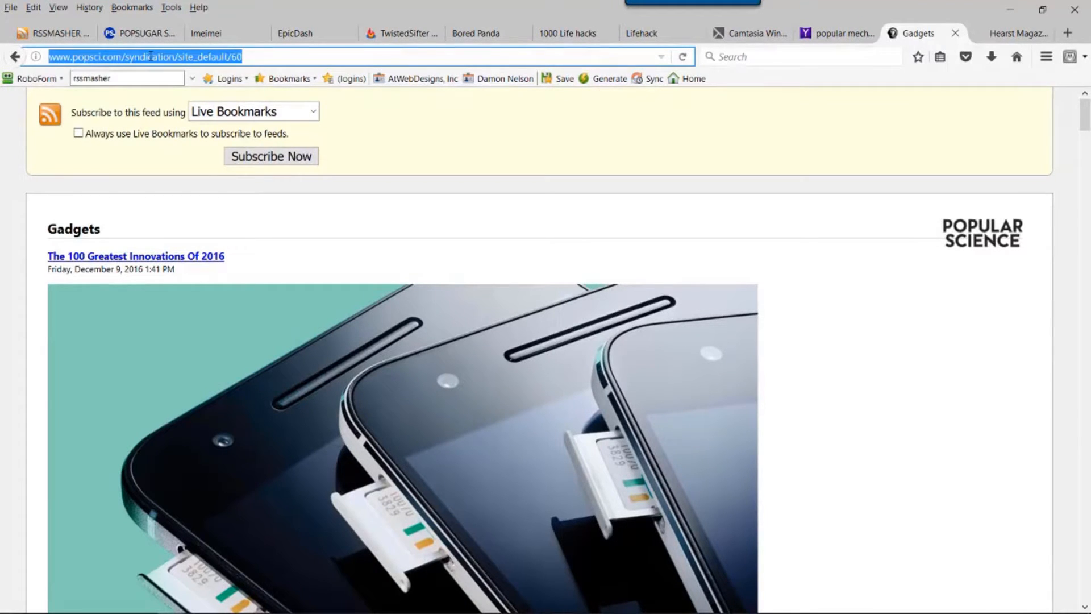
left_click(66, 33)
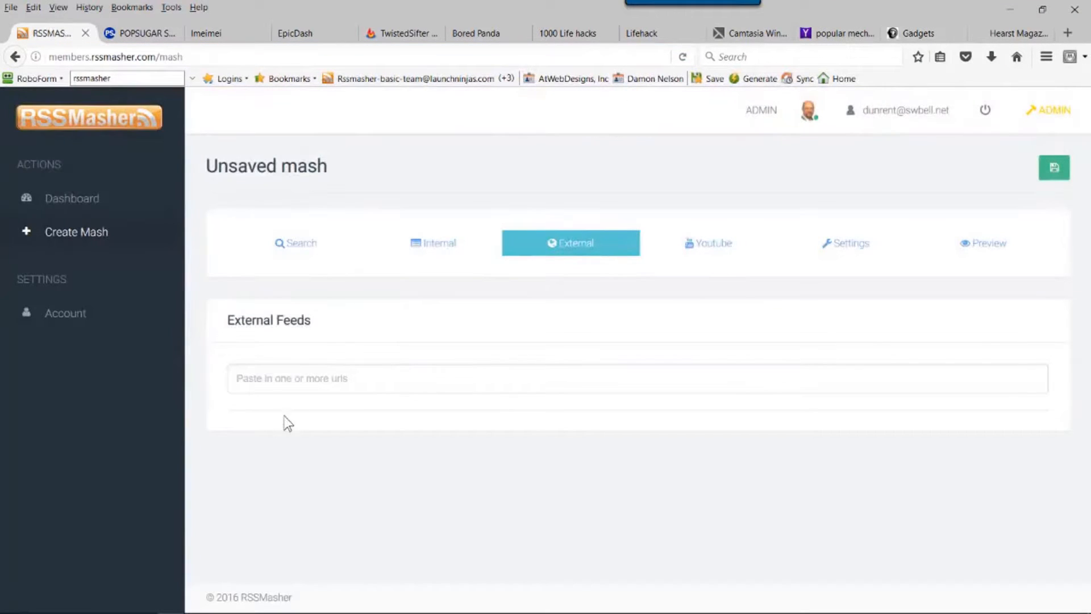
left_click(276, 381)
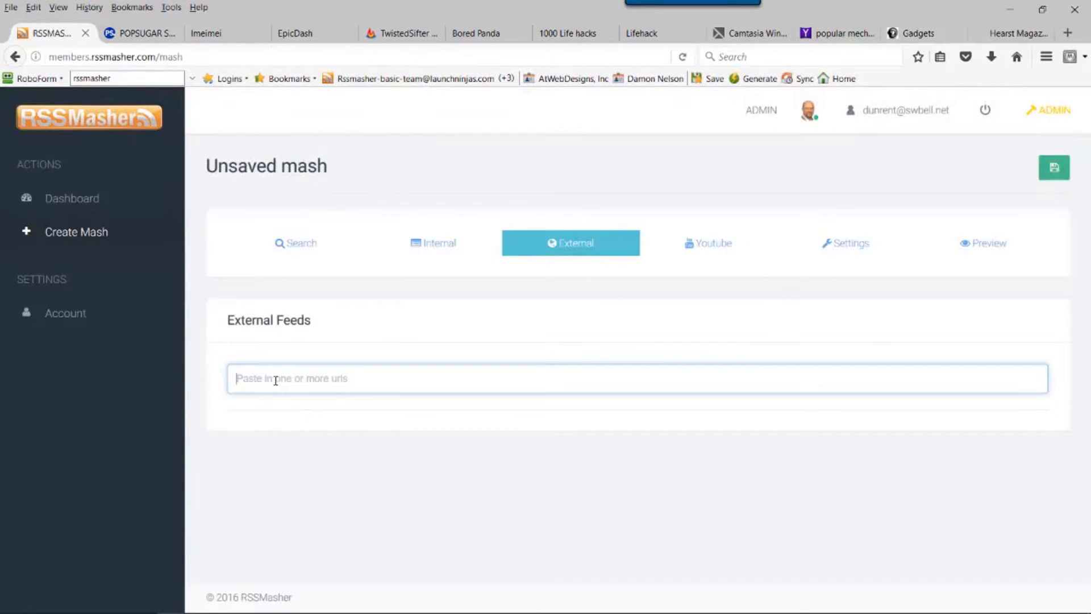
key("ctrl+v")
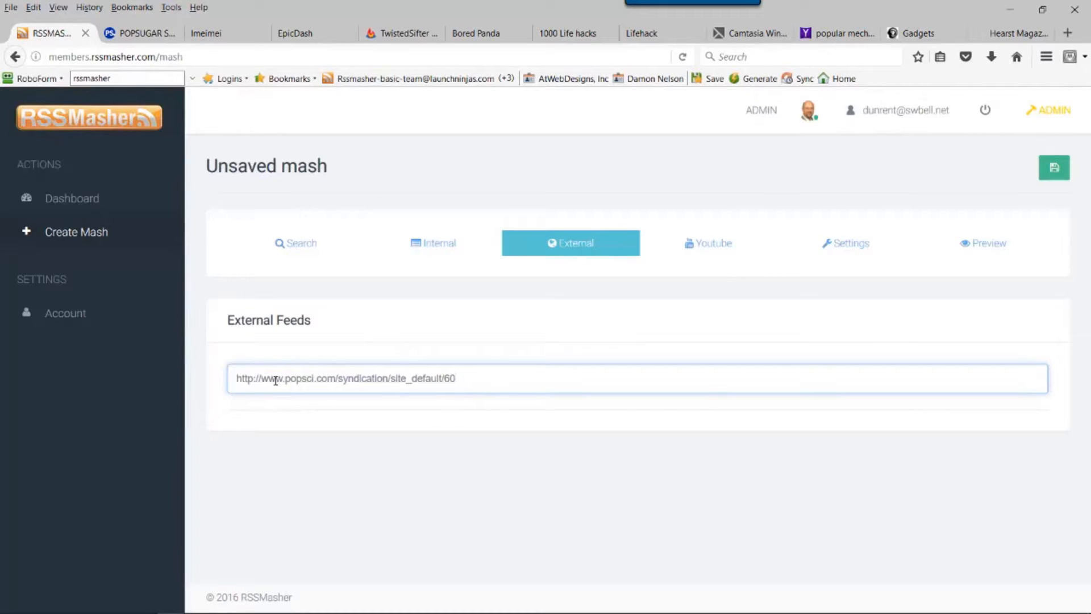
key("Return")
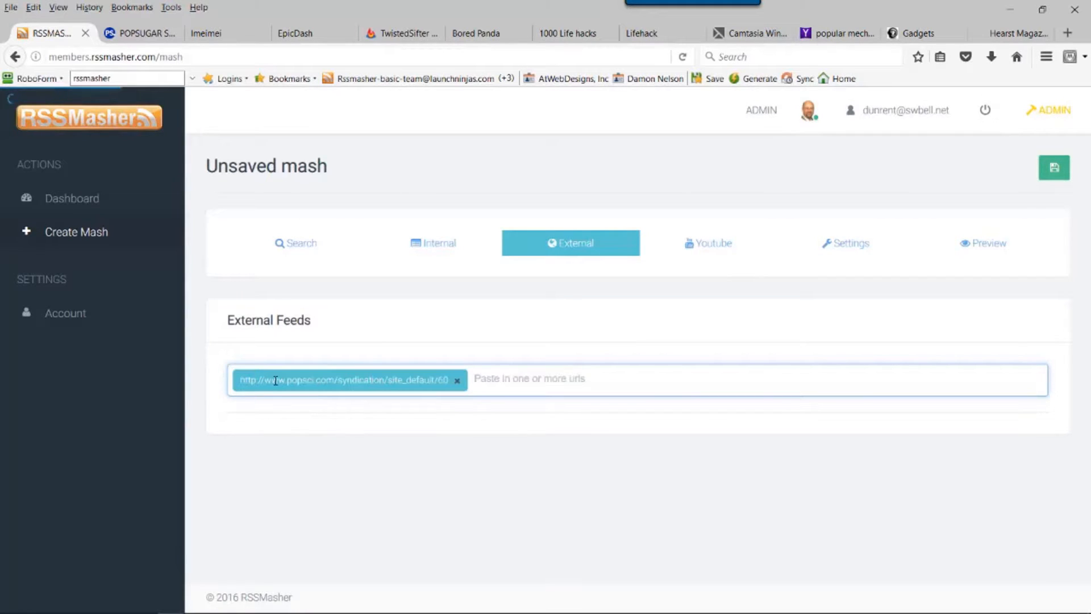
Show the mash's YouTube feeds section, then open youtube.com in a new browser tab and view the Jimmy Kimmel Live channel.
left_click(711, 248)
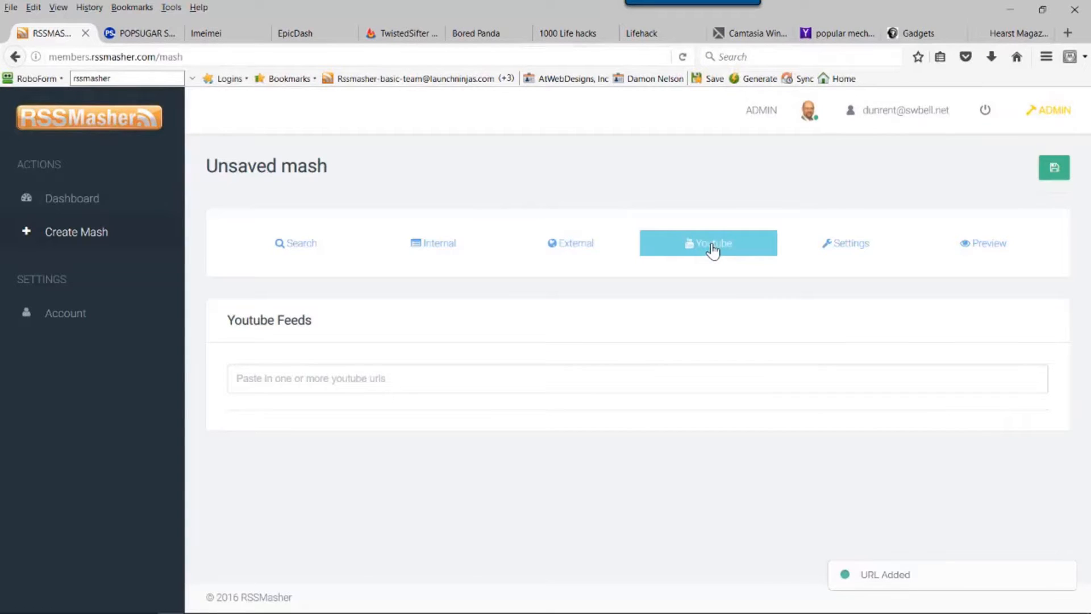
left_click(1068, 33)
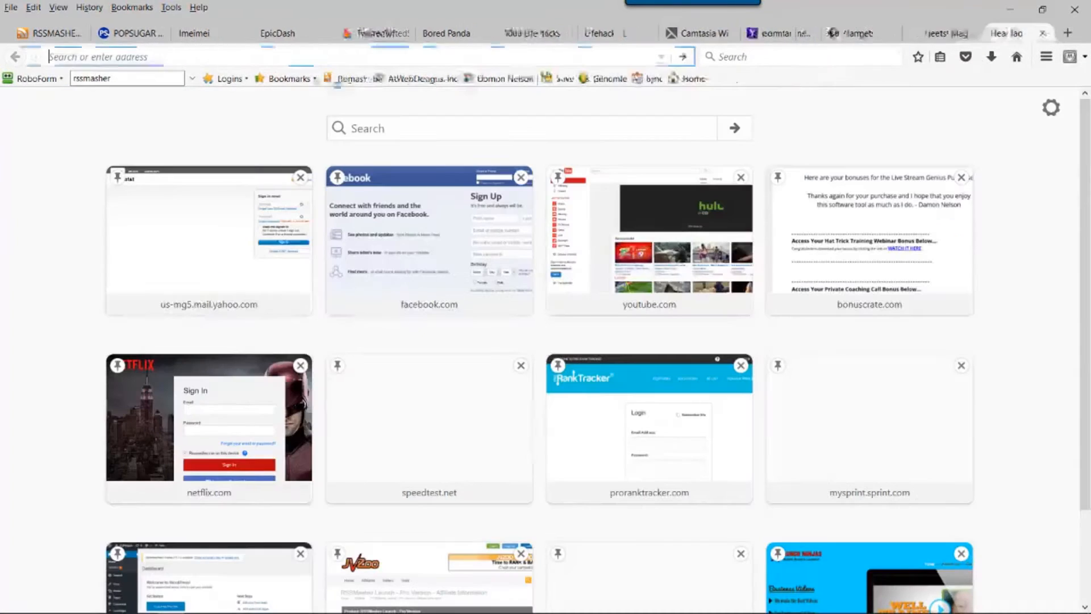
type("youtube.com/")
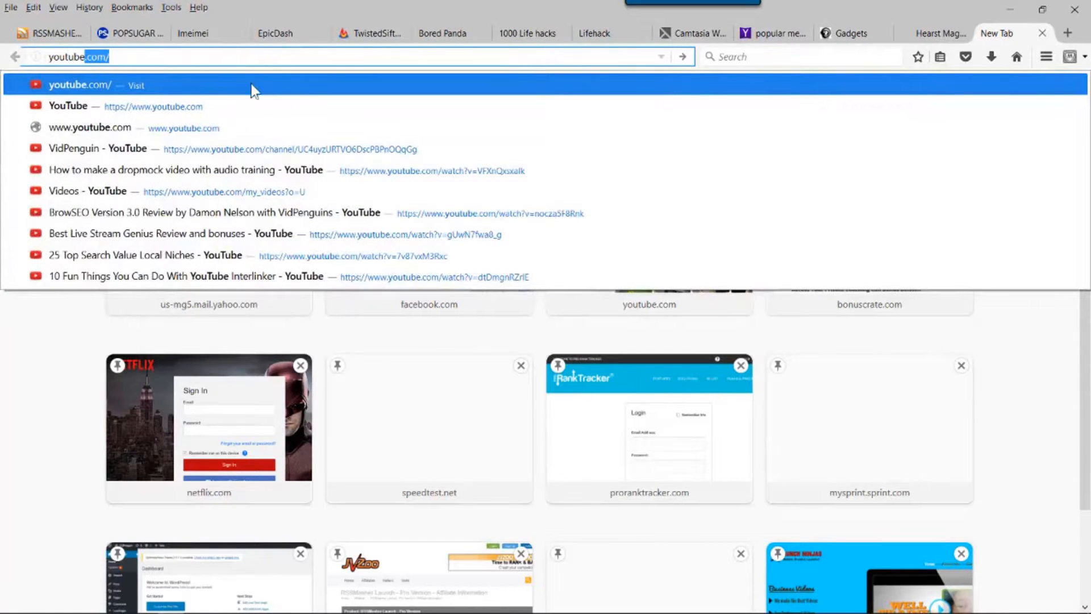
left_click(144, 89)
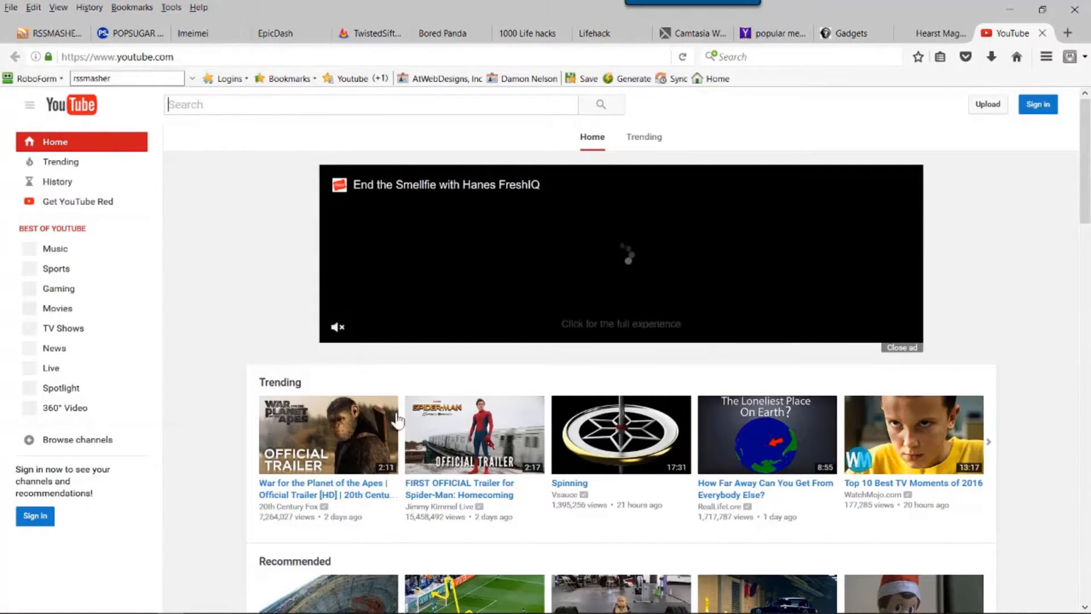
left_click(447, 514)
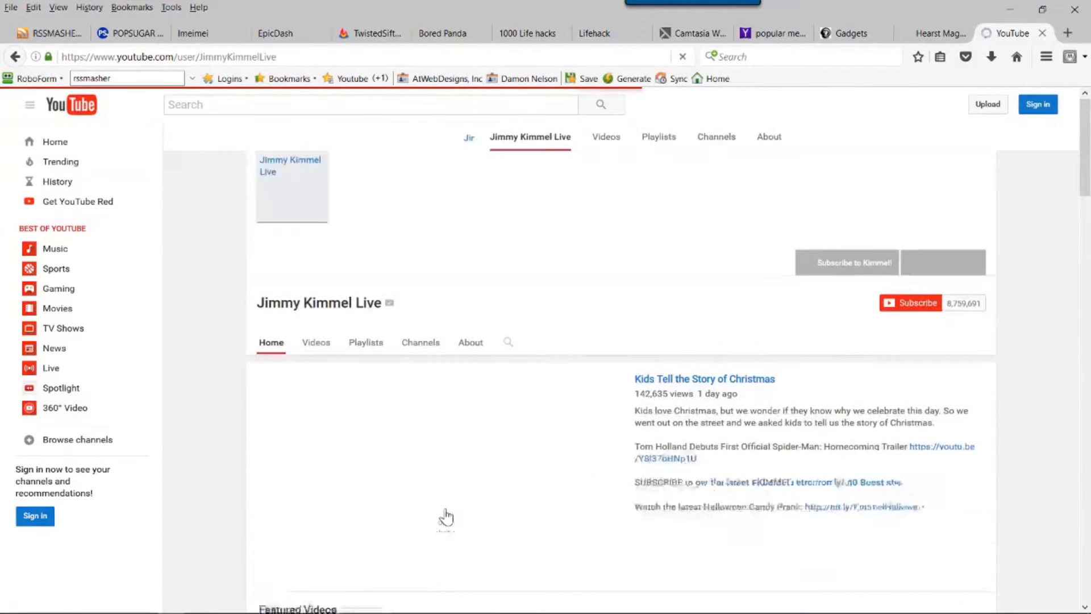
Search YouTube for "life hacks", open the MrGear channel from the results and pause its intro video.
left_click(218, 105)
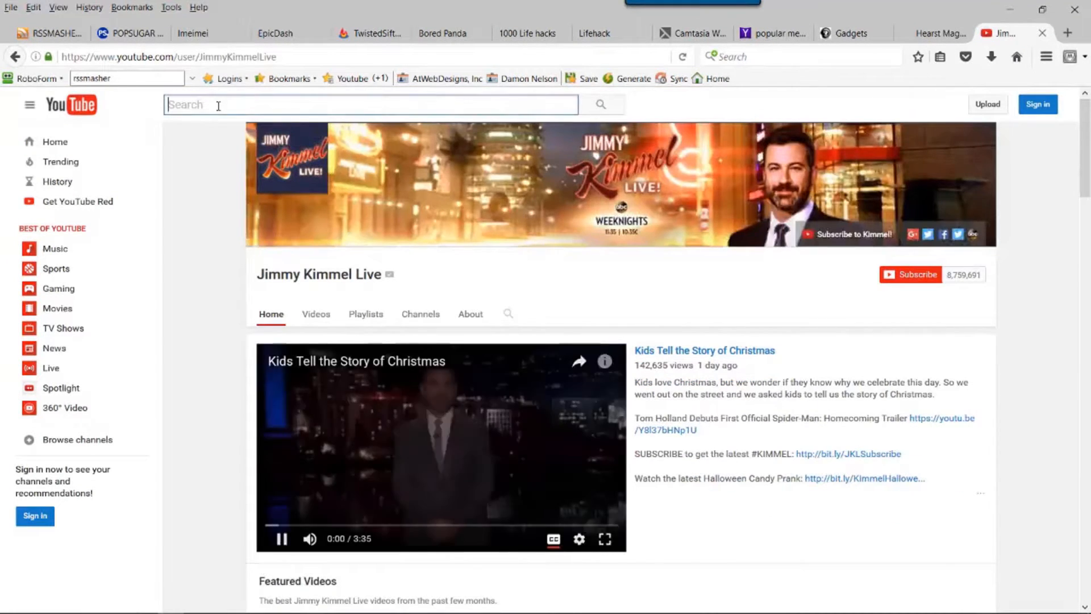
type("life hacks")
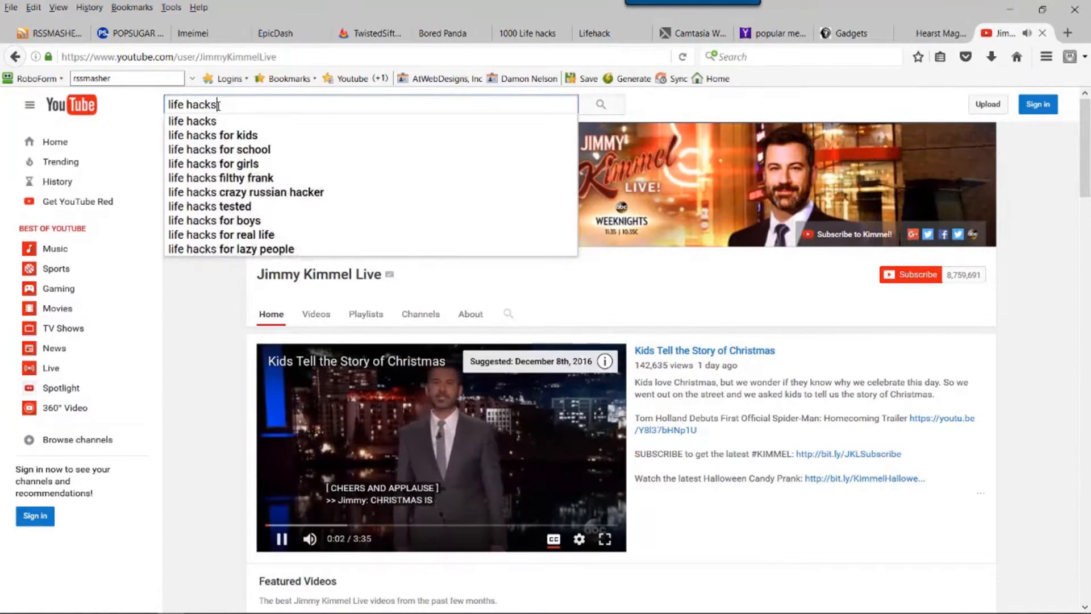
key("Return")
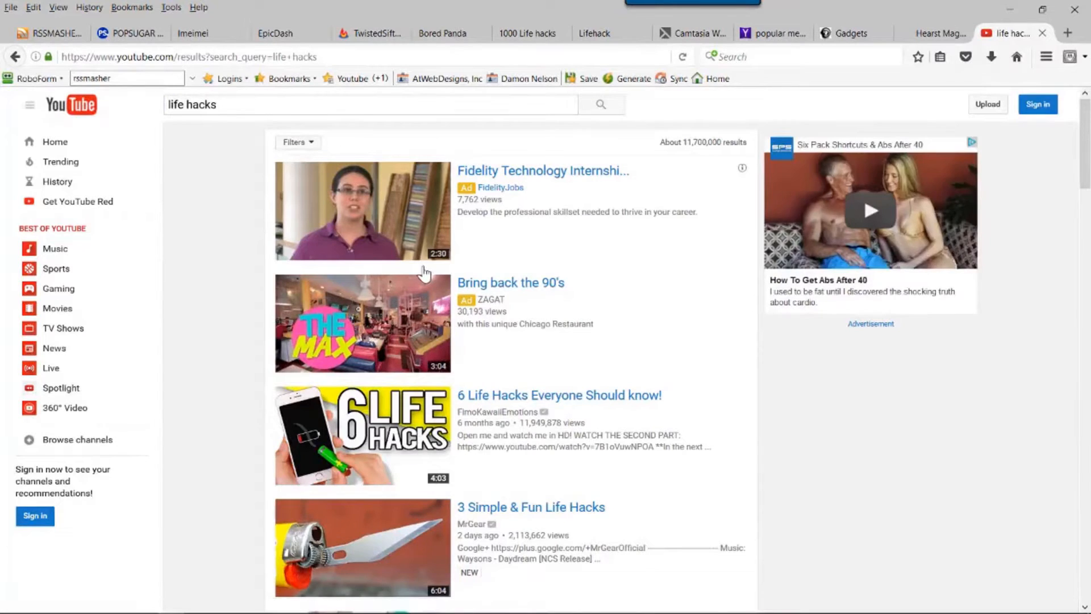
scroll(425, 274, "down", 3)
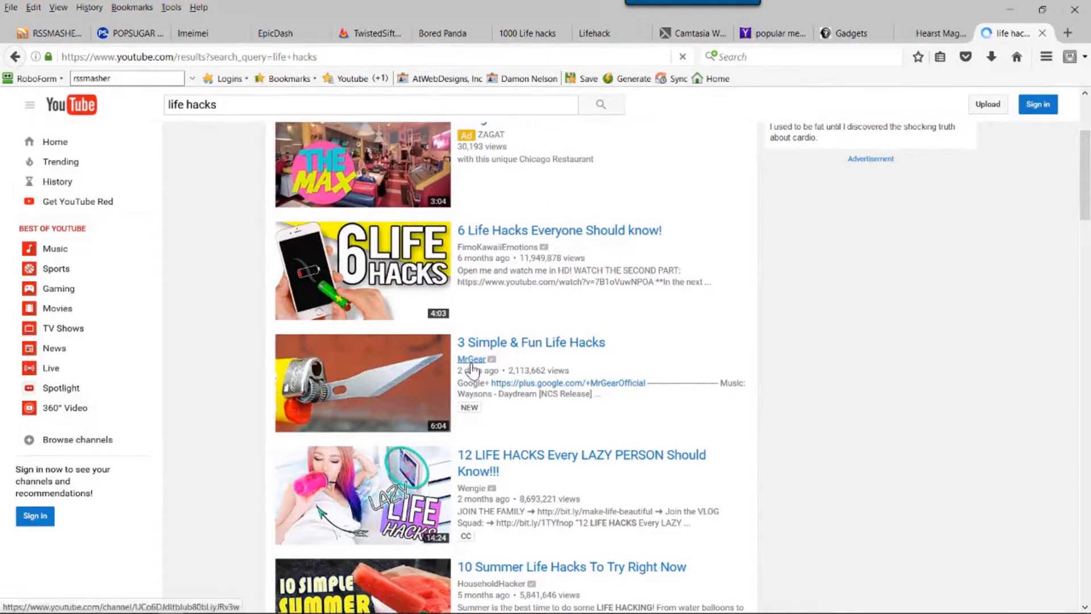
left_click(471, 364)
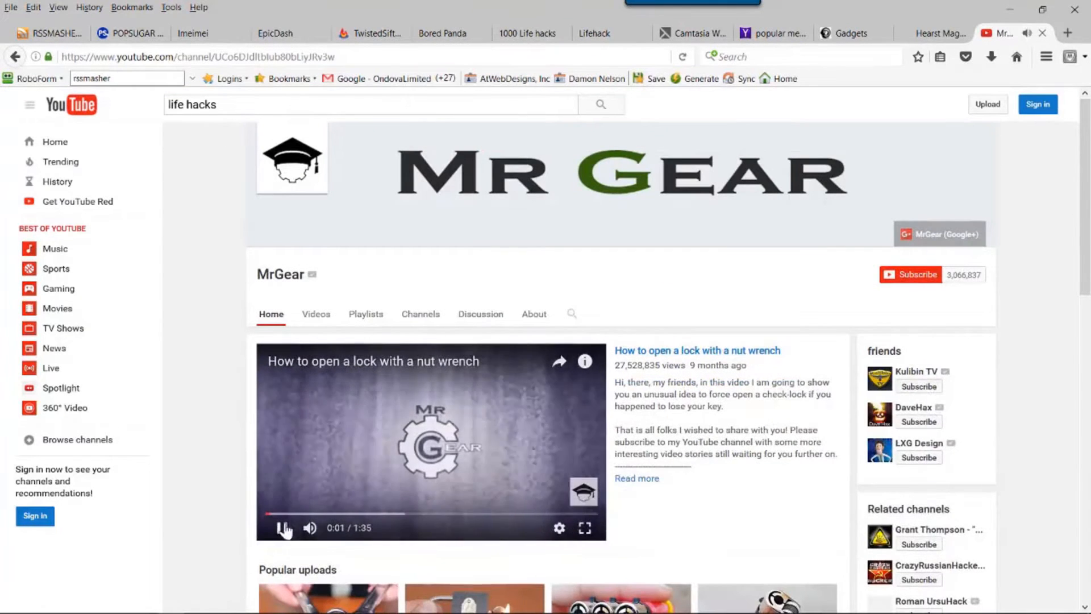
left_click(281, 527)
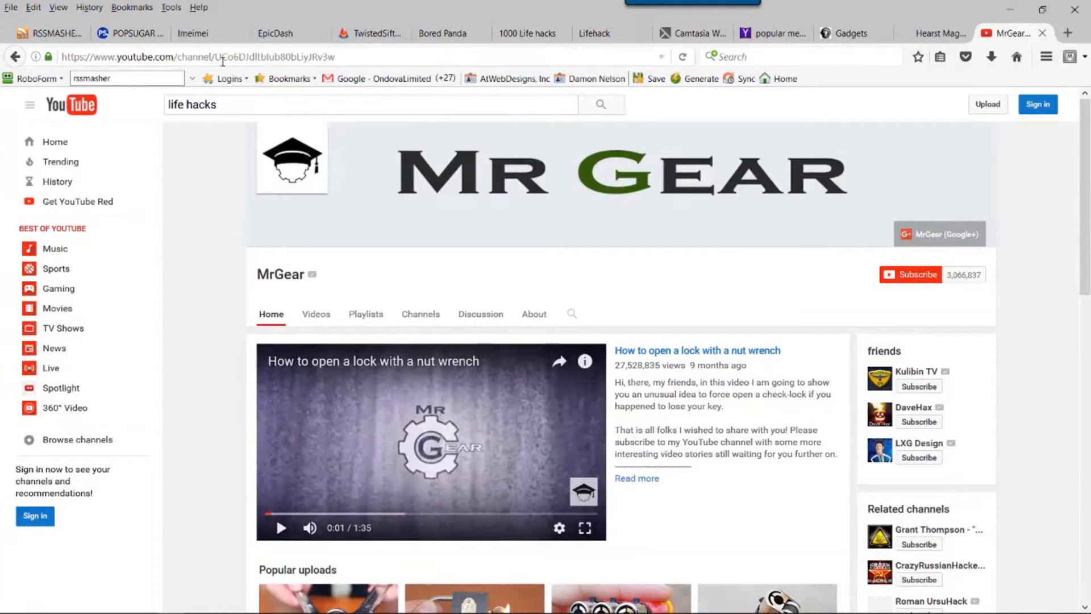
Copy the MrGear channel's URL and enter it in the YouTube feeds of the mash in RSSMasher.
left_click(222, 59)
key("ctrl+c")
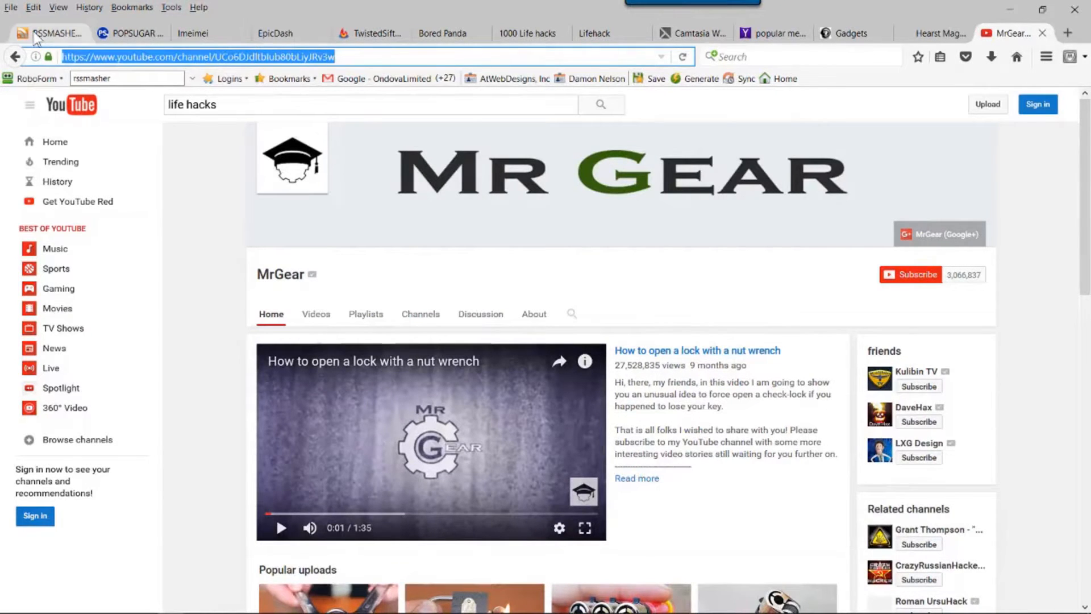
left_click(52, 33)
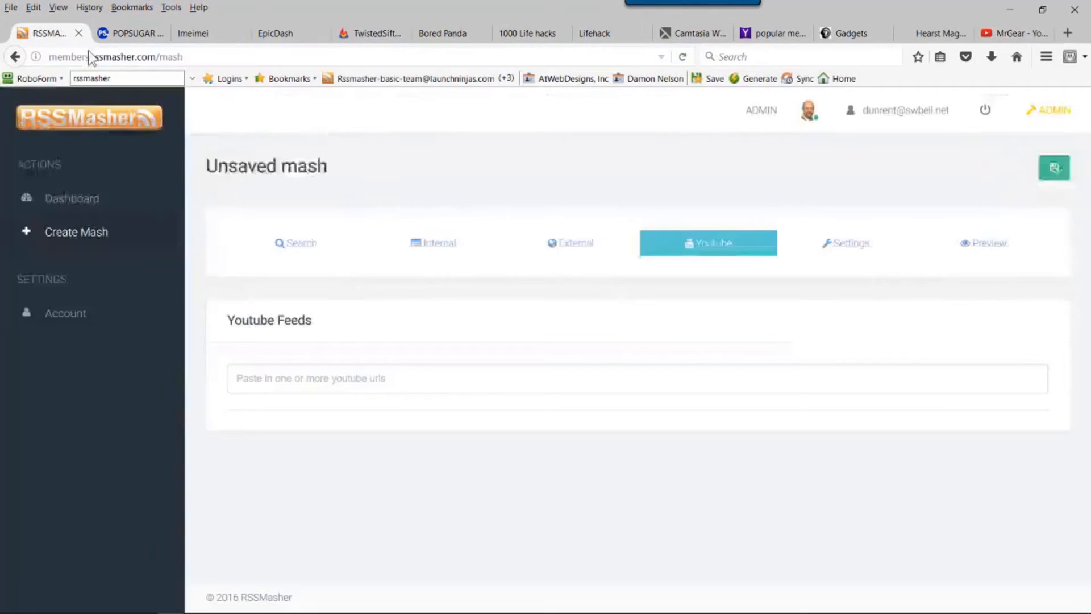
left_click(338, 378)
key("ctrl+v")
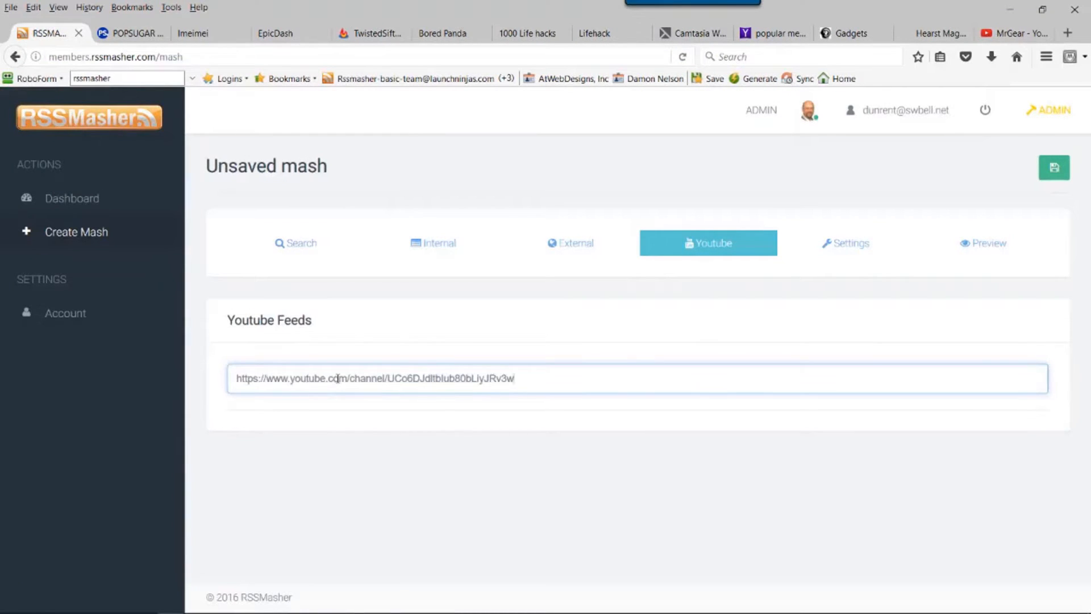
key("Return")
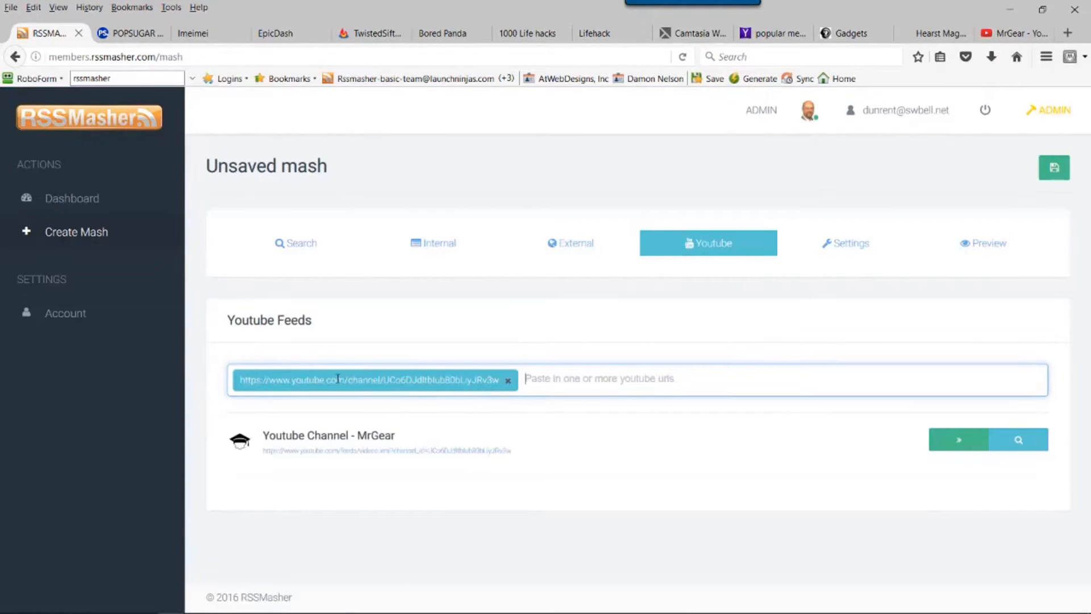
Add the MrGear YouTube channel feed and the external Gadgets feed to the mash.
left_click(957, 446)
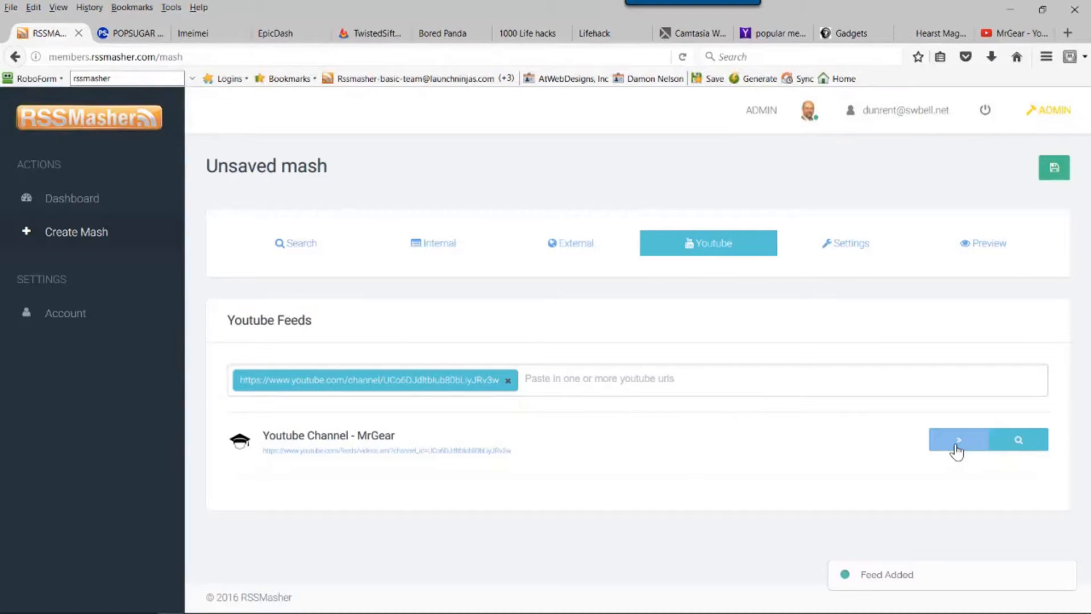
left_click(563, 252)
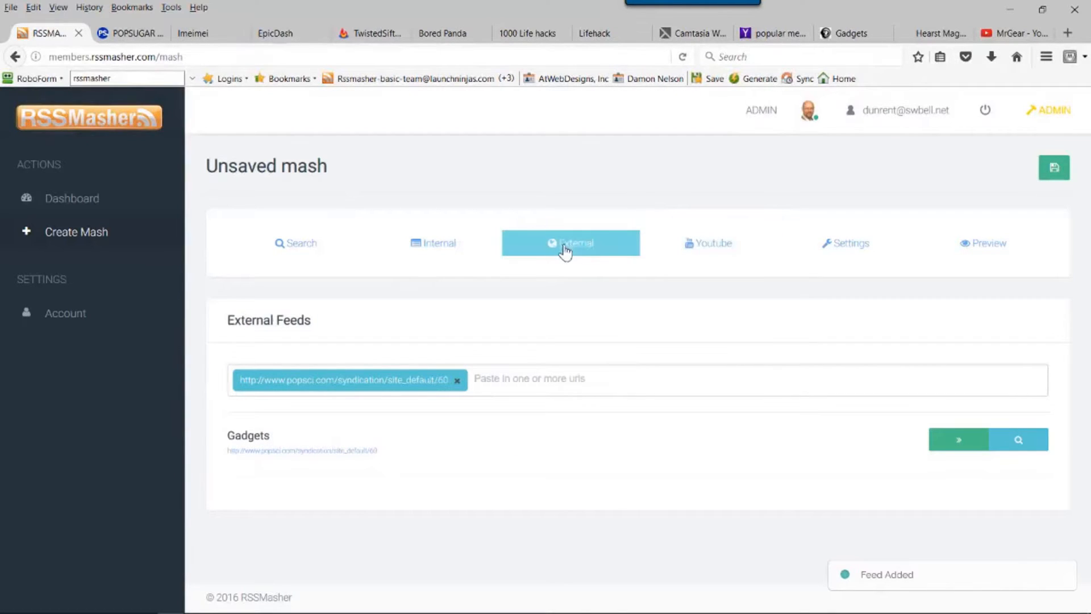
left_click(949, 448)
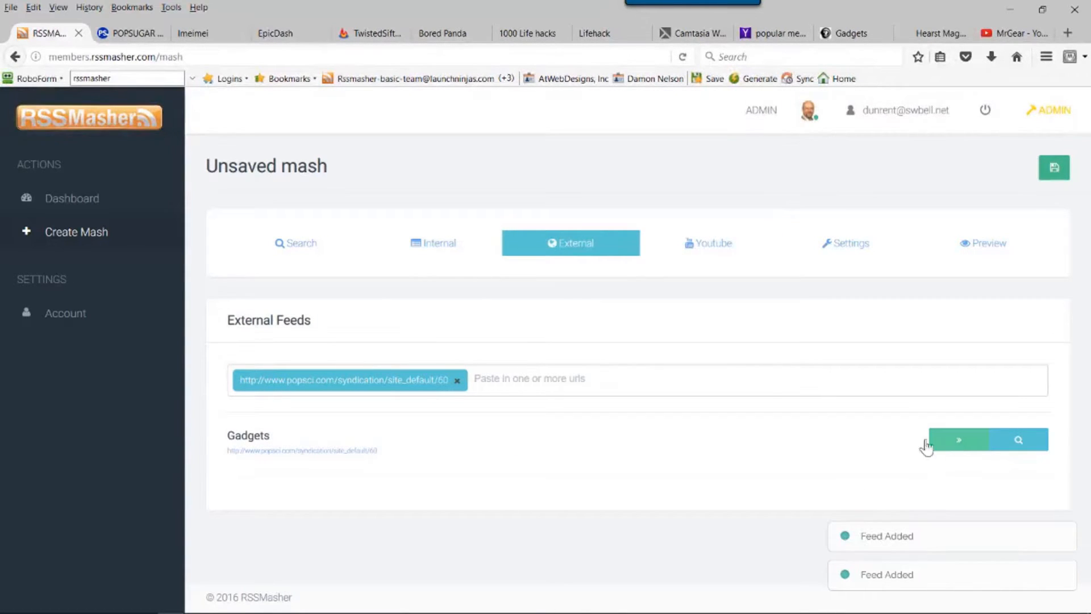
Open the mash's settings and enter "99 Best Life Hacks for Social Media" as the RSS feed title.
left_click(840, 250)
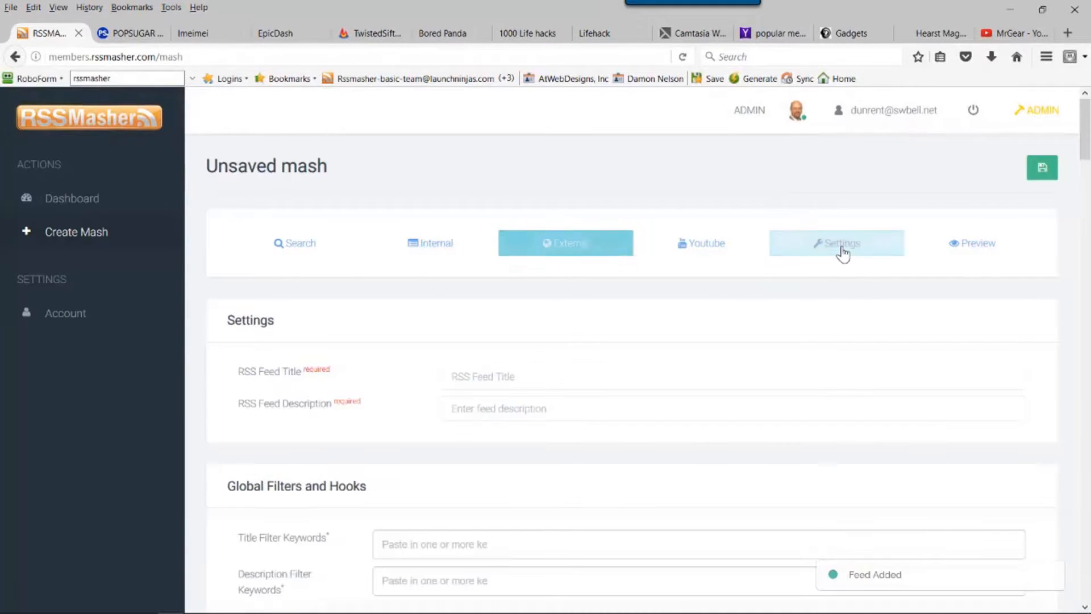
left_click(542, 374)
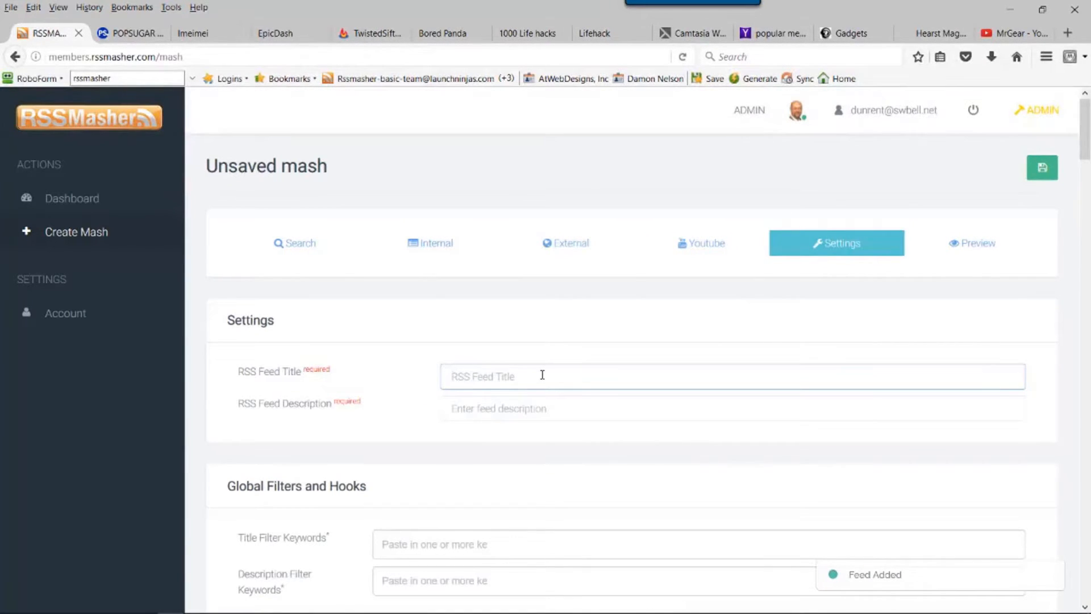
type("99 Best Life Hacks")
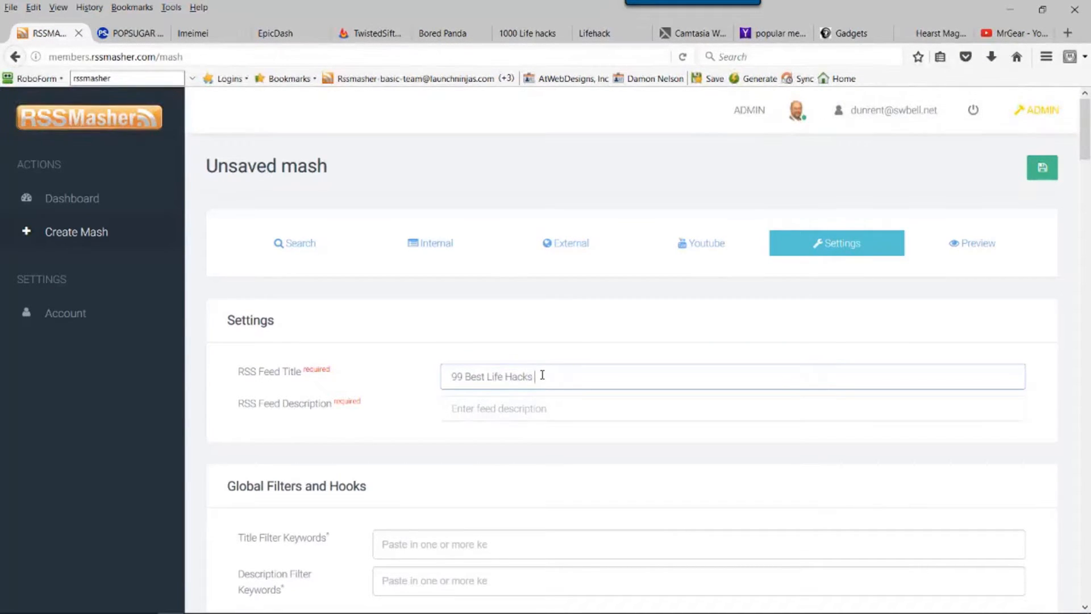
type(" for Social Media")
Copy the feed title into the RSS feed description and change its ending from "Social Media" to "buidling a better world".
left_click_drag(605, 377, 437, 377)
key("ctrl+c")
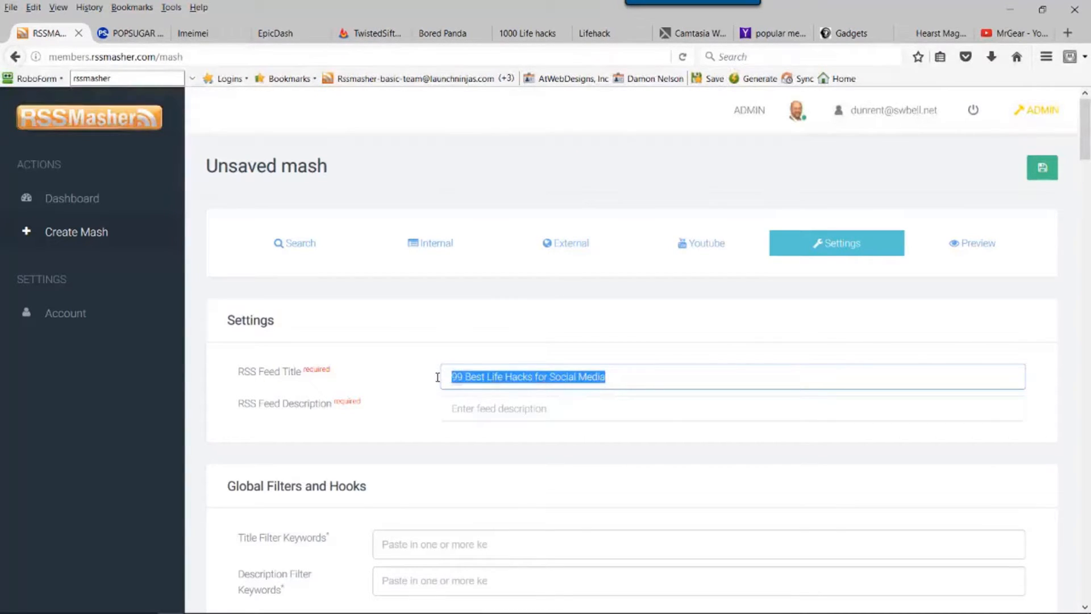
left_click(472, 414)
key("ctrl+v")
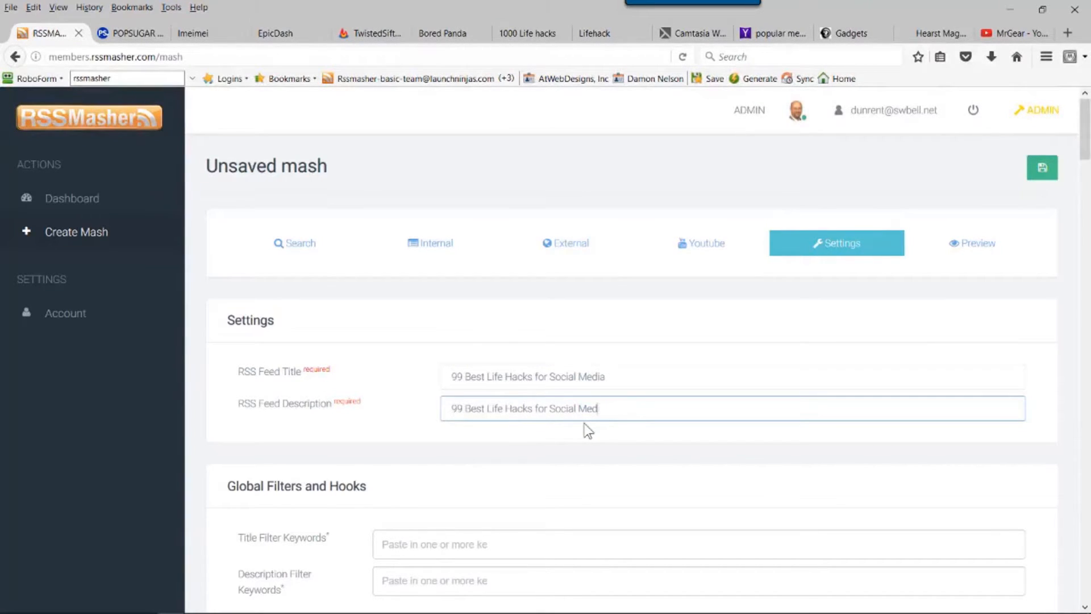
key("BackSpace")
key("BackSpace")
key("BackSpace")
key("BackSpace")
key("BackSpace")
key("BackSpace")
key("BackSpace")
key("BackSpace")
key("BackSpace")
key("BackSpace")
key("BackSpace")
type("buidling a better world")
Change the ending of the RSS feed title from "Social Media" to "Building a Better World" and save the mash.
left_click_drag(611, 373, 551, 379)
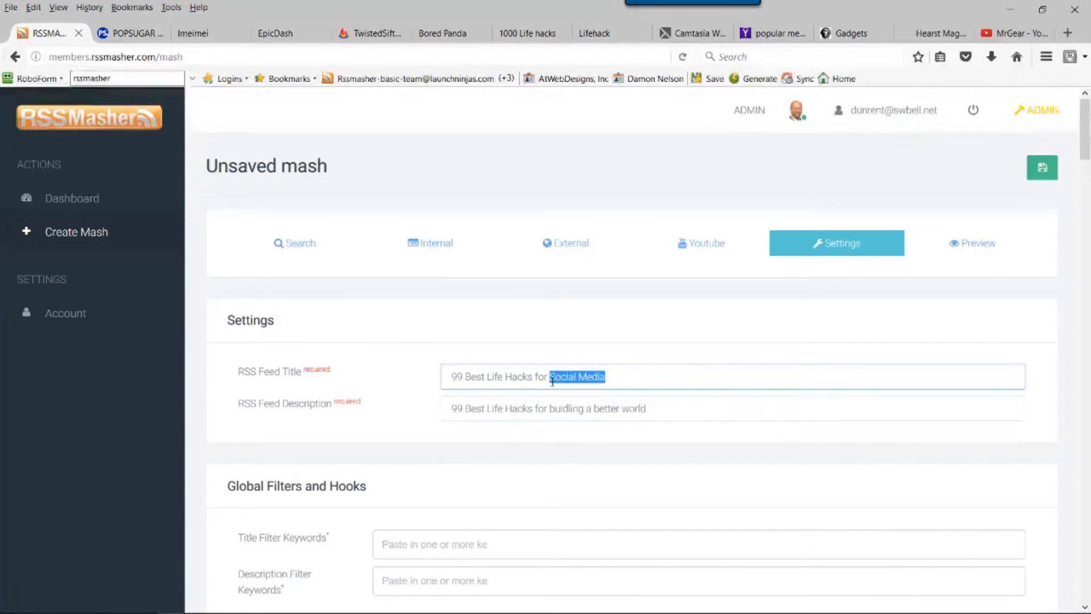
type("Bu")
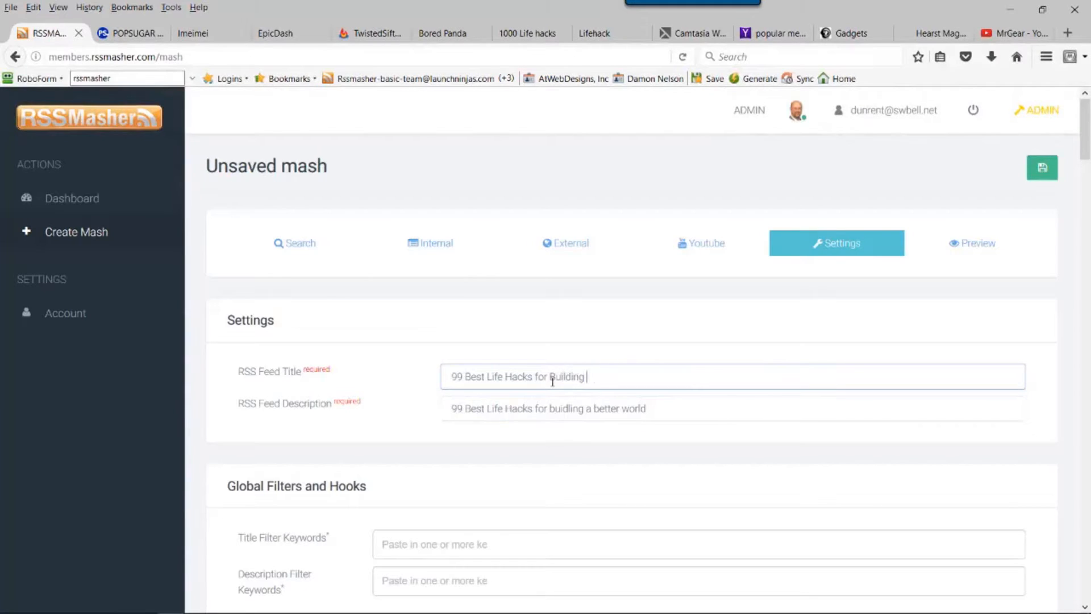
type("ilding a Better World")
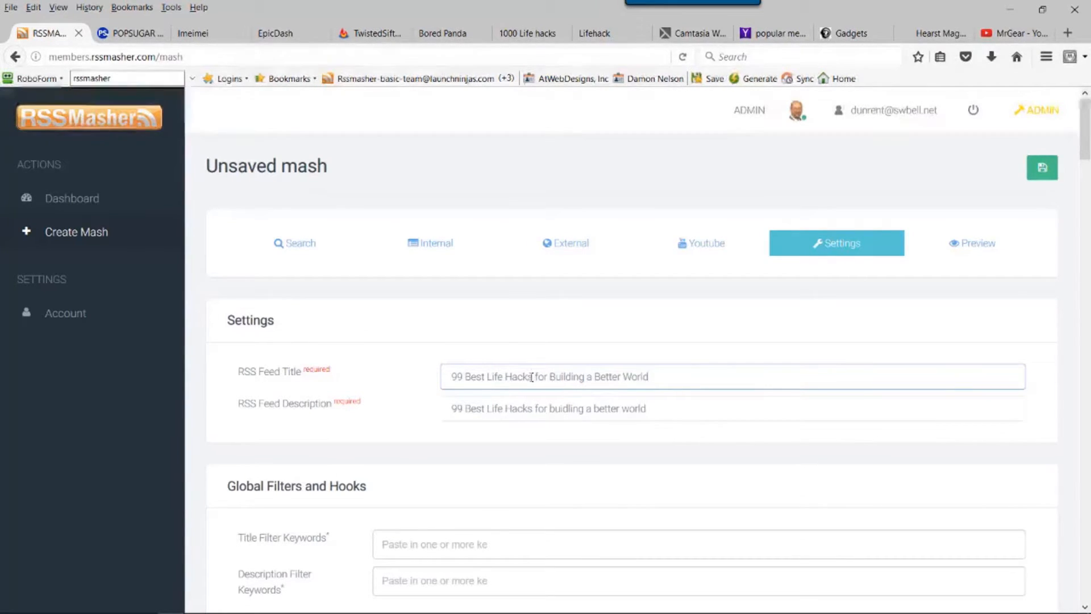
scroll(548, 383, "down", 3)
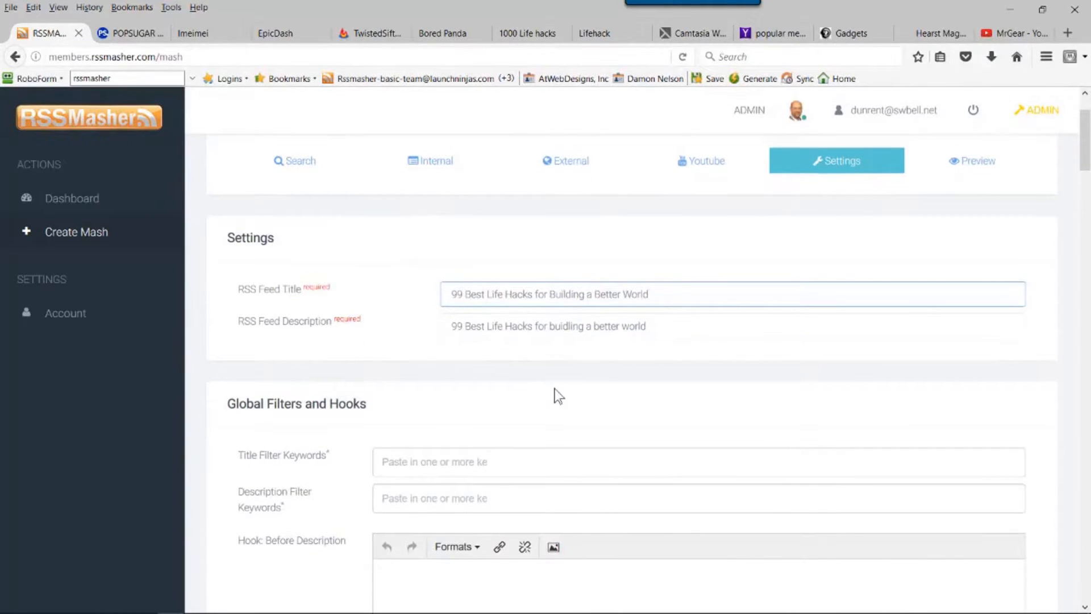
scroll(555, 396, "up", 3)
left_click(1043, 170)
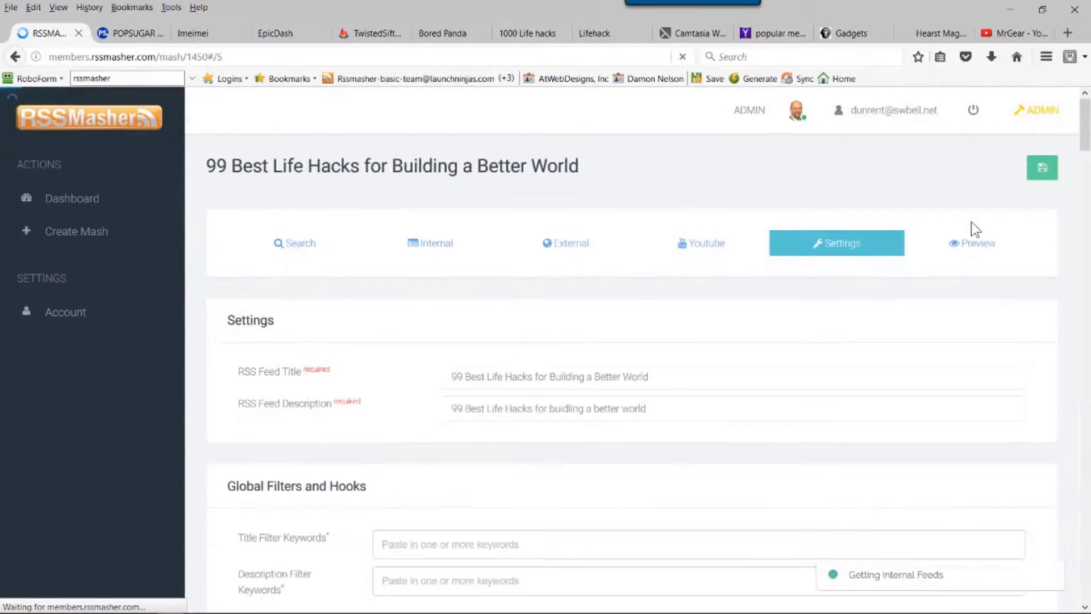
Preview the mash and look through the articles and videos its combined feeds deliver.
left_click(977, 244)
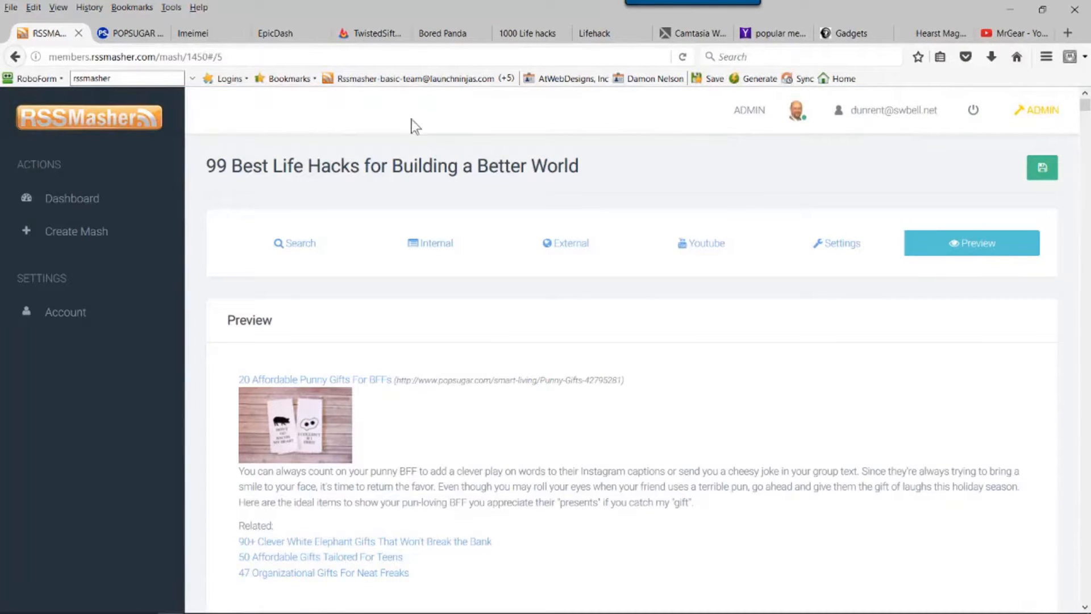
left_click(57, 8)
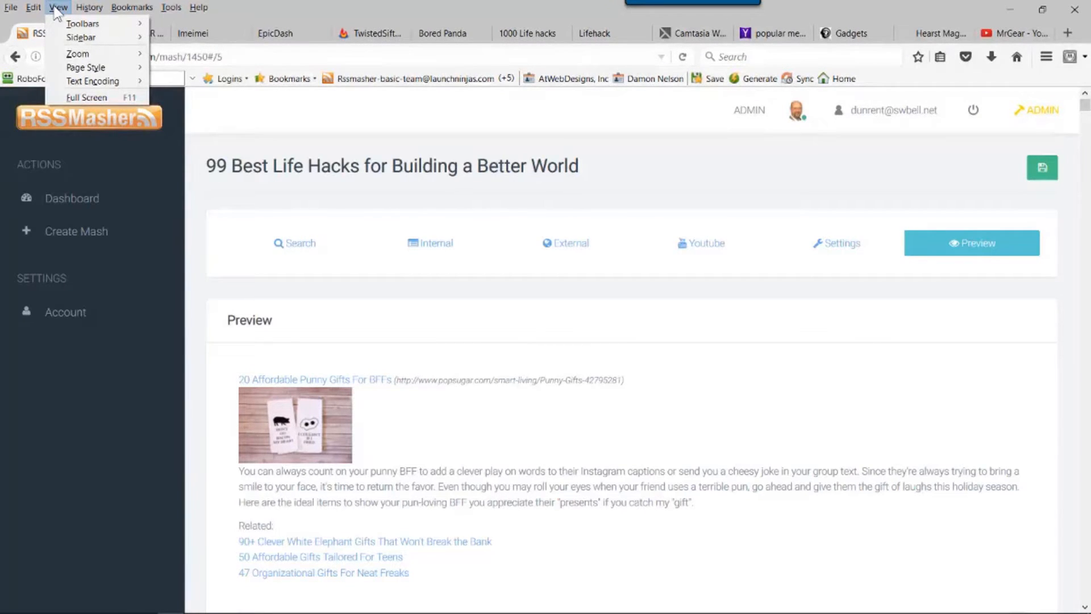
mouse_move(89, 8)
left_click(383, 112)
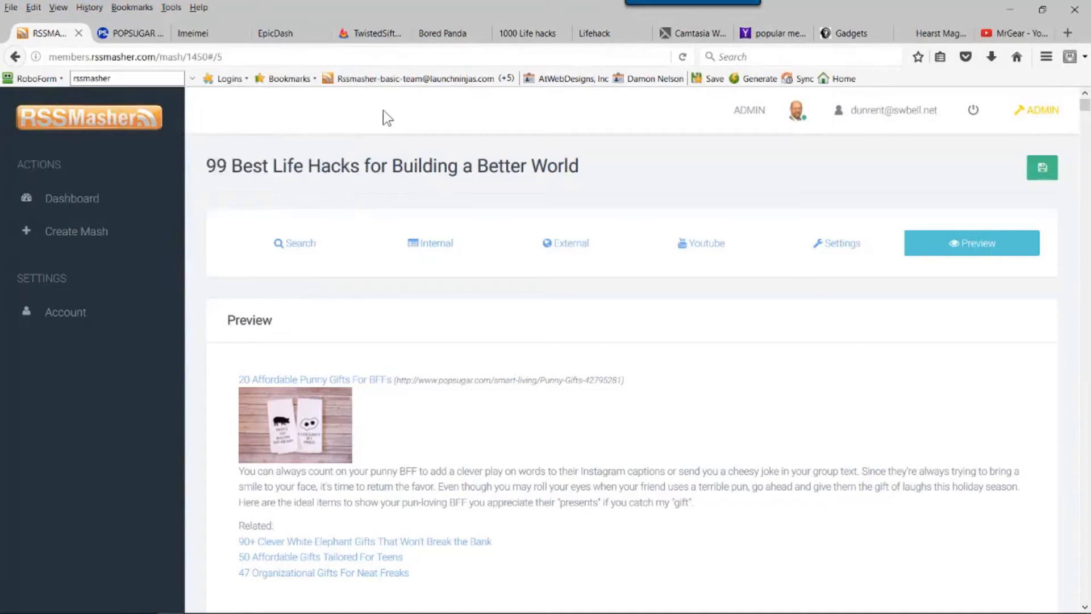
scroll(542, 375, "down", 10)
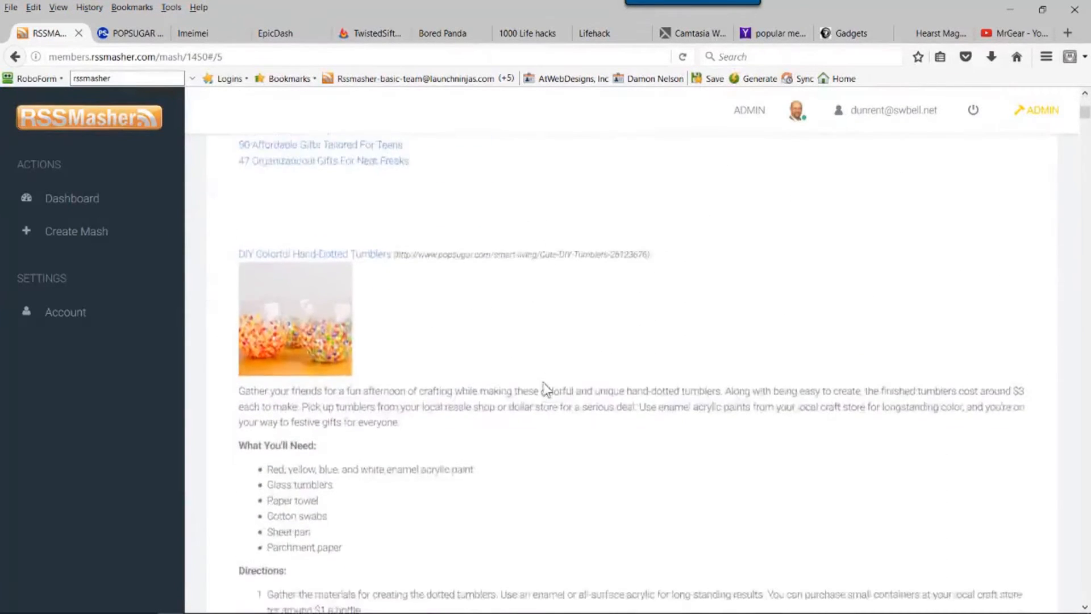
scroll(543, 383, "down", 15)
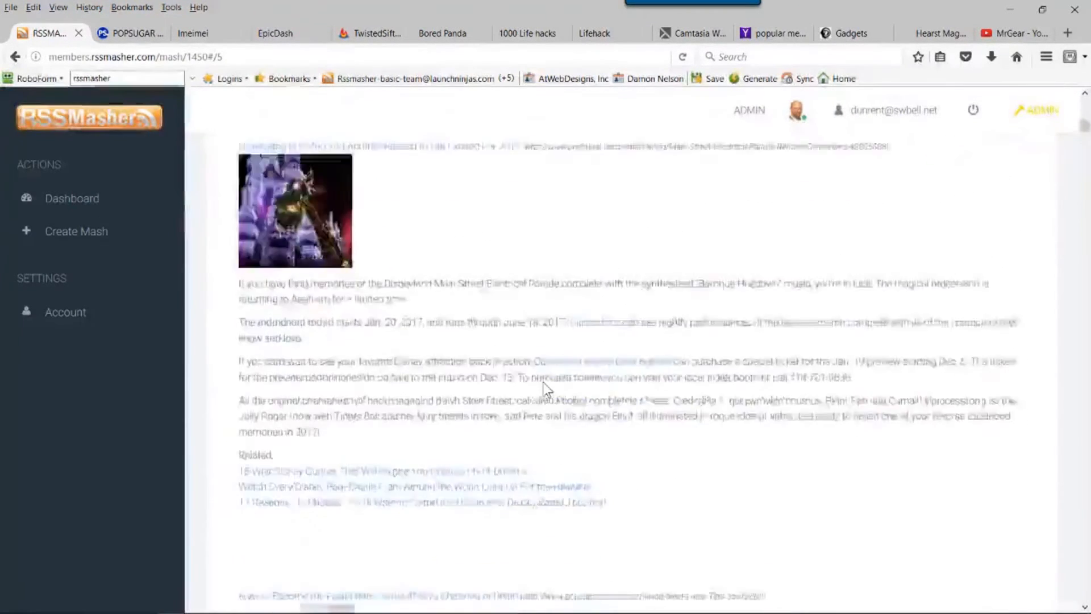
scroll(543, 382, "down", 9)
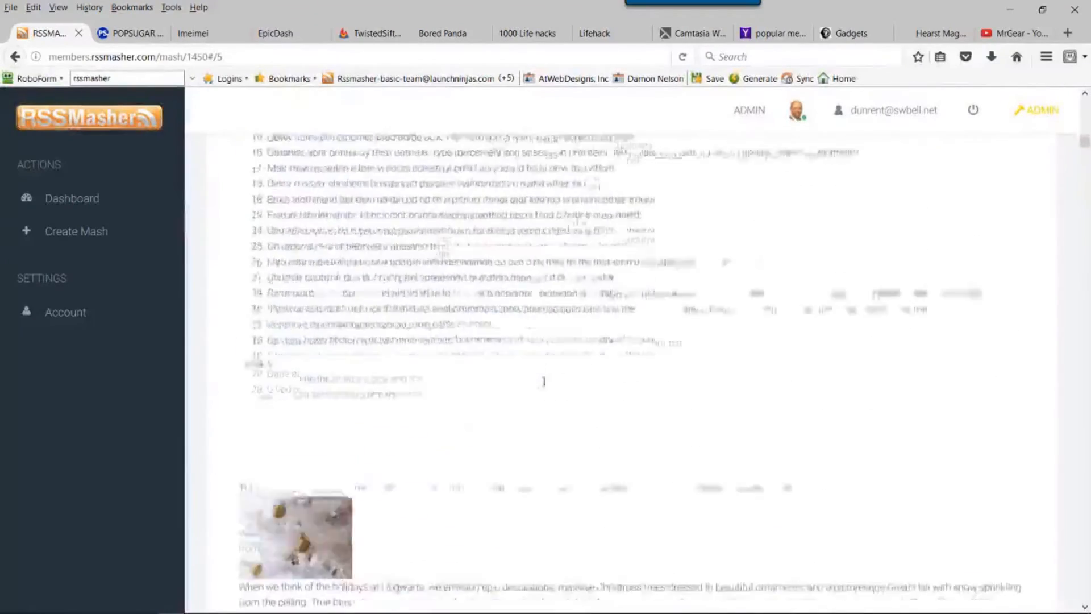
scroll(544, 383, "up", 8)
scroll(544, 383, "down", 15)
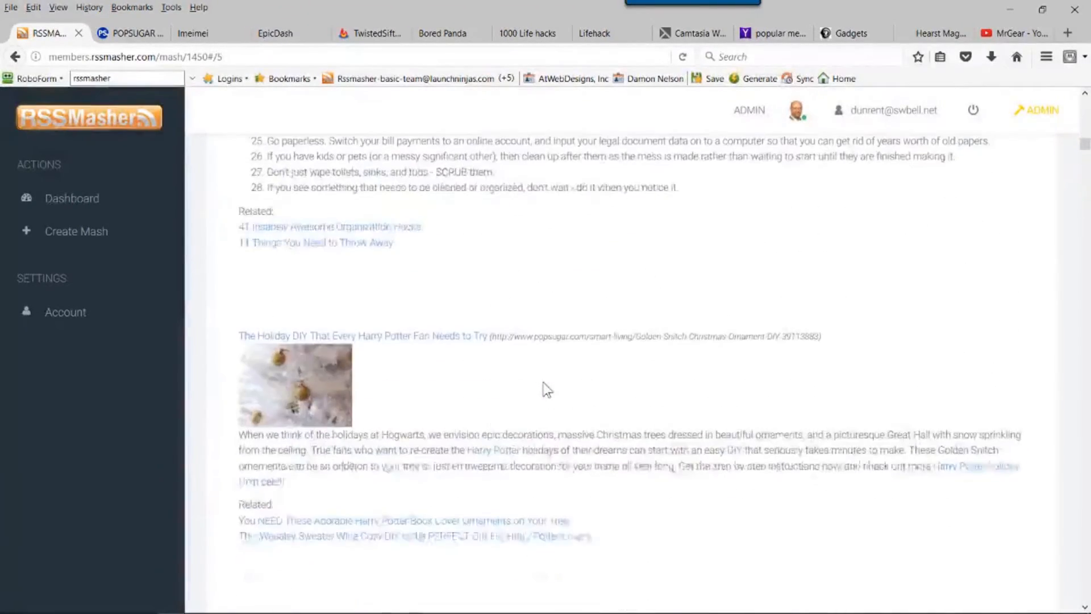
scroll(546, 390, "down", 15)
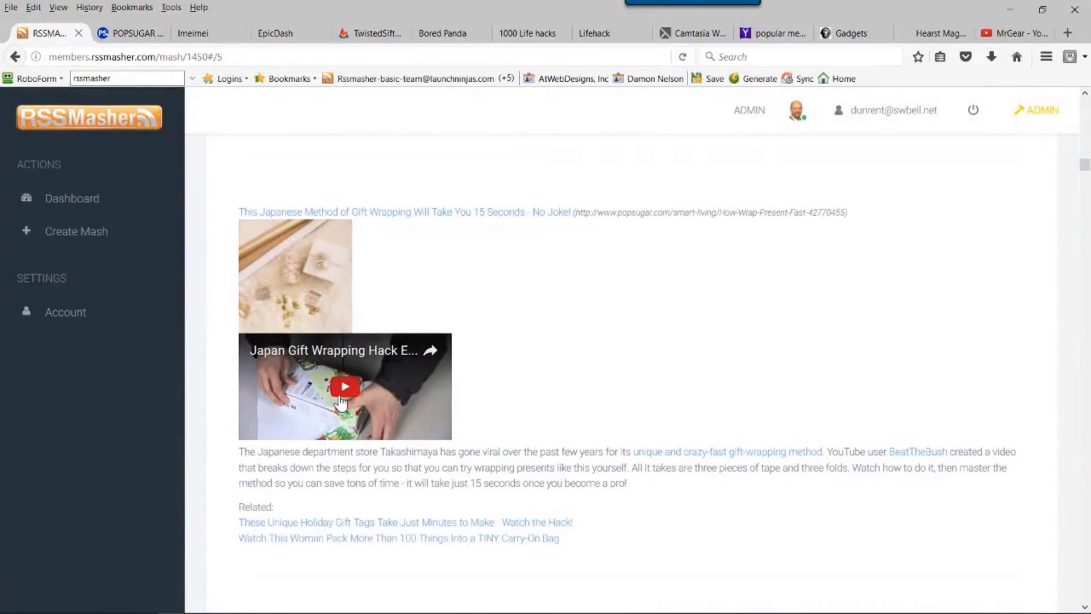
scroll(502, 404, "down", 15)
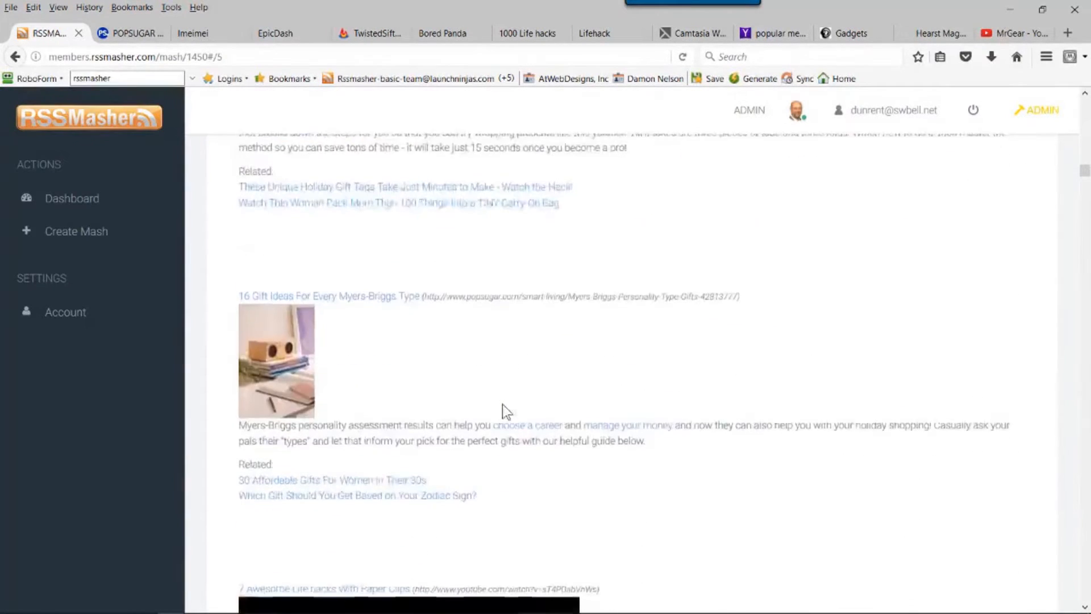
scroll(503, 404, "down", 4)
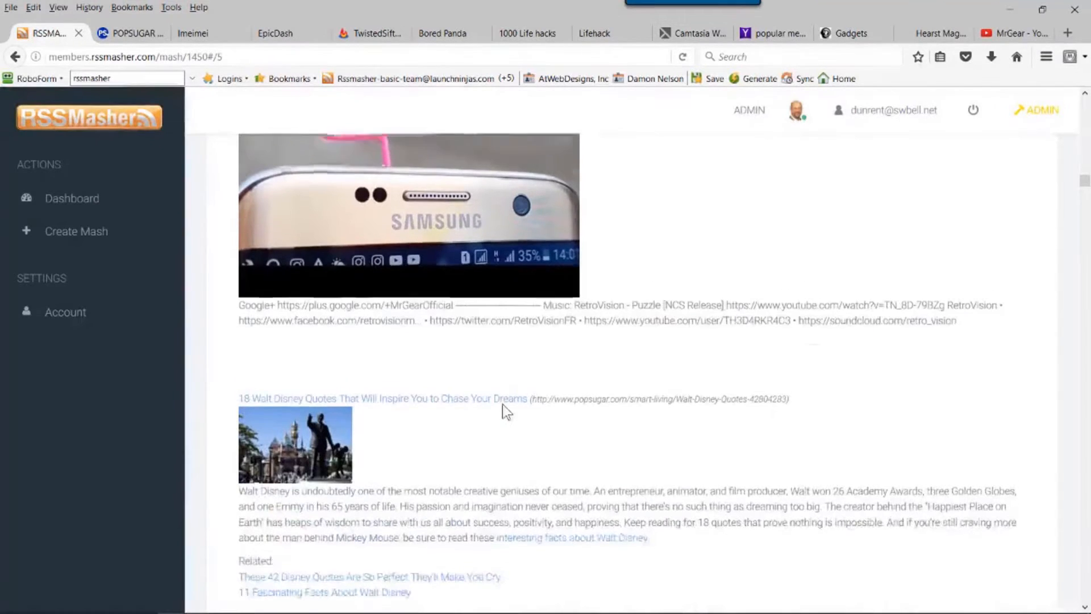
scroll(502, 404, "up", 3)
scroll(502, 403, "down", 13)
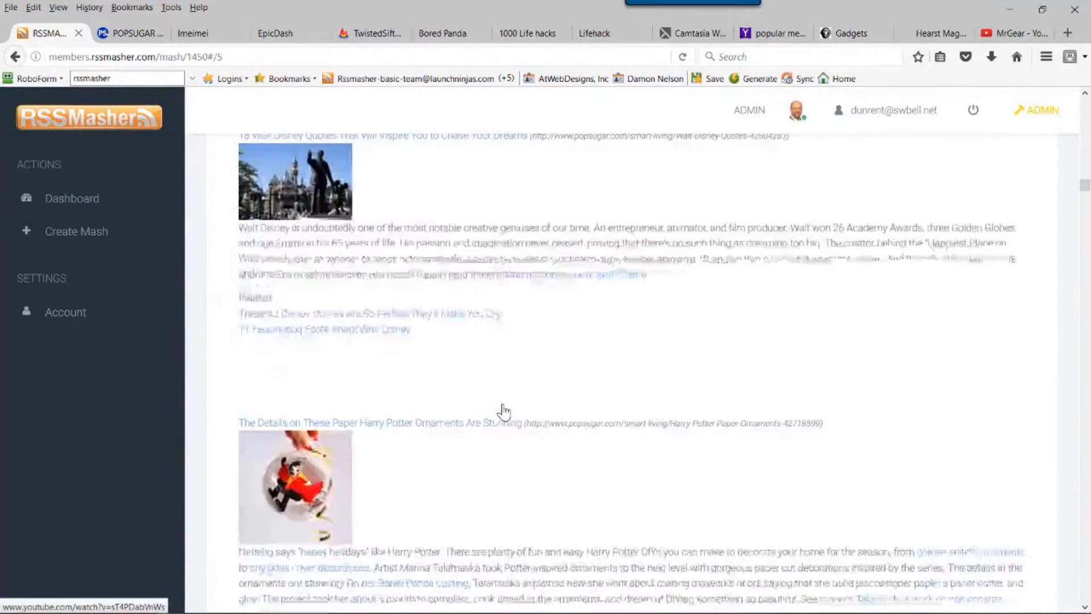
scroll(502, 404, "down", 5)
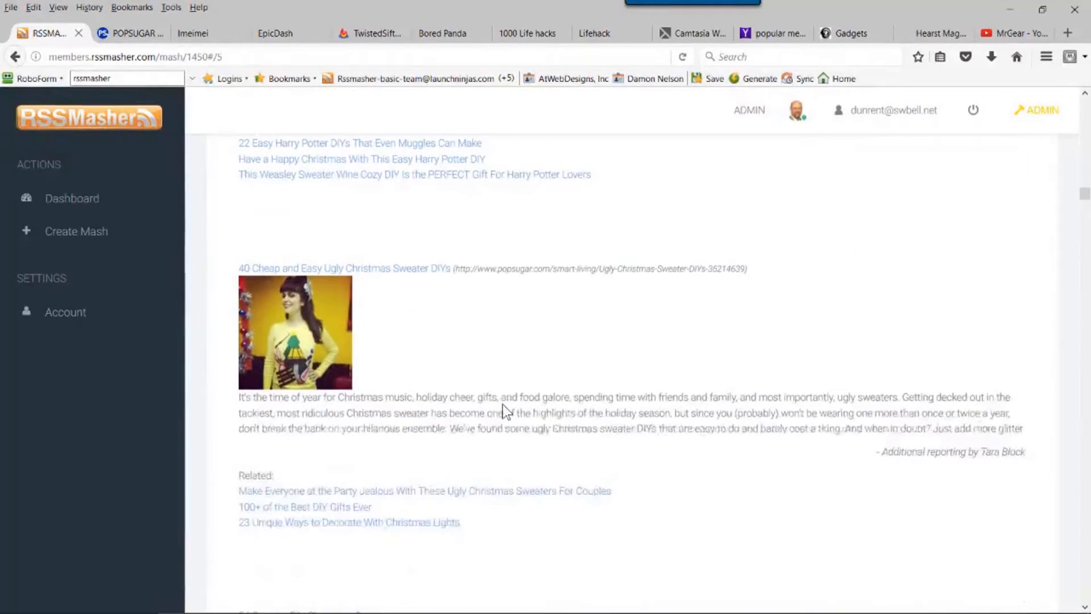
scroll(502, 404, "down", 10)
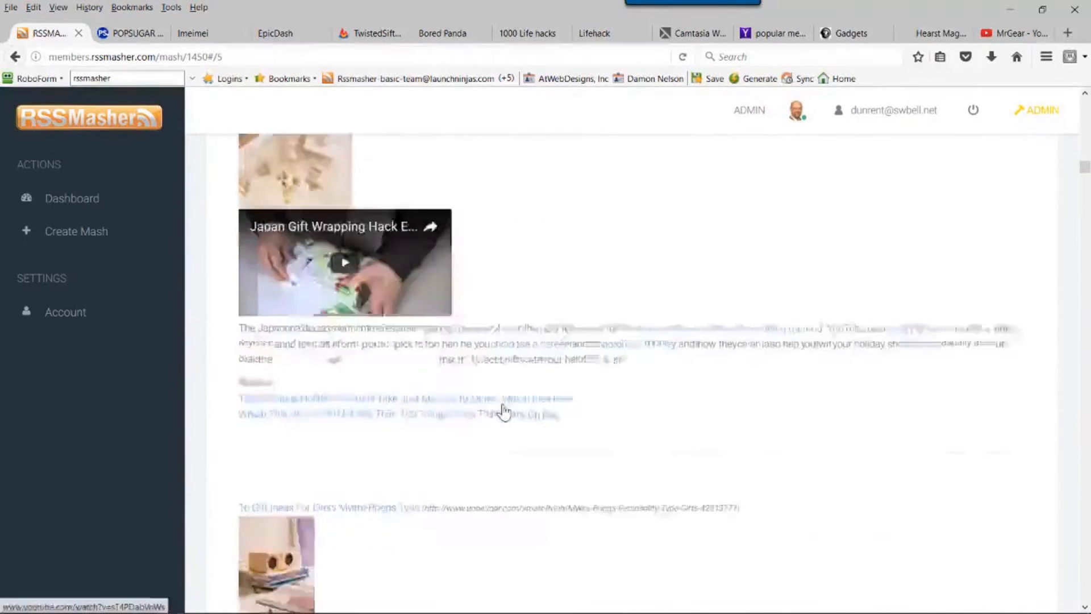
scroll(502, 404, "up", 2)
scroll(502, 404, "up", 19)
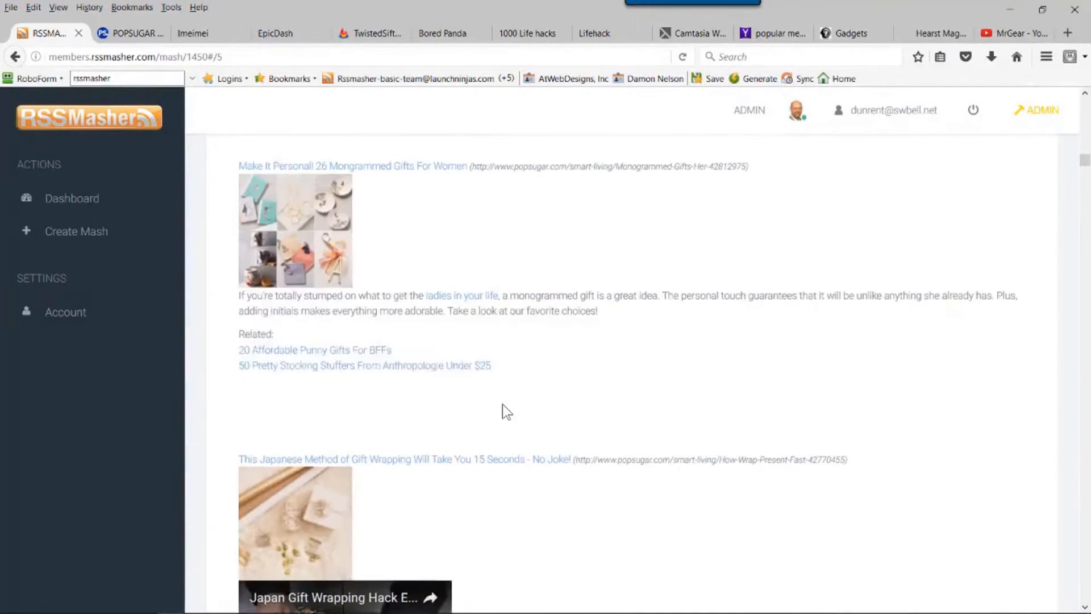
scroll(502, 404, "up", 20)
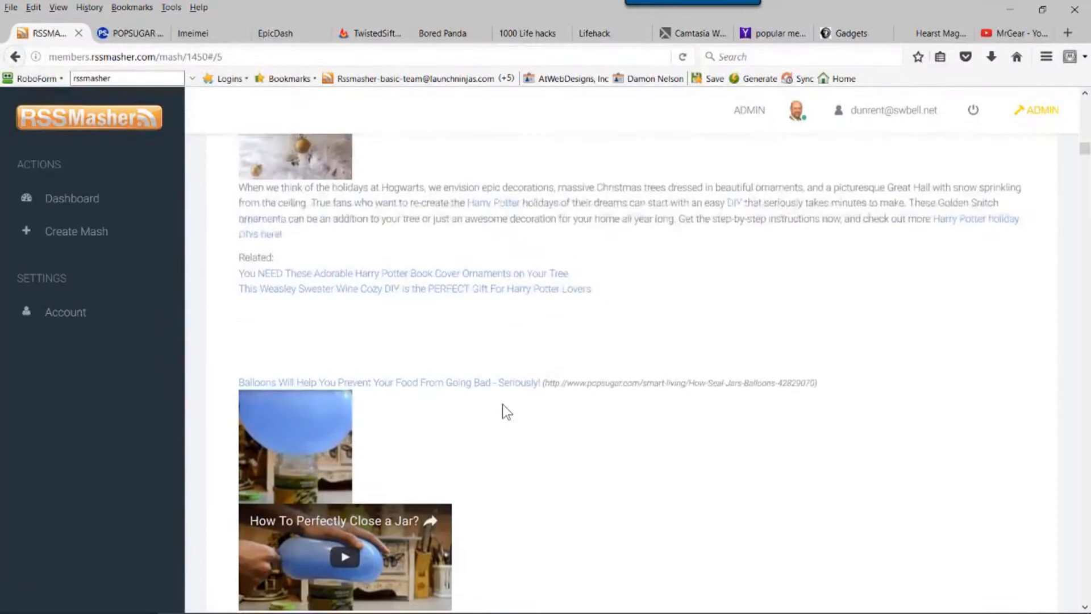
scroll(502, 404, "up", 20)
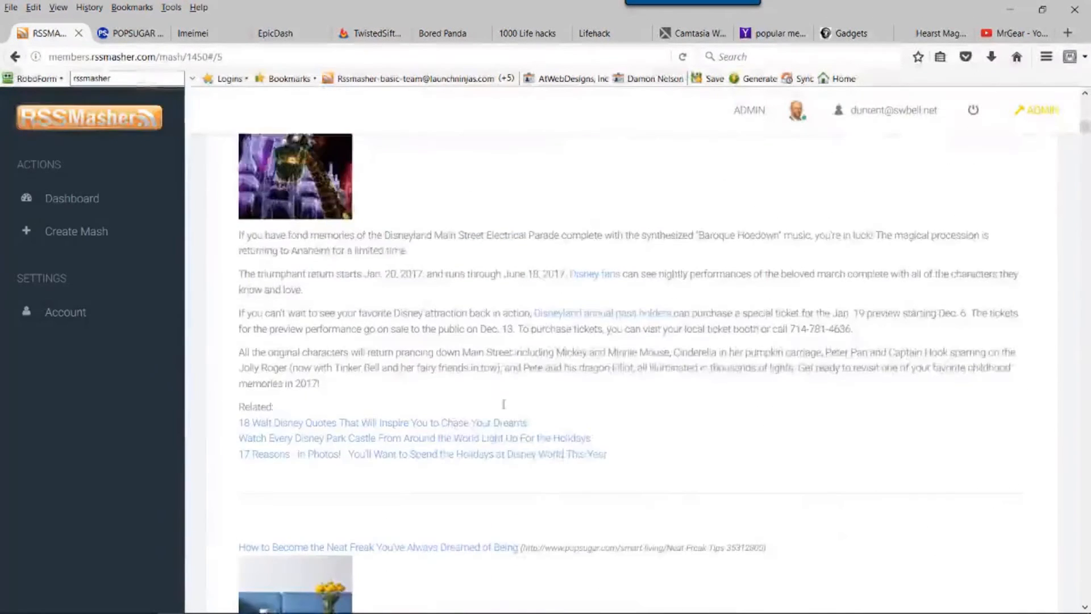
scroll(503, 404, "up", 3)
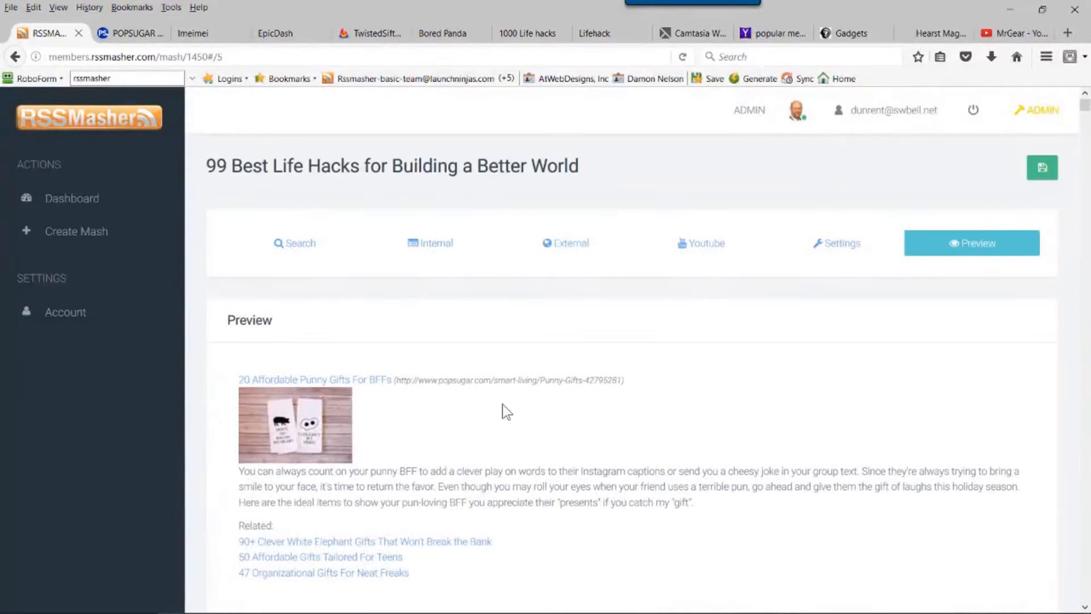
Add "Gifts" as a description filter keyword in the mash's global filters.
left_click(825, 246)
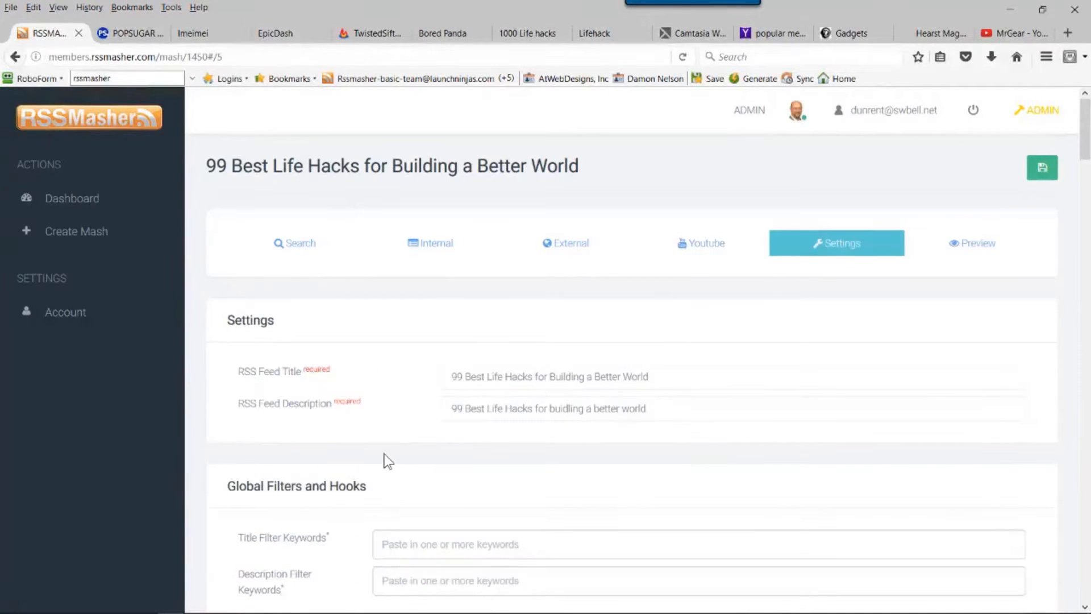
scroll(383, 457, "down", 3)
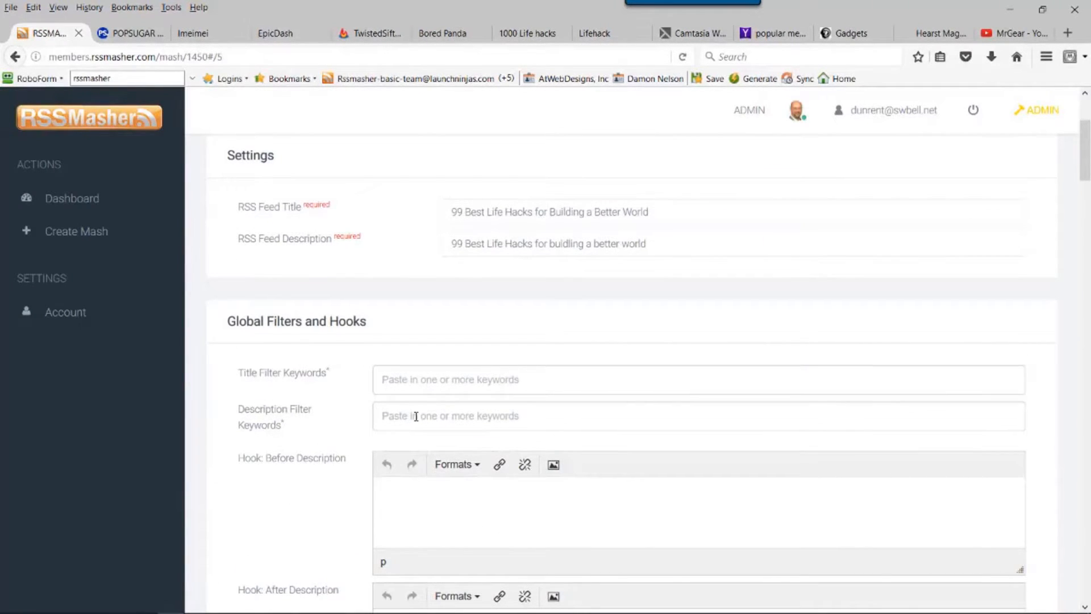
left_click(416, 416)
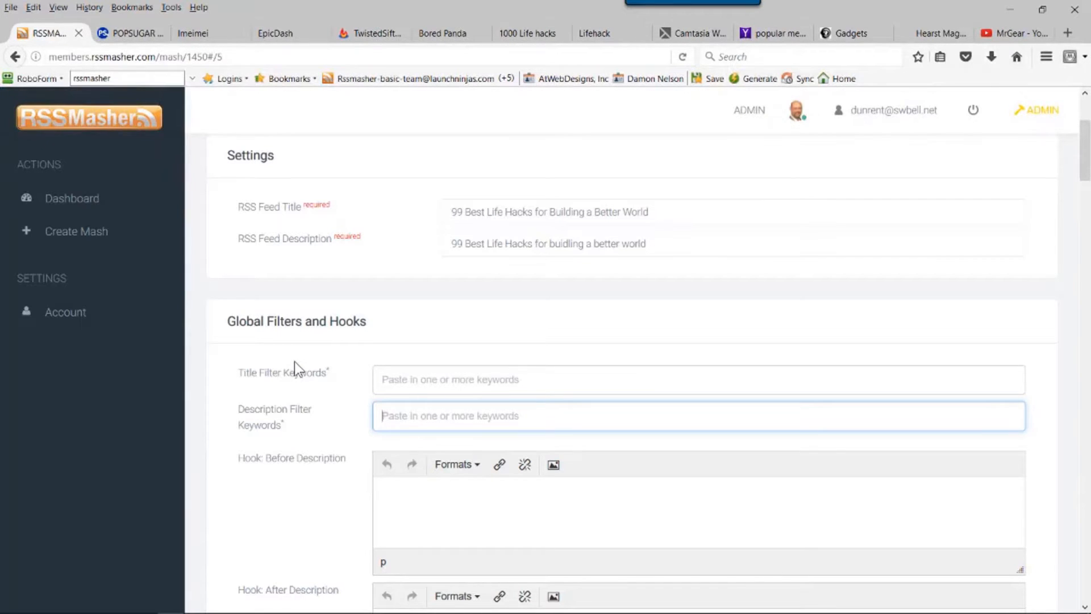
type("Gifts")
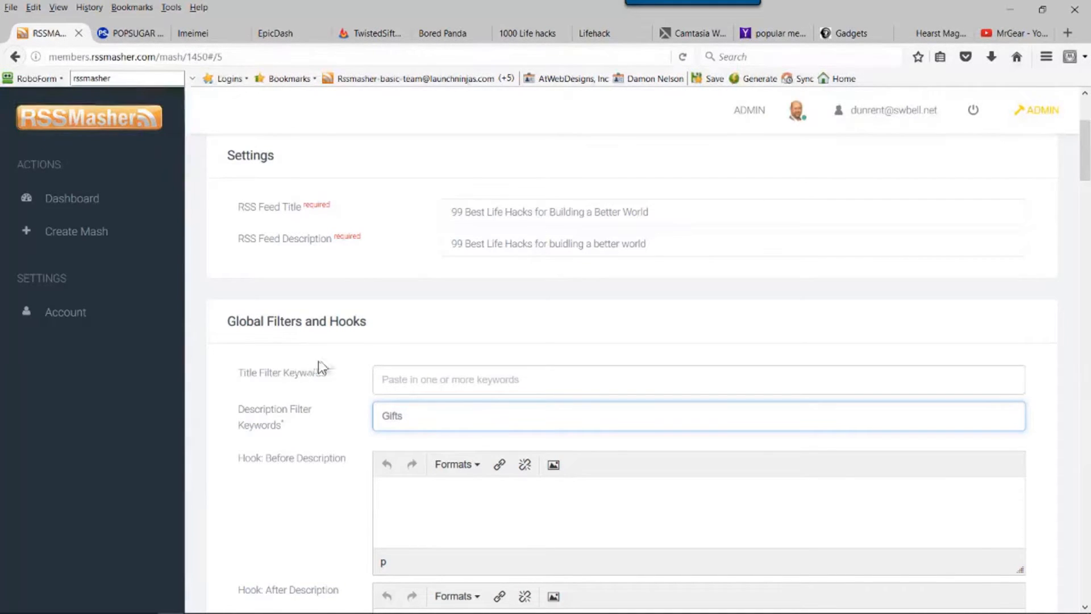
key("Return")
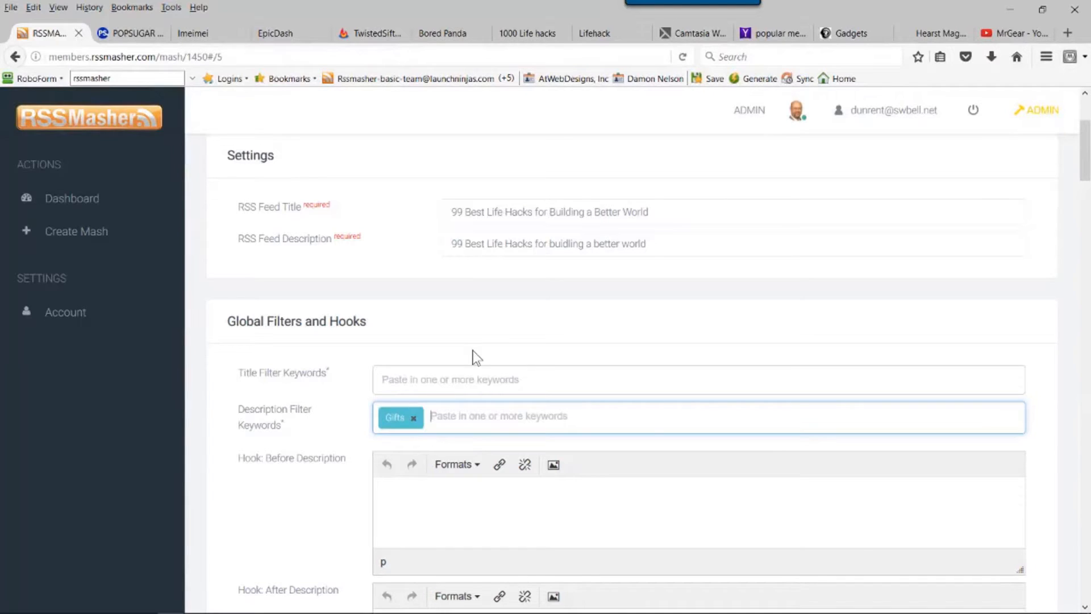
Preview the mash with the Gifts filter applied and check which articles it contains.
scroll(721, 315, "up", 3)
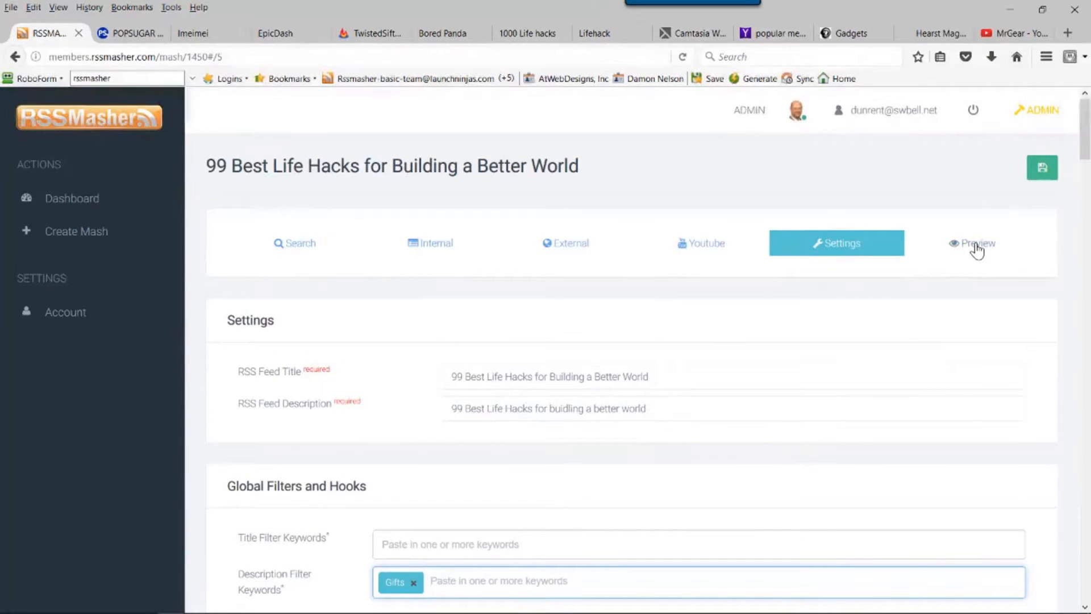
left_click(975, 247)
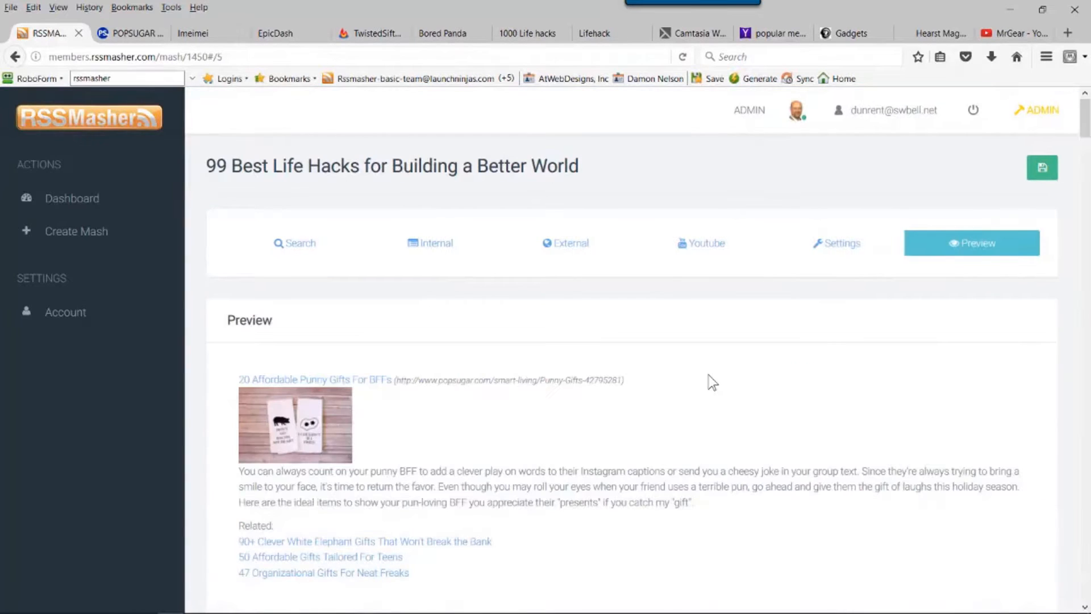
scroll(402, 424, "down", 6)
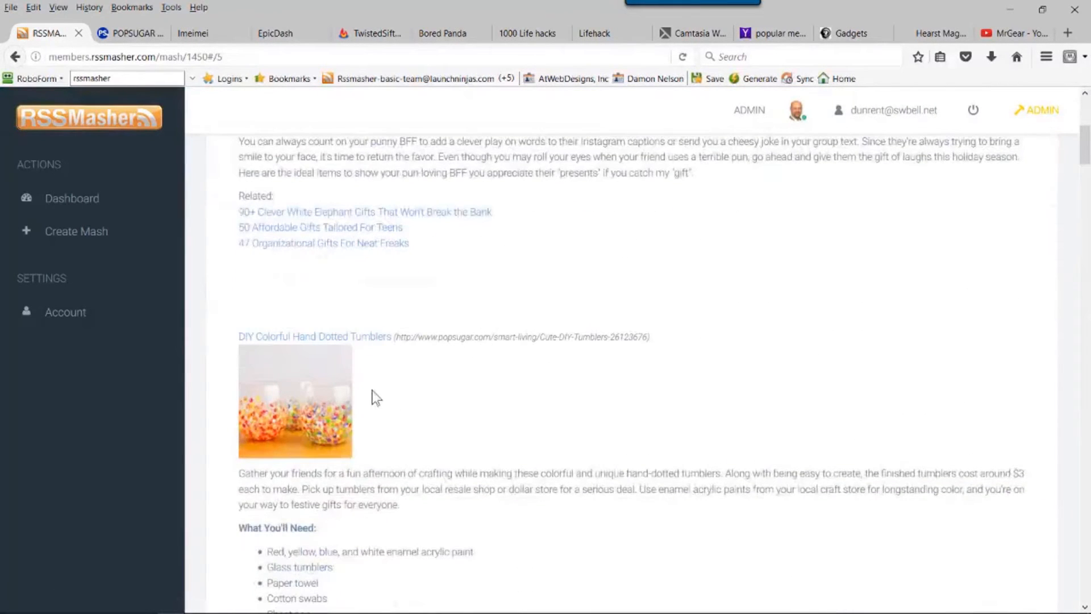
scroll(421, 375, "down", 2)
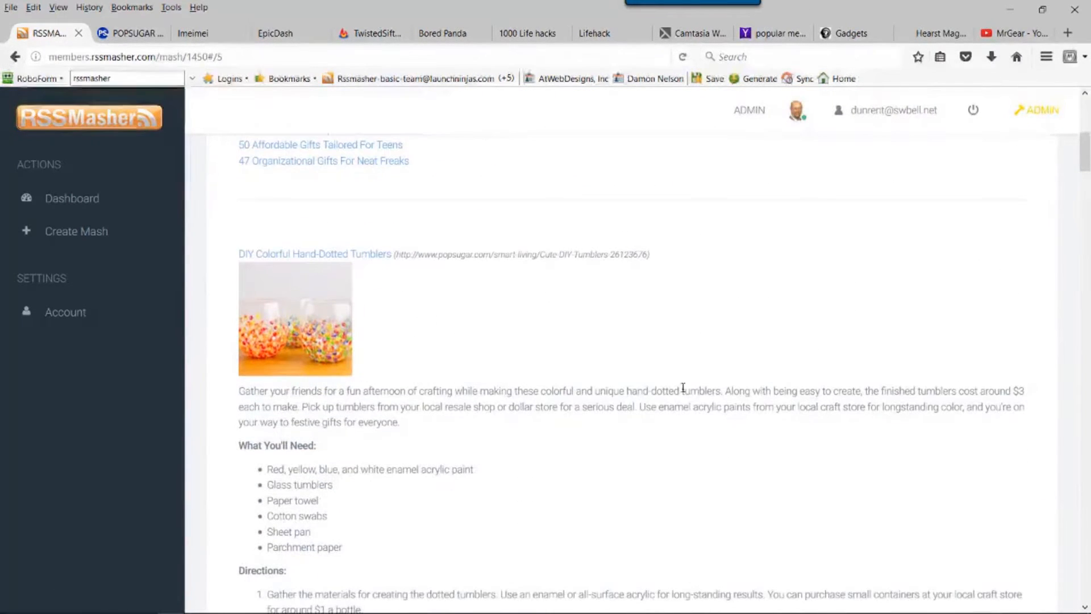
scroll(609, 429, "down", 5)
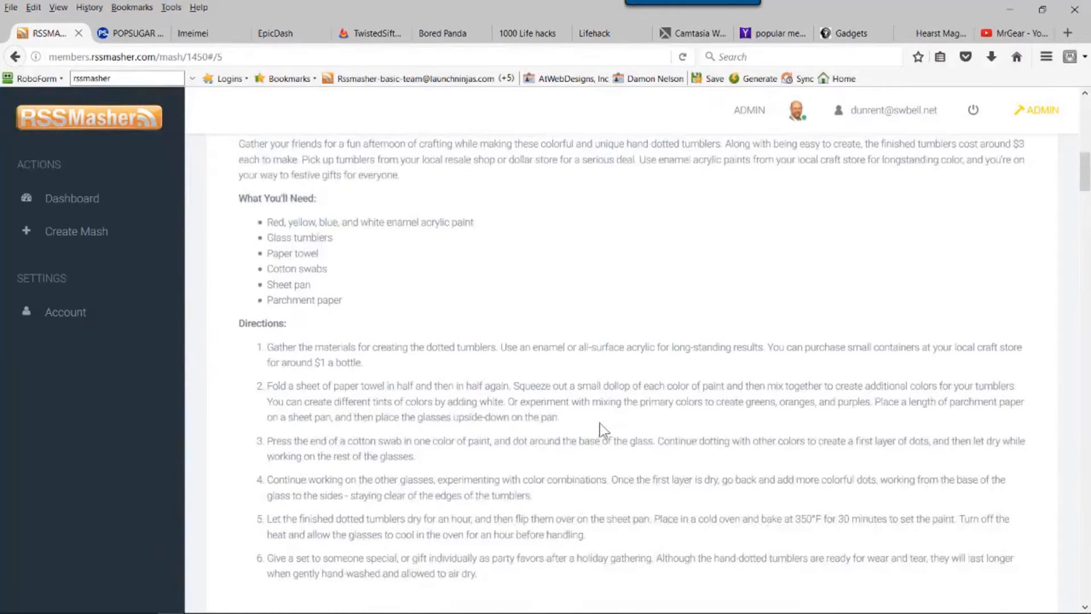
scroll(597, 424, "down", 8)
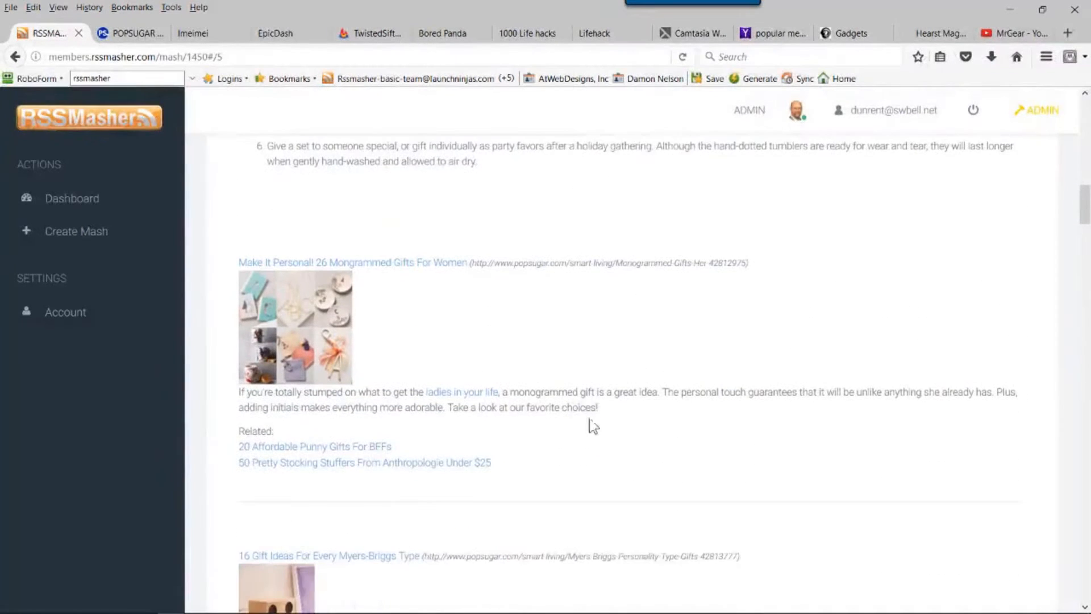
scroll(470, 354, "down", 8)
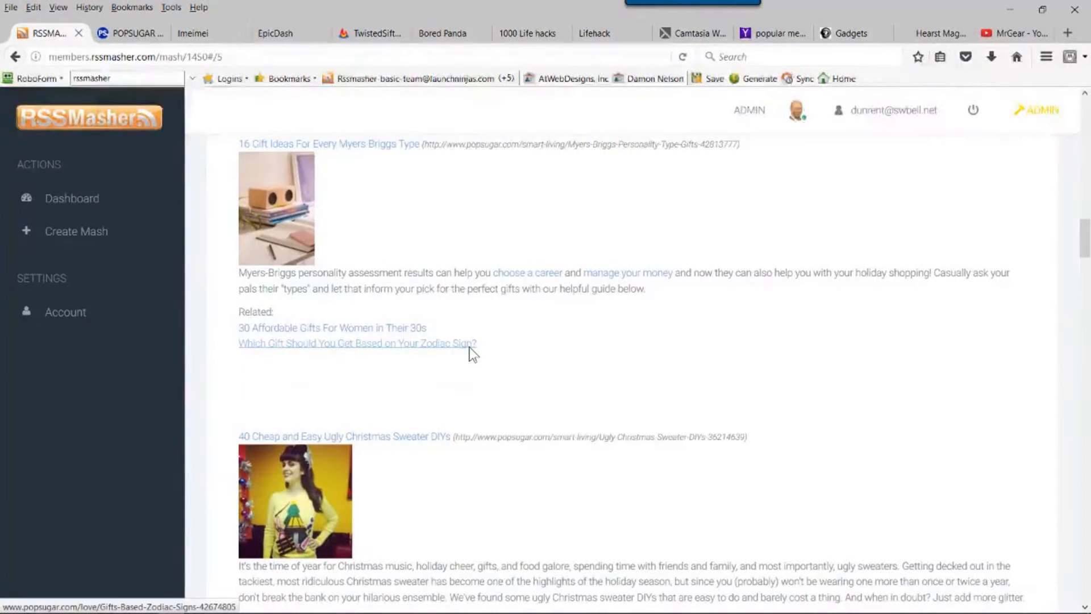
scroll(471, 353, "down", 2)
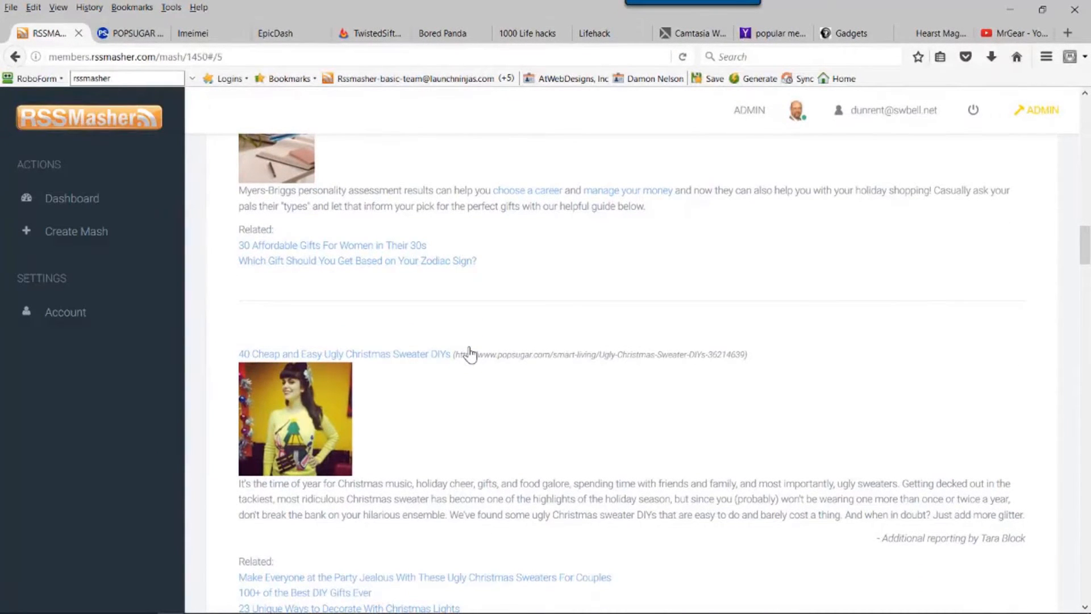
Look through more of the articles in the Gifts-filtered preview.
scroll(470, 353, "down", 3)
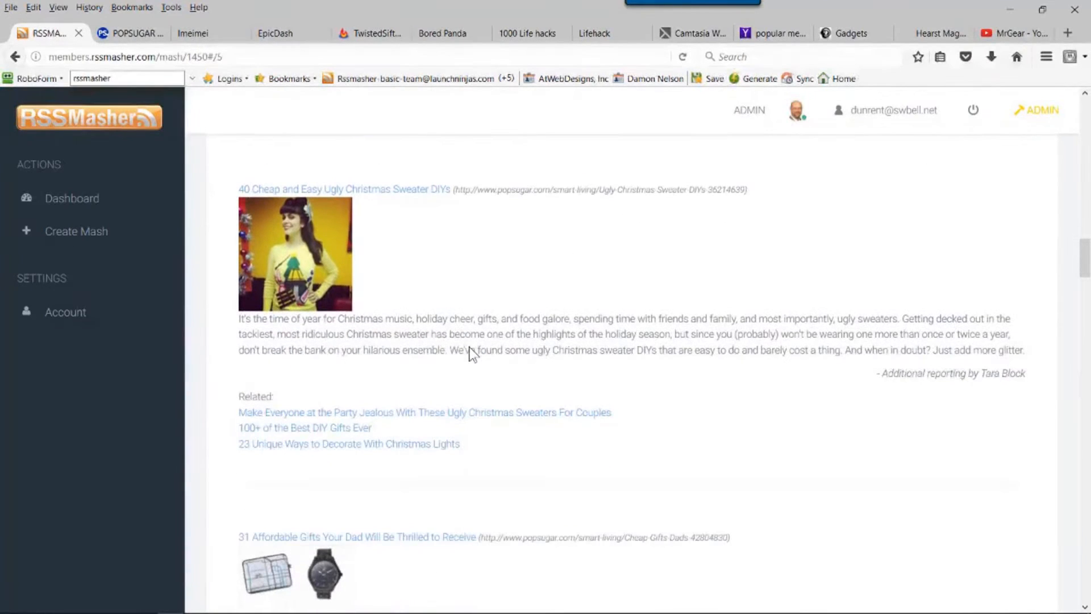
scroll(470, 353, "down", 11)
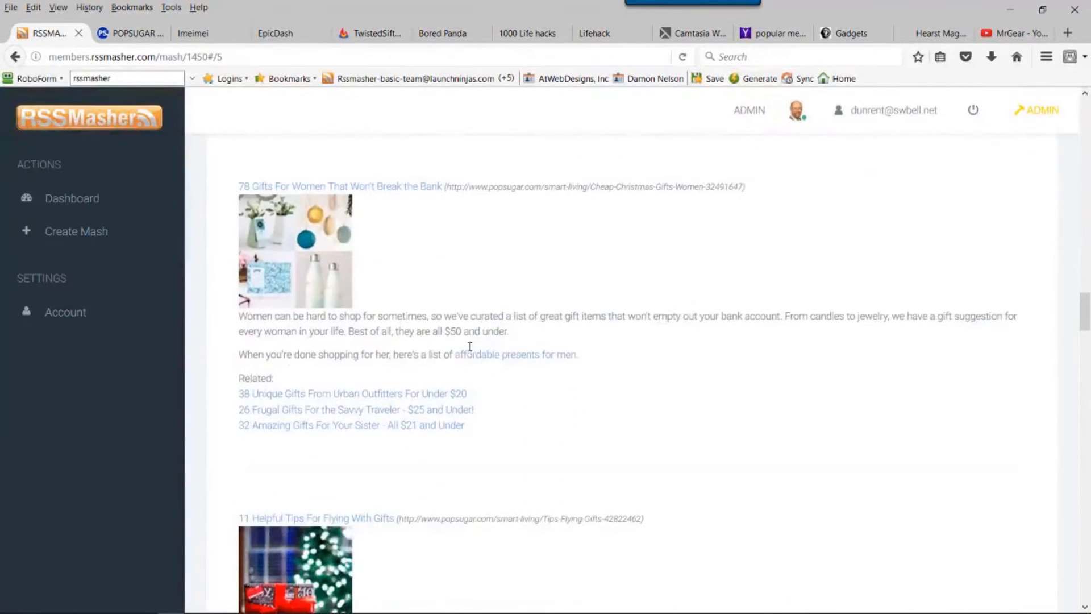
scroll(471, 354, "up", 20)
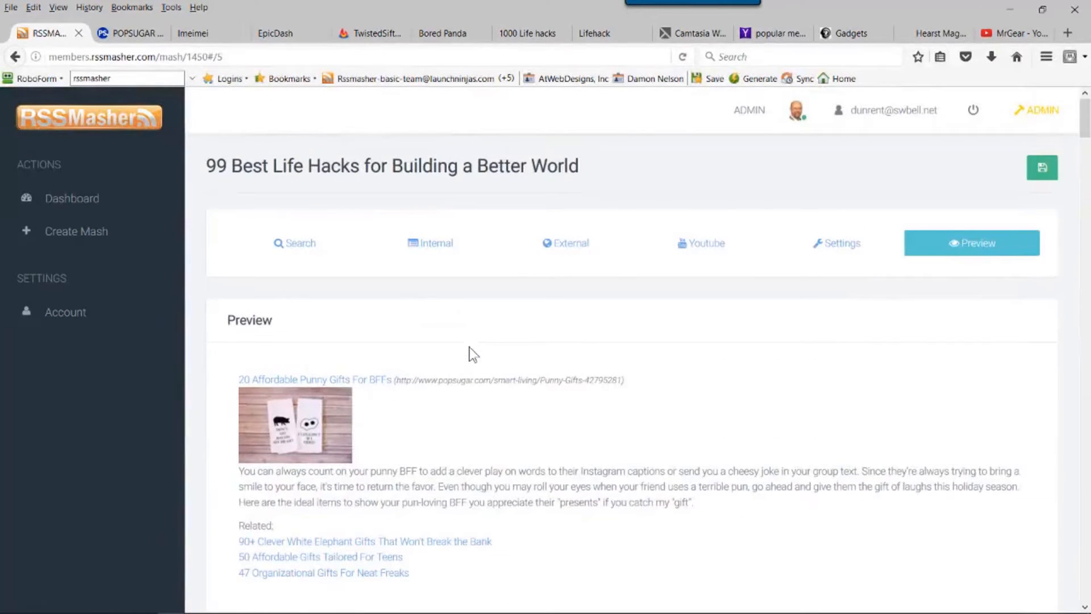
Add "-trump" as a second description filter keyword in the mash's global filters.
left_click(829, 245)
scroll(510, 479, "down", 3)
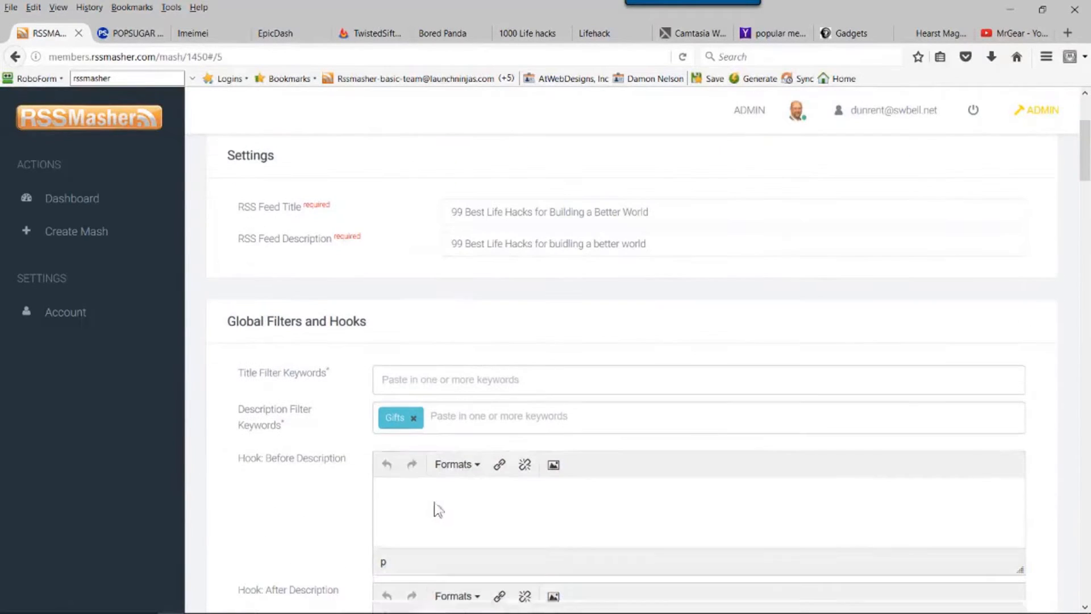
left_click(432, 422)
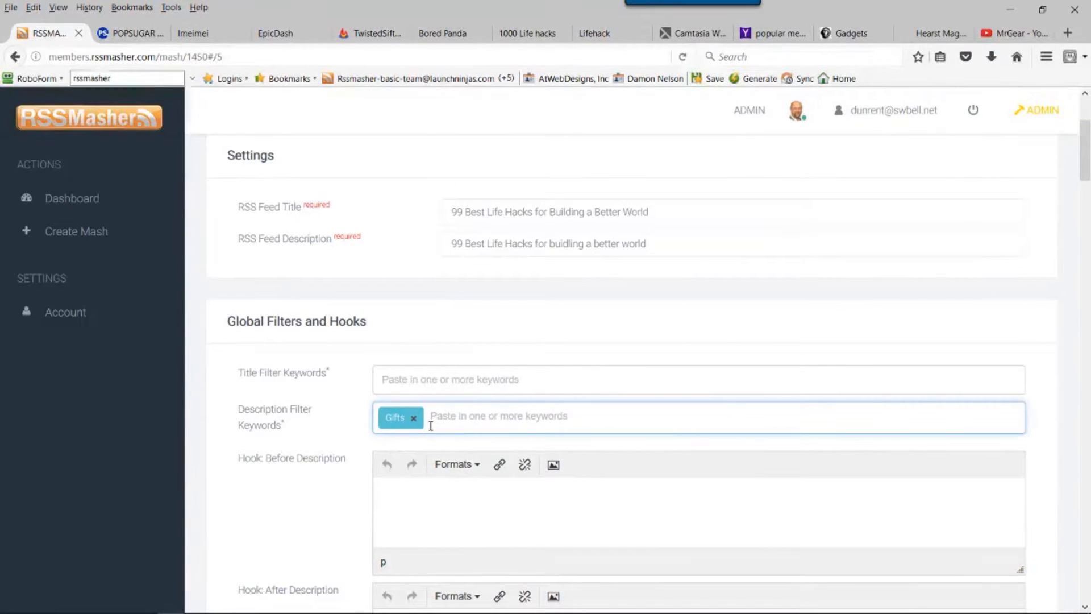
type("-tr")
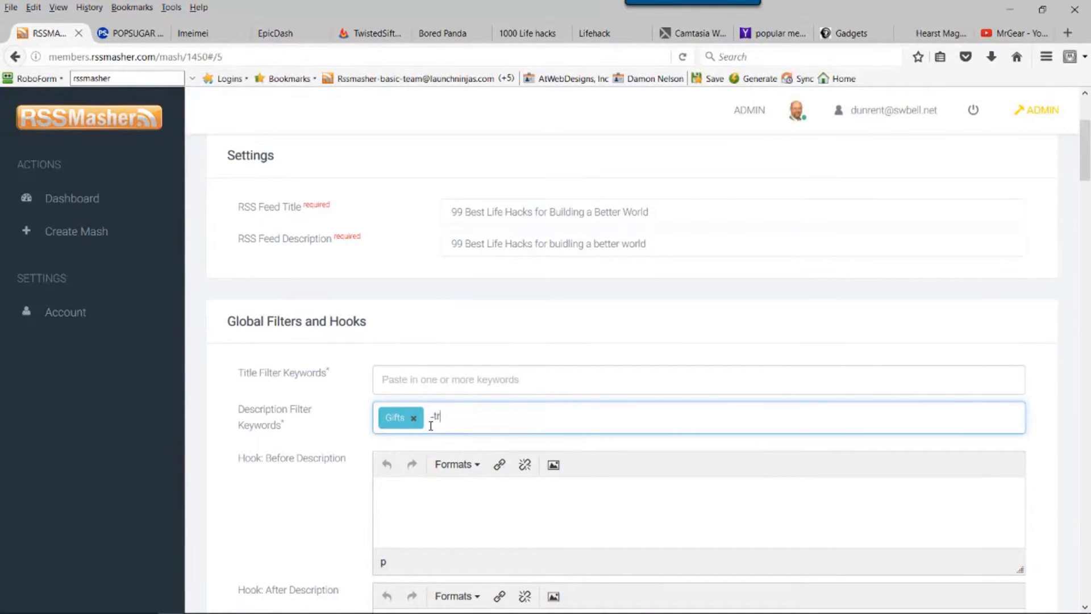
type("ump")
key("Return")
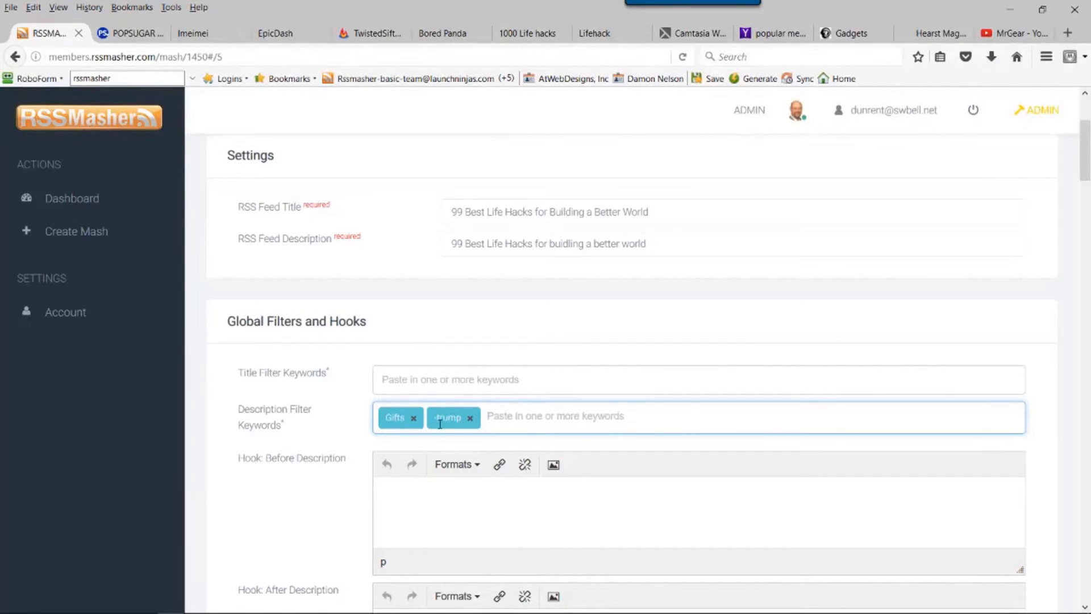
Preview the mash with both description filter keywords applied and look through its articles.
scroll(732, 402, "down", 1)
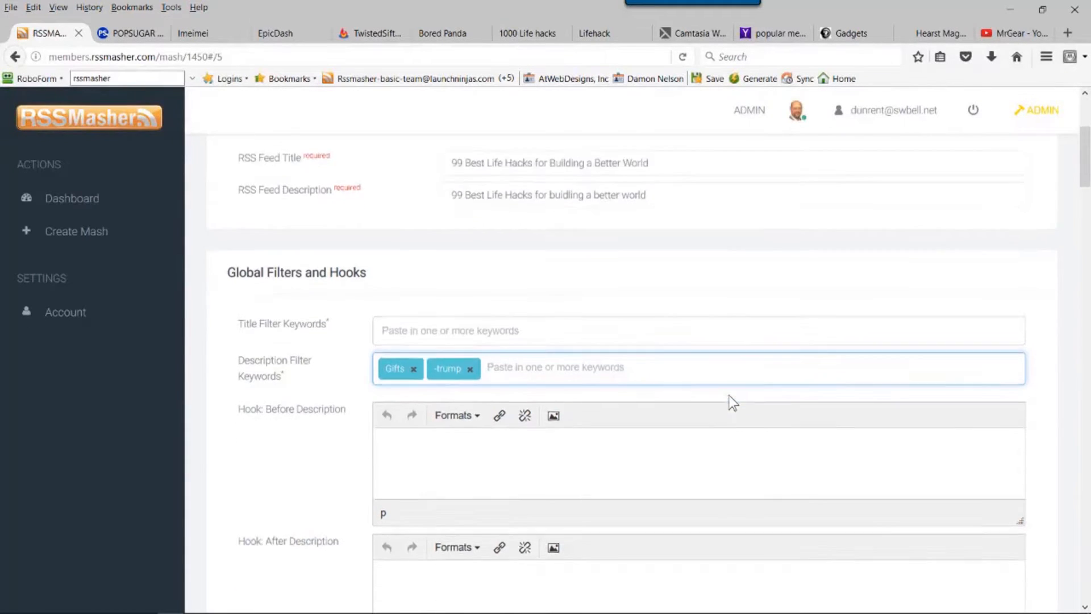
scroll(902, 217, "up", 4)
left_click(970, 243)
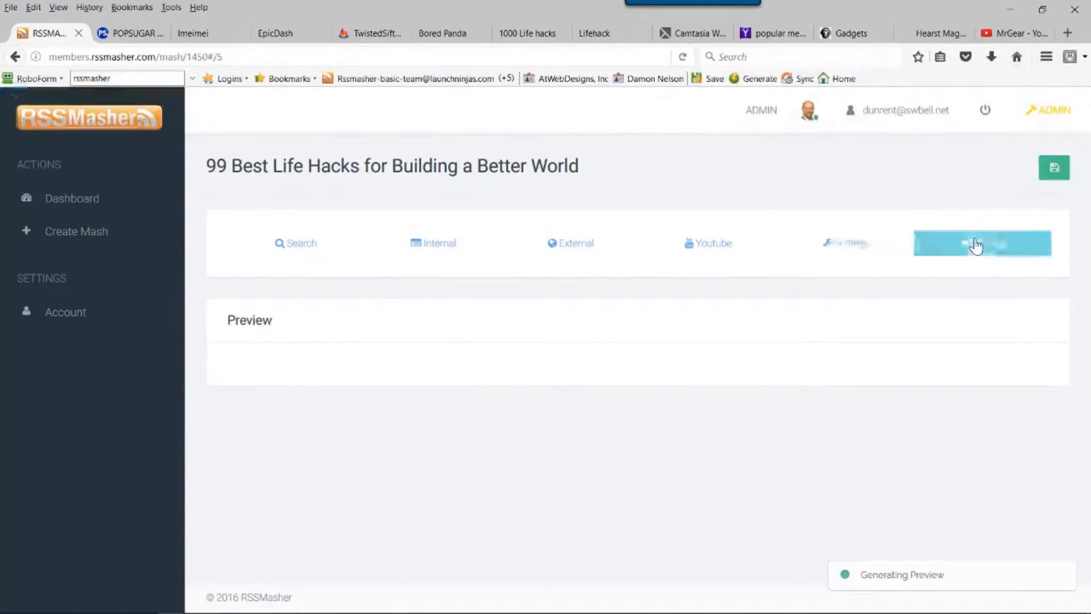
scroll(837, 341, "down", 20)
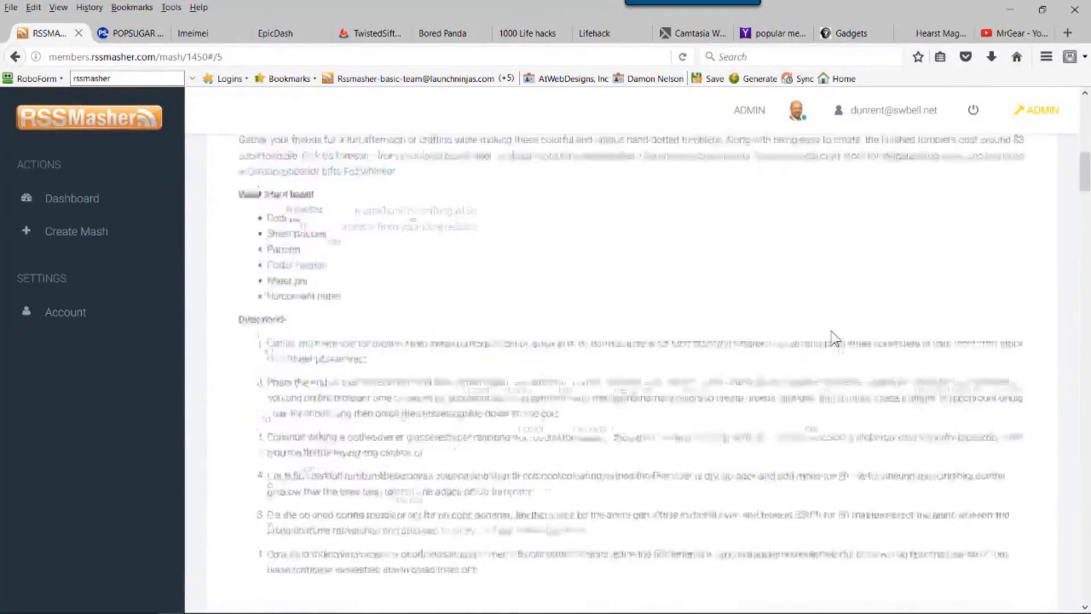
scroll(835, 340, "down", 20)
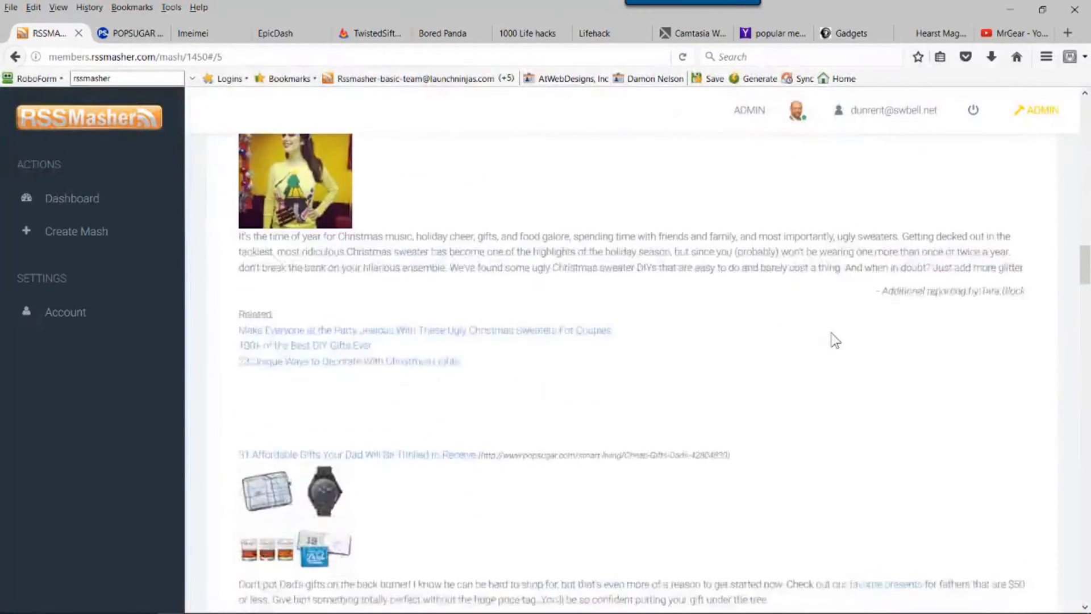
scroll(834, 339, "down", 20)
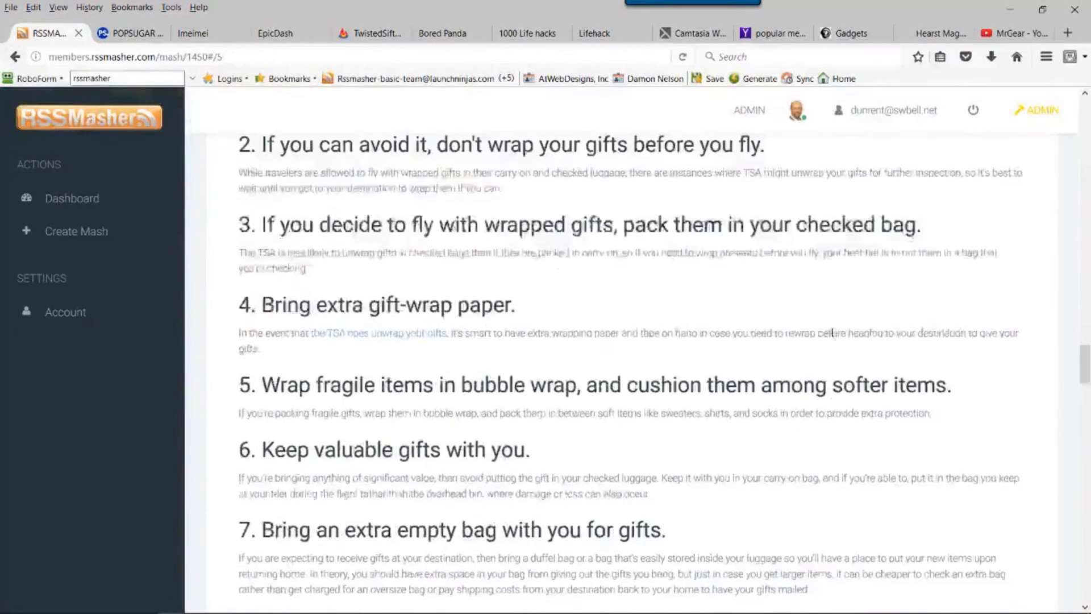
scroll(834, 339, "down", 15)
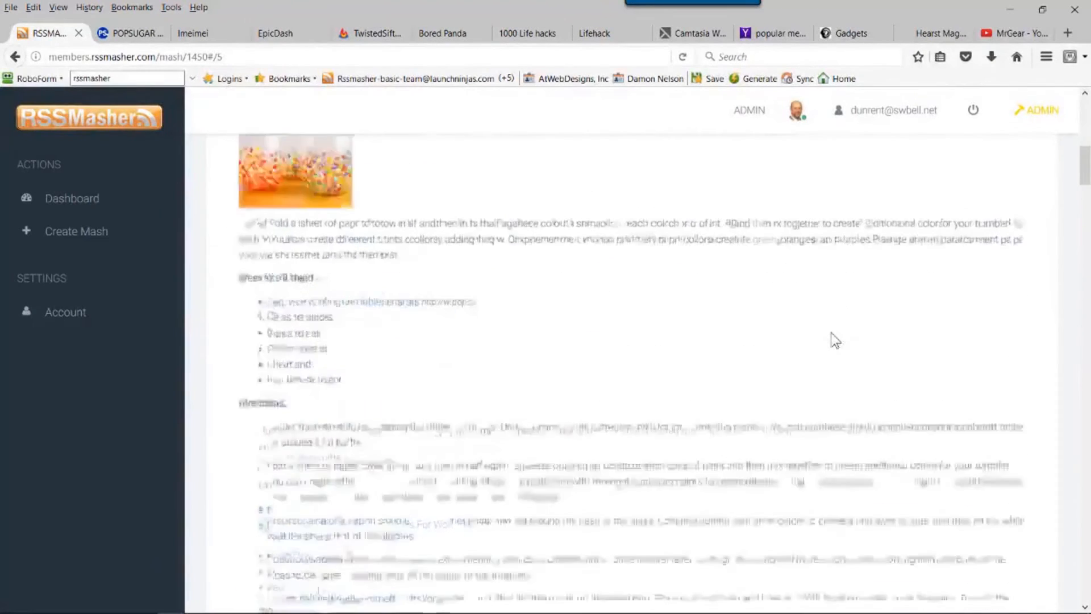
scroll(719, 276, "up", 4)
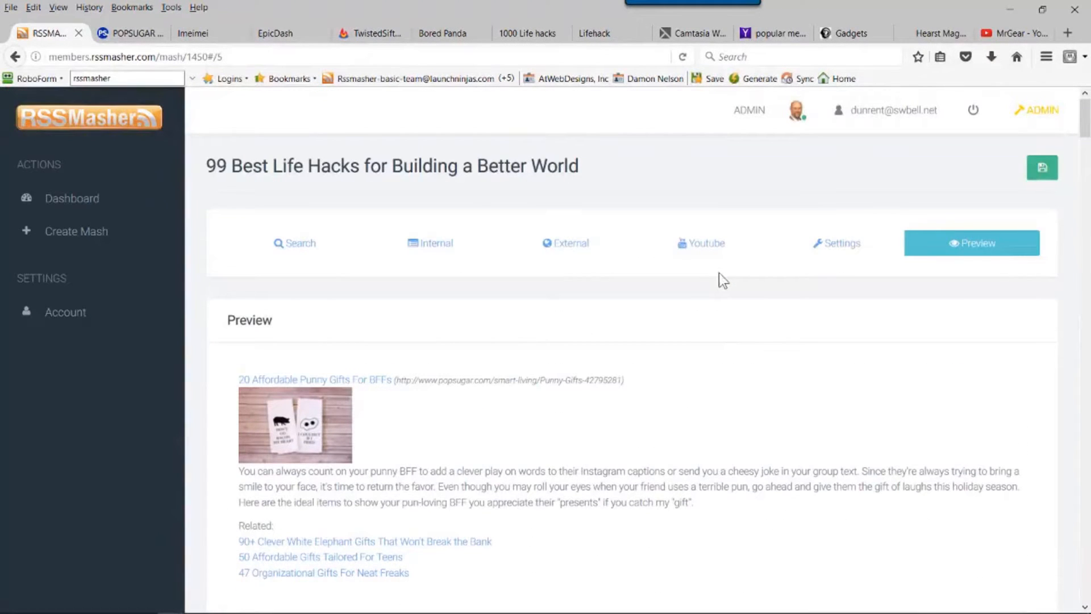
Review the individual filter and hook settings of the 1000 Life hacks feed in the mash's settings.
left_click(839, 250)
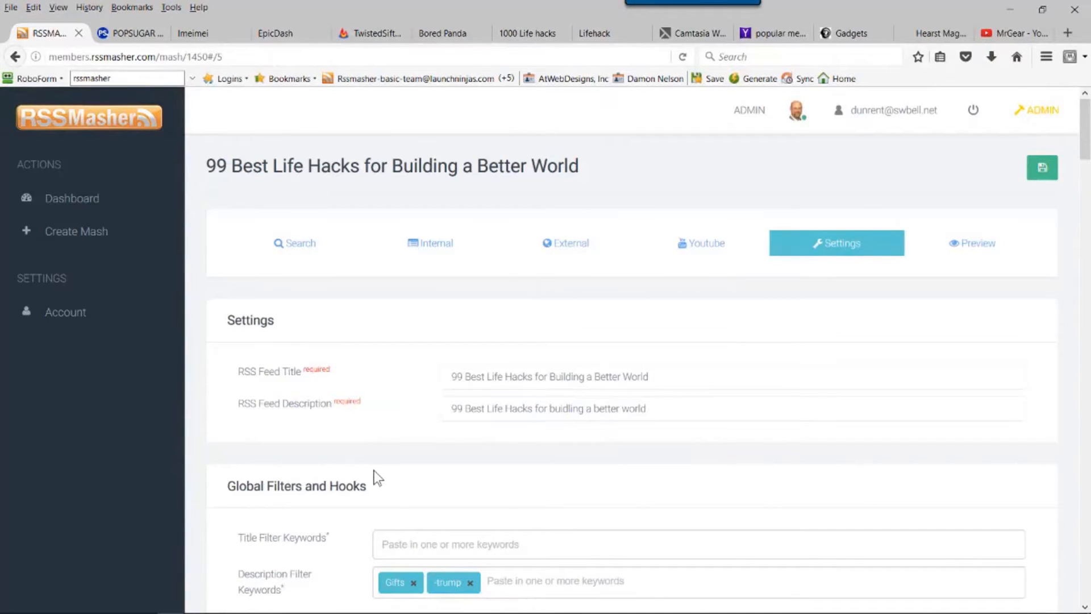
scroll(375, 477, "down", 10)
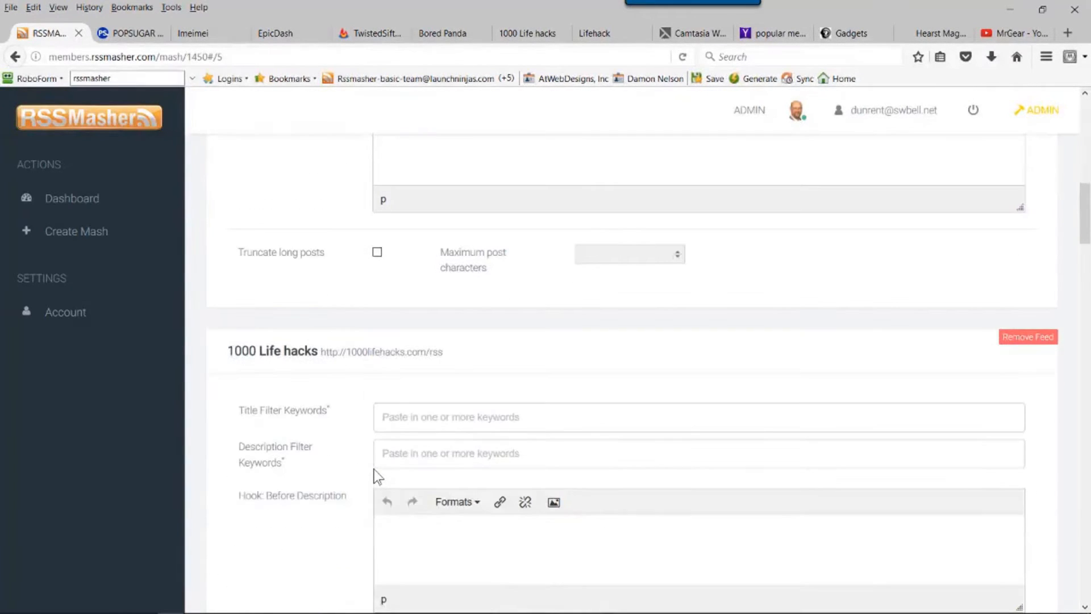
scroll(375, 476, "down", 3)
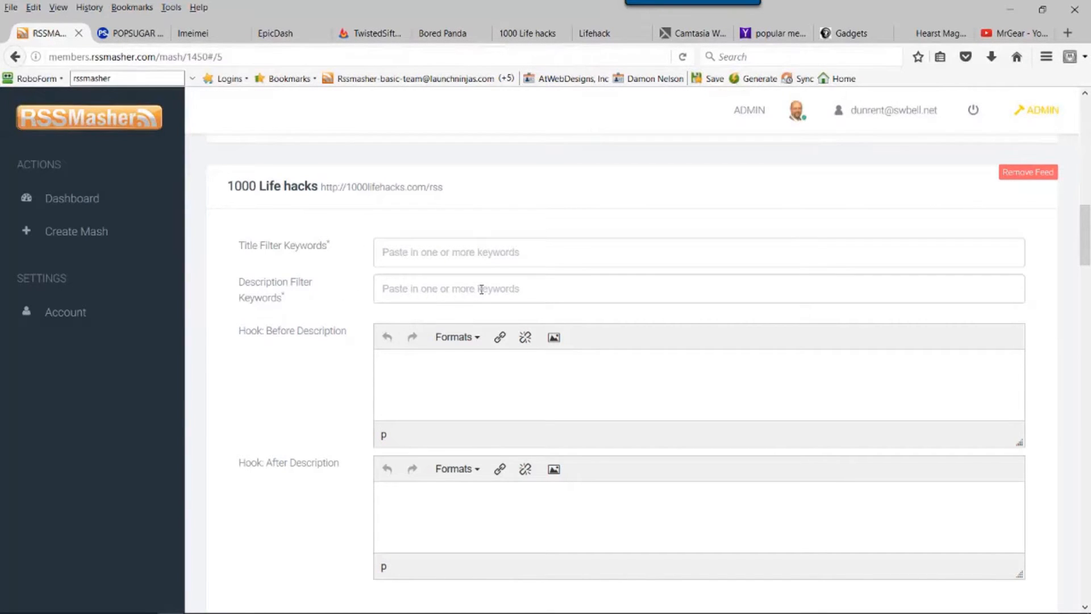
scroll(483, 328, "up", 10)
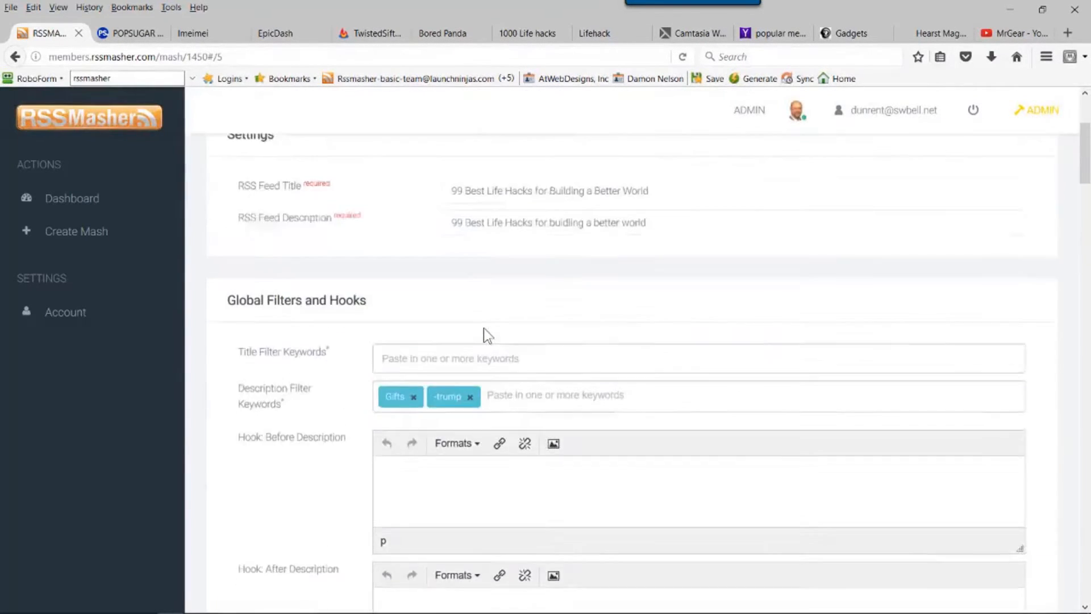
Enter "Visit my money making site for life hacks" as the global hook before the description.
scroll(309, 290, "down", 3)
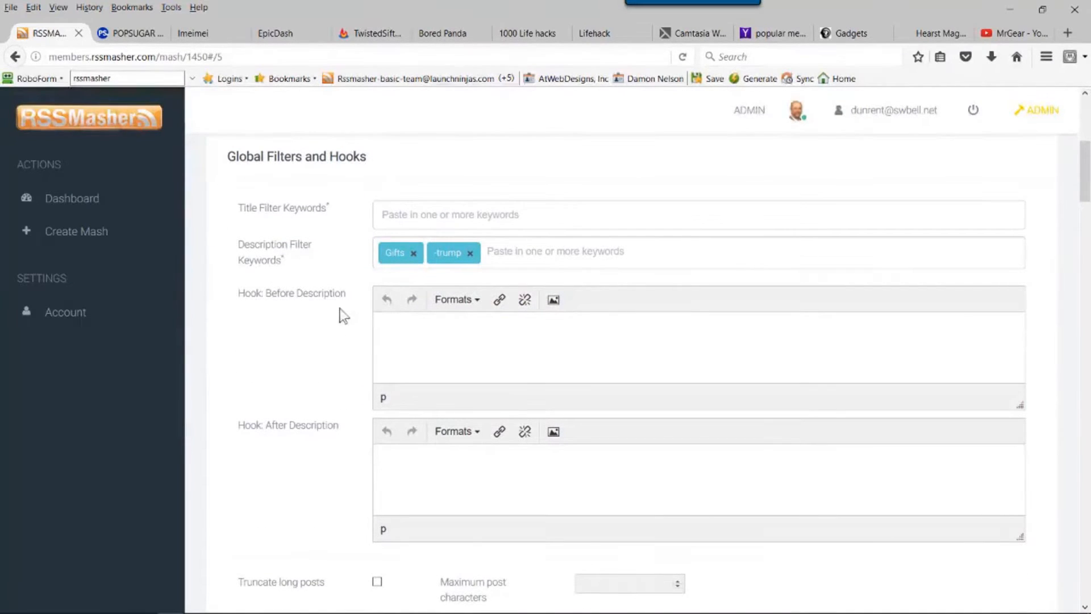
left_click(417, 333)
type("Mo")
type("Visit")
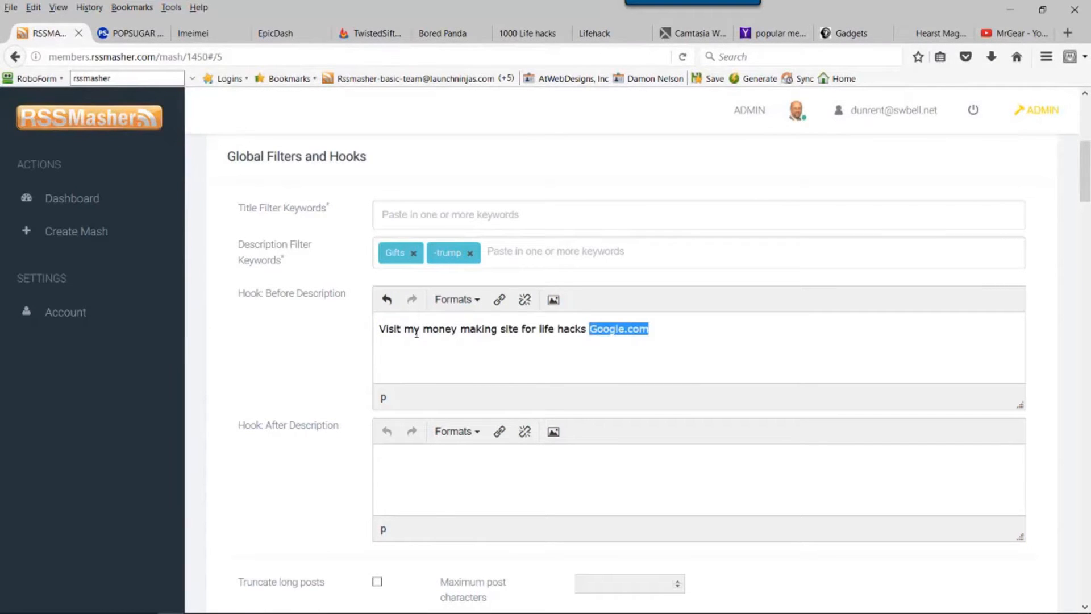
key("BackSpace")
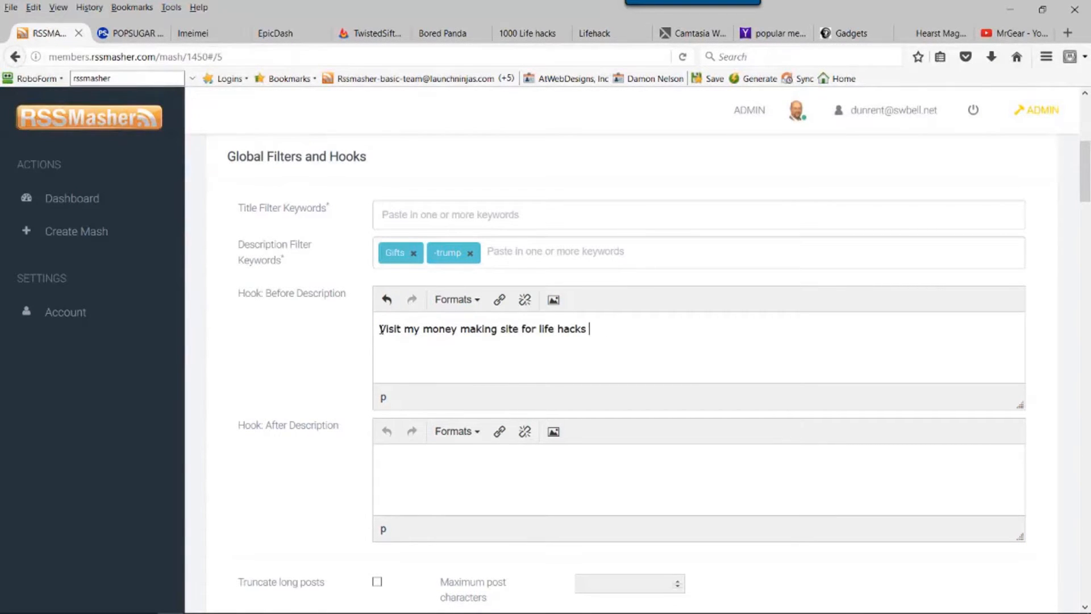
left_click_drag(392, 329, 401, 329)
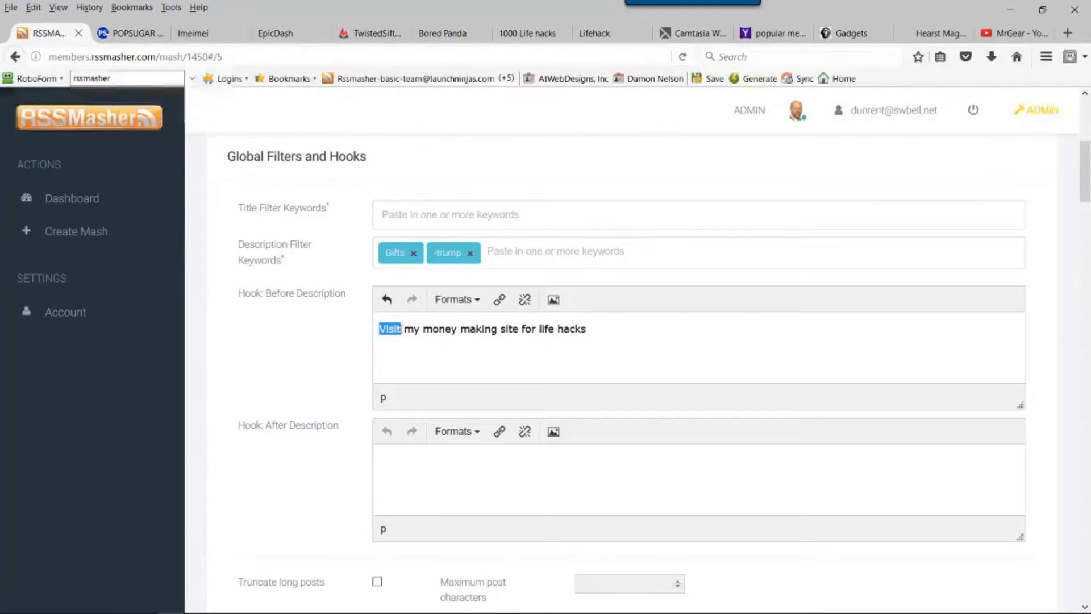
left_click(499, 301)
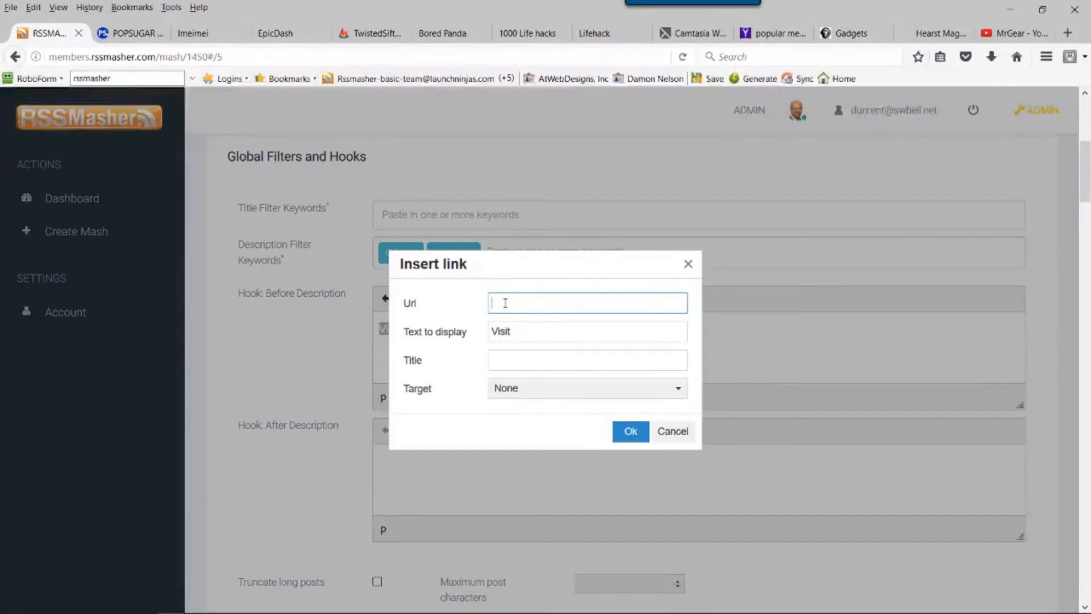
type("http://Google.com")
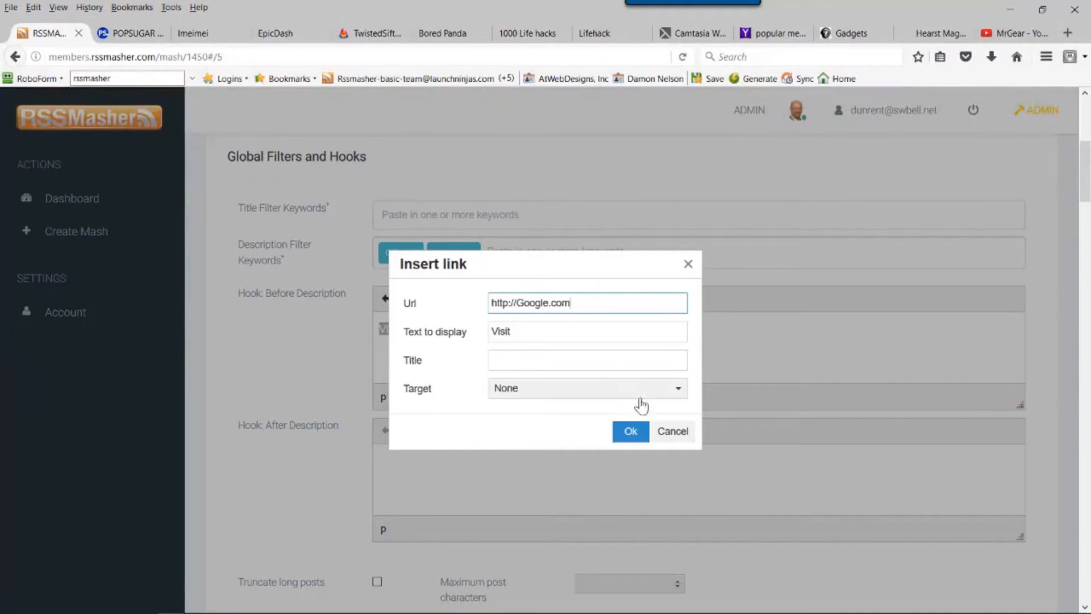
left_click(630, 432)
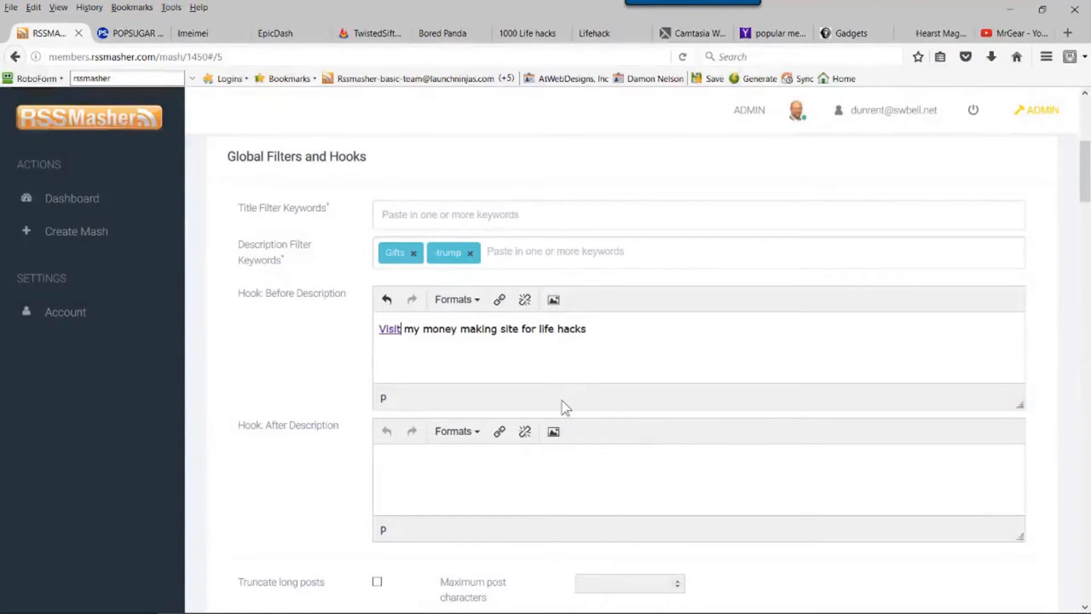
left_click(600, 328)
type("top hook")
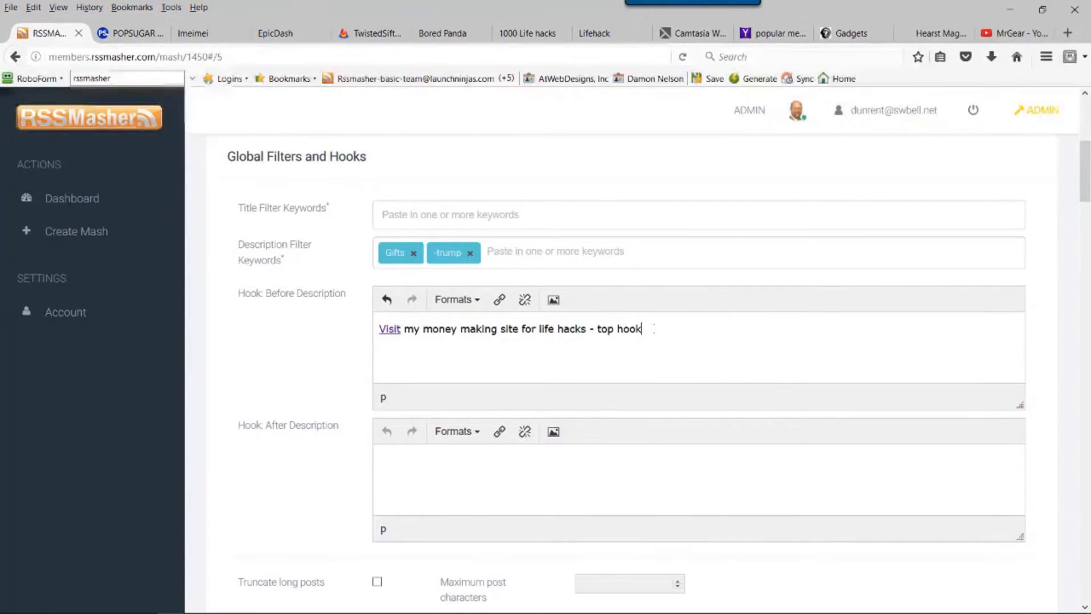
Copy the linked top hook text into the global after-description hook and change its ending to "bottom hook".
left_click_drag(644, 328, 381, 346)
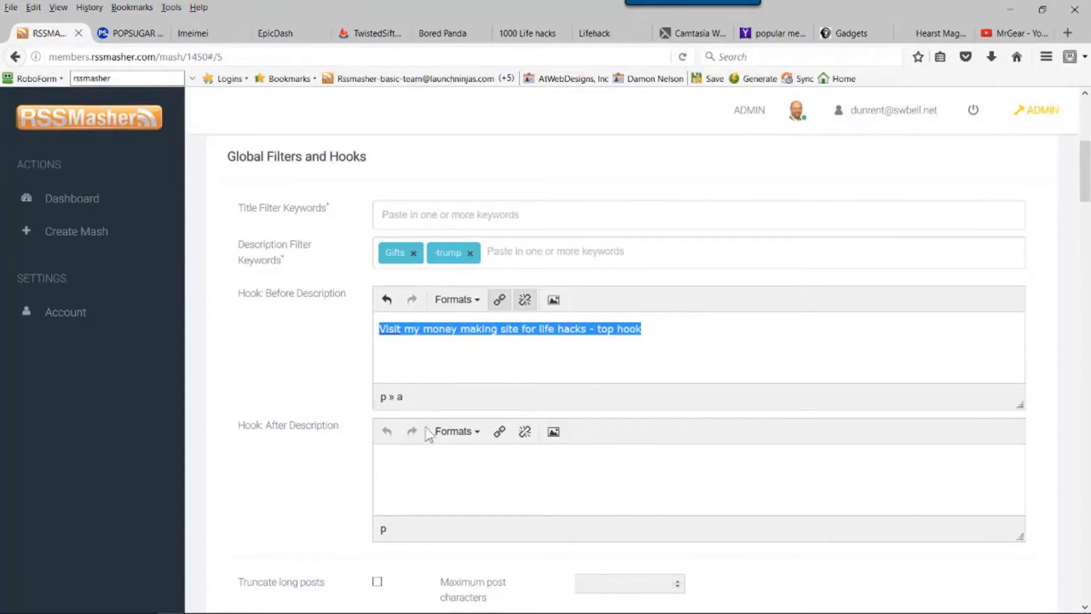
left_click(413, 456)
type("Visit my money making site for life hacks - top hook")
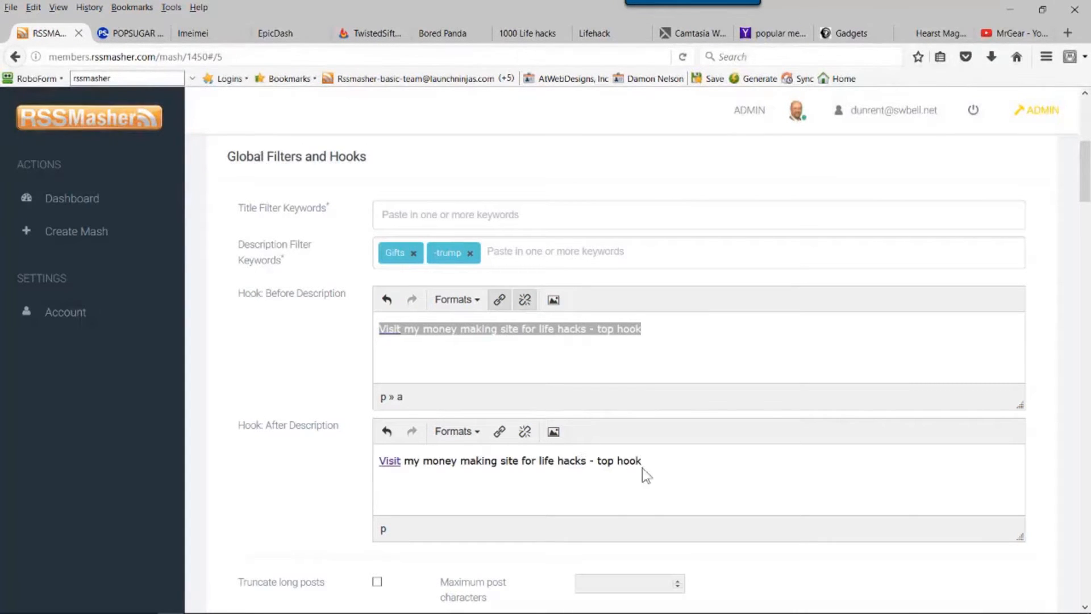
left_click_drag(642, 460, 606, 463)
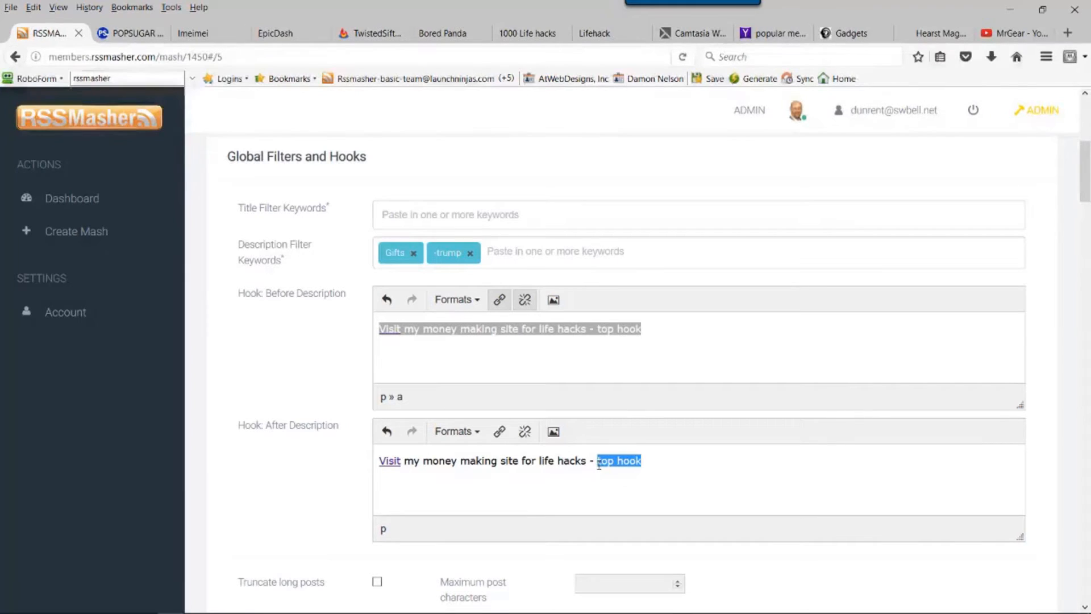
type("bottom")
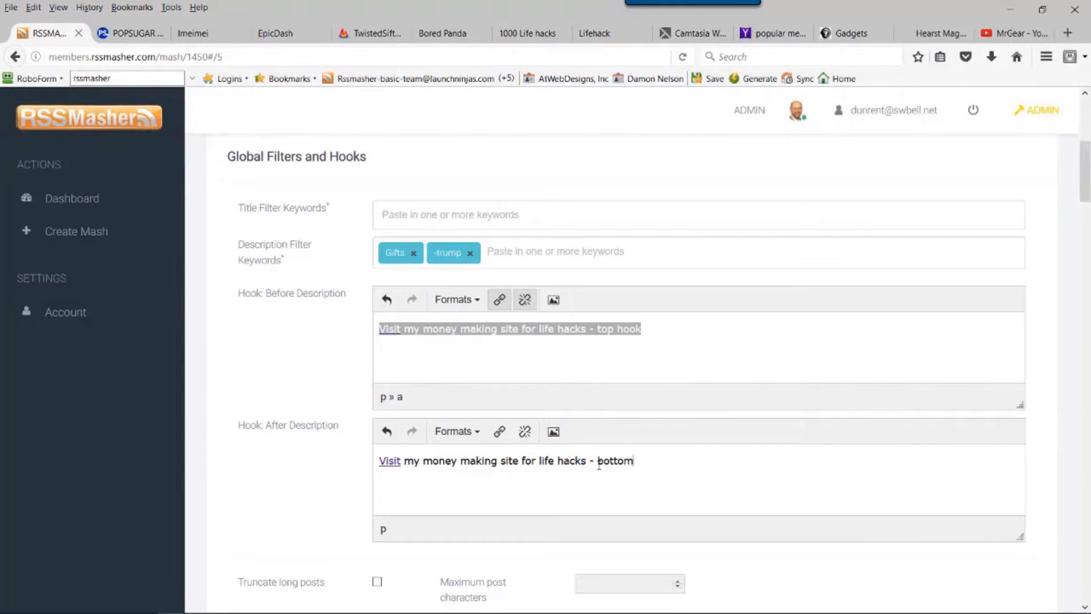
type(" hook")
Add blank lines and a separator line of underscores below the text of the after-description hook.
key("Return")
key("Return")
key("Return")
key("Return")
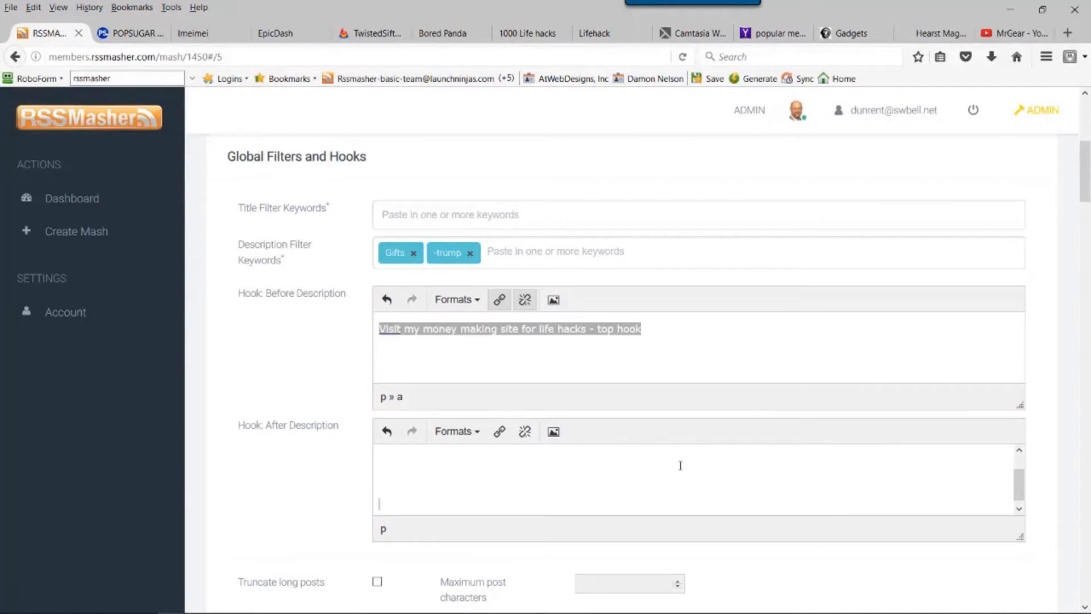
type("______________")
key("Return")
Save the mash and preview it to check the top and bottom hooks around each article.
scroll(680, 465, "up", 2)
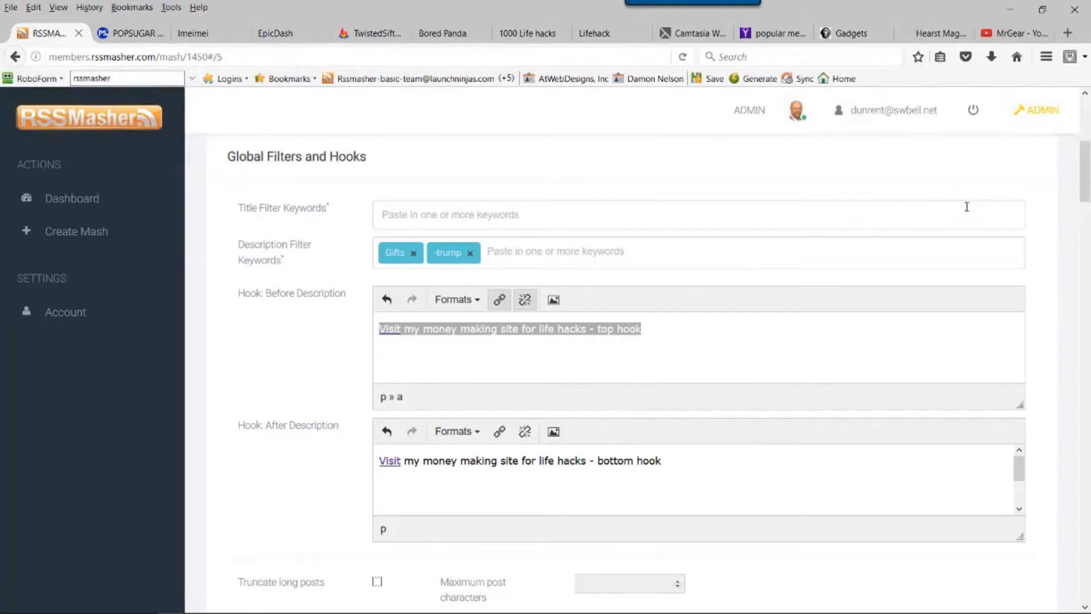
scroll(966, 207, "up", 5)
left_click(1042, 167)
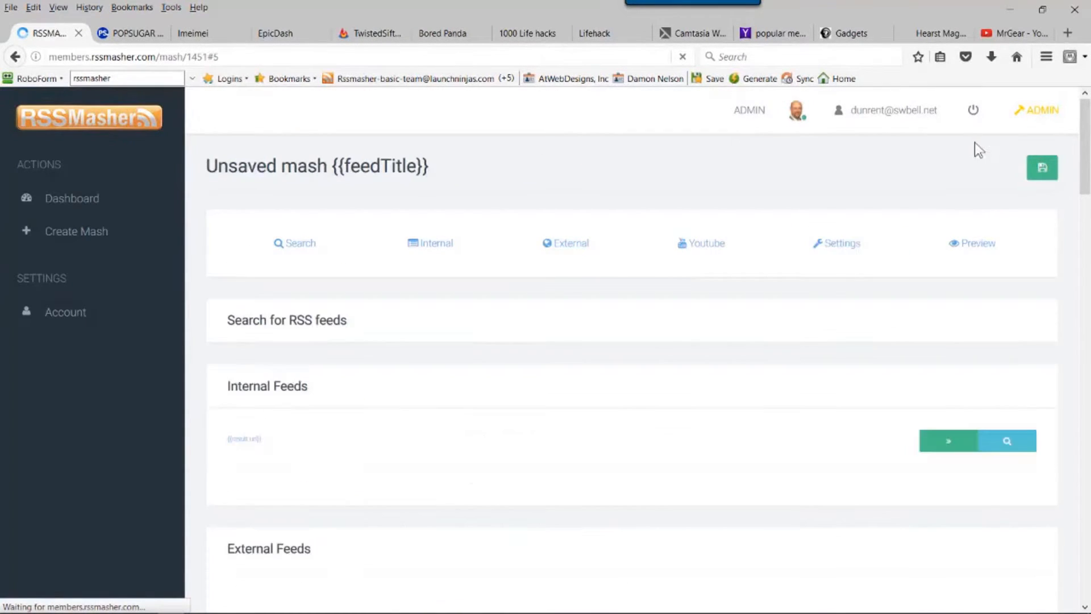
left_click(978, 244)
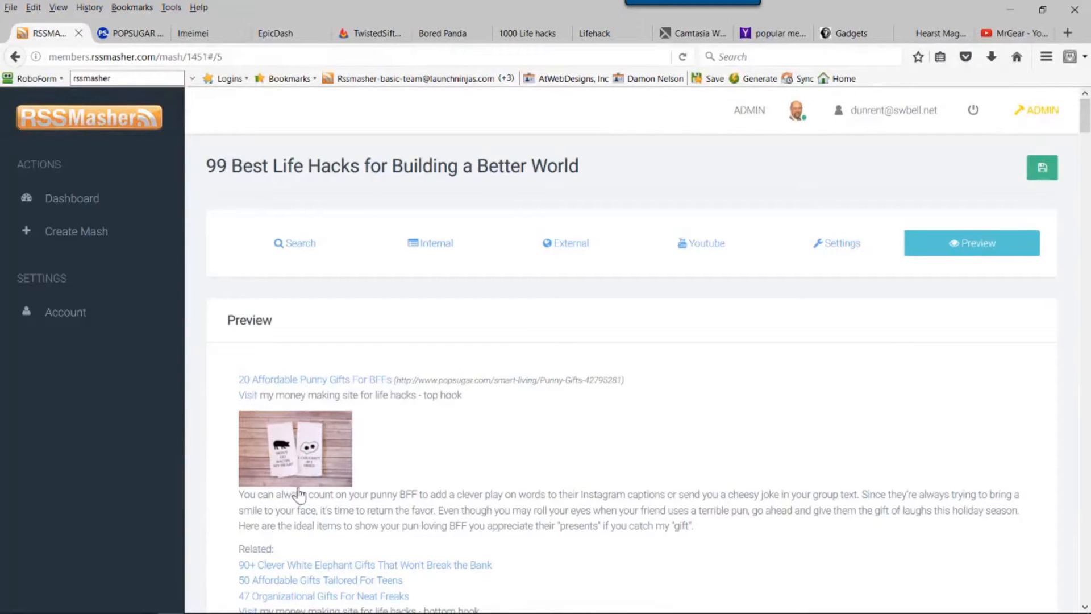
scroll(340, 566, "down", 3)
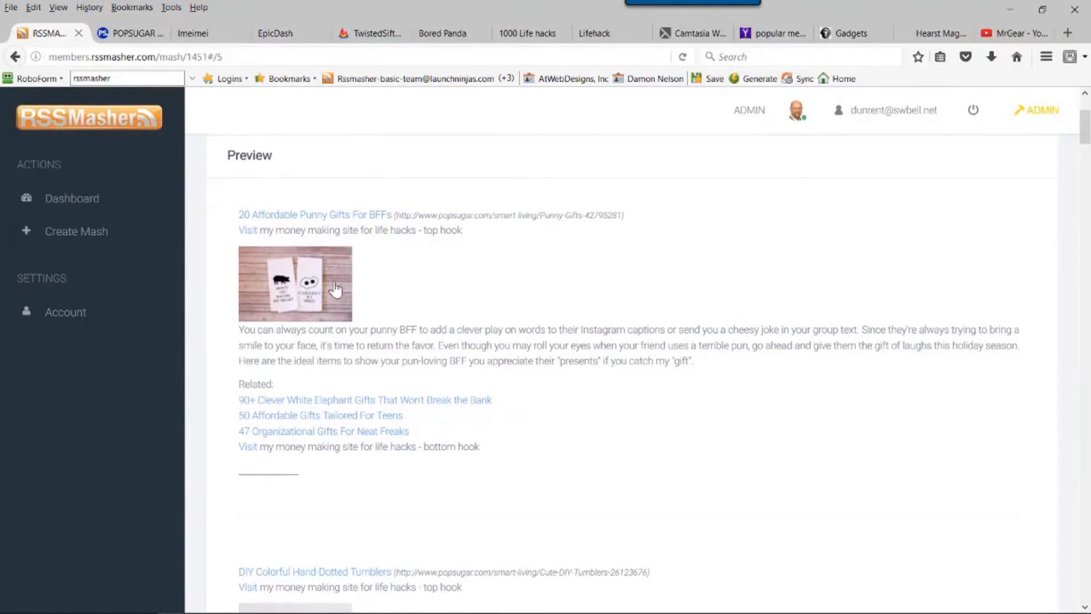
Test the "Visit" link in the first article's top hook, return to the mash and review its preview again.
left_click(248, 230)
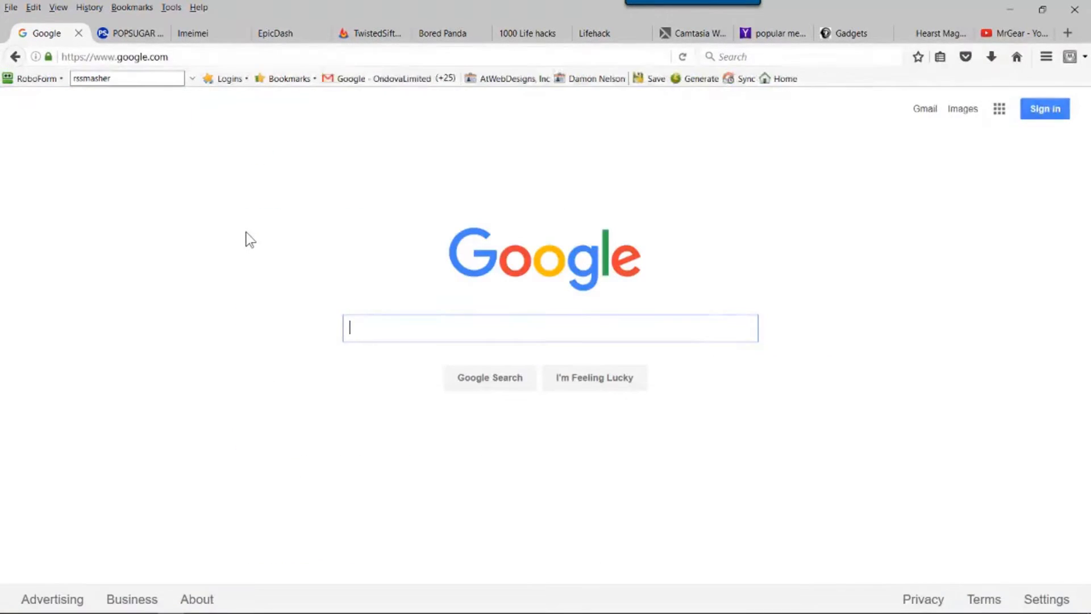
key("alt+Left")
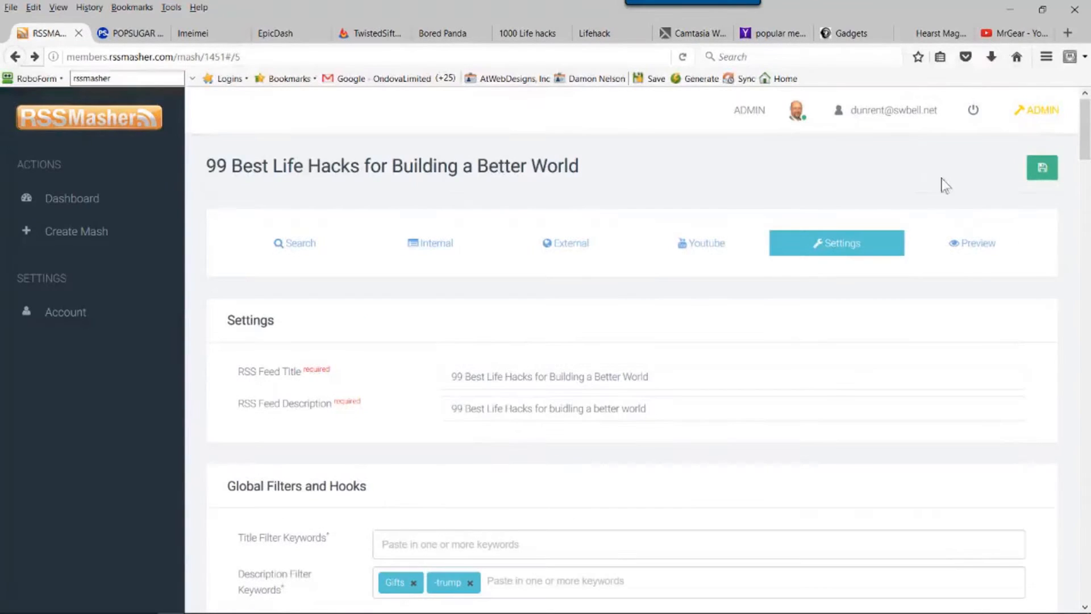
left_click(970, 250)
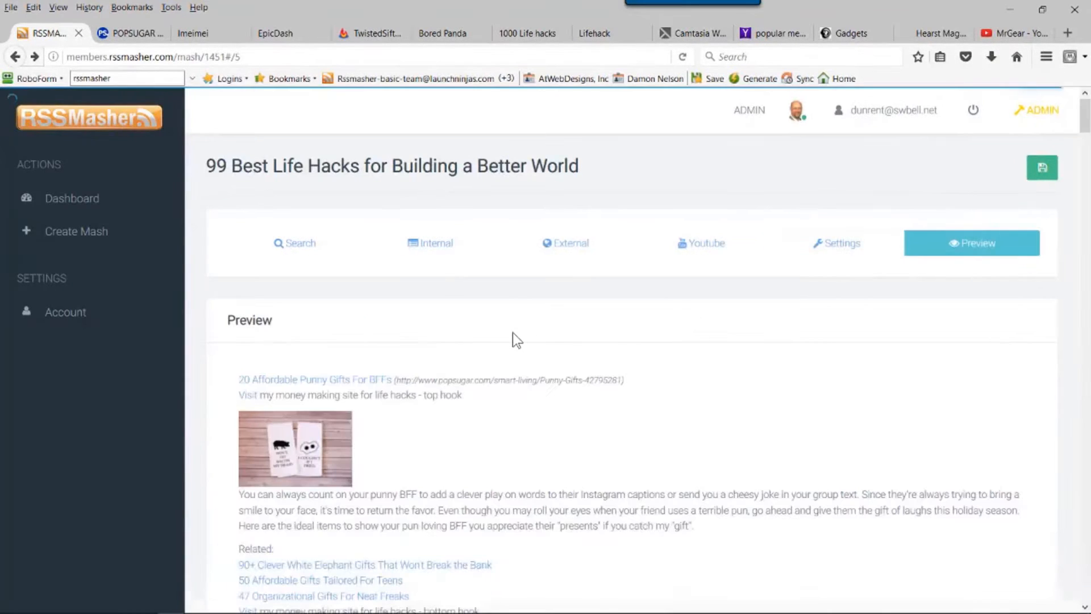
scroll(513, 334, "down", 3)
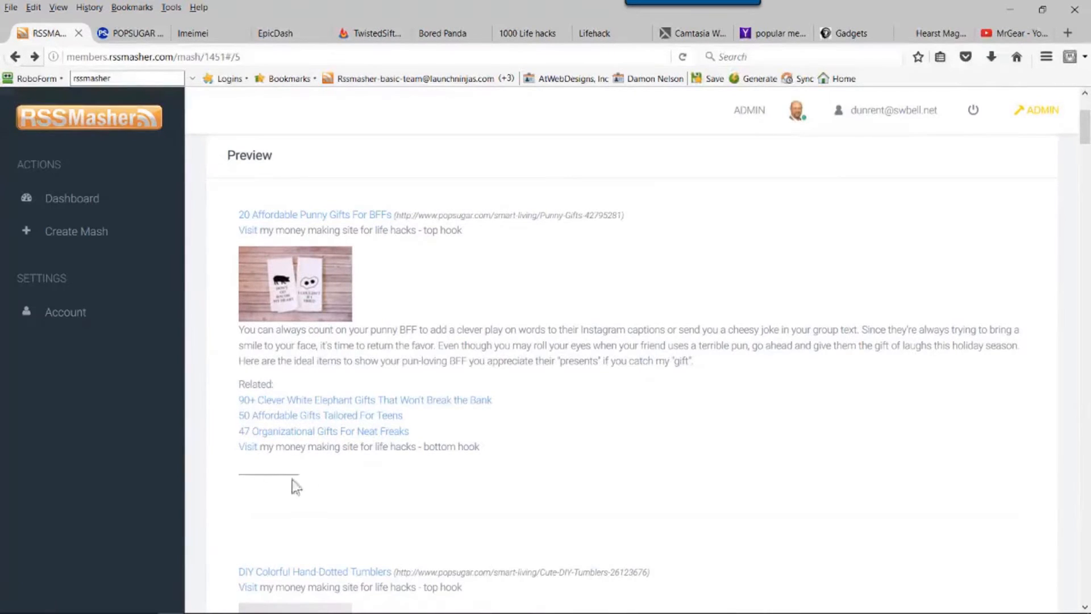
scroll(545, 363, "up", 3)
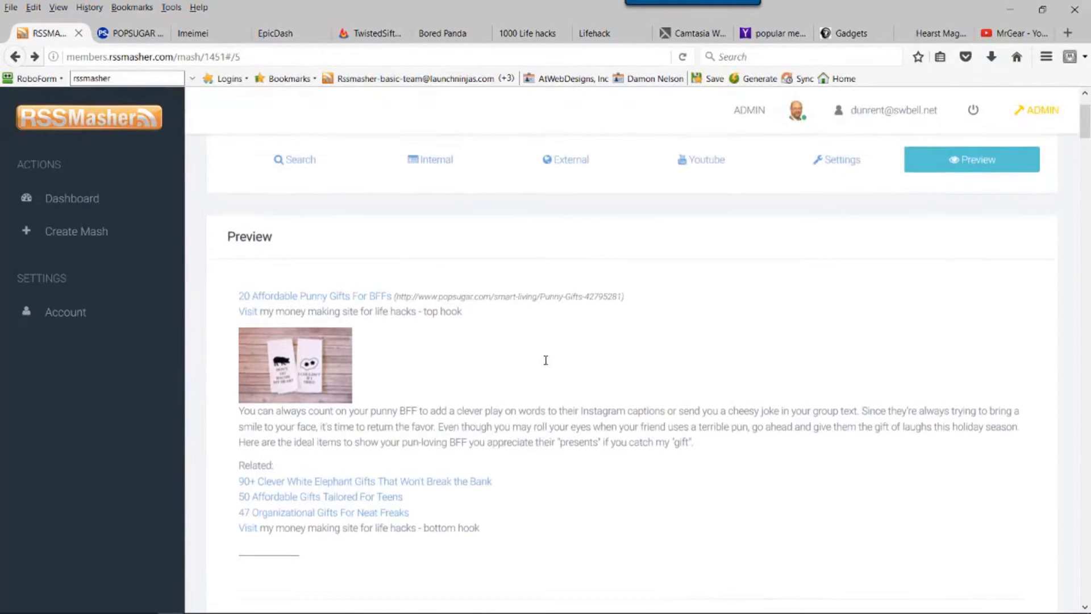
scroll(547, 366, "up", 1)
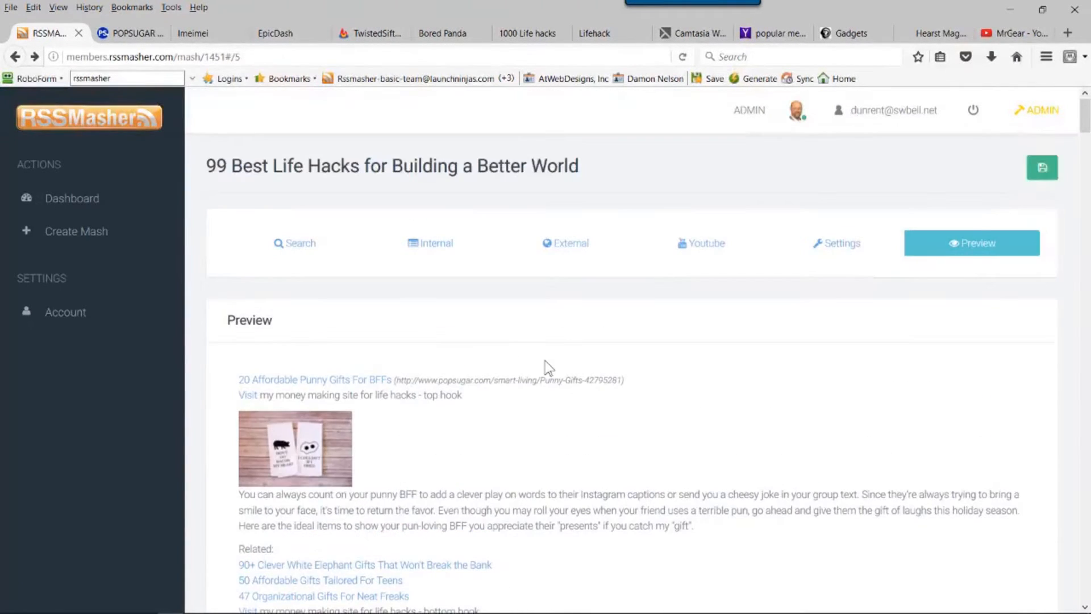
Format the whole text of the global before-description hook as Heading 2.
left_click(847, 253)
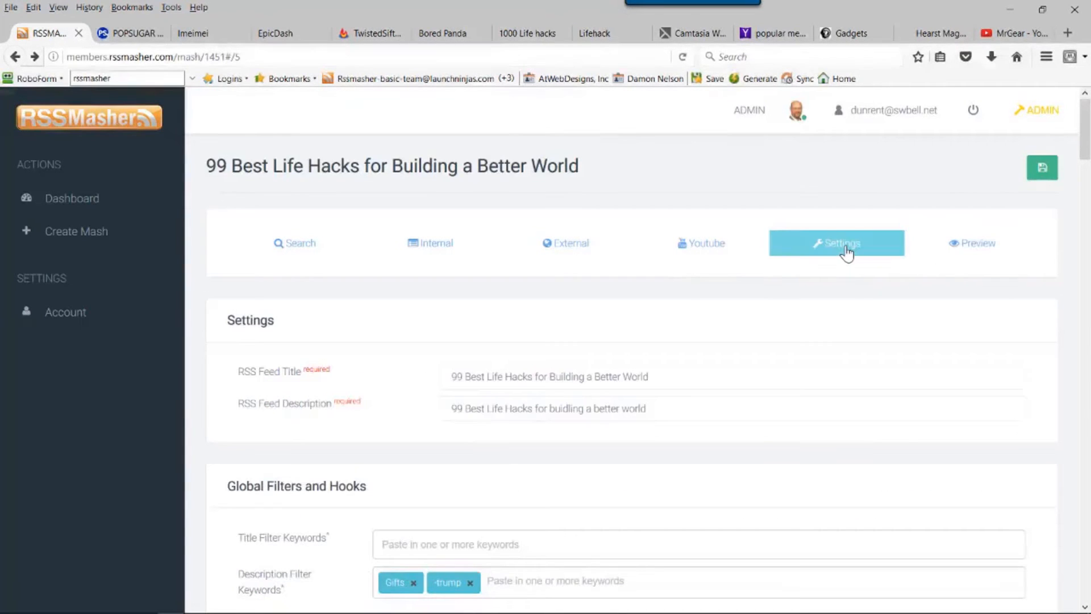
scroll(846, 254, "down", 7)
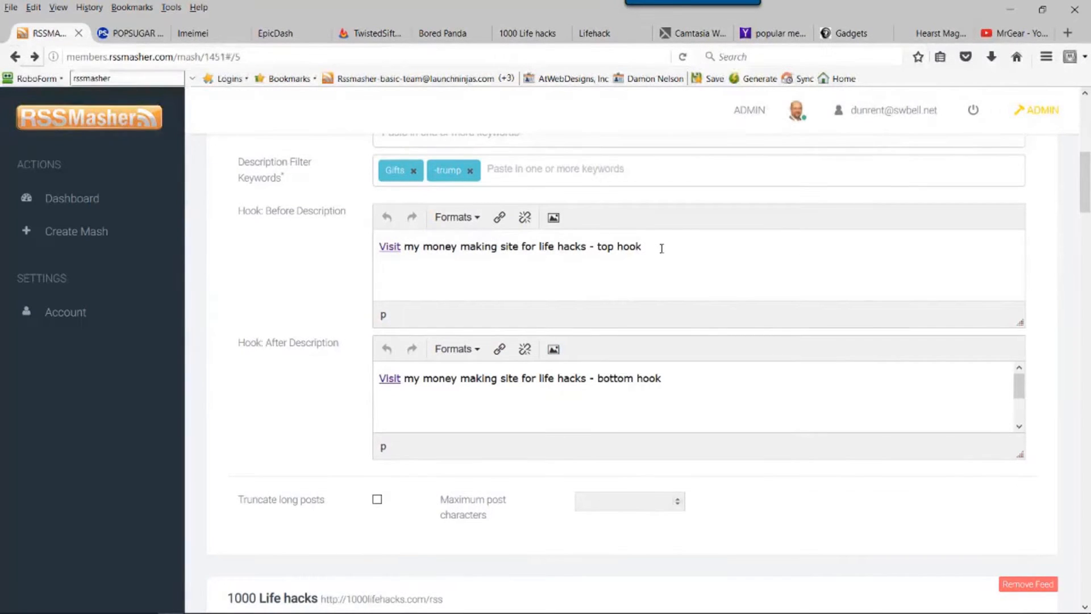
left_click_drag(661, 249, 324, 263)
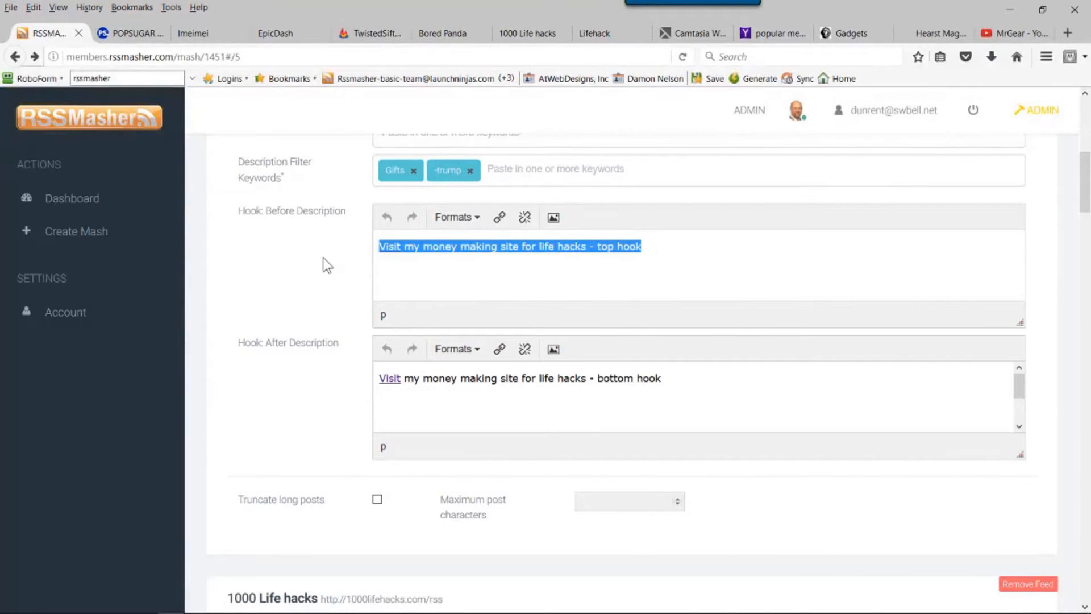
left_click(477, 220)
mouse_move(480, 243)
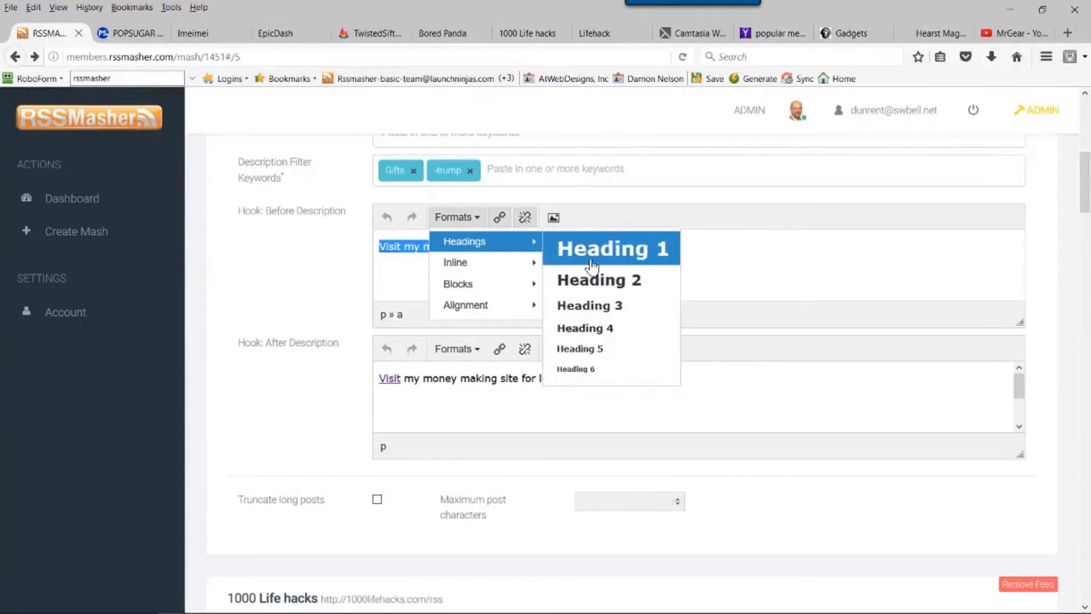
left_click(589, 280)
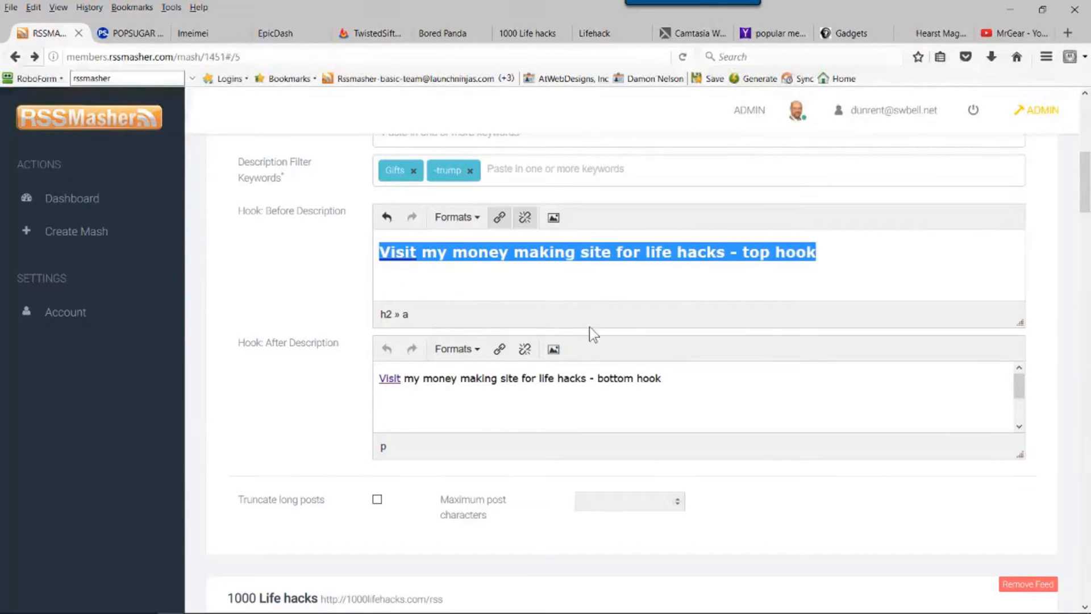
Make the global after-description hook text italic and format it as Heading 5.
double_click(591, 378)
left_click_drag(666, 380, 355, 378)
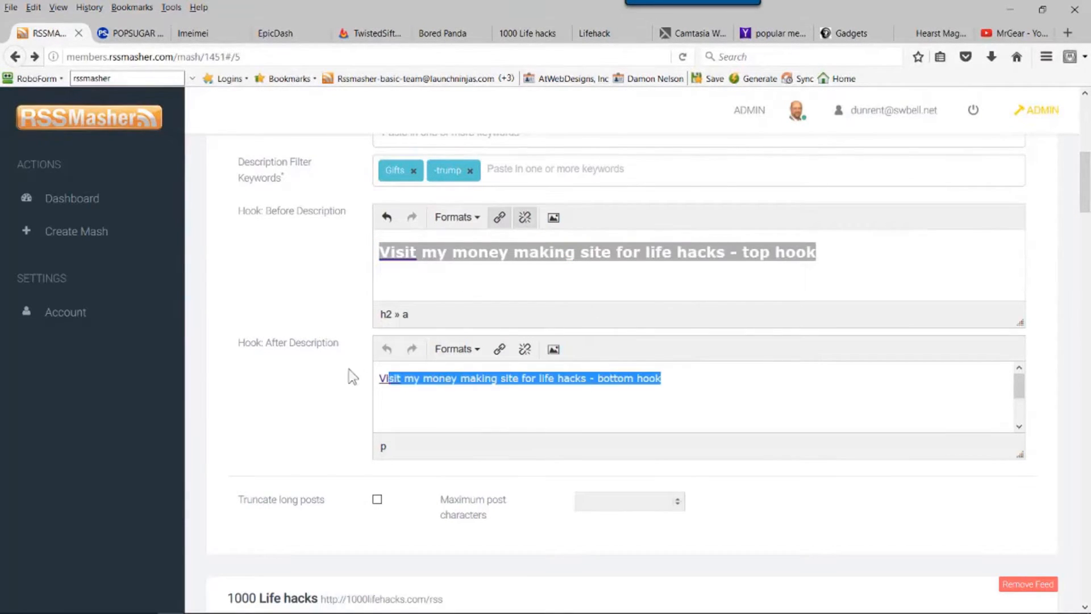
left_click(465, 351)
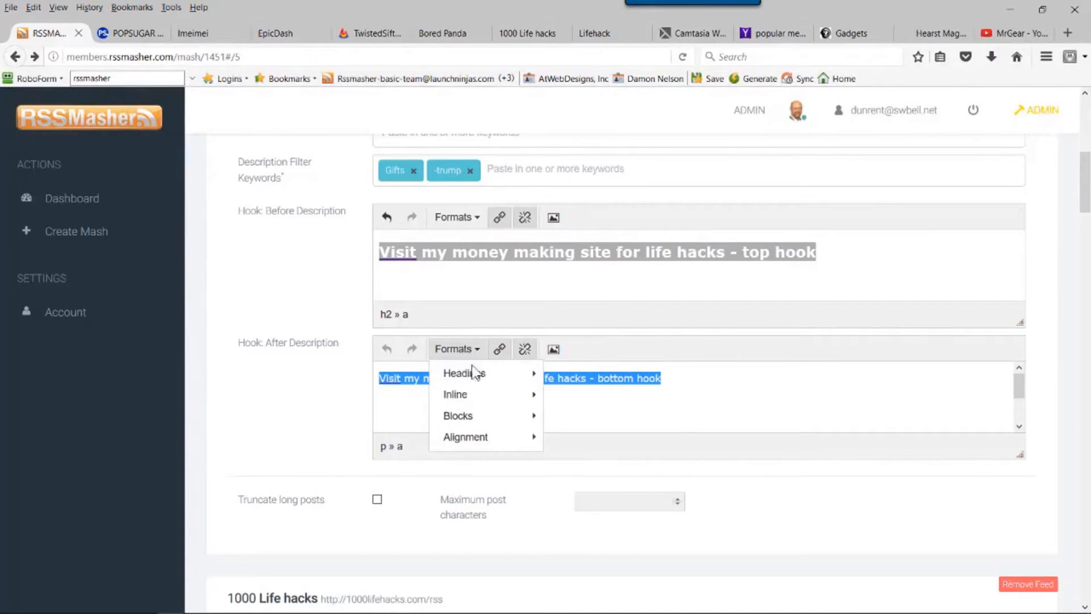
mouse_move(478, 402)
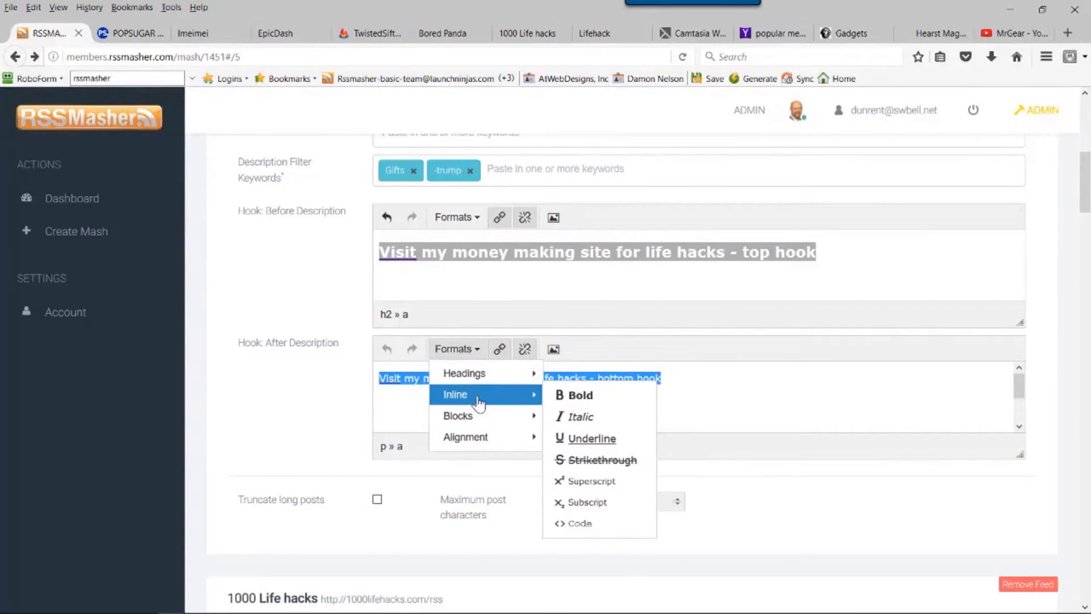
left_click(562, 417)
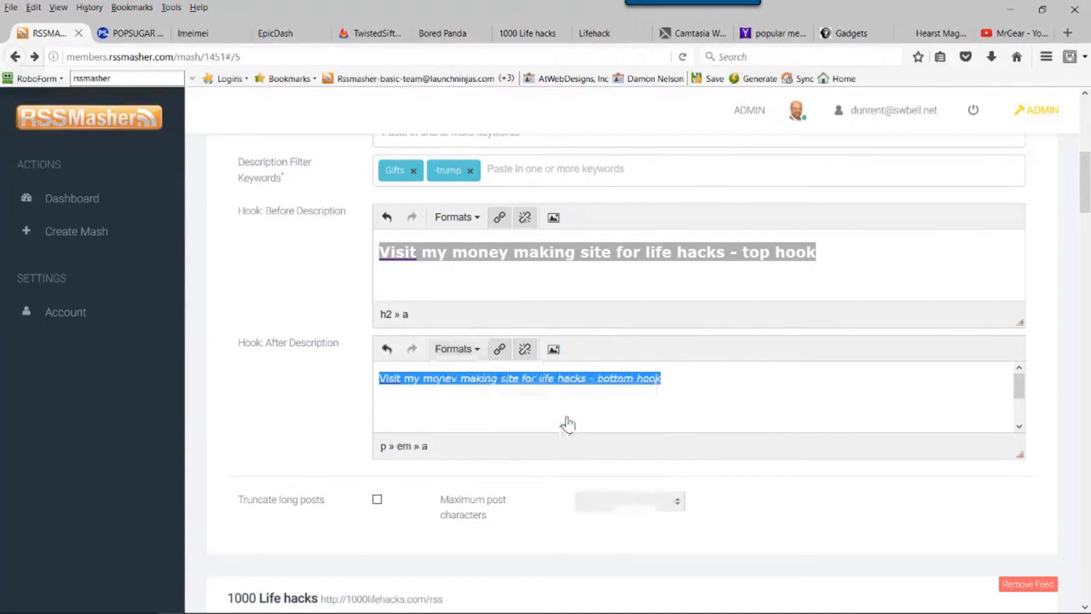
left_click(476, 350)
mouse_move(480, 375)
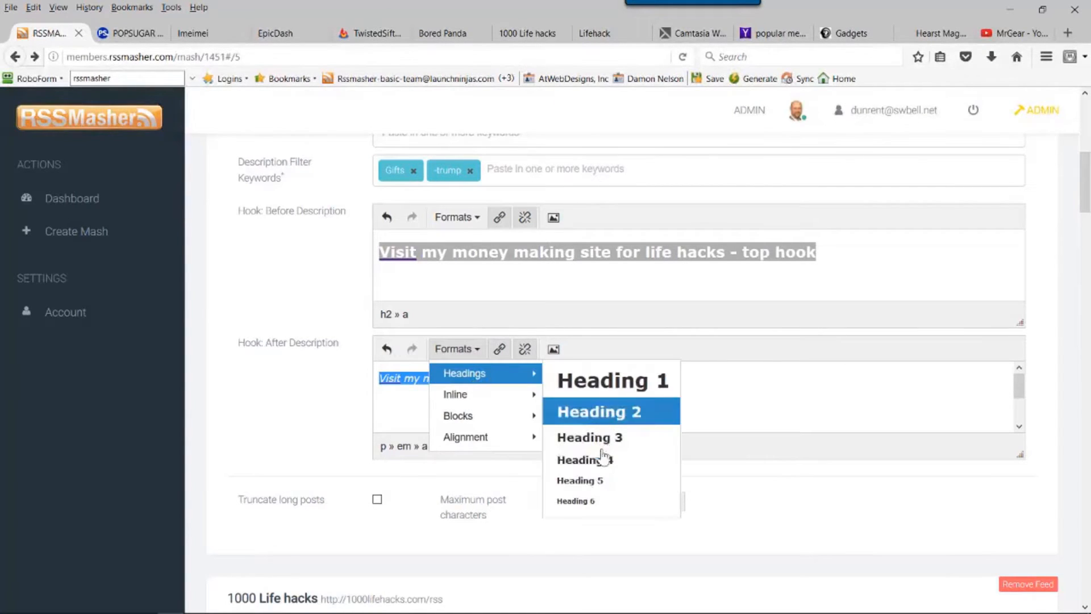
left_click(596, 480)
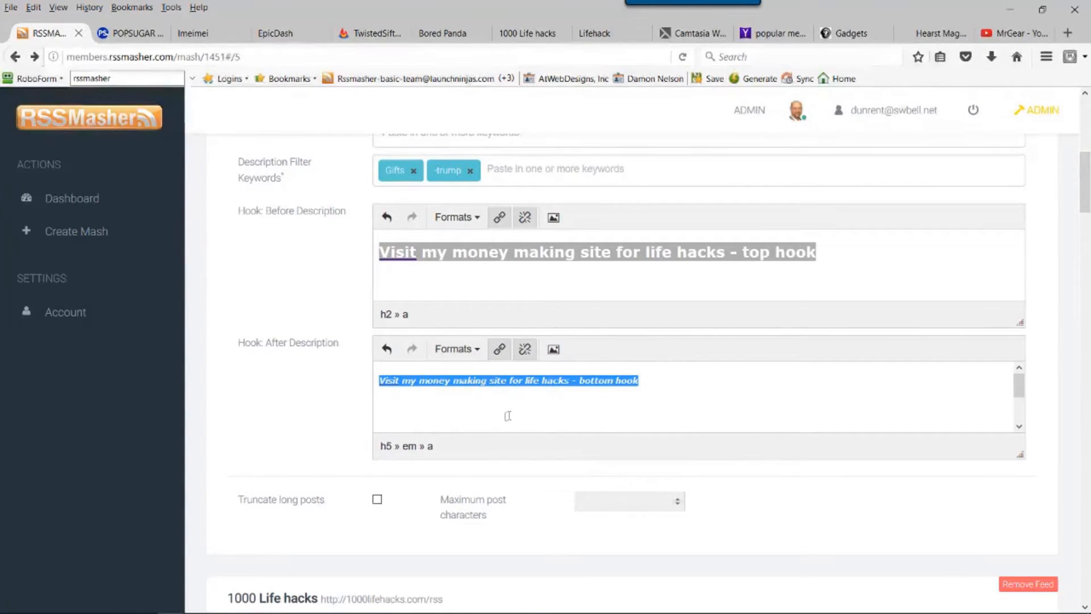
left_click(398, 395)
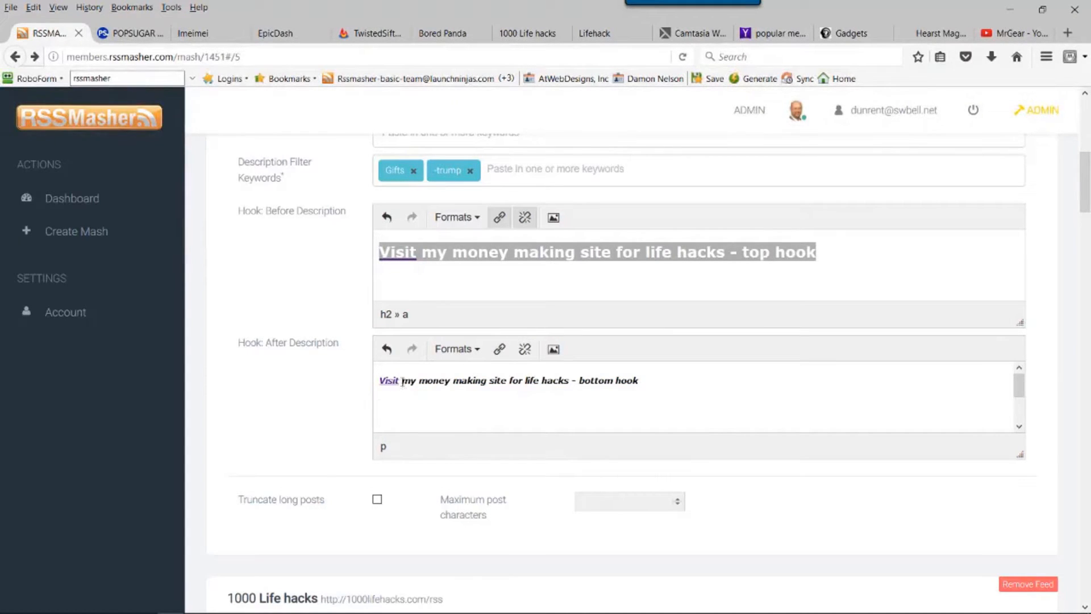
Open MrGear's "How to open a lock with a nut wrench" video on YouTube, pause it and copy its URL.
left_click(1015, 33)
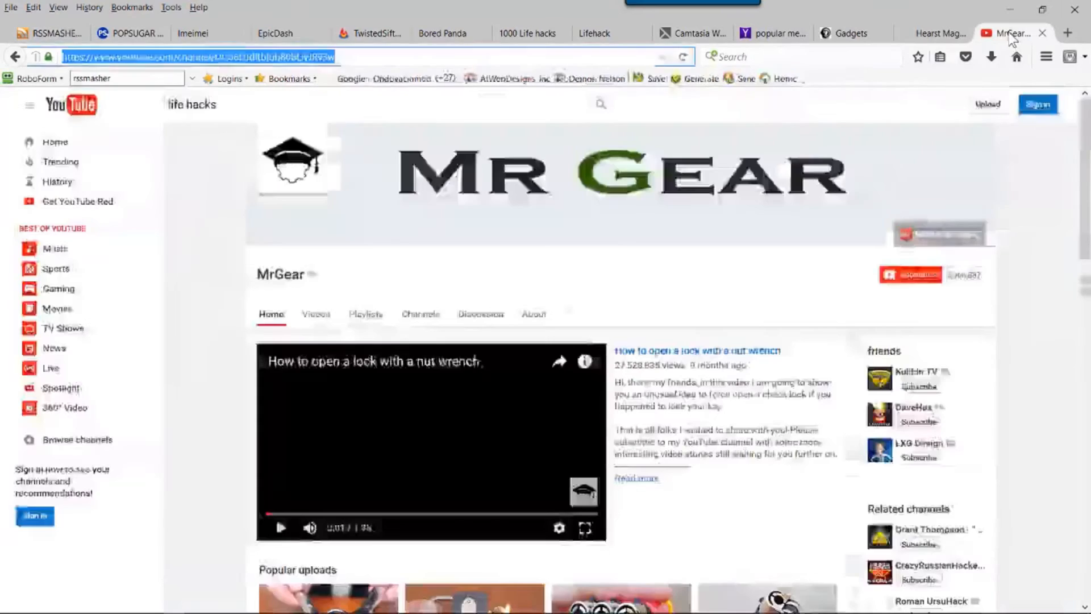
scroll(689, 379, "down", 3)
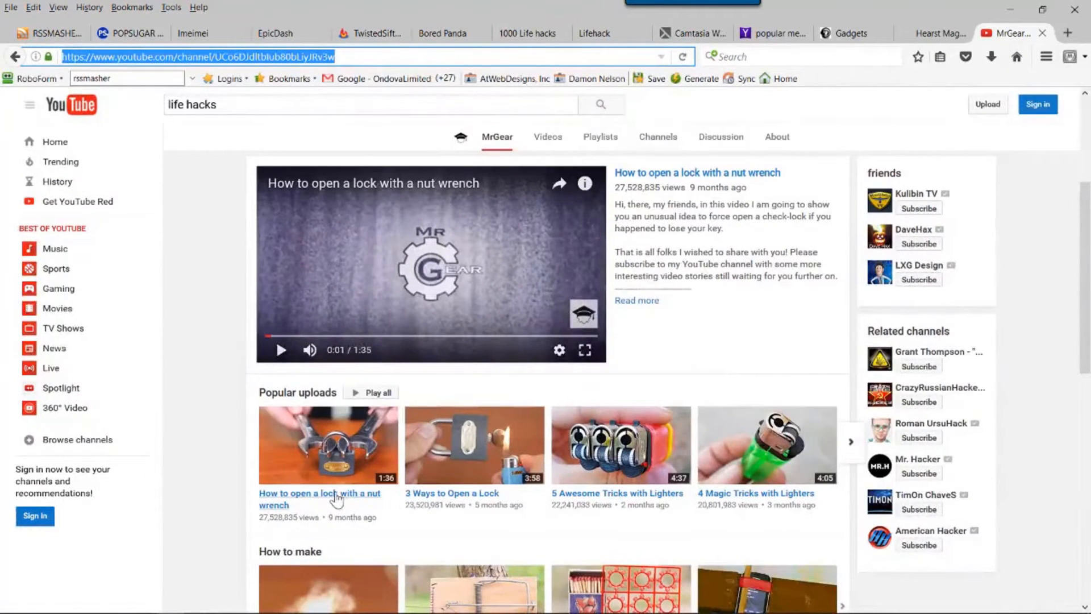
left_click(344, 500)
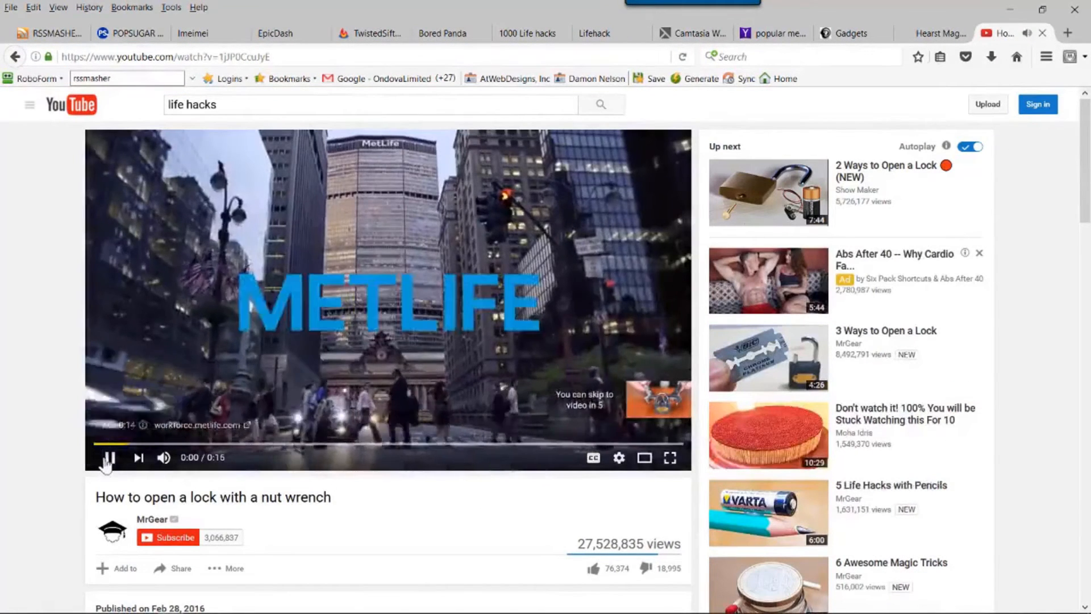
left_click(109, 458)
left_click(183, 57)
key("ctrl+c")
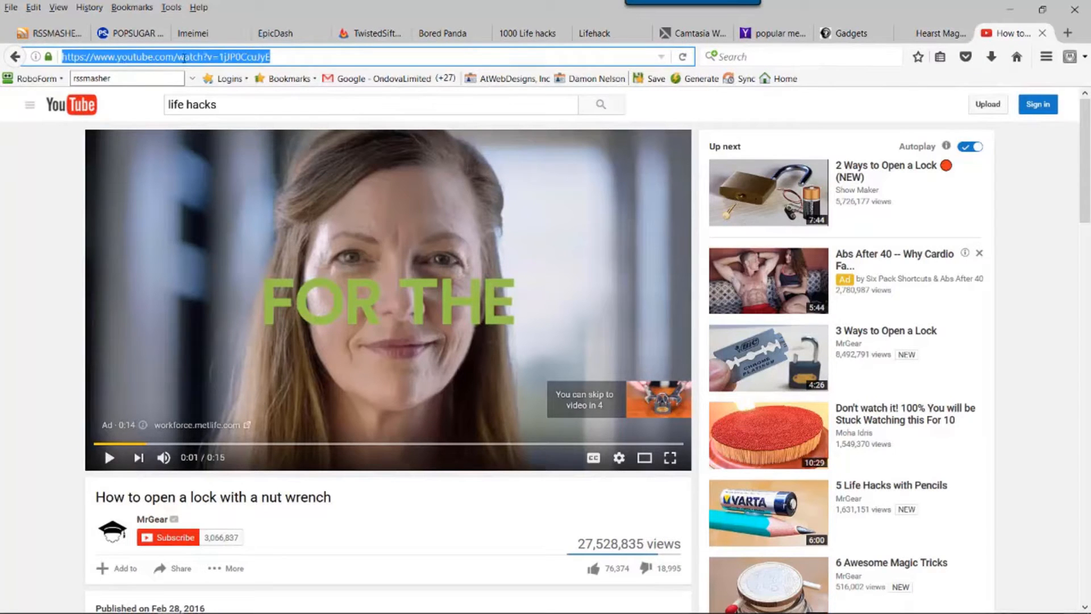
Return to the RSSMasher mash settings and remove the link from "Visit" in the after-description hook.
left_click(52, 34)
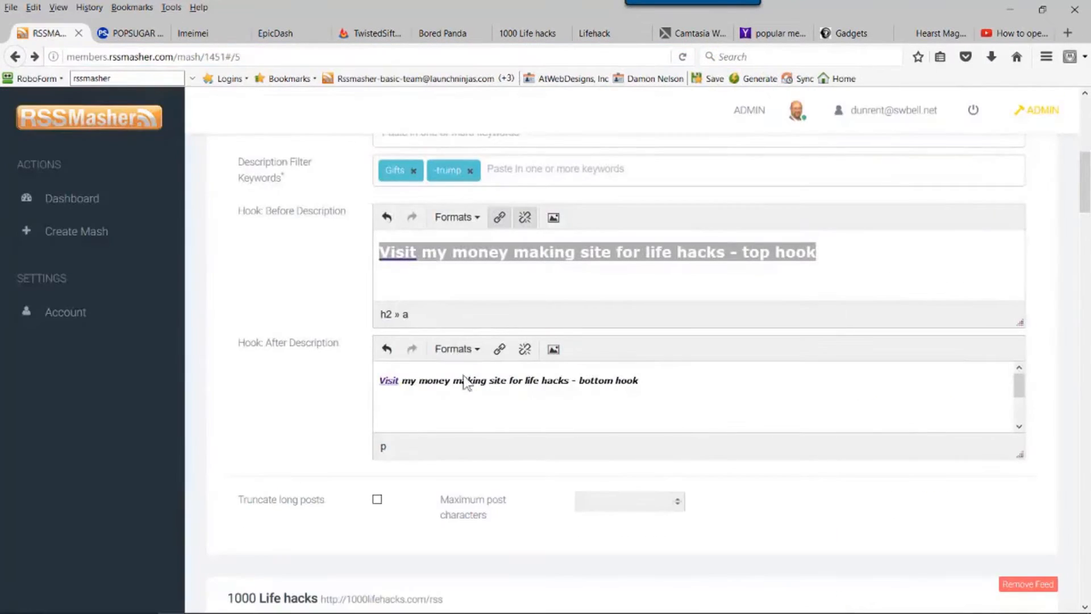
left_click(398, 386)
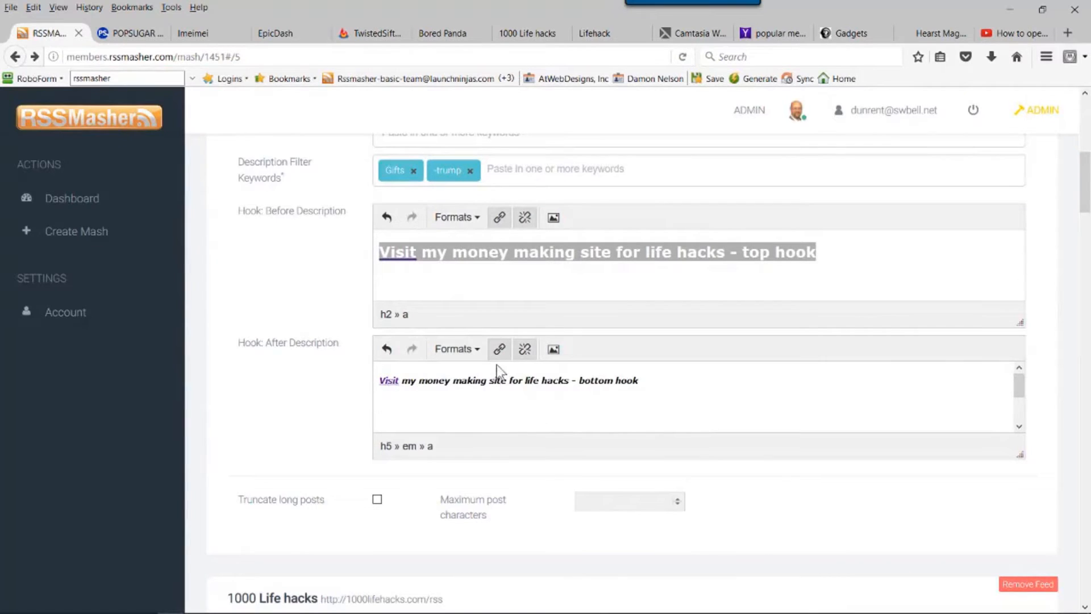
left_click(524, 348)
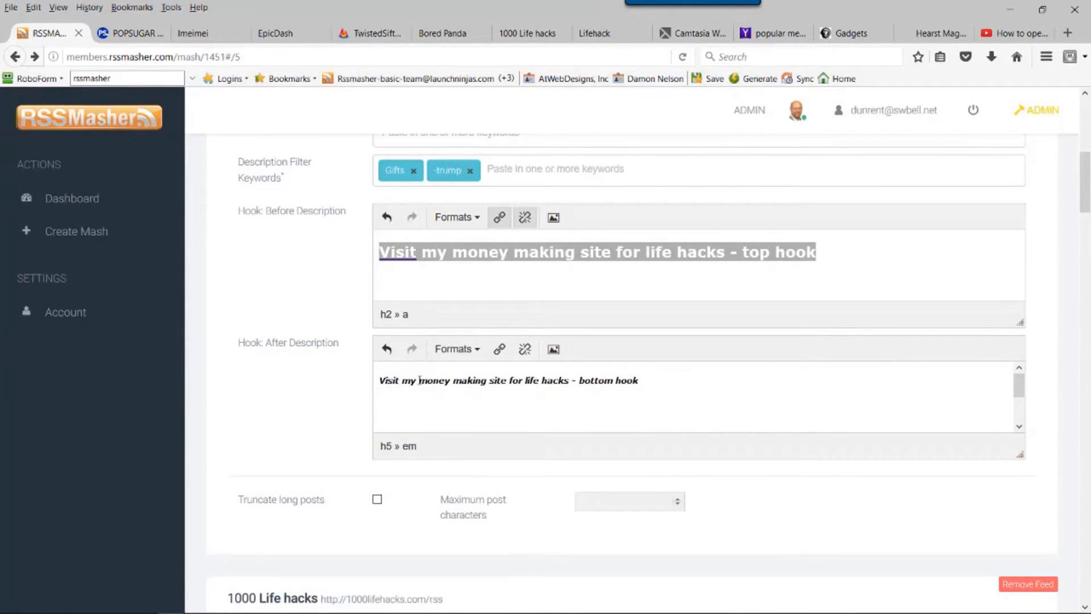
Reword the after-description hook to "Watch some of my money making Videos for life hacks - bottom hook".
left_click_drag(453, 378, 487, 380)
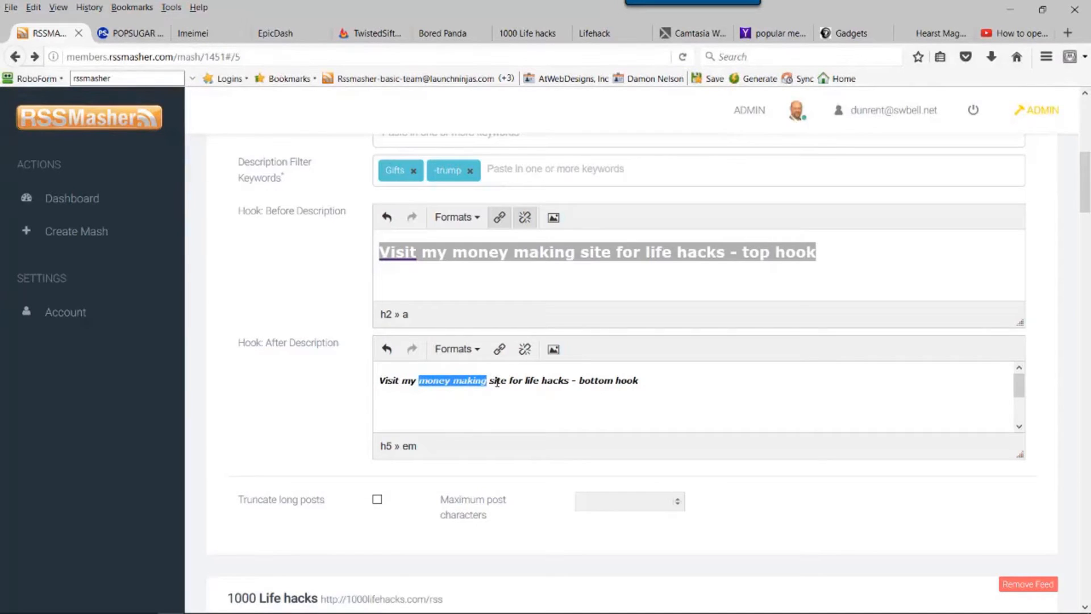
double_click(497, 382)
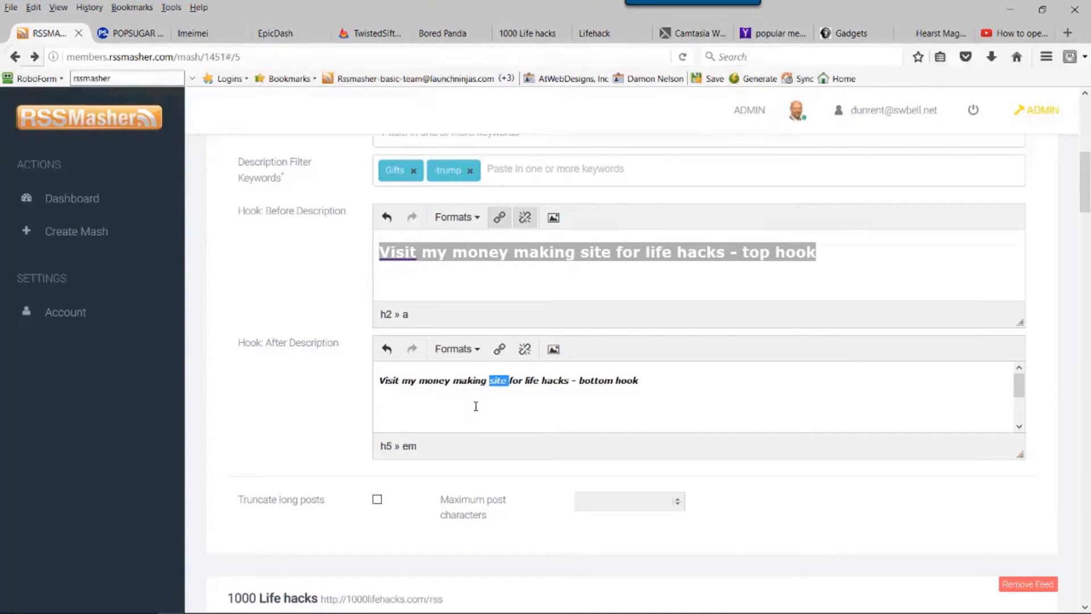
type("Video")
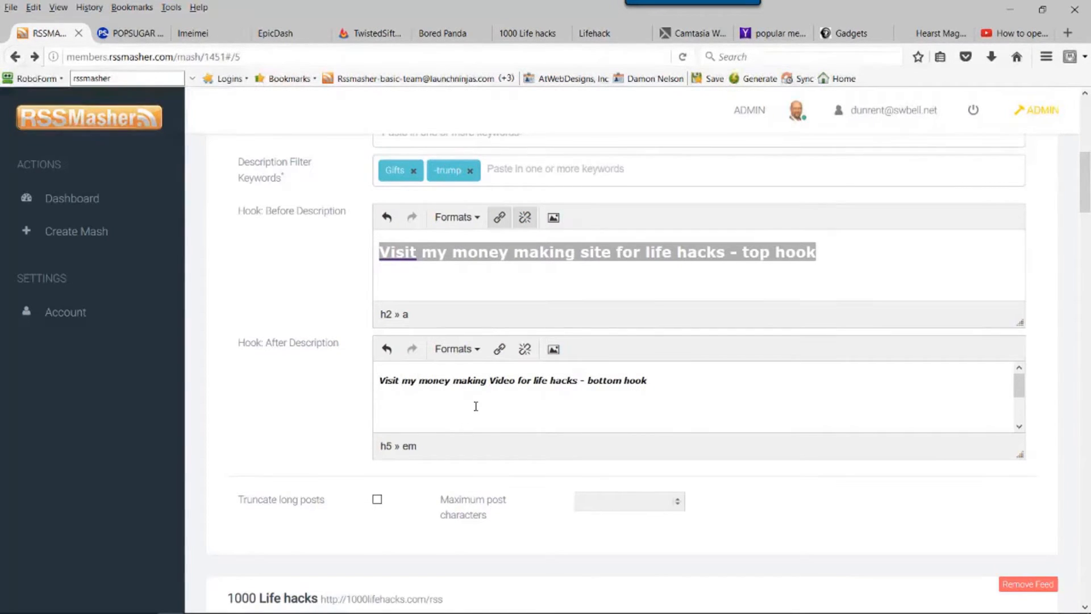
type(" Watch some")
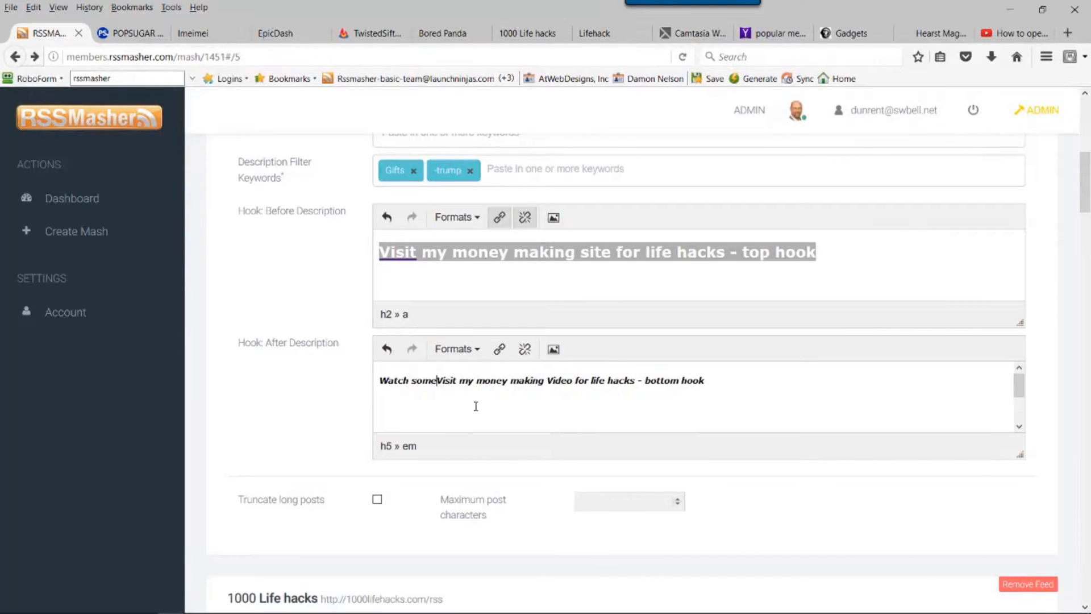
type(" of my")
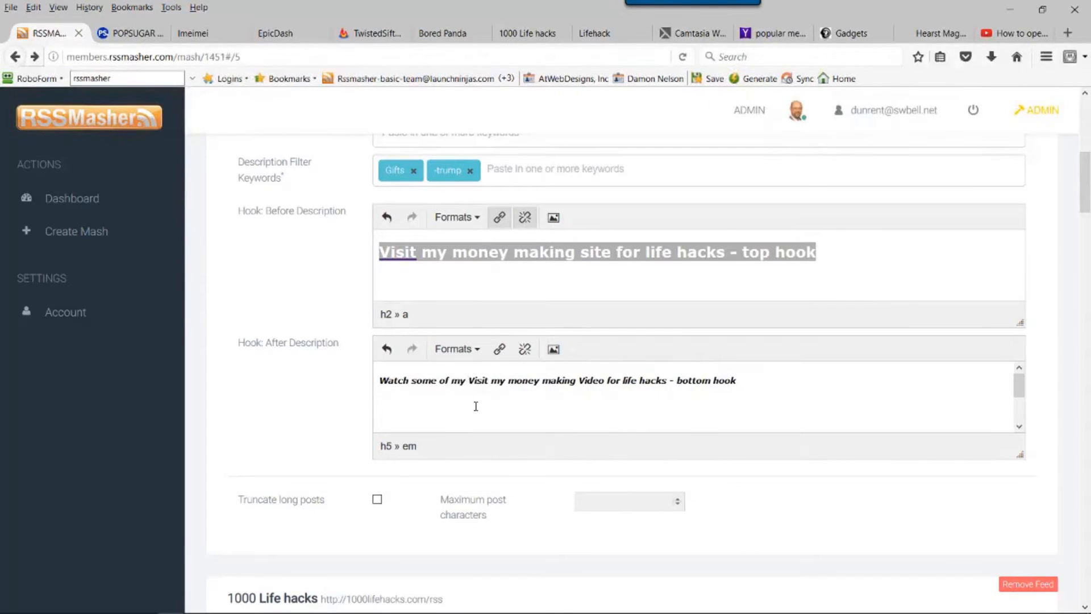
key("ctrl+shift+Right")
key("ctrl+shift+Right")
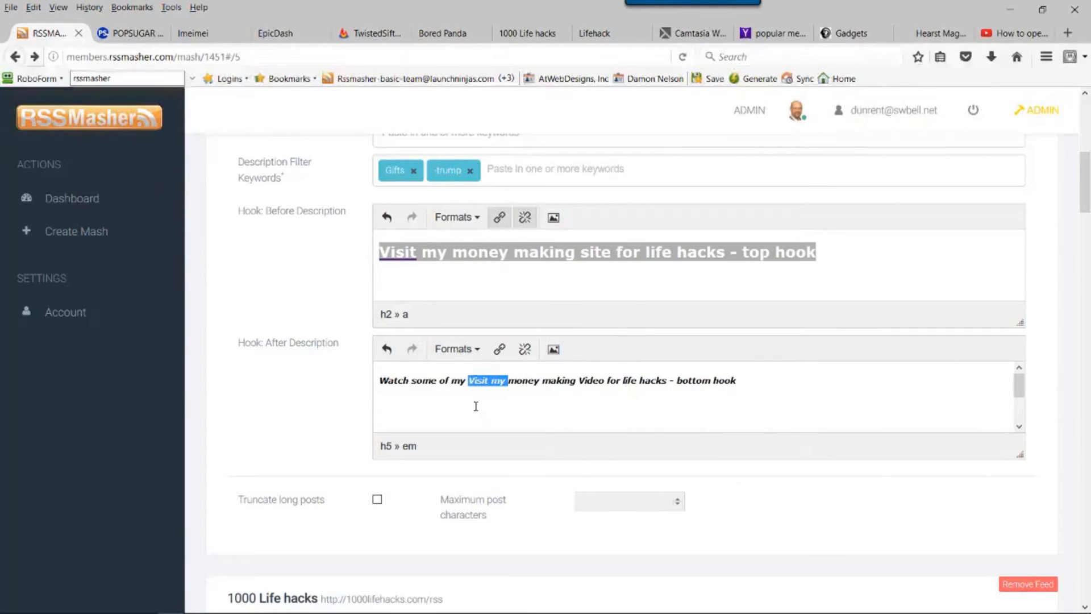
key("Delete")
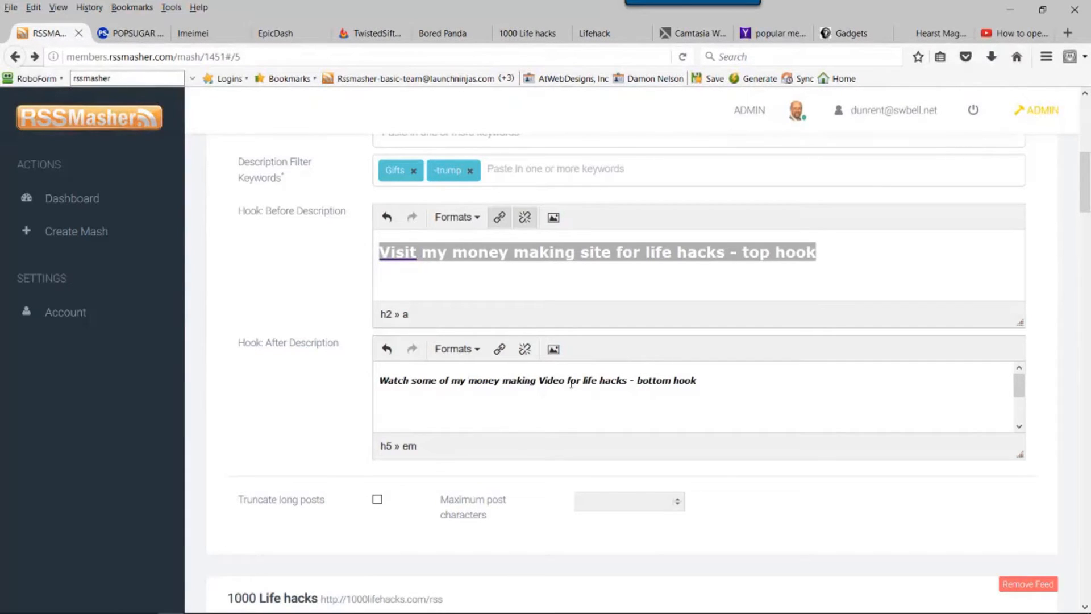
type("s")
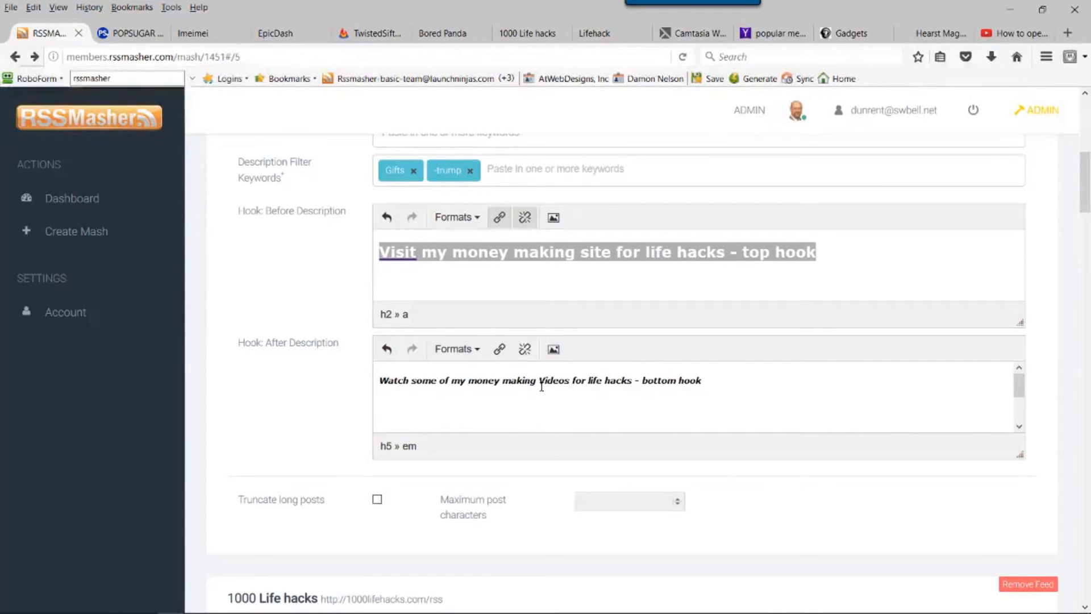
Link the word "Videos" in the global after-description hook to the copied YouTube video URL, opening in a new window.
double_click(548, 382)
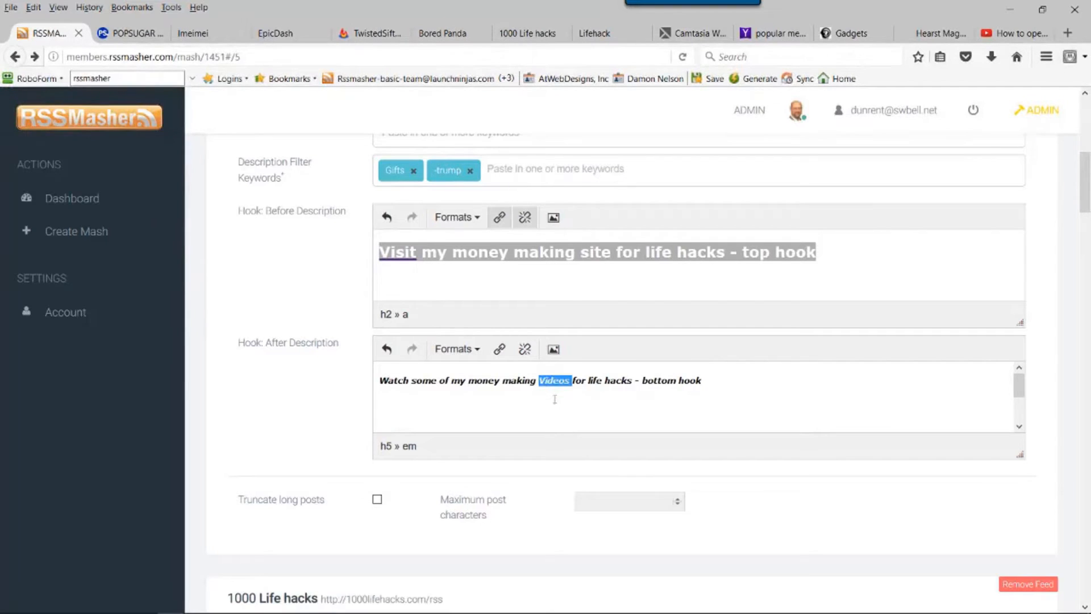
left_click(499, 348)
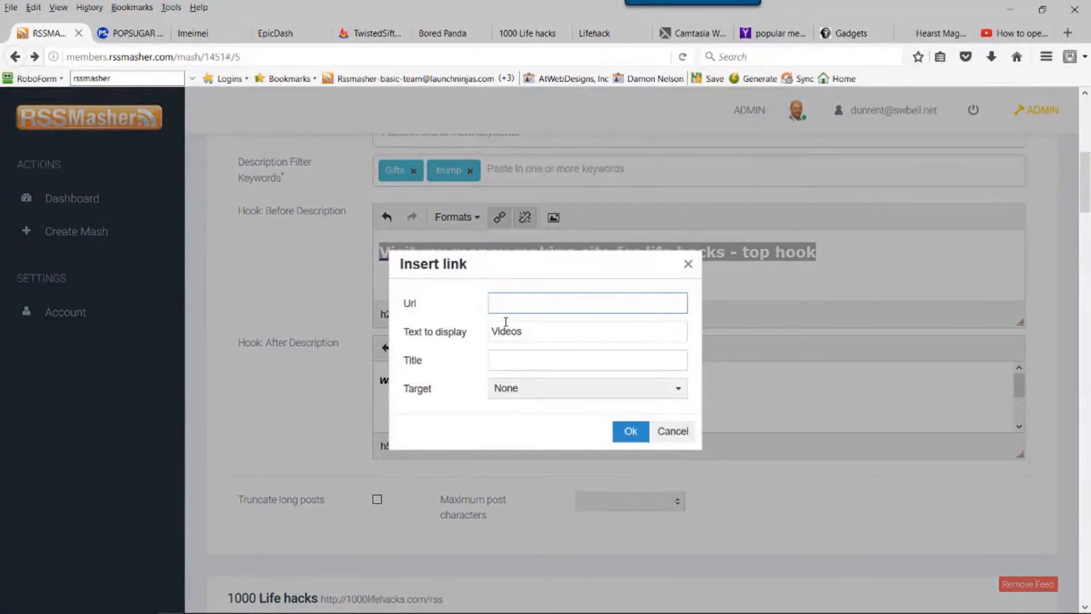
key("ctrl+v")
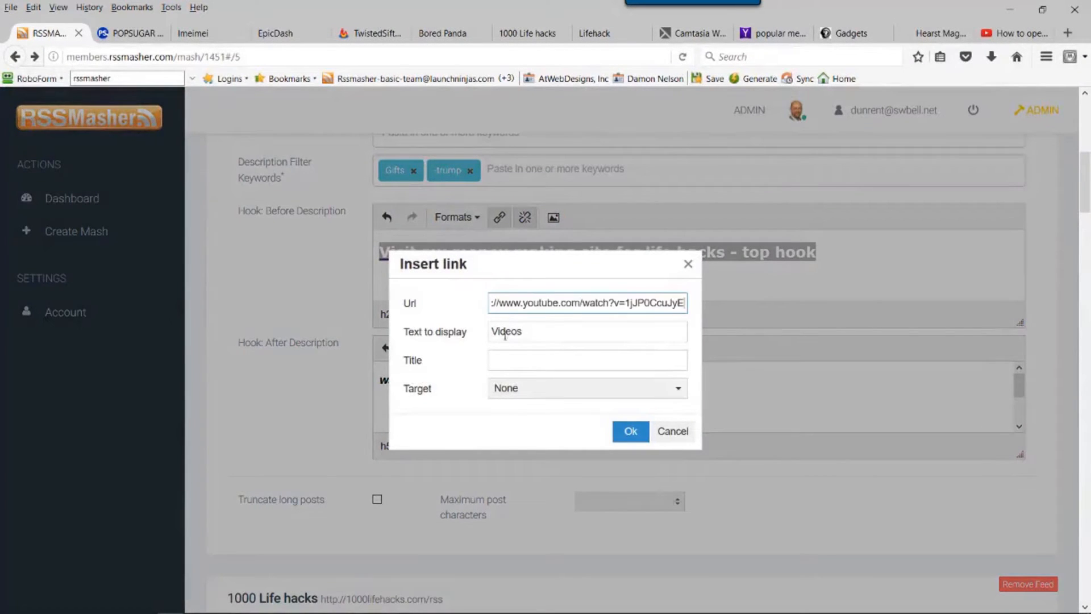
left_click(532, 396)
left_click(534, 435)
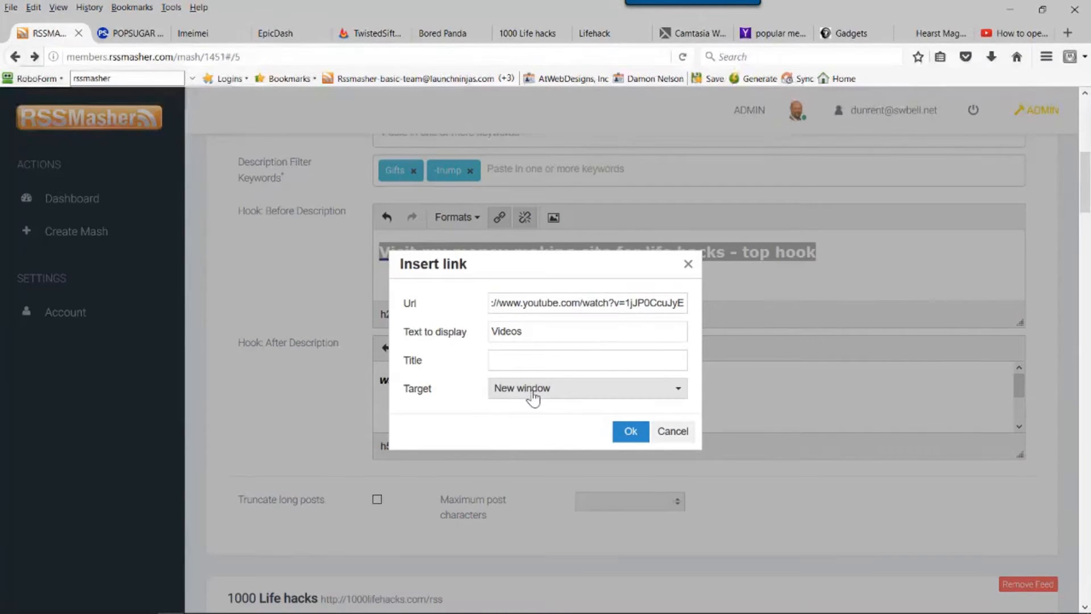
left_click(630, 431)
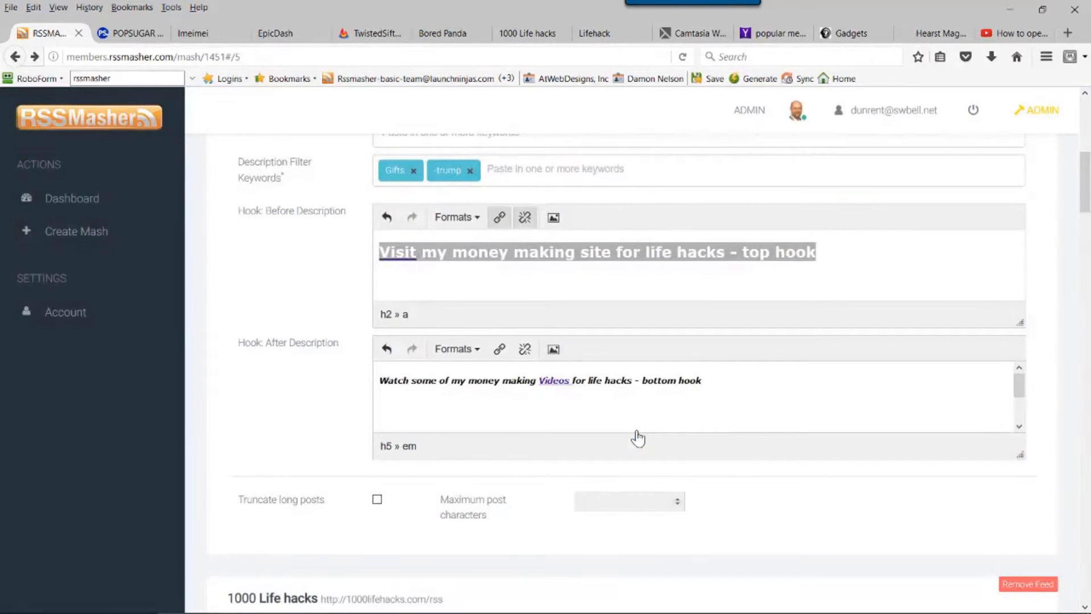
Save the mash and generate its preview.
scroll(764, 462, "up", 7)
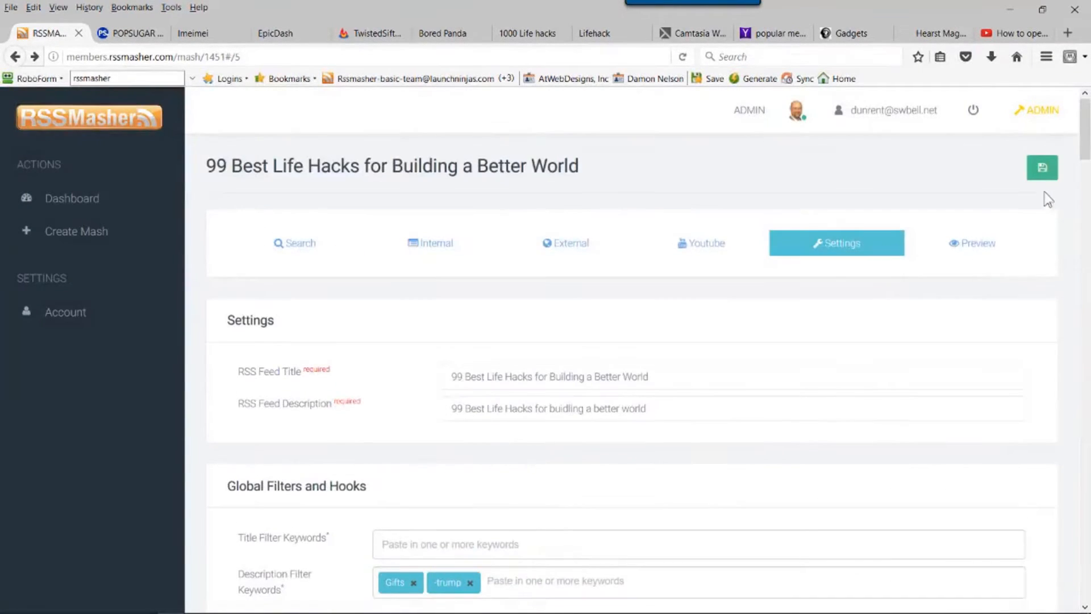
left_click(1042, 170)
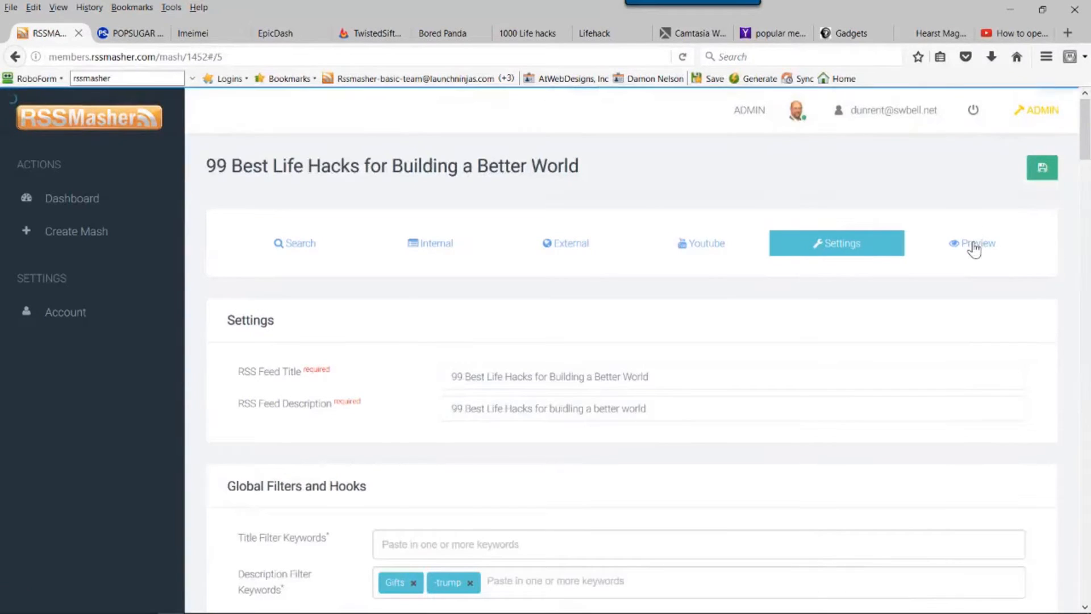
left_click(974, 245)
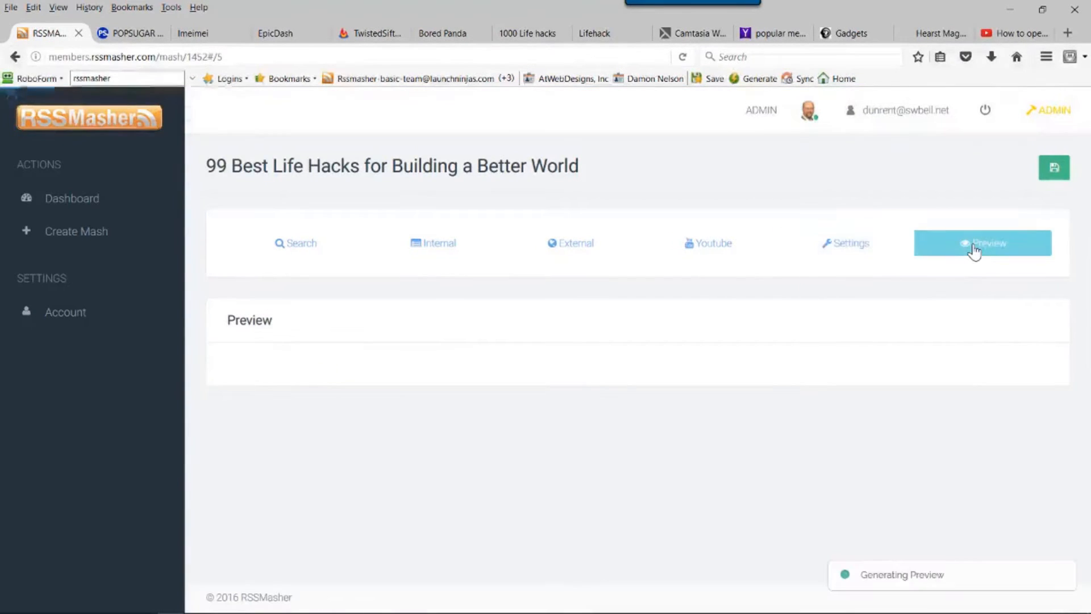
scroll(891, 348, "down", 3)
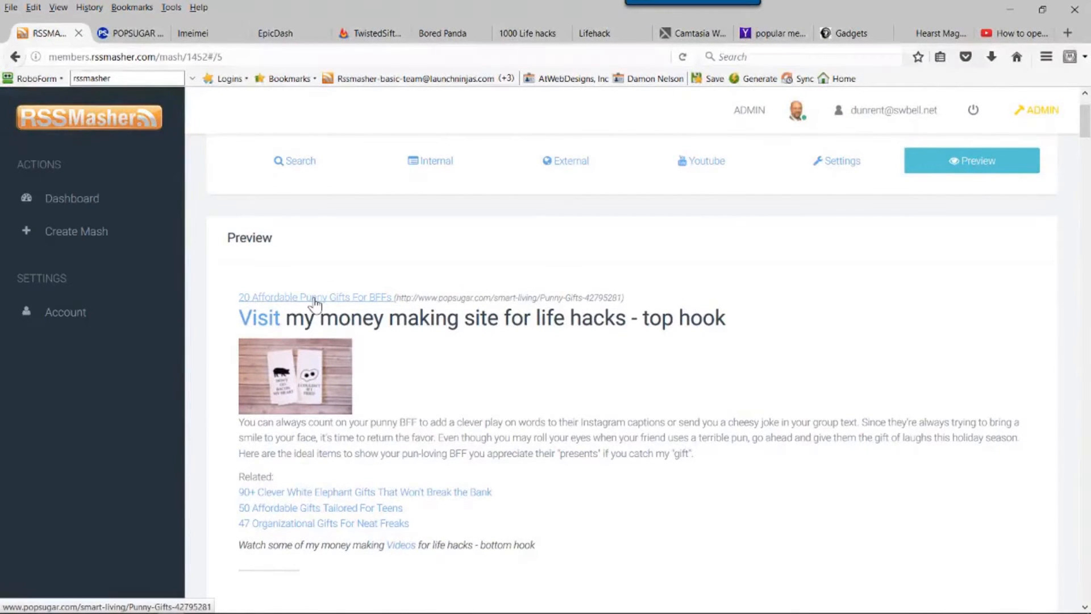
Test the first previewed post's title link, return to the preview, and test the "Visit" link in its top hook.
left_click(315, 298)
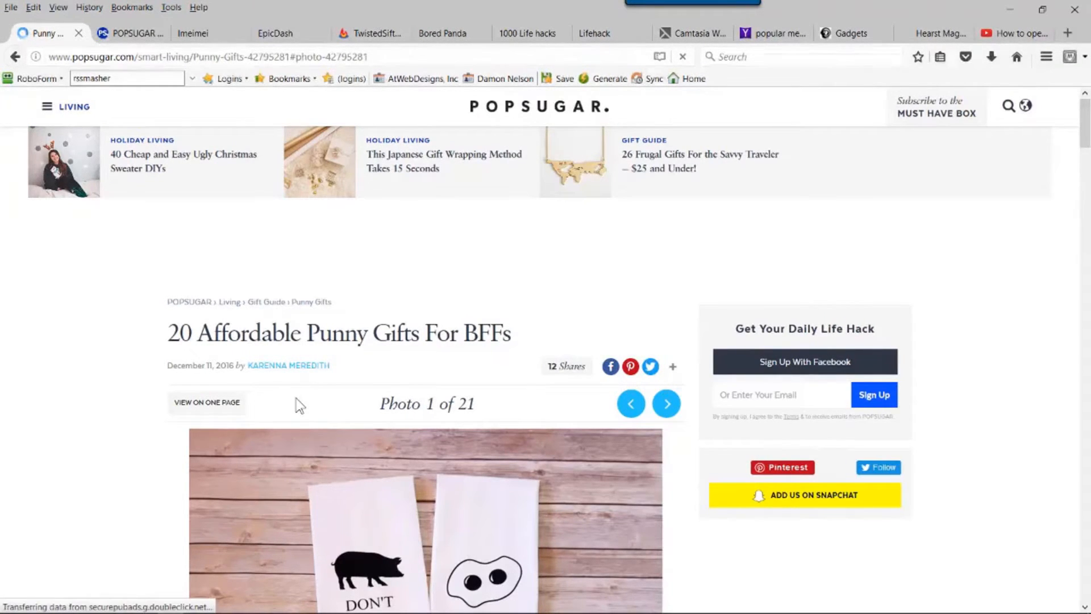
key("alt+Left")
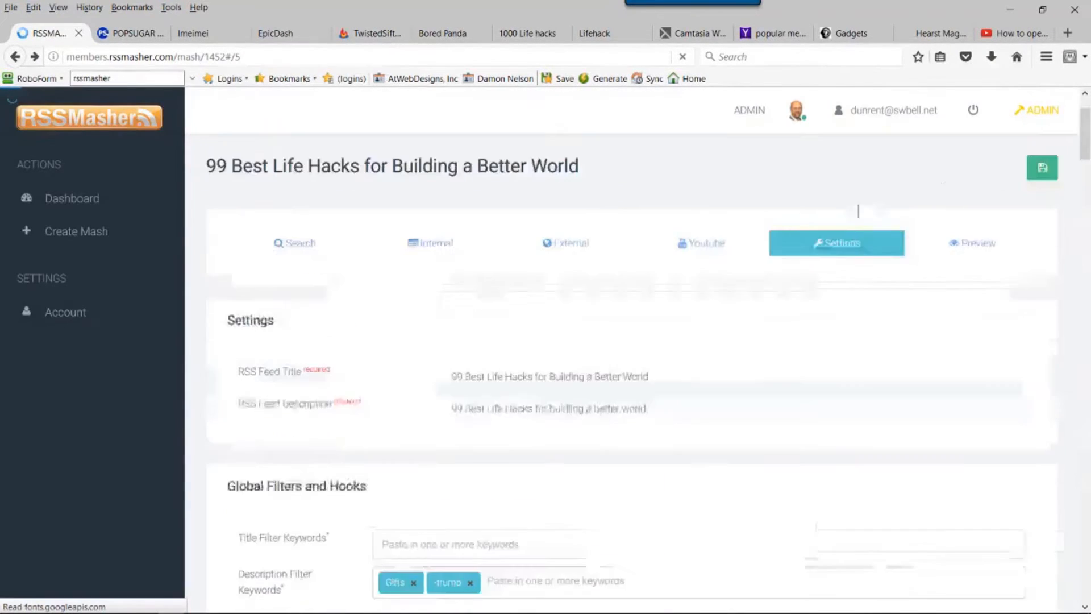
left_click(973, 250)
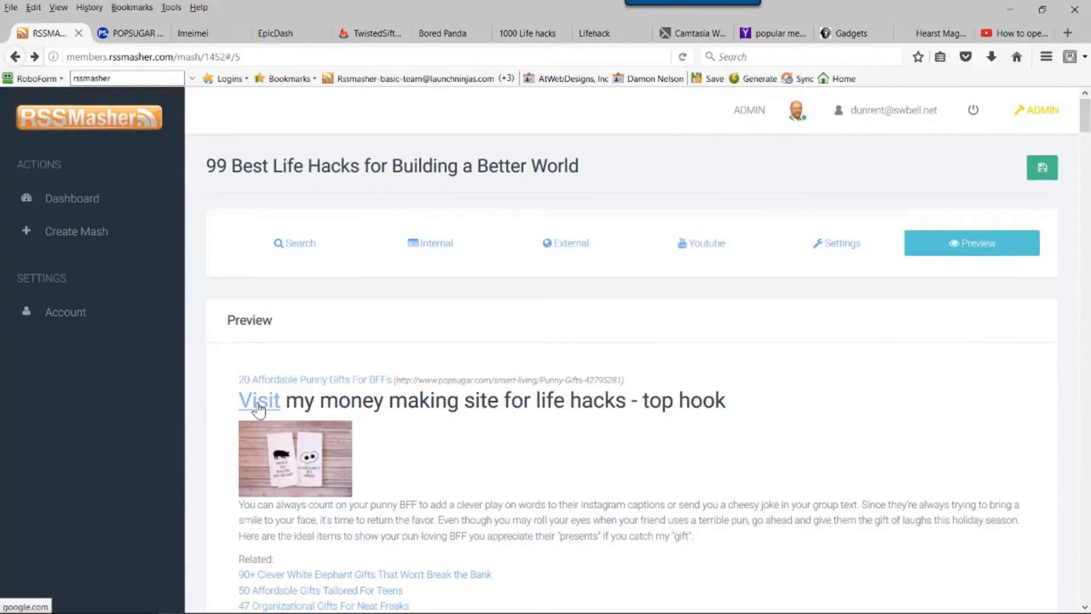
left_click(259, 402)
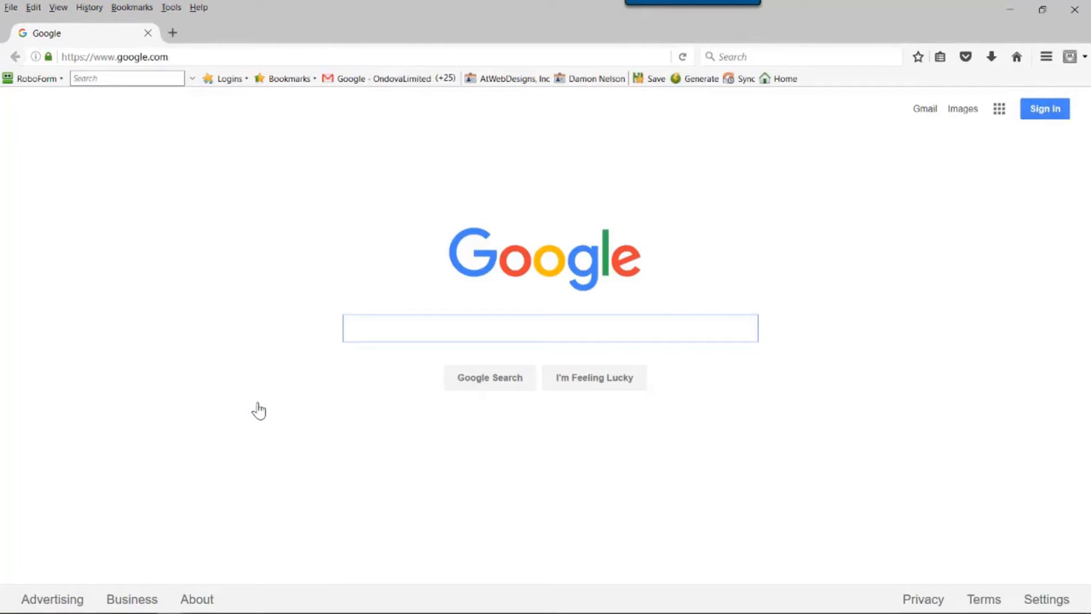
left_click(1075, 9)
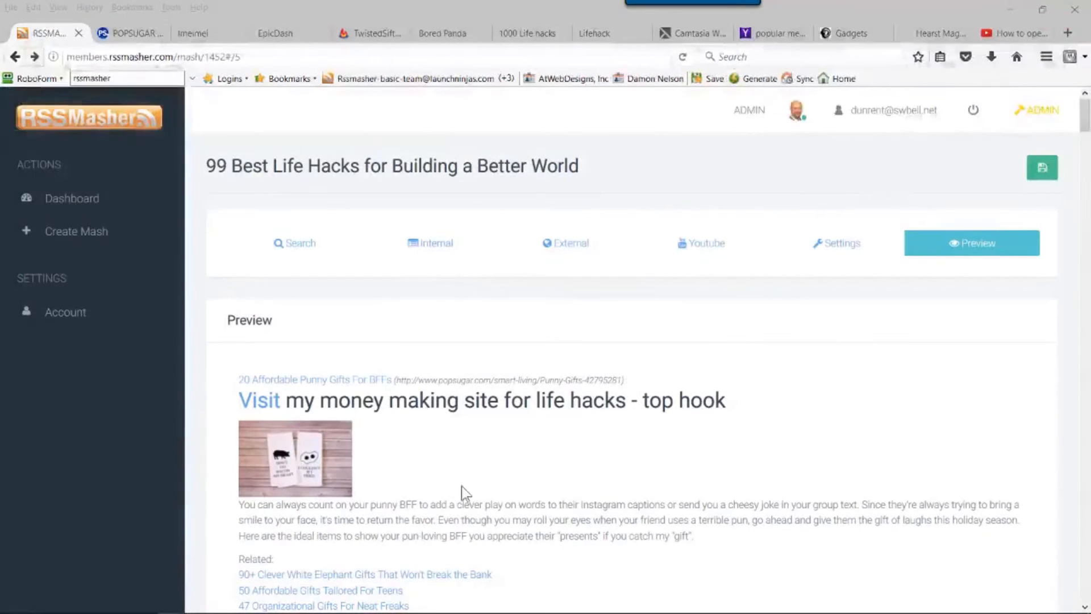
Test the "Videos" link in the first post's bottom hook, pause the video and return to the RSSMasher preview.
scroll(382, 486, "down", 5)
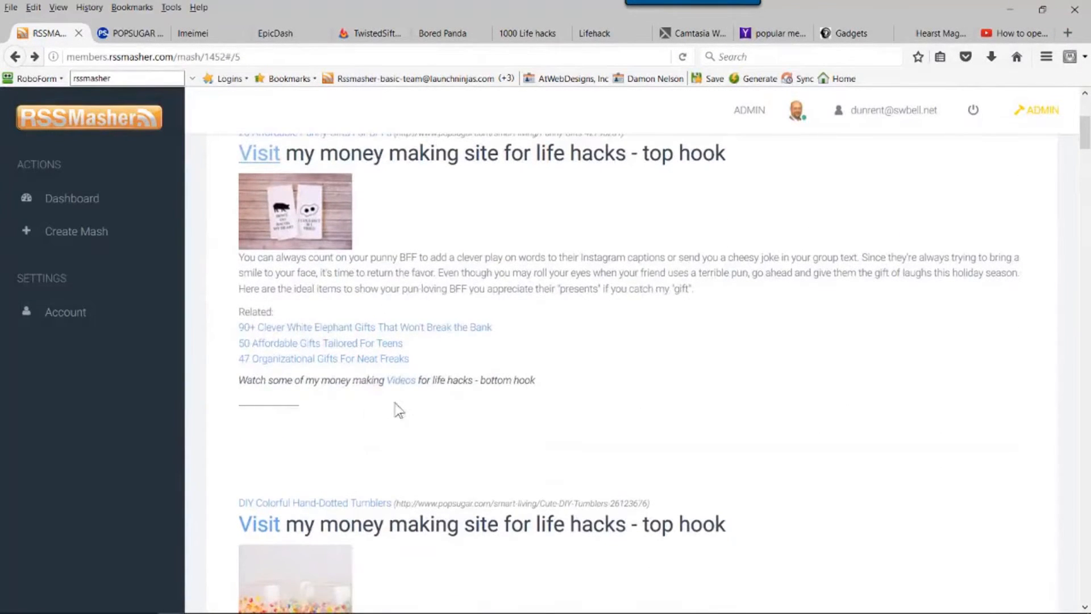
left_click(400, 381)
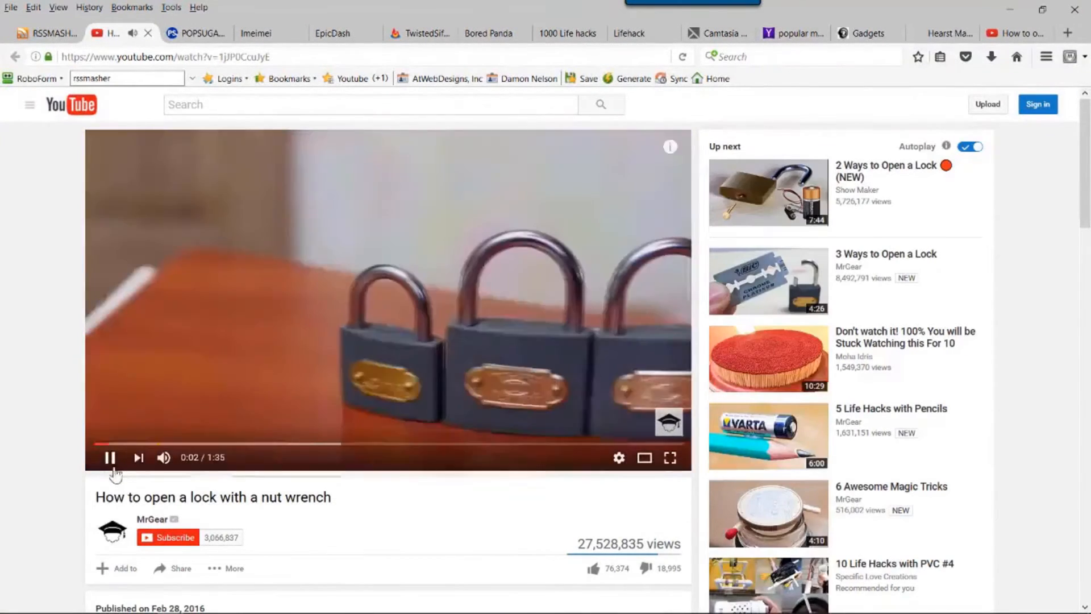
left_click(113, 468)
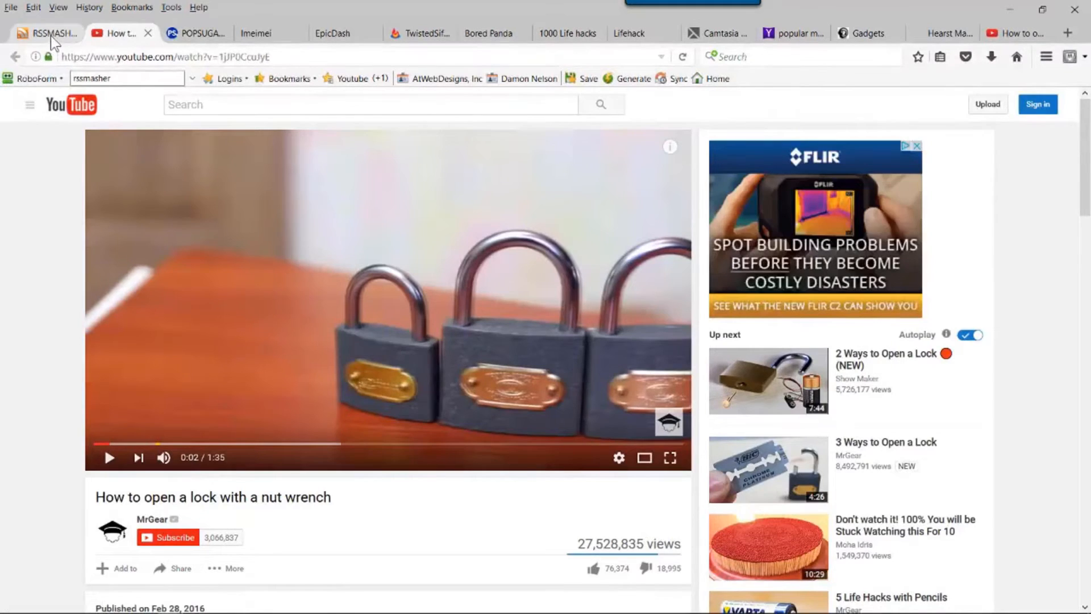
left_click(50, 34)
Enable truncation of long posts in the global settings with a maximum of 1000 characters, and save the mash.
scroll(627, 248, "up", 5)
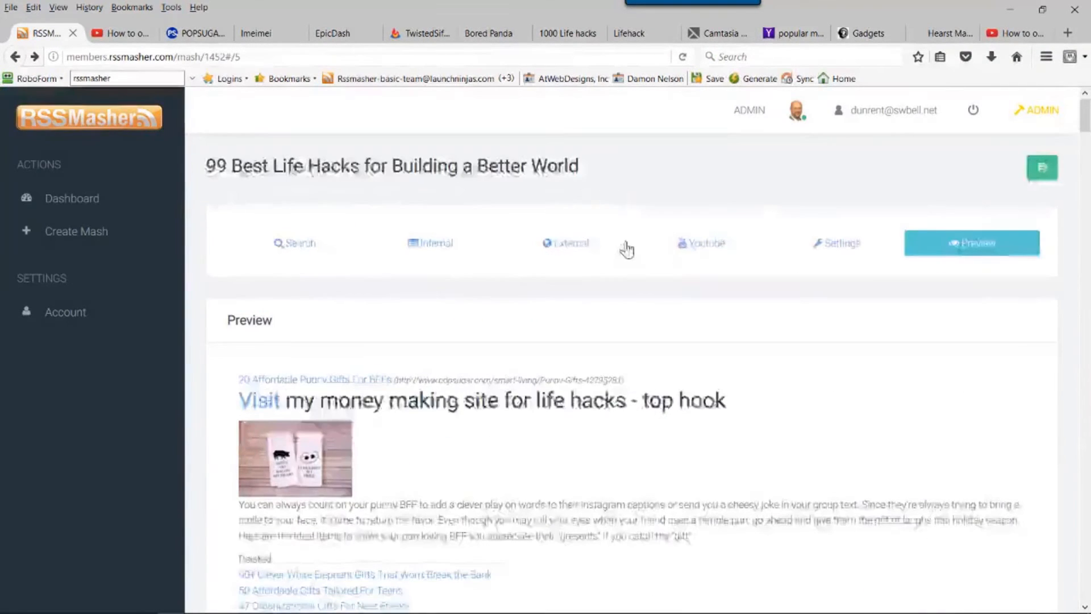
left_click(828, 256)
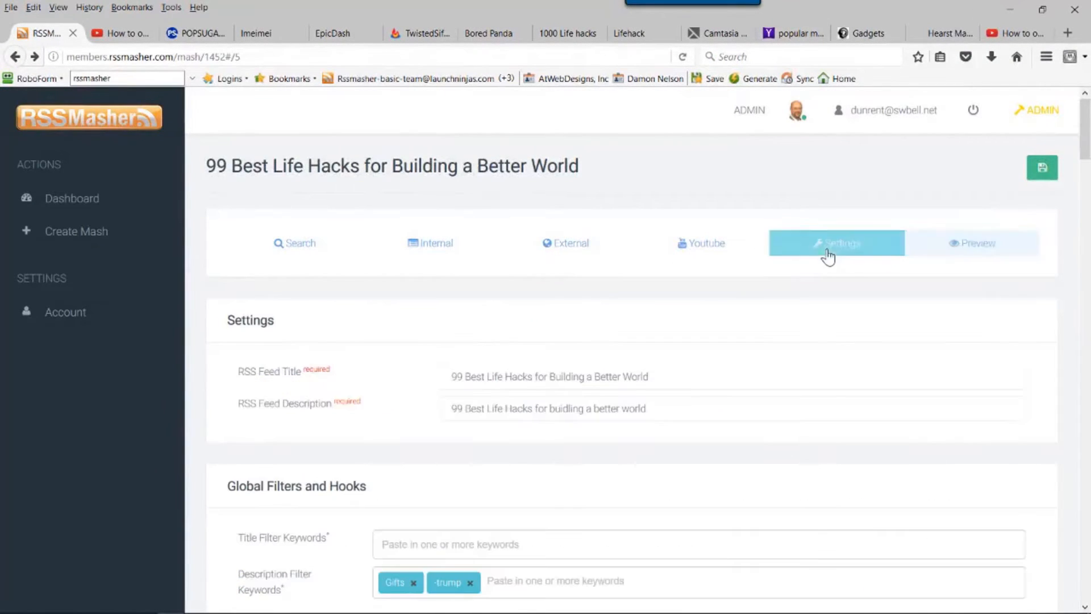
scroll(806, 353, "down", 5)
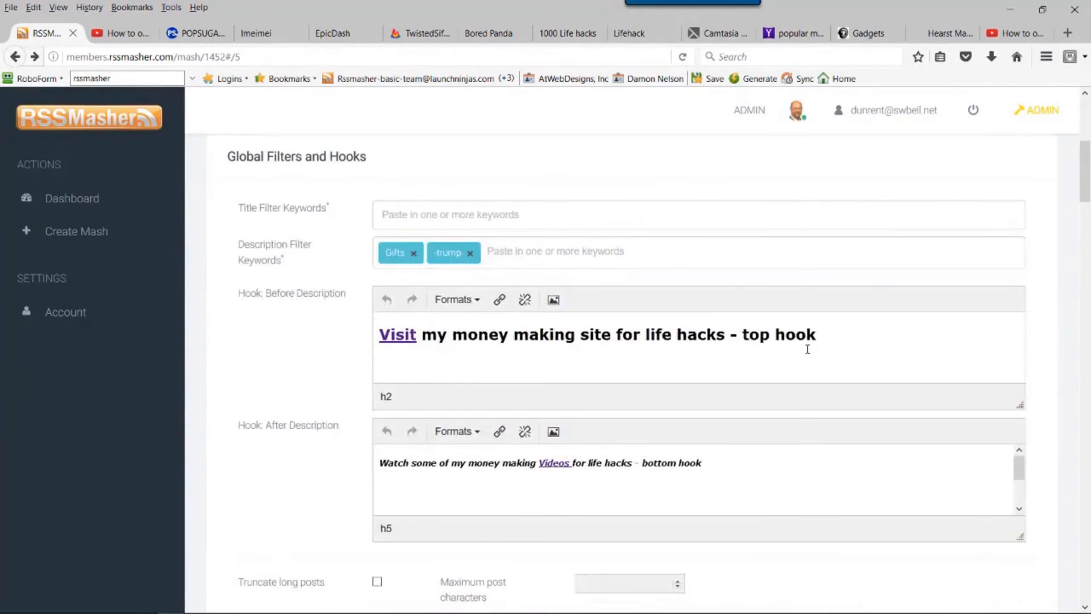
scroll(807, 349, "down", 5)
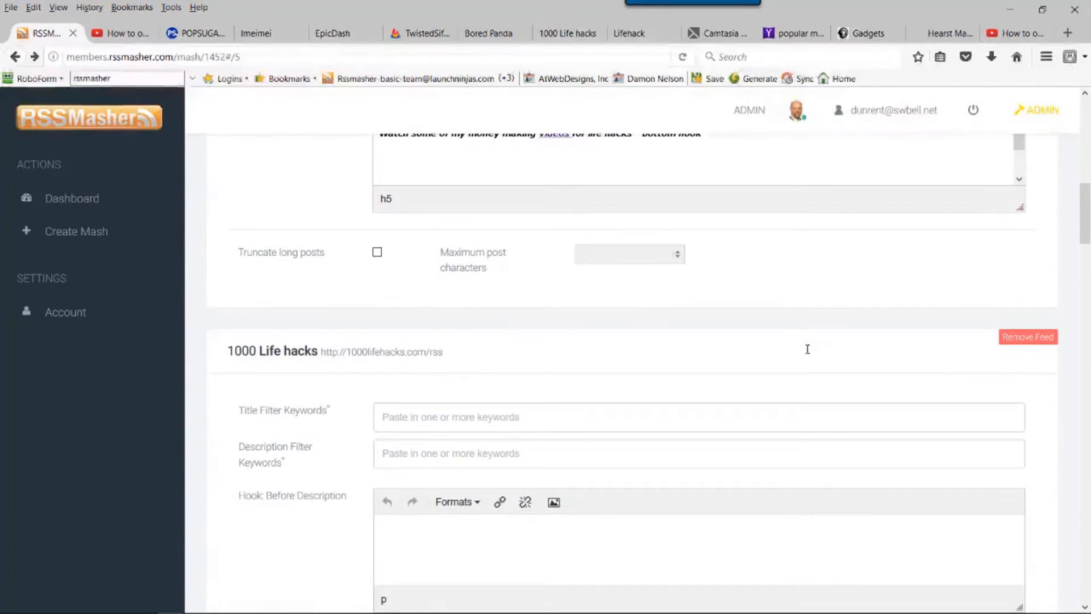
left_click(377, 252)
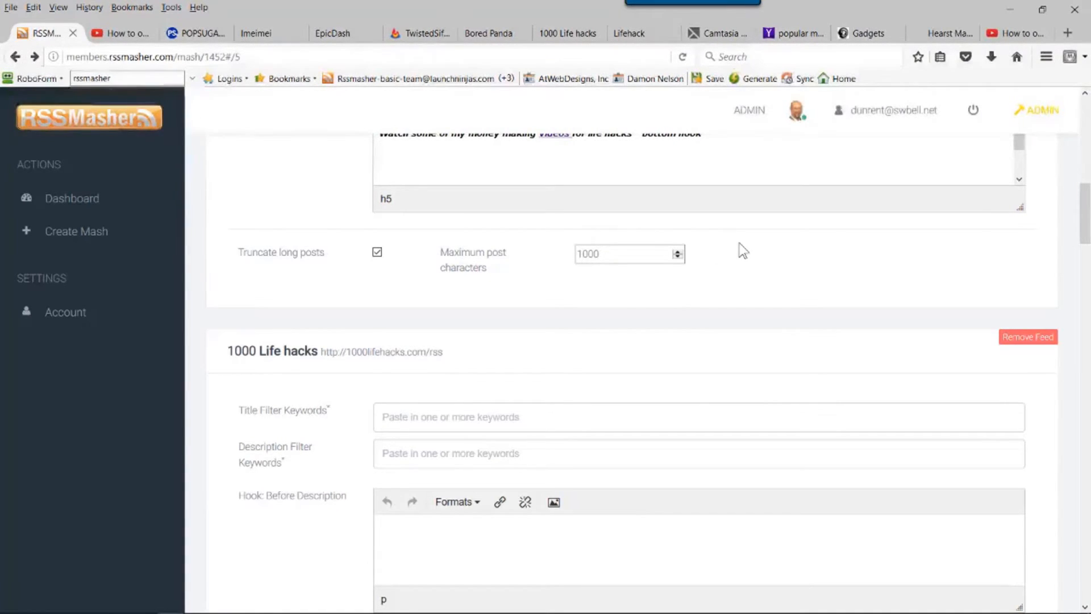
scroll(852, 263, "up", 10)
scroll(856, 266, "up", 2)
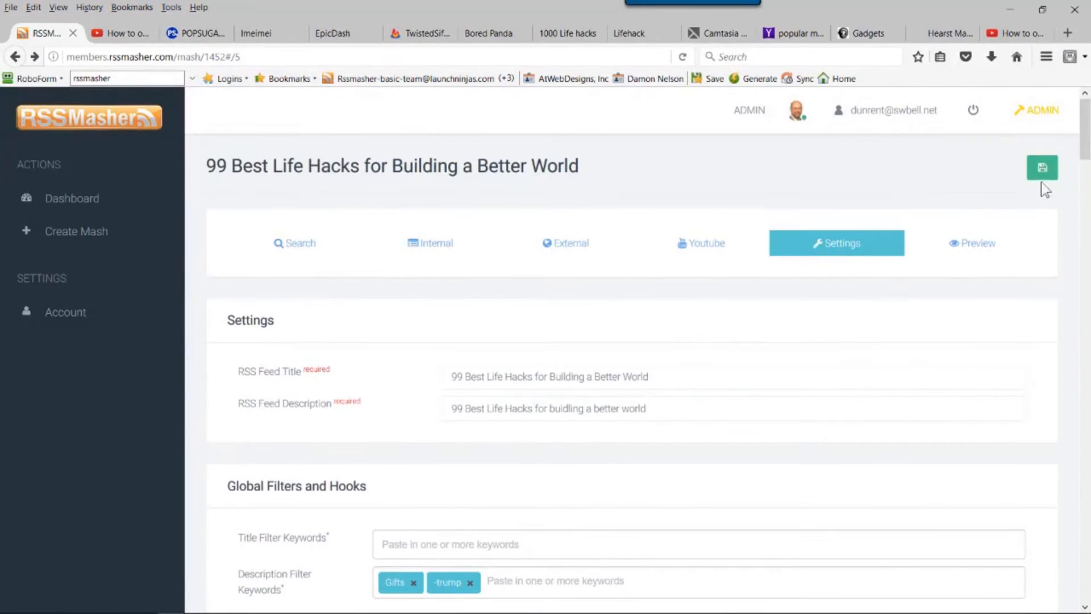
left_click(1043, 173)
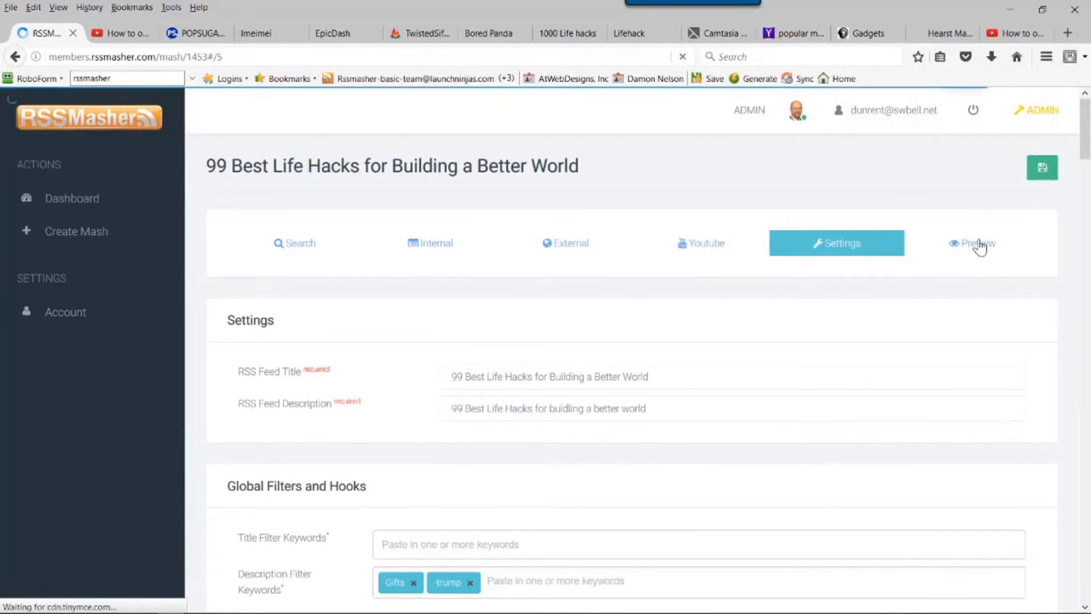
Preview the mash again and examine how long posts are cut off and where the top and bottom hooks appear.
left_click(978, 244)
scroll(848, 369, "down", 10)
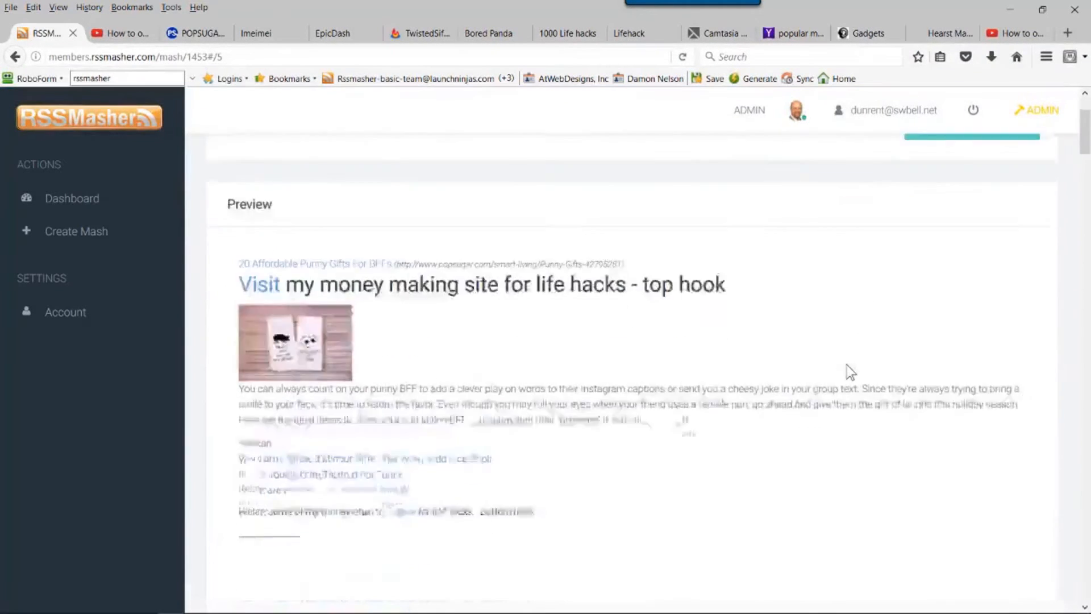
scroll(850, 369, "down", 15)
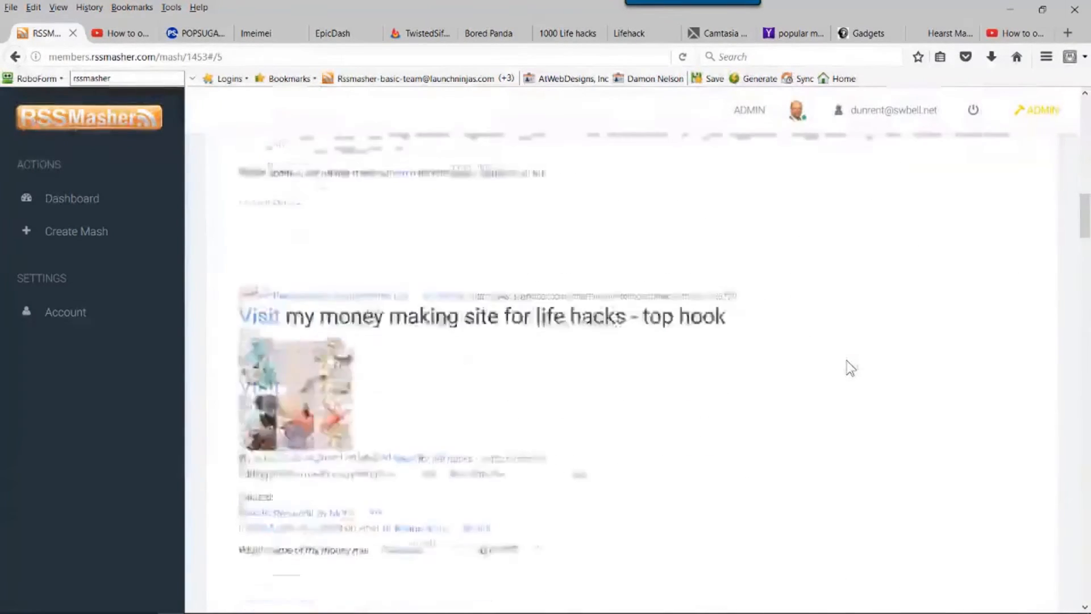
scroll(850, 369, "down", 10)
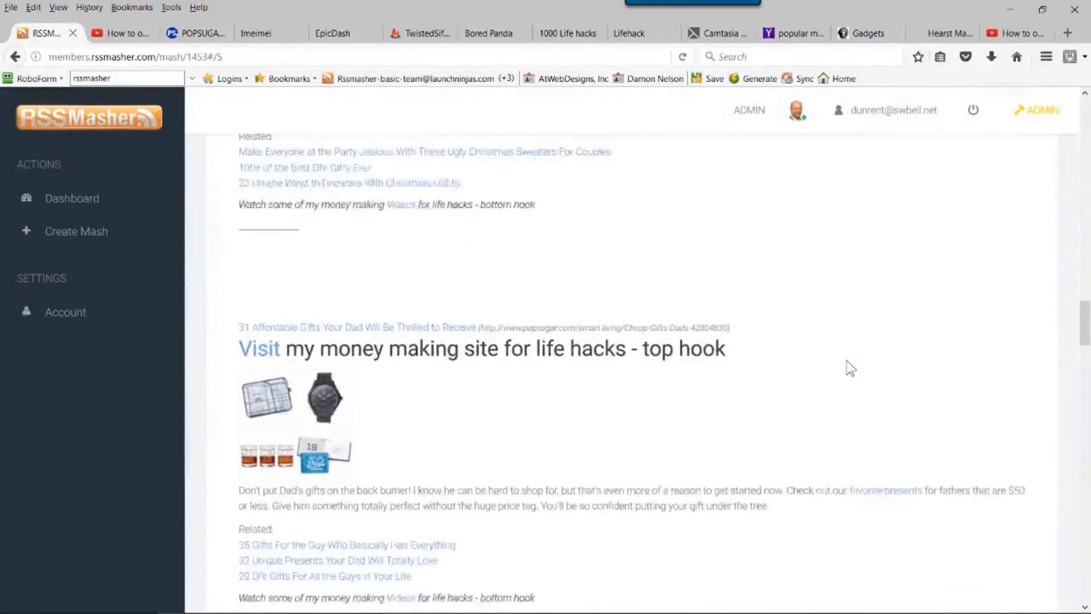
scroll(847, 360, "down", 10)
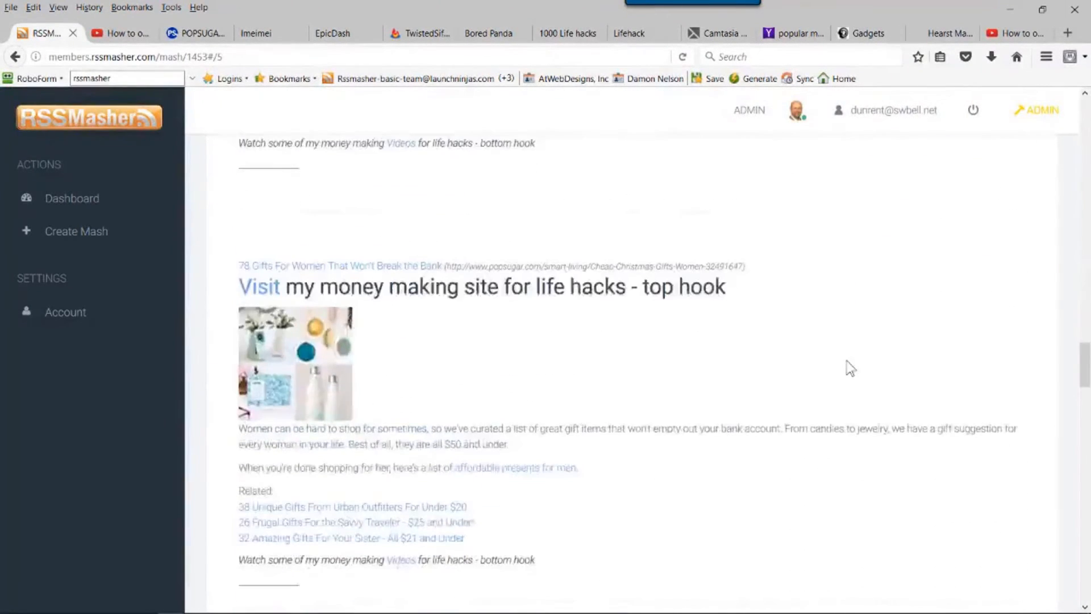
scroll(851, 369, "down", 5)
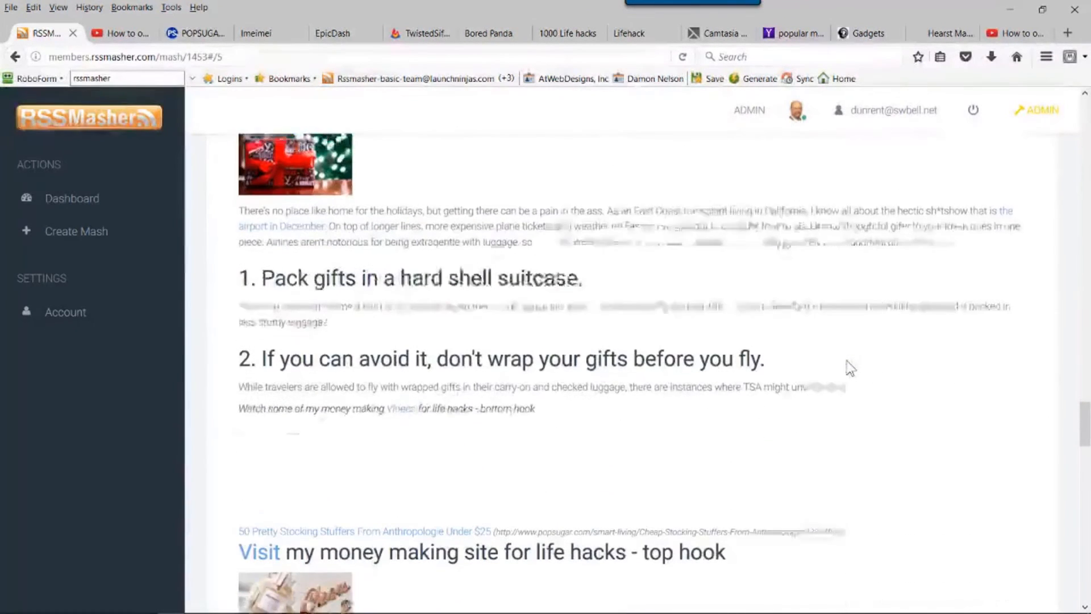
scroll(380, 329, "up", 4)
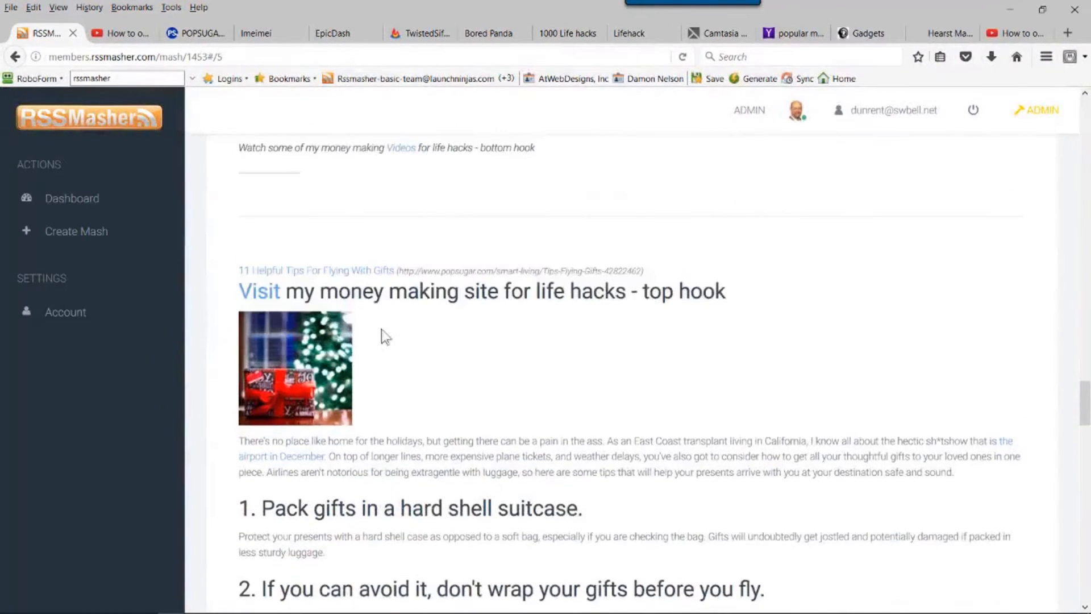
scroll(381, 329, "down", 2)
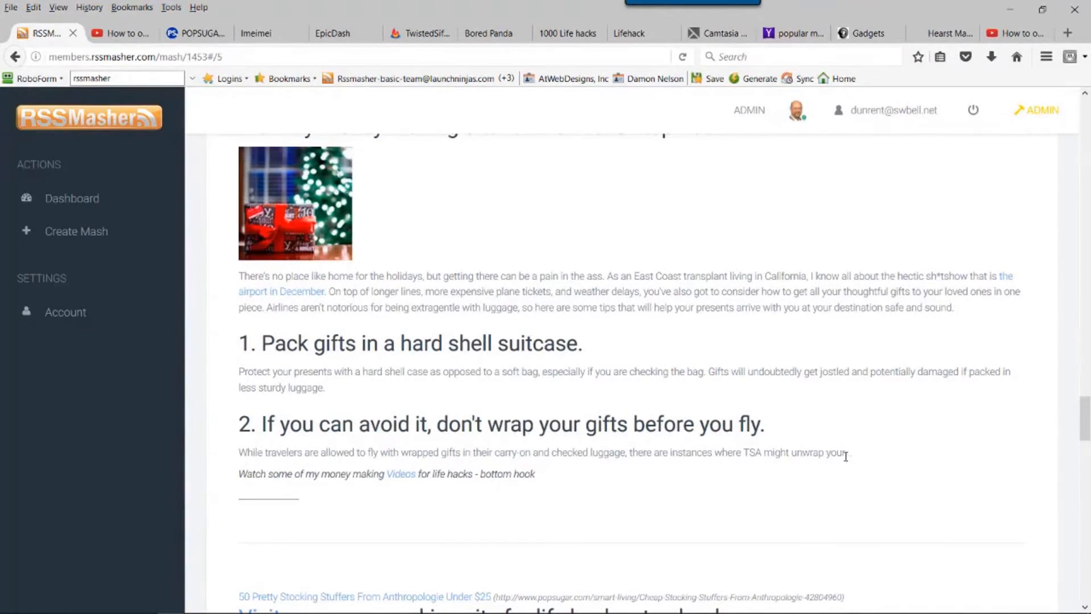
scroll(744, 418, "up", 5)
scroll(745, 414, "down", 10)
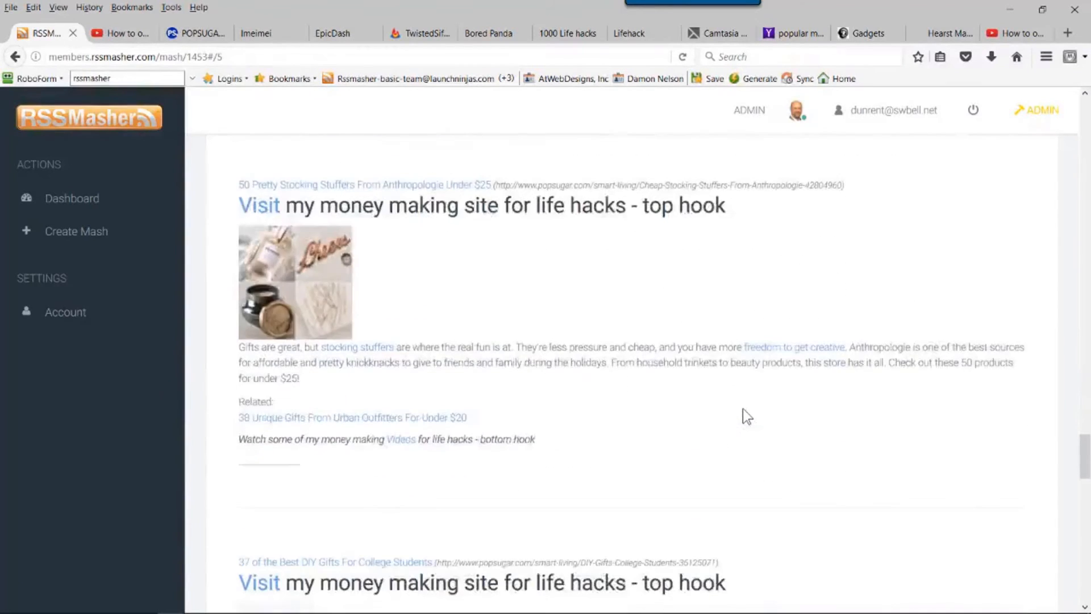
scroll(745, 416, "down", 15)
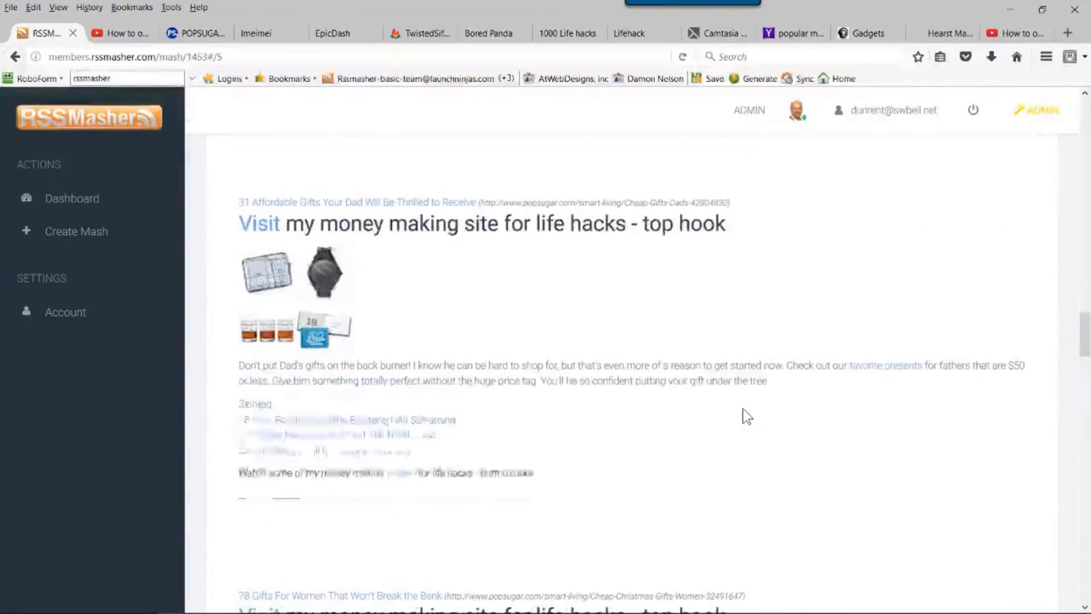
scroll(748, 397, "up", 5)
scroll(751, 356, "up", 20)
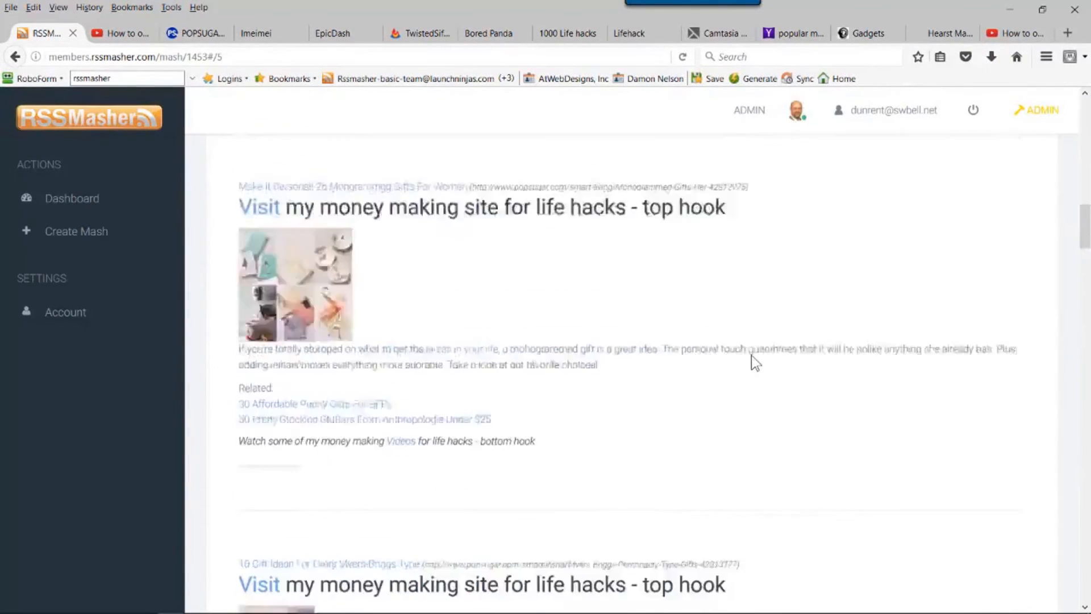
scroll(751, 356, "up", 3)
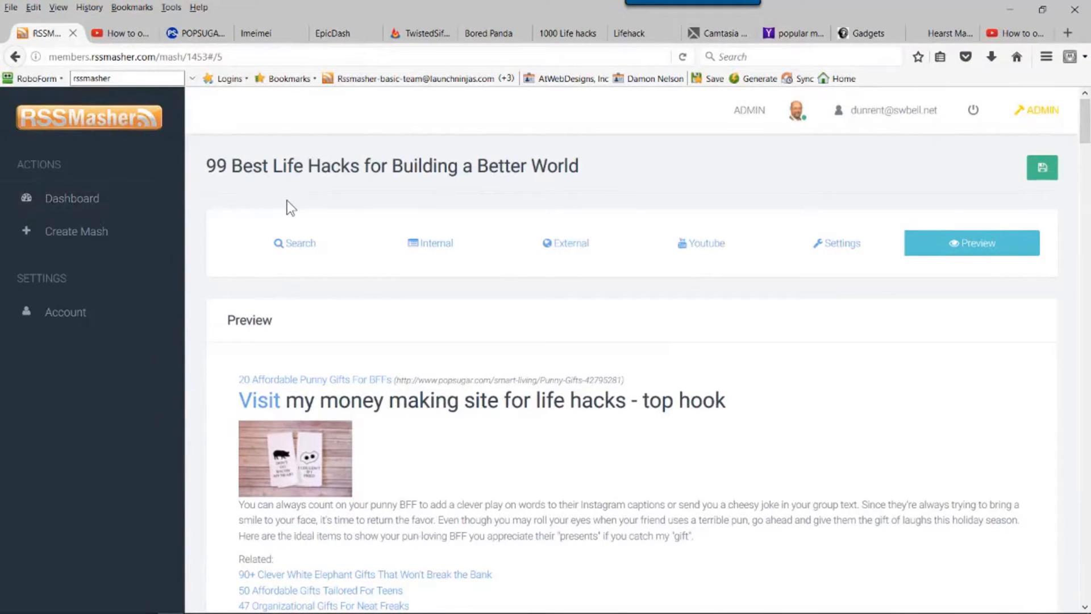
Remove the "1000 Life hacks" feed from the mash in its settings.
left_click(842, 244)
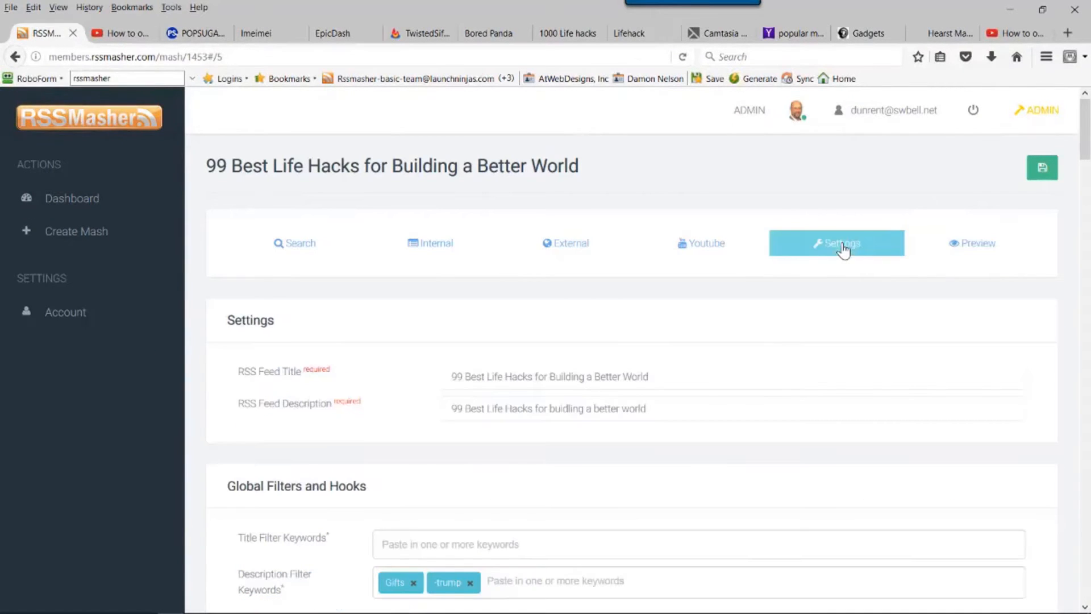
scroll(670, 463, "down", 3)
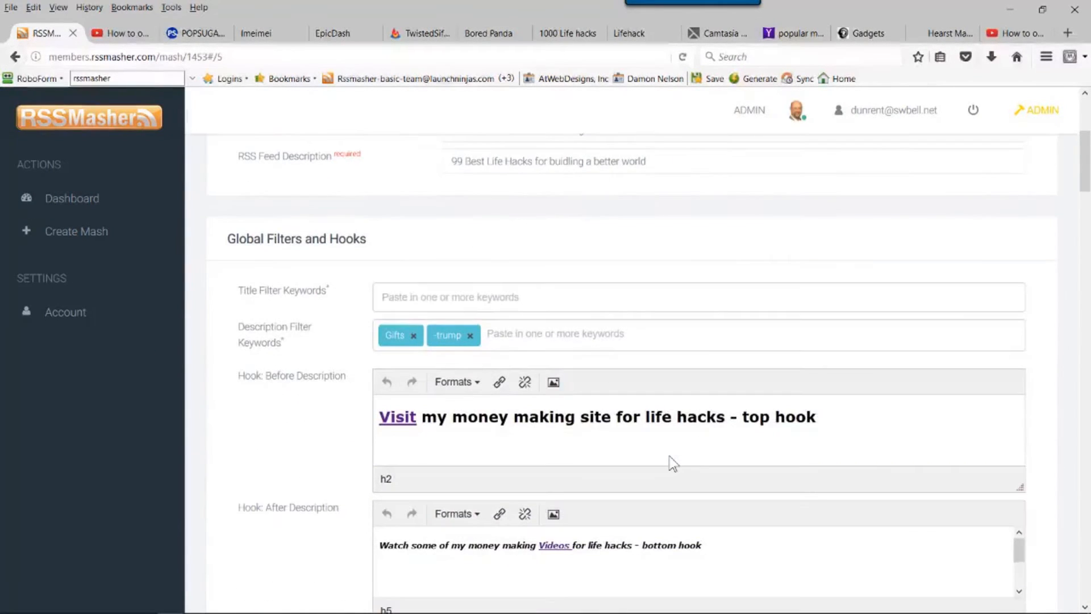
scroll(671, 463, "down", 6)
scroll(672, 463, "down", 5)
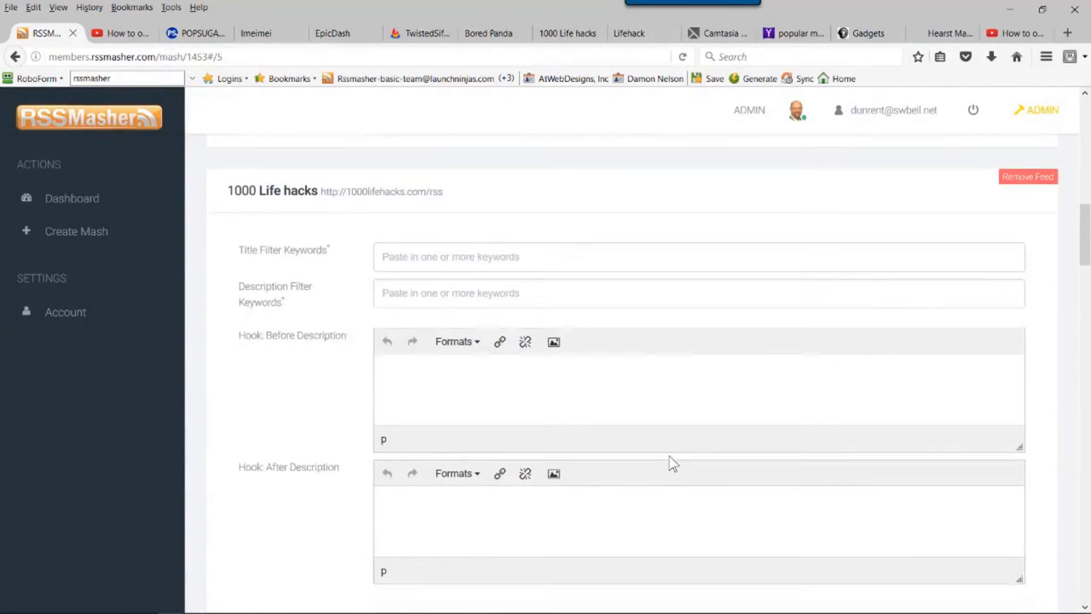
scroll(672, 463, "up", 4)
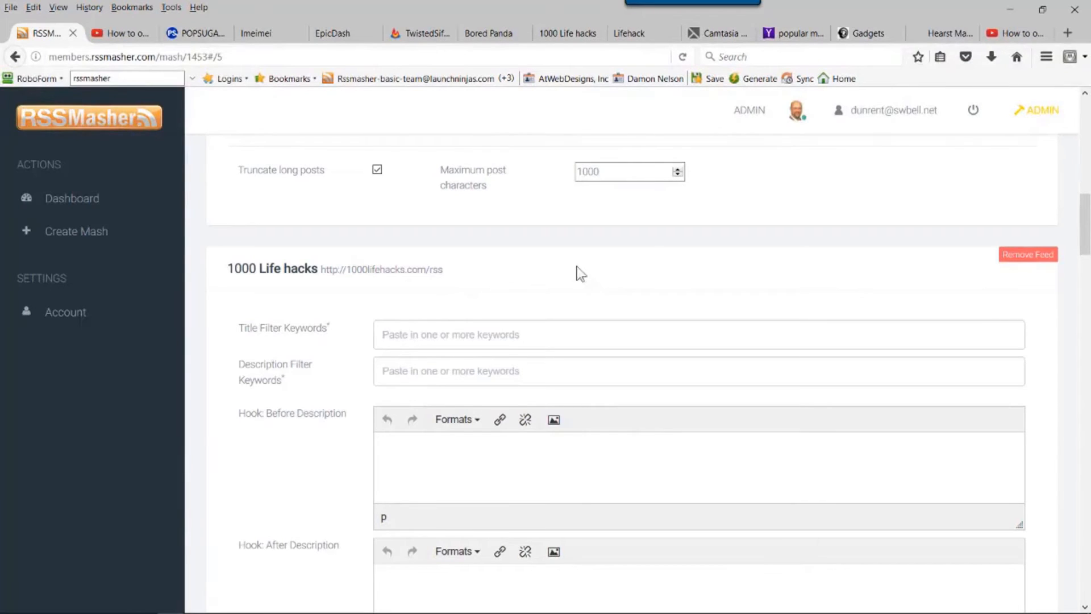
left_click(1013, 259)
Enable the [Read More..] link for the TwistedSifter feed and turn it back off.
scroll(858, 336, "down", 1)
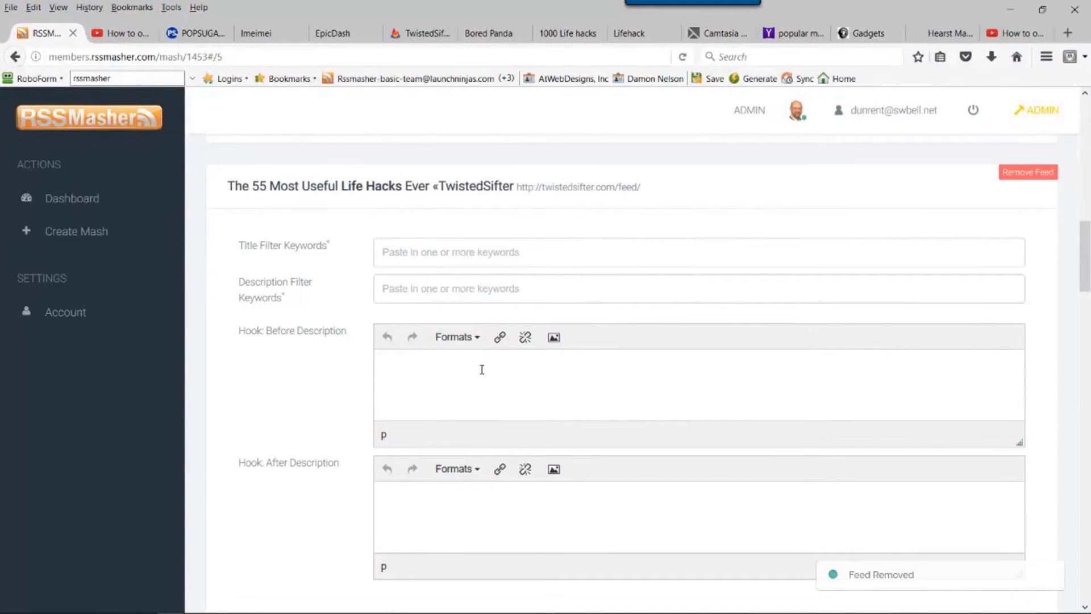
scroll(481, 370, "down", 1)
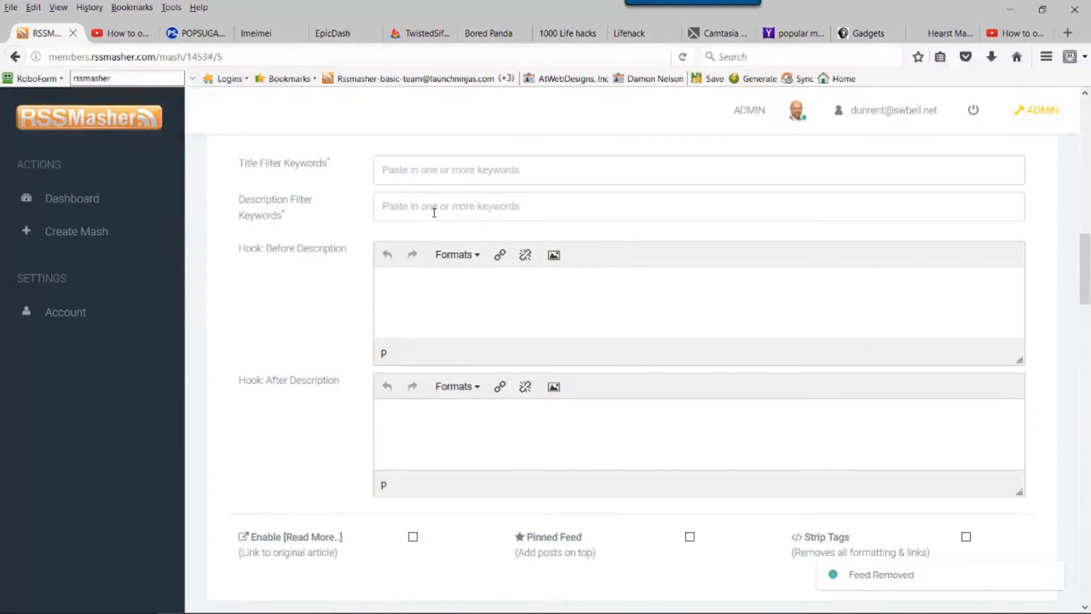
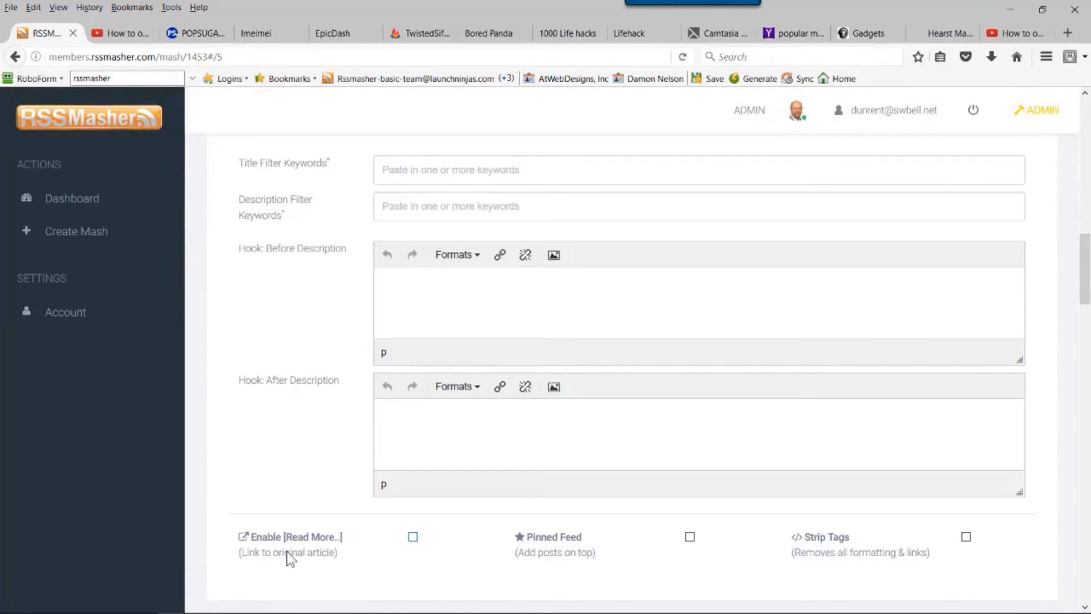
left_click(413, 537)
scroll(477, 511, "up", 4)
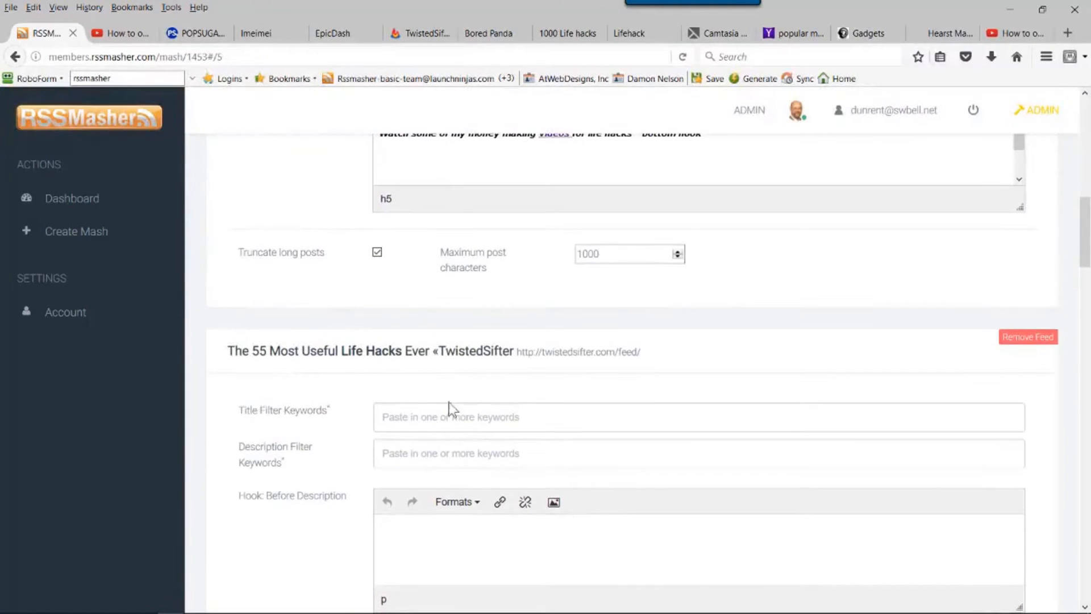
scroll(443, 422, "down", 7)
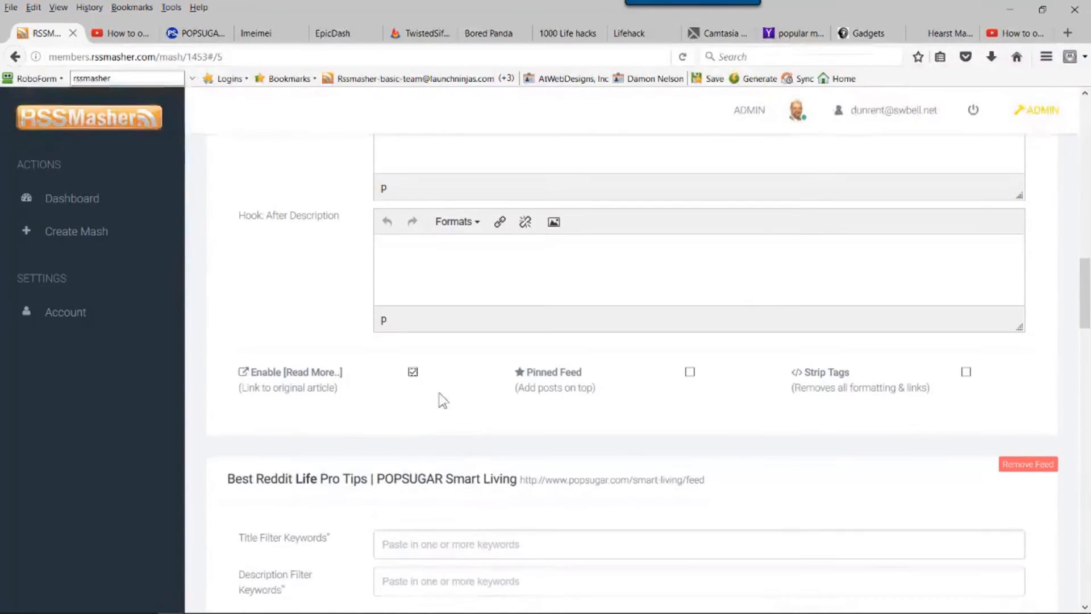
left_click(413, 372)
Check the settings of the remaining feeds and save the mash.
scroll(454, 446, "down", 9)
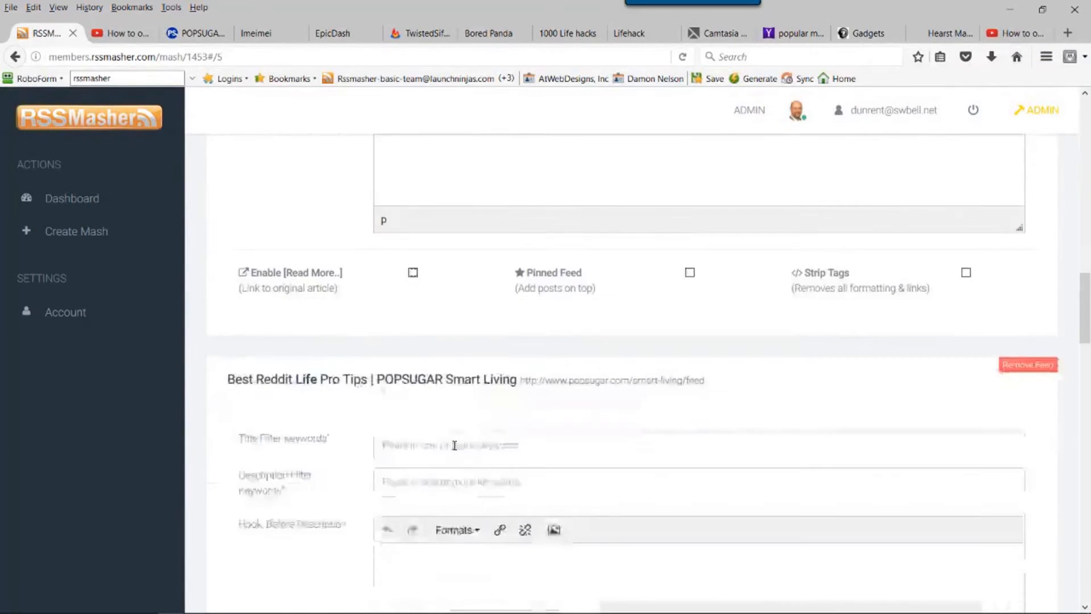
scroll(458, 455, "down", 20)
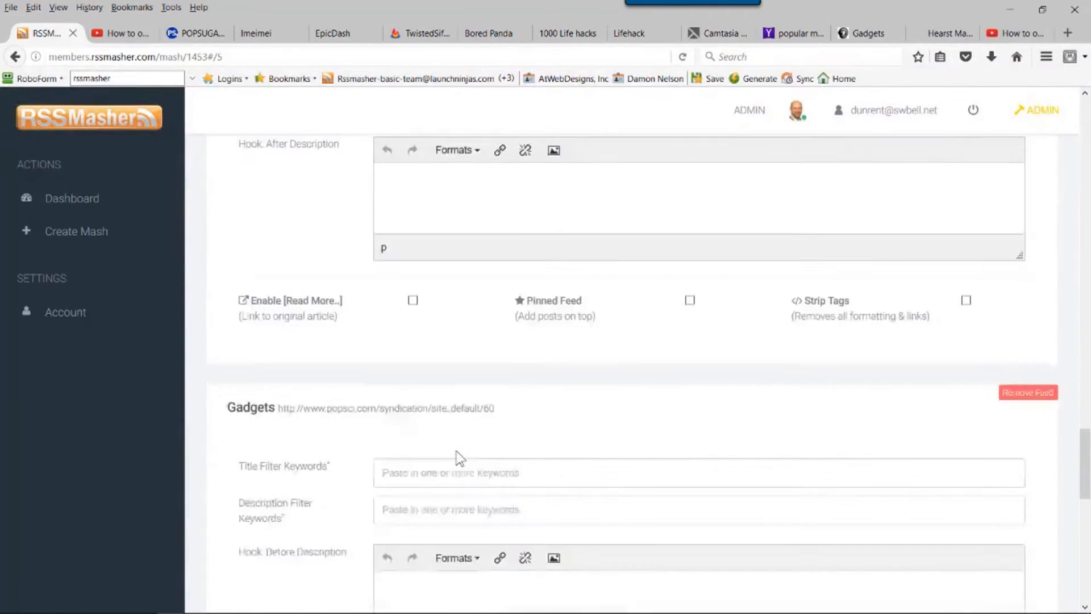
scroll(460, 457, "down", 2)
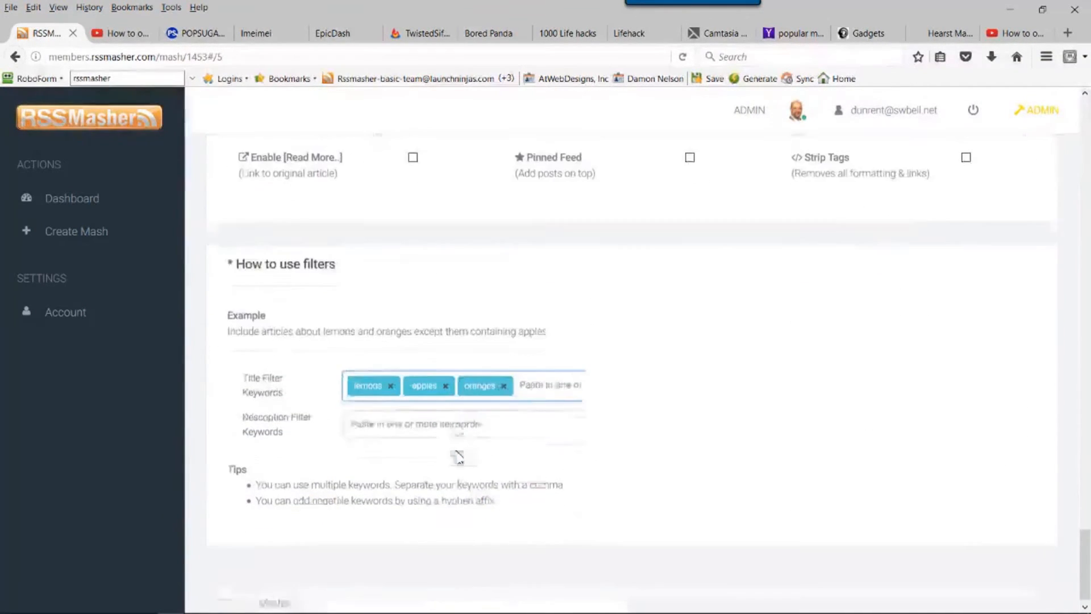
scroll(436, 419, "up", 20)
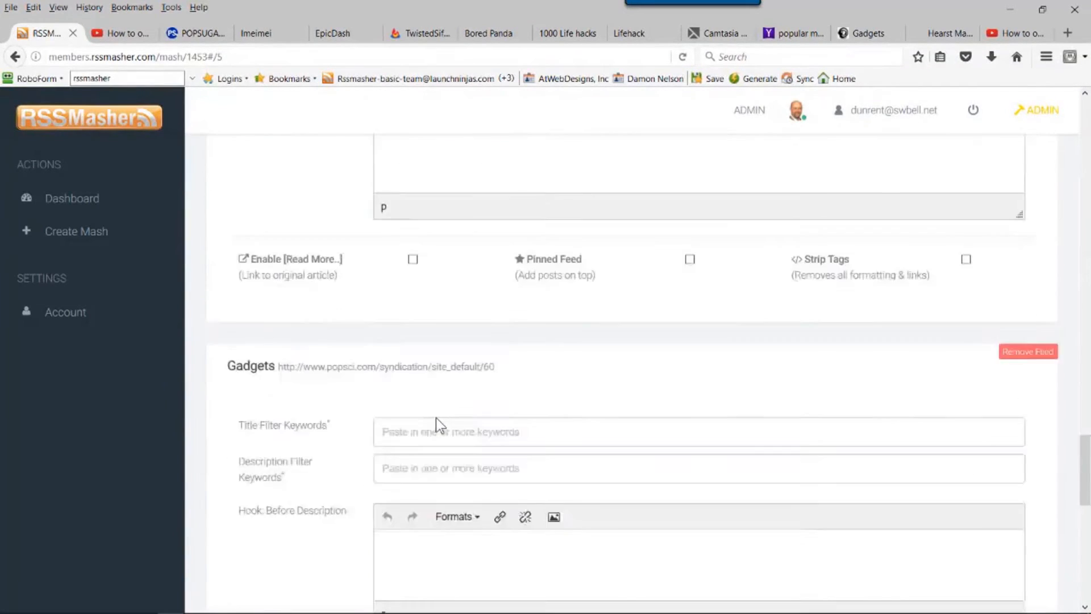
scroll(437, 425, "up", 2)
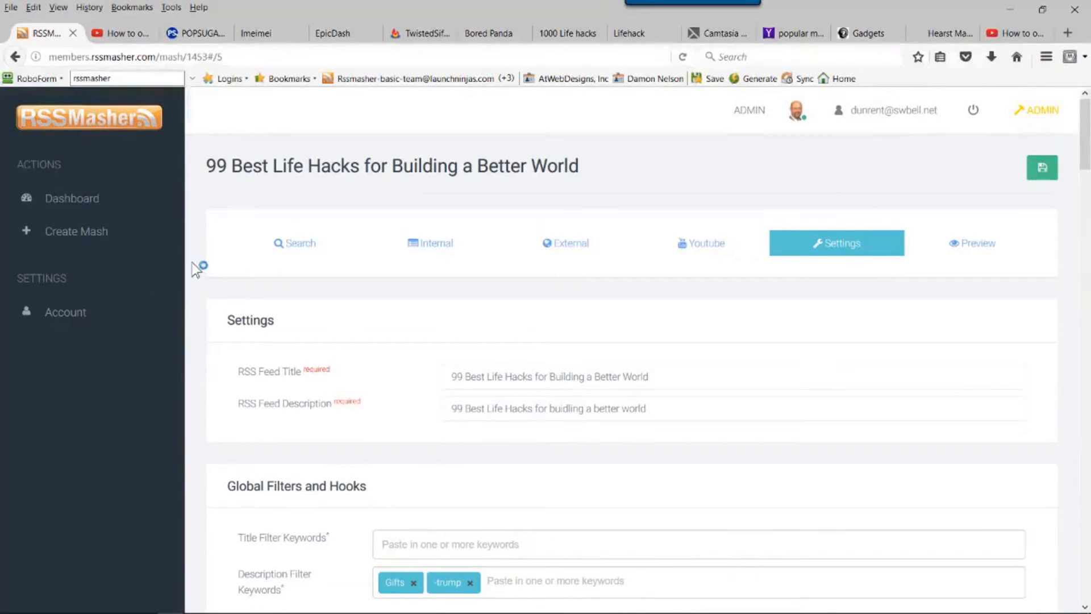
left_click(1043, 168)
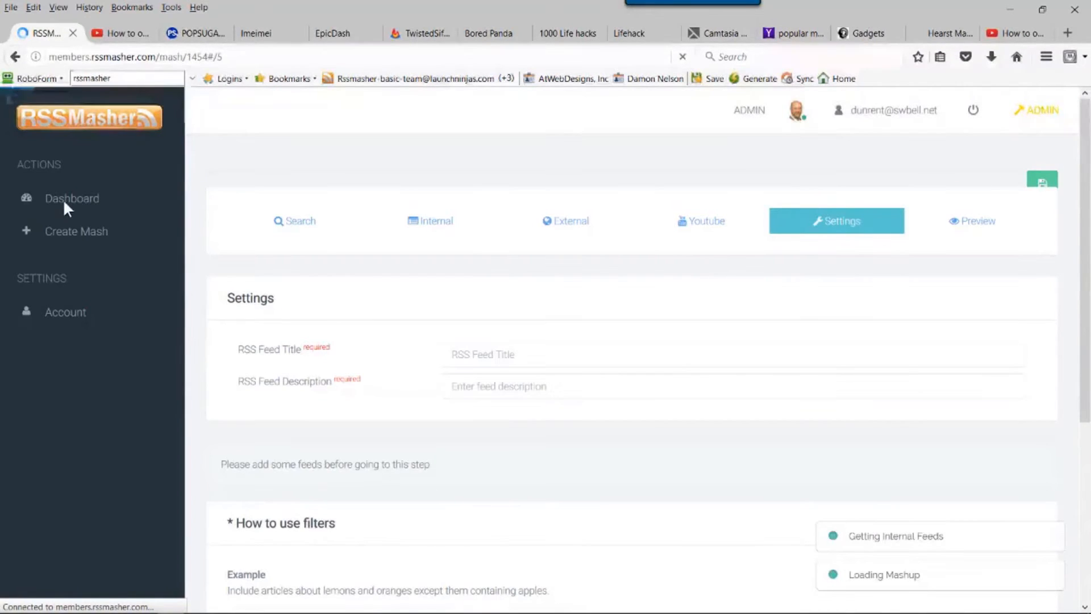
Open the RSS feed of the "99 Best Life Hacks for Building..." mash from the dashboard and examine its posts and hooks.
left_click(64, 203)
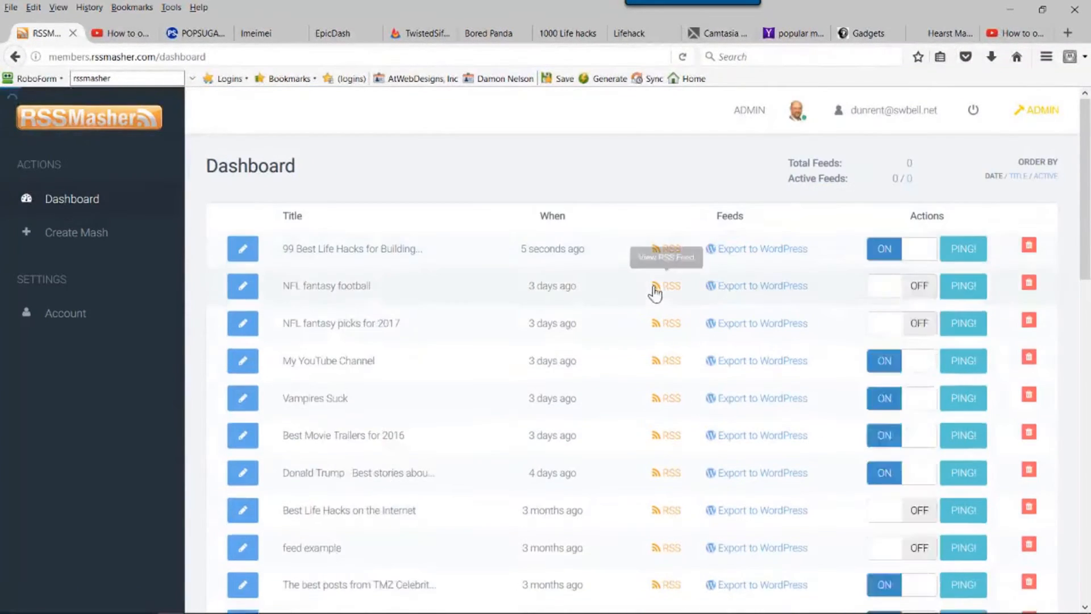
left_click(669, 252)
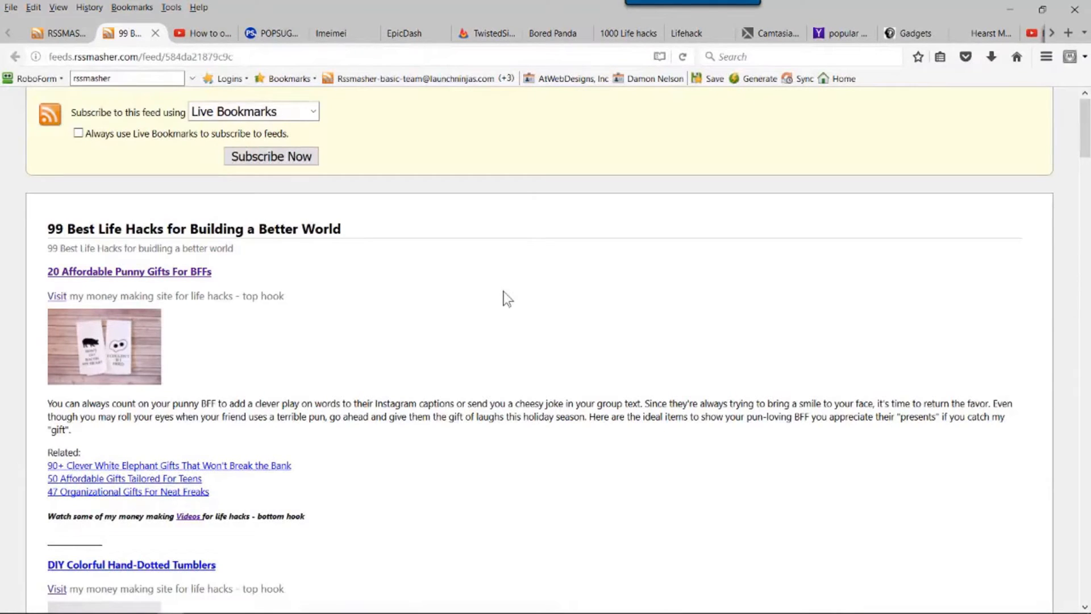
scroll(506, 297, "down", 5)
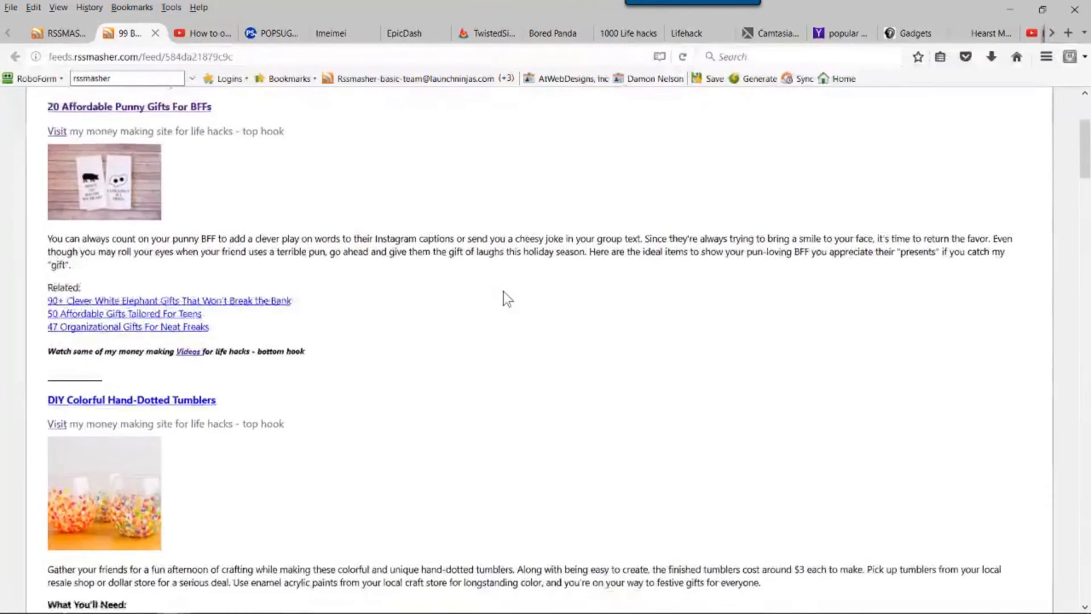
scroll(506, 297, "up", 5)
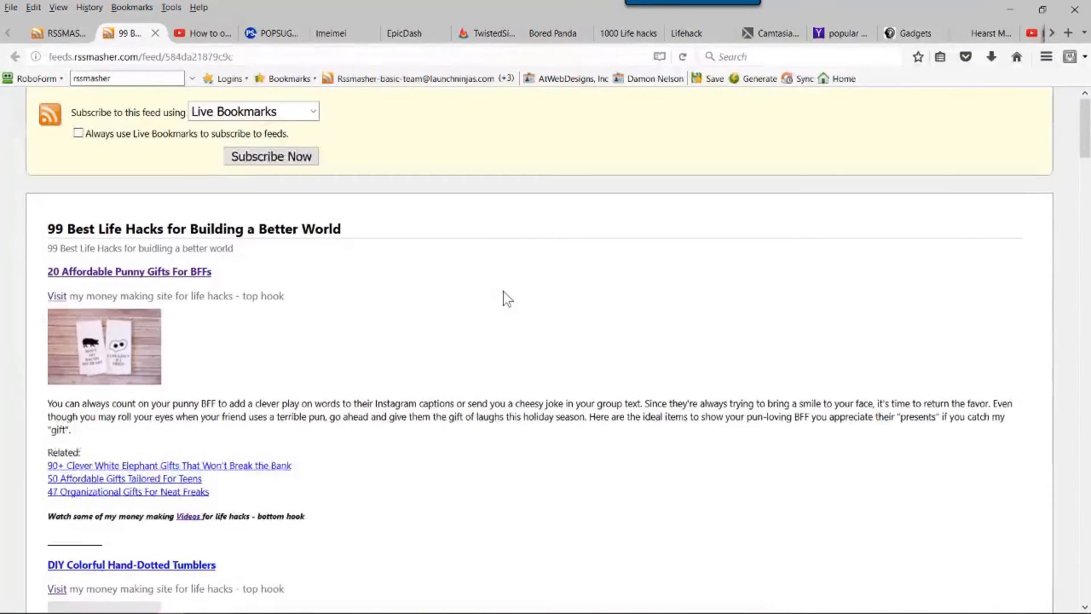
Search the web for "feedburner" in a new browser tab and open the Google FeedBurner site.
left_click(1051, 35)
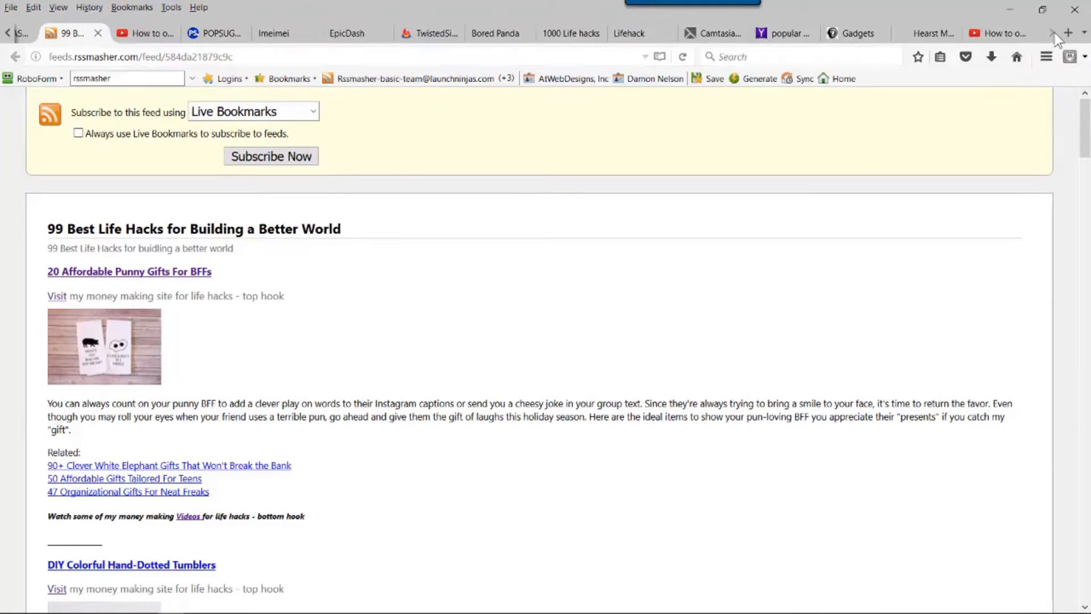
left_click(1069, 32)
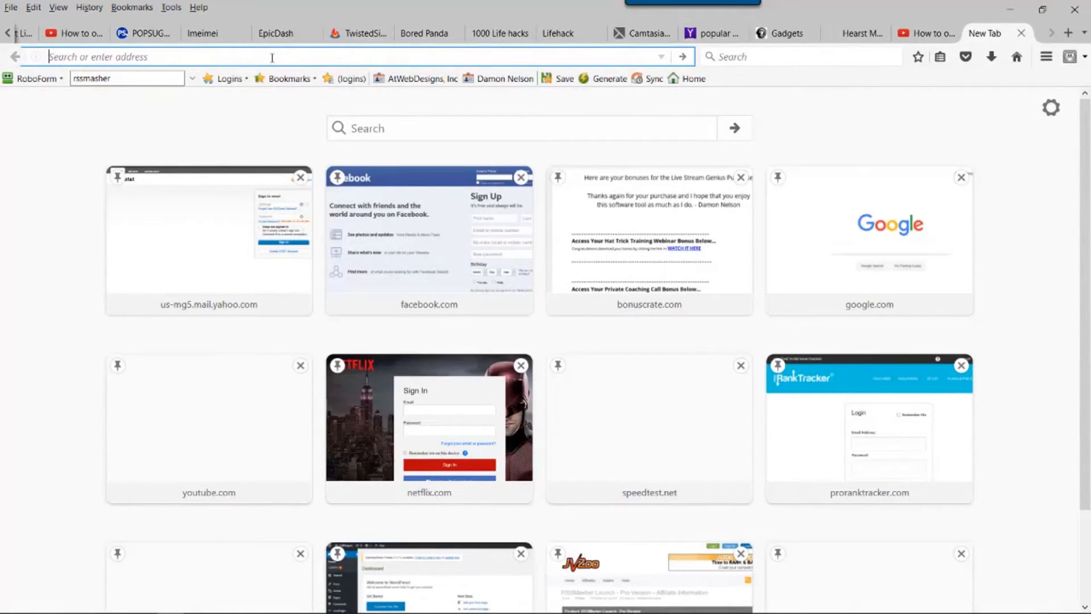
type("fe")
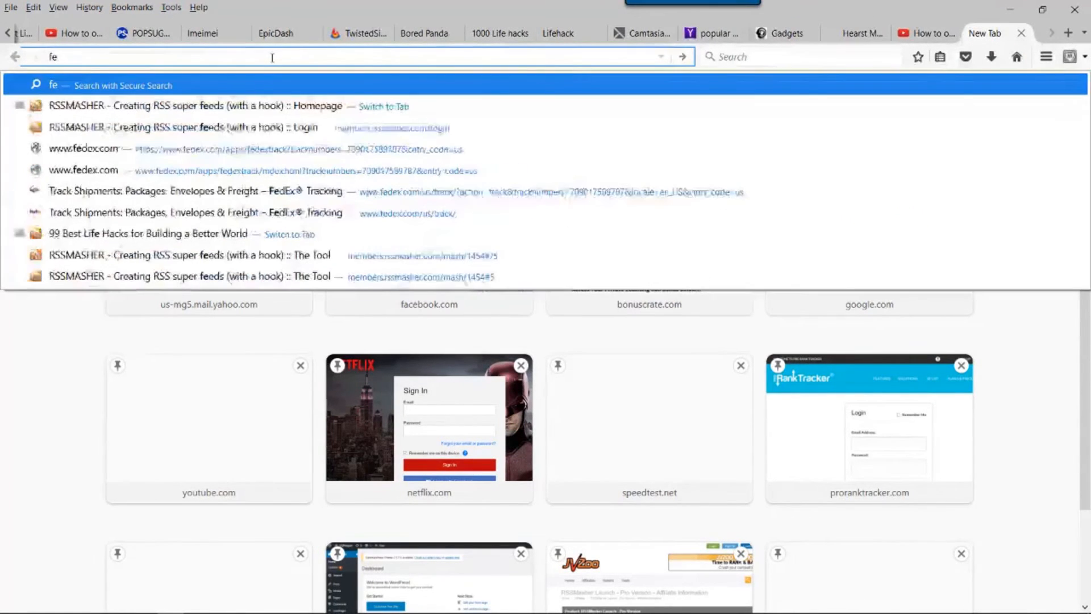
type("ed")
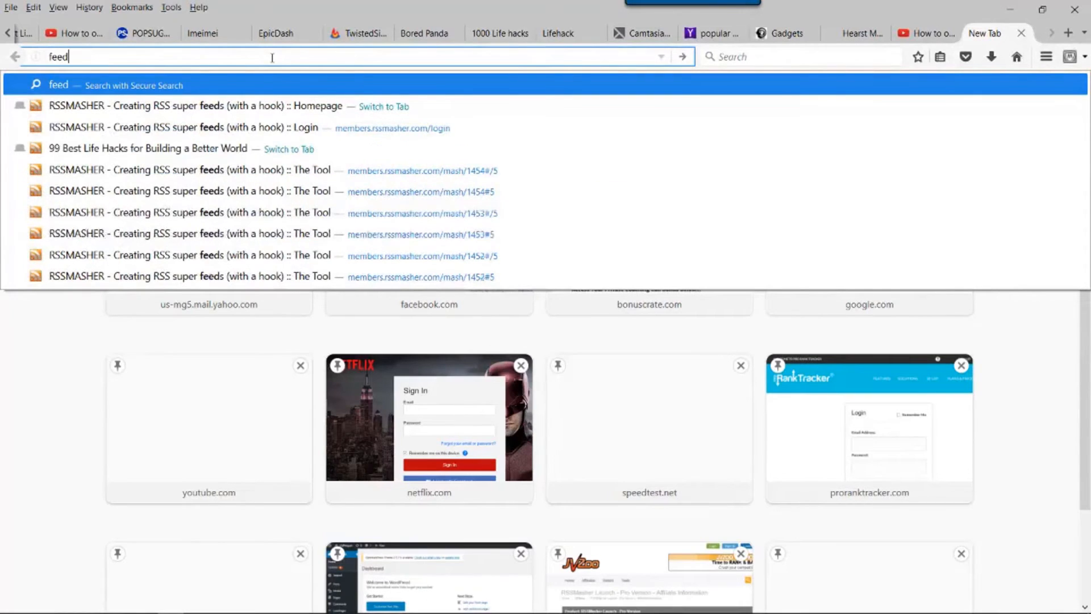
type("burners")
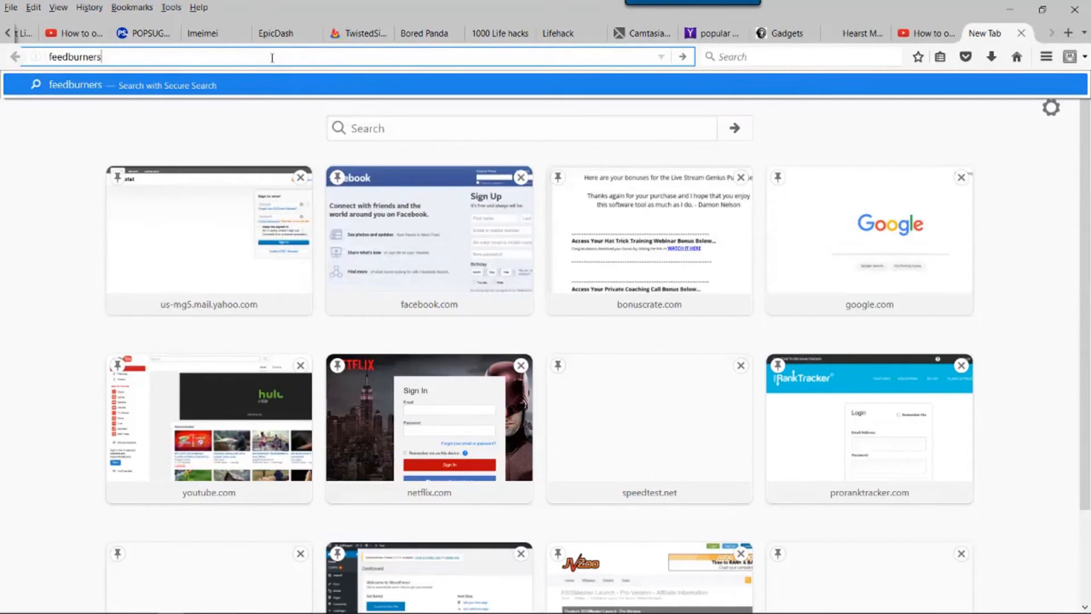
key("BackSpace")
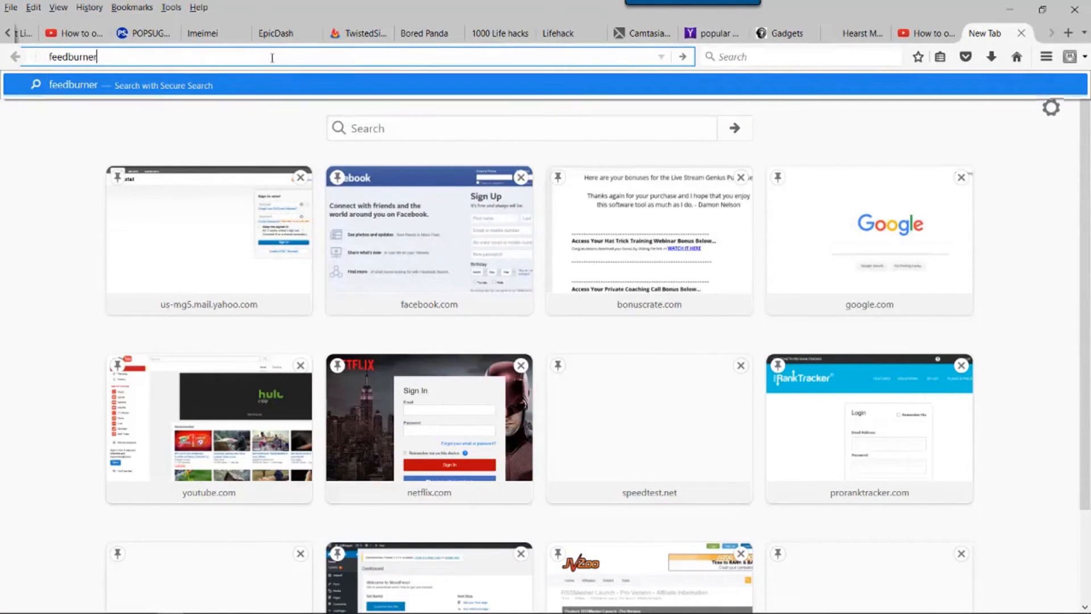
key("Return")
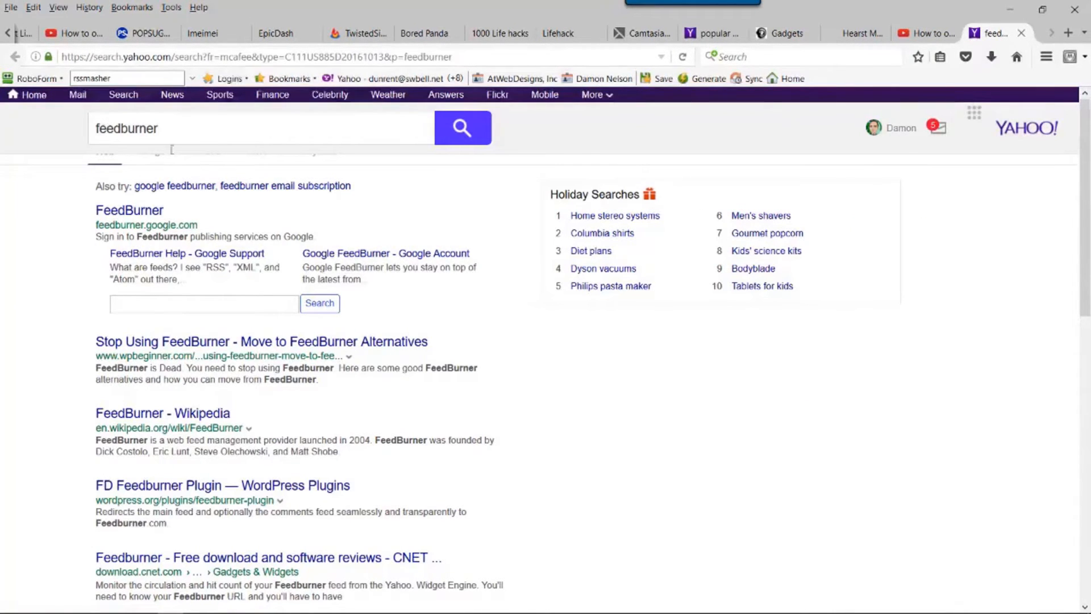
left_click(134, 211)
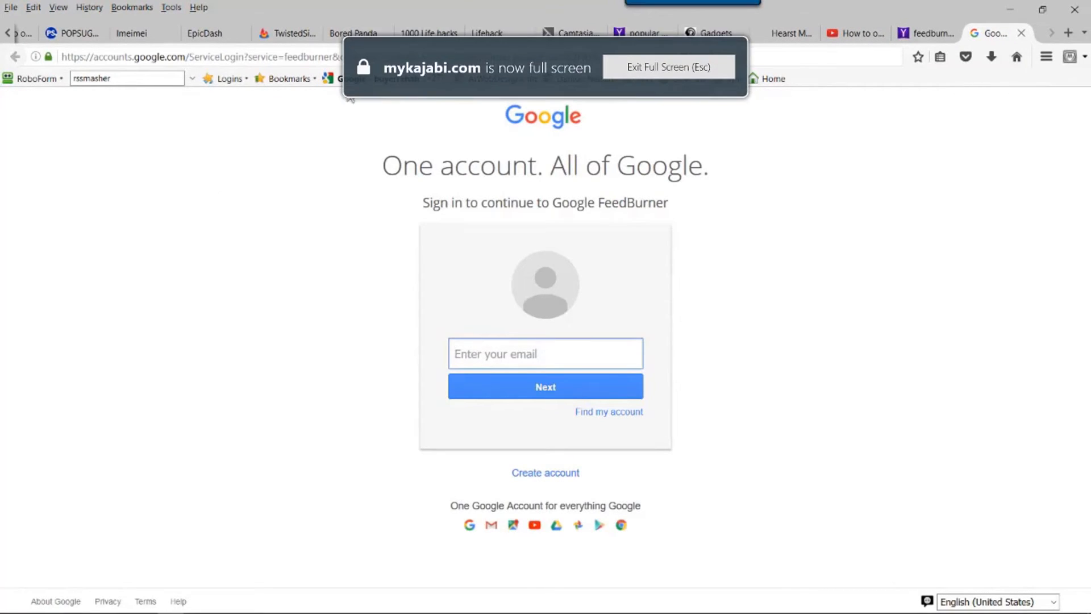
left_click(329, 78)
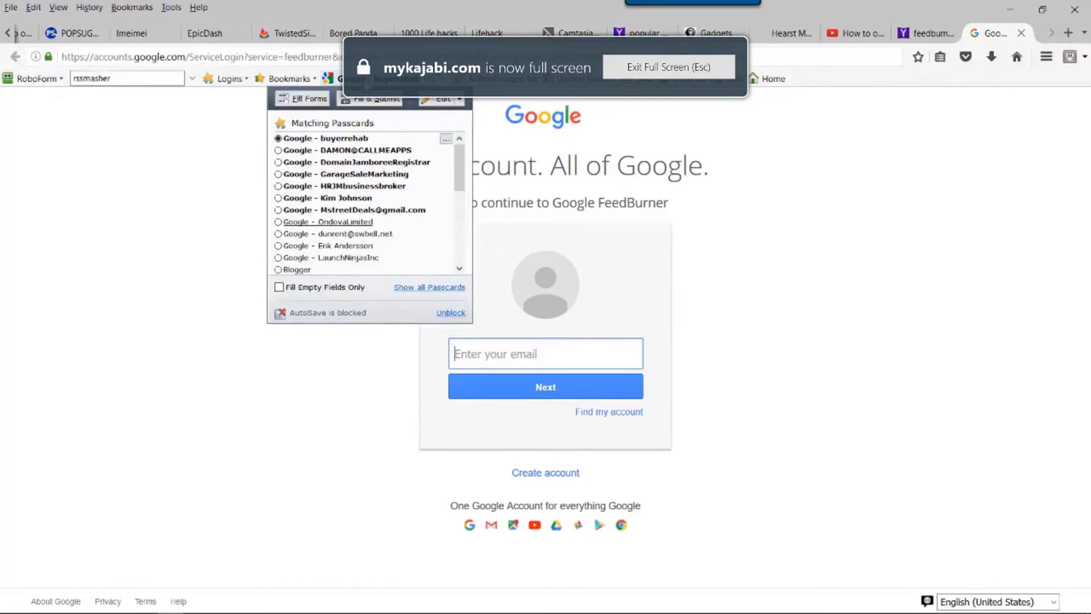
left_click(137, 194)
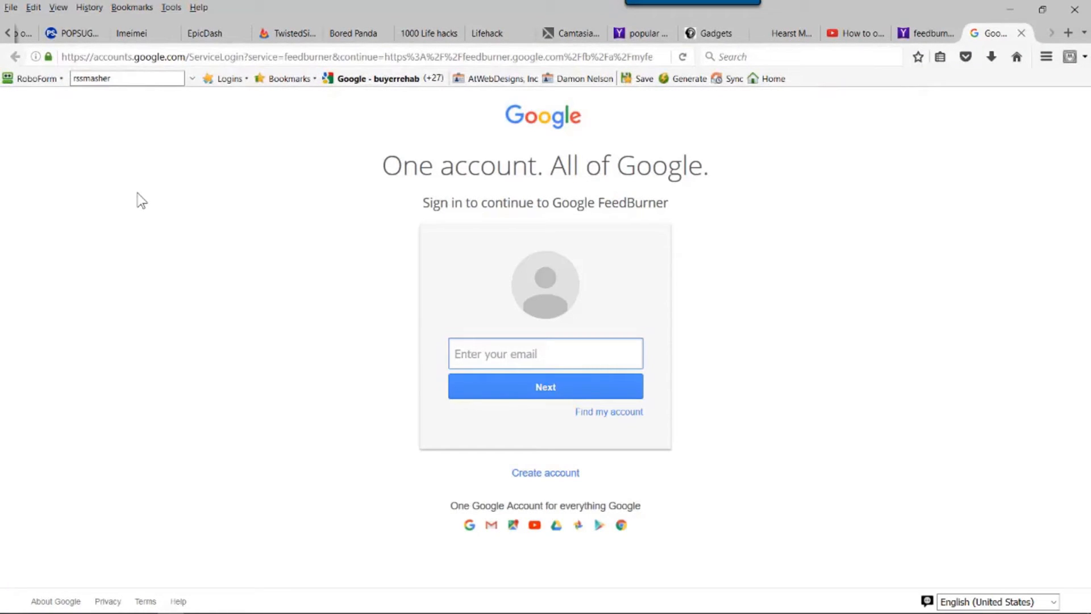
key("XF86AudioLowerVolume")
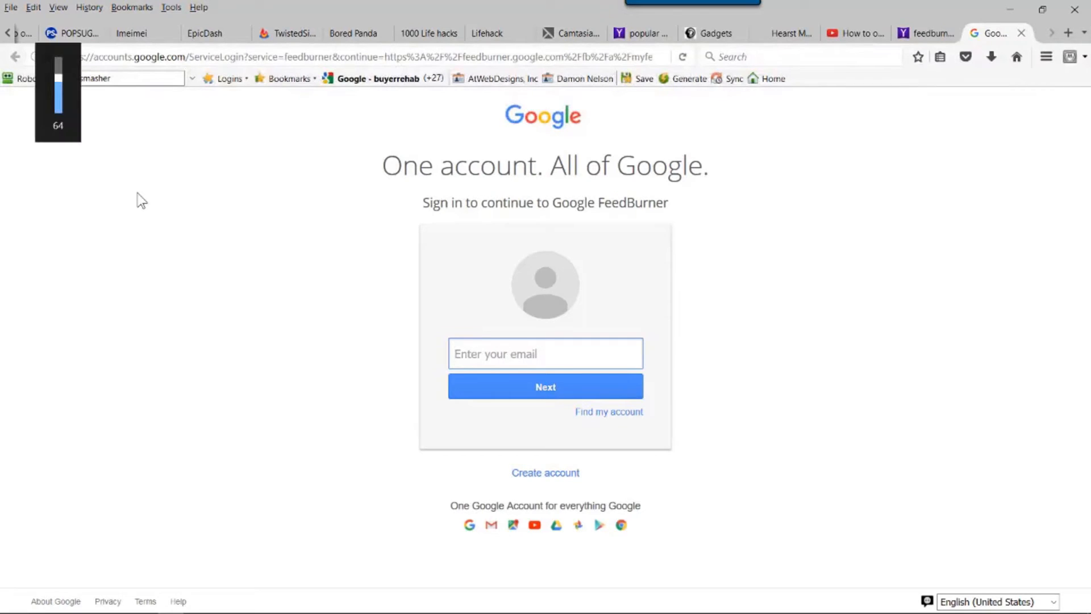
left_click(138, 193)
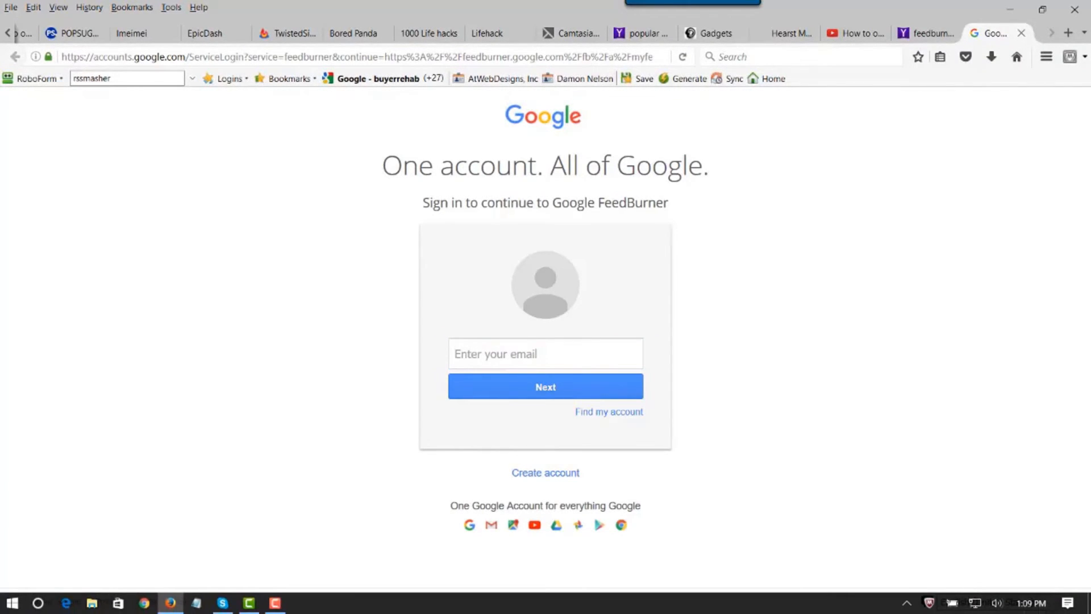
left_click(275, 602)
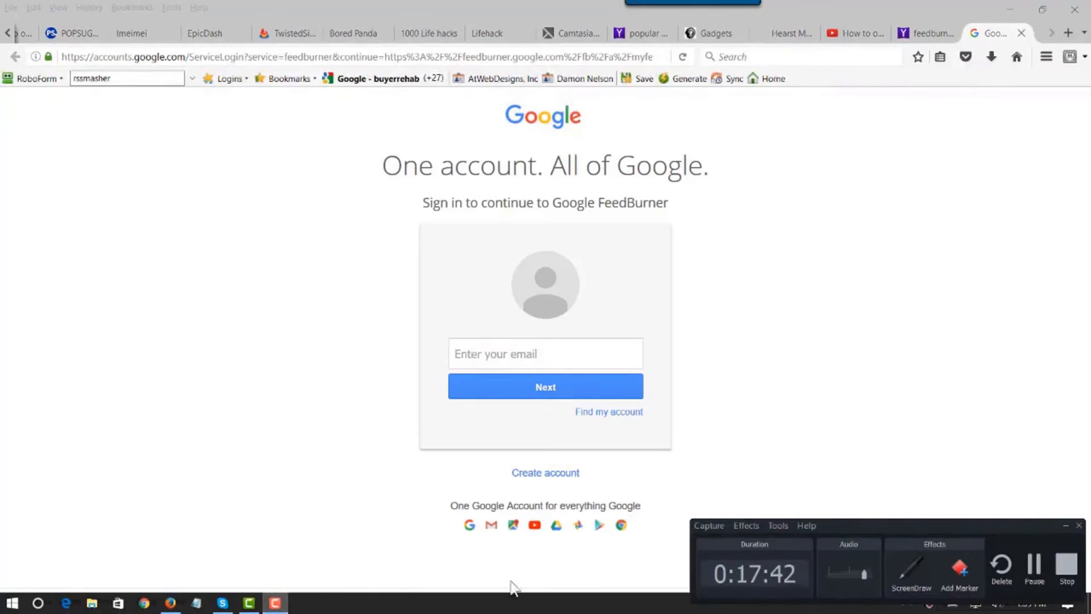
left_click(1035, 565)
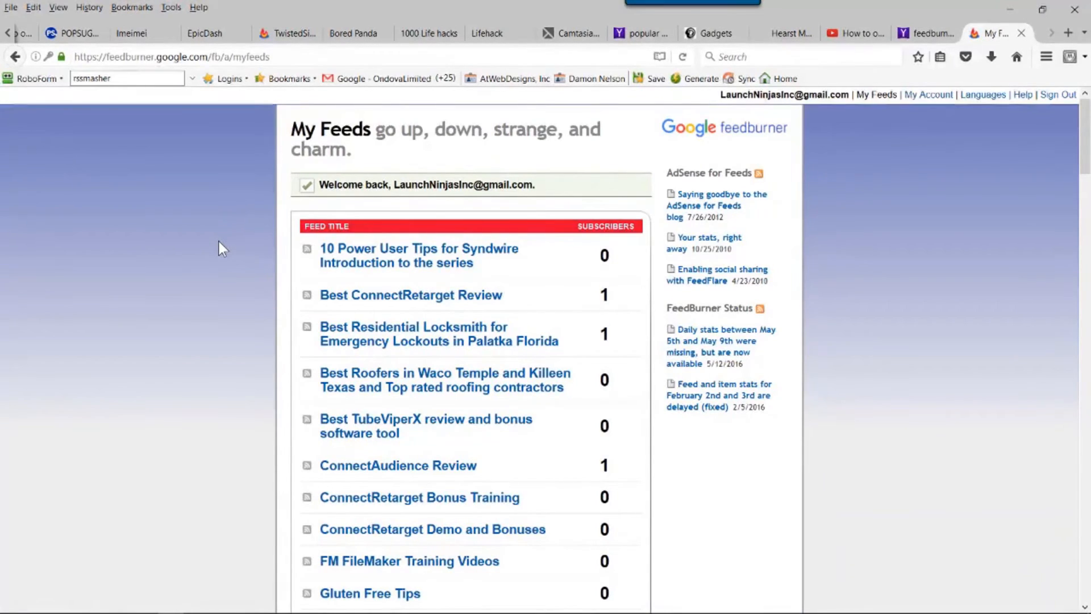
Try entering a YouTube video address in the burn-a-feed field below the My Feeds list and undo the entry.
scroll(219, 248, "down", 10)
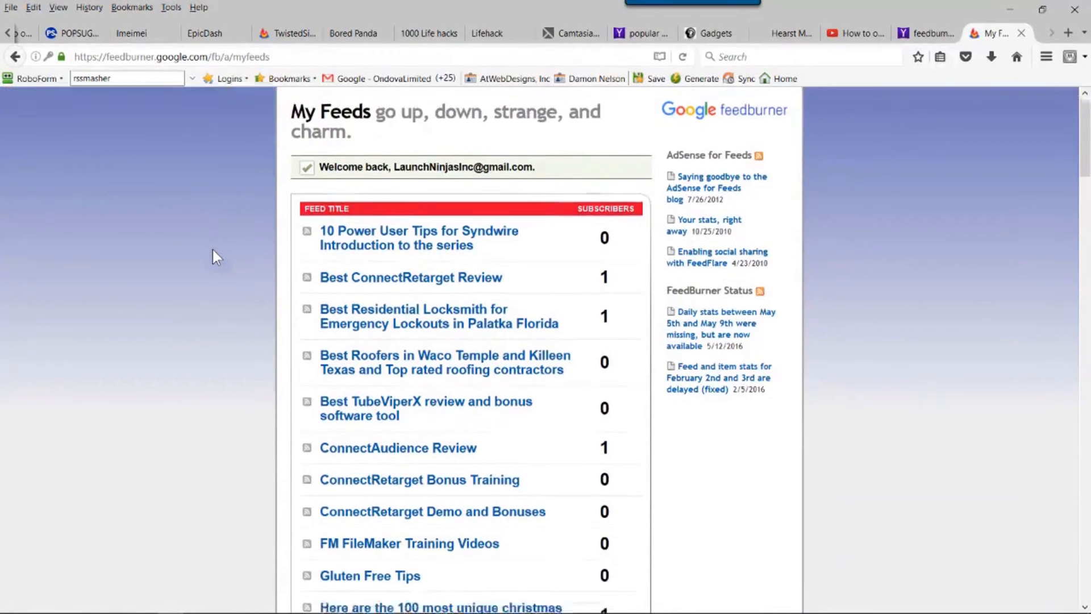
scroll(209, 267, "down", 20)
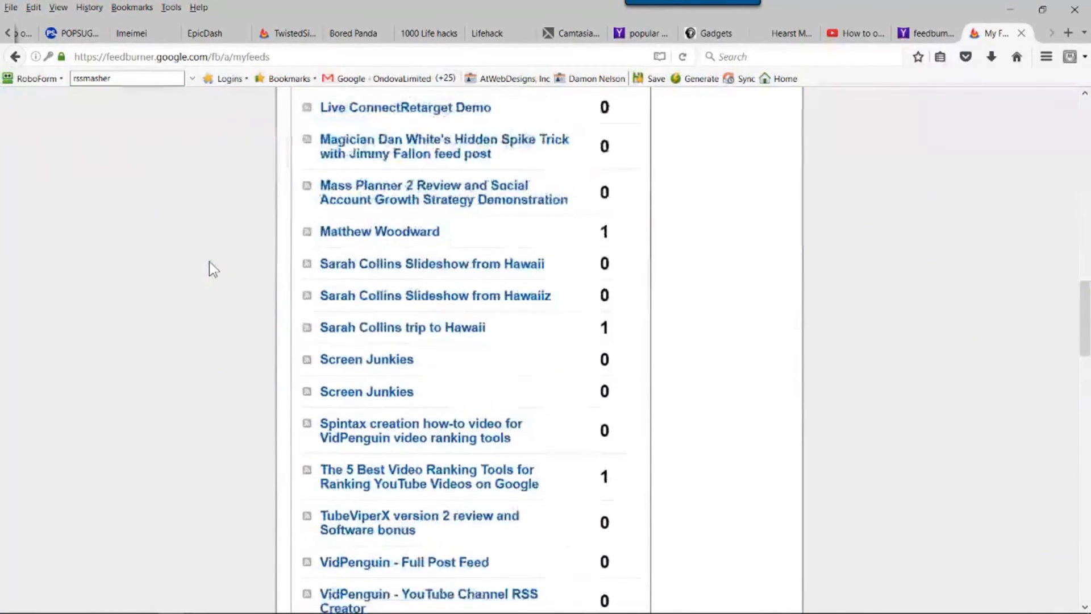
scroll(219, 278, "down", 10)
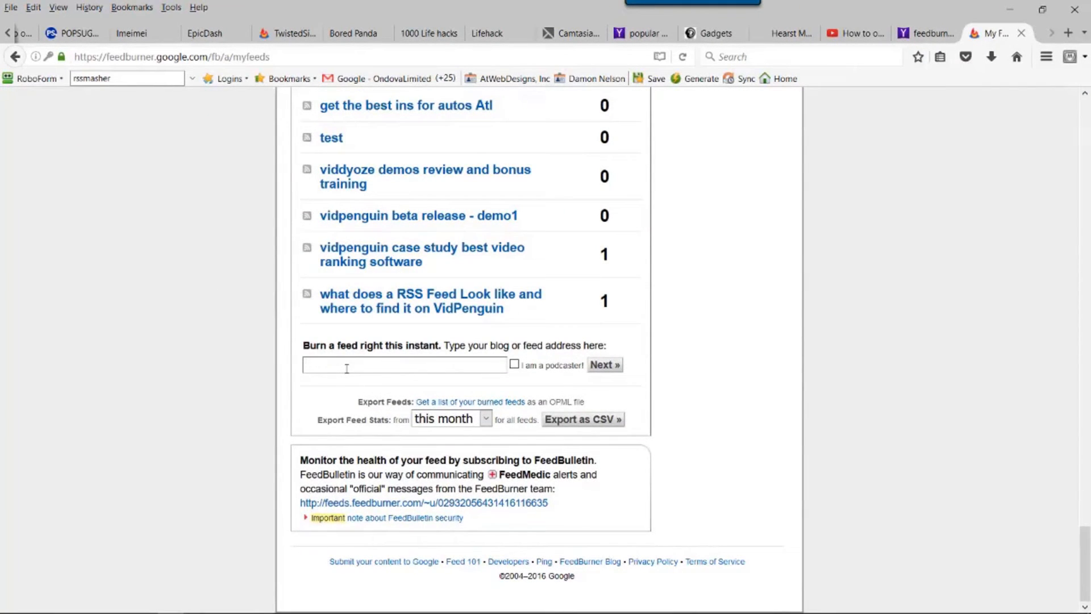
type("https://www.youtube.com/watch?v=1jJP0CcuJyE")
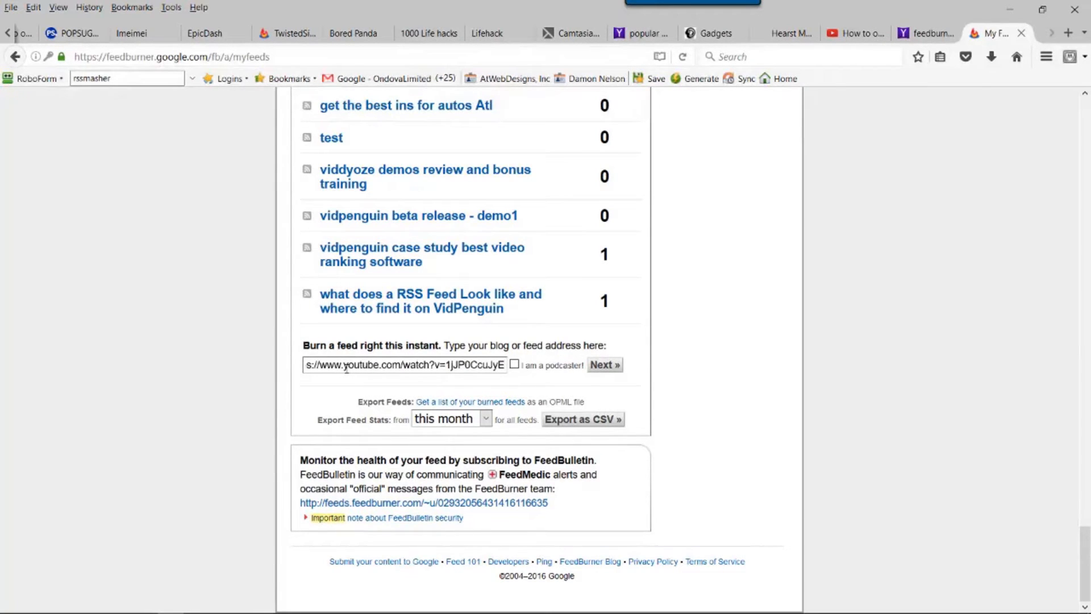
key("ctrl+z")
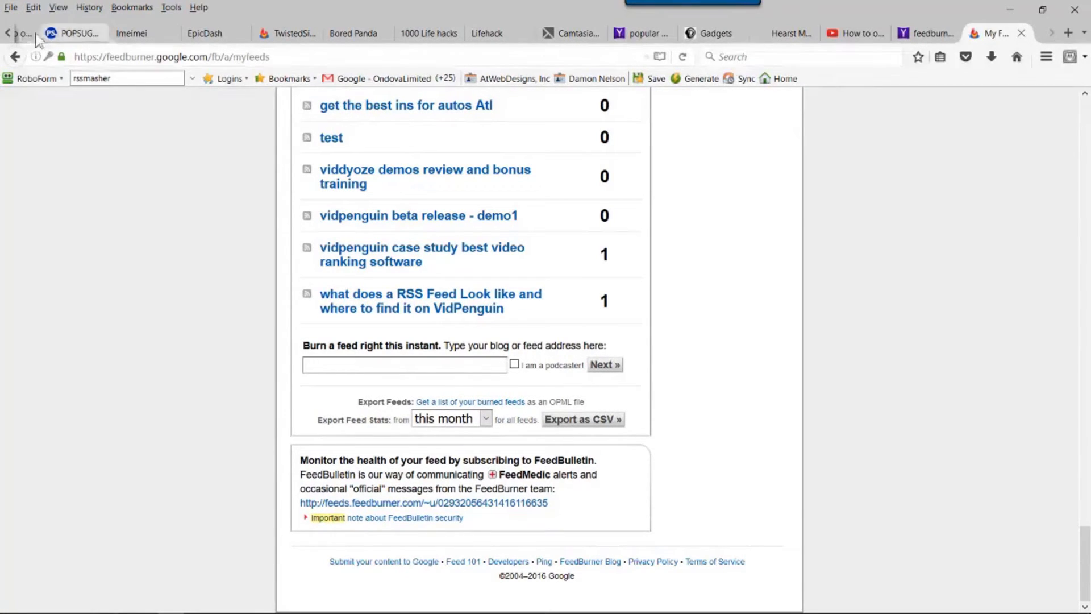
Copy the RSSMasher address of the "99 Best Life Hacks for Building a Better World" feed.
scroll(36, 40, "up", 3)
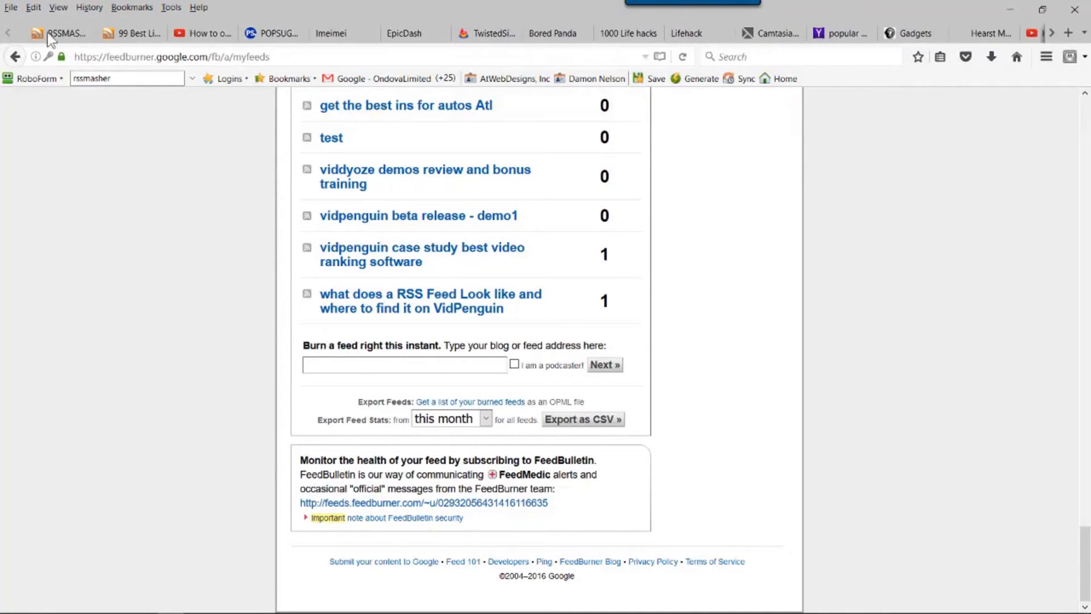
left_click(115, 33)
left_click(142, 57)
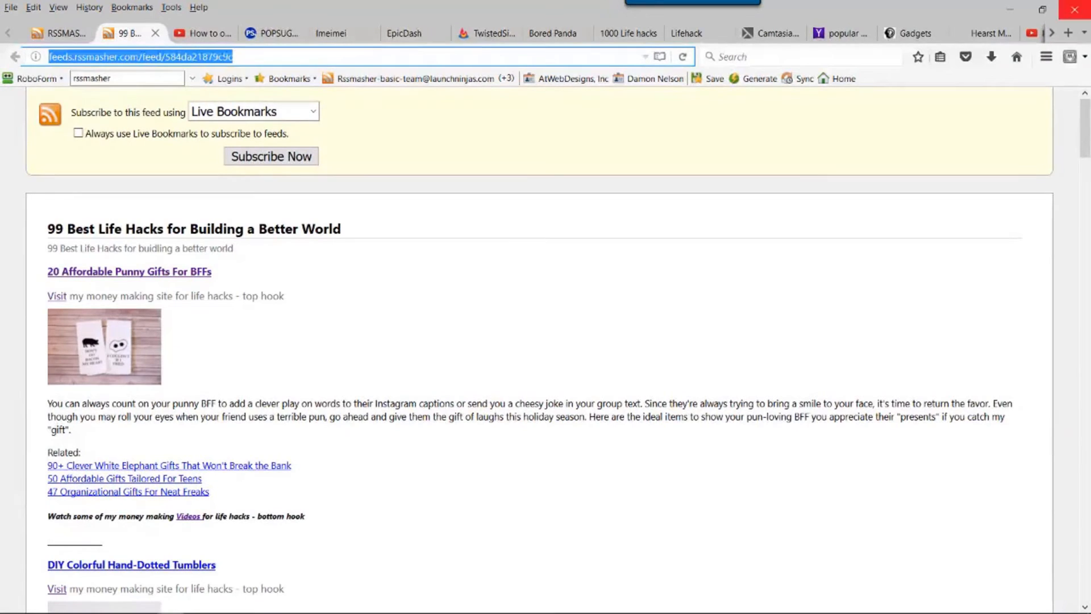
Burn the copied RSSMasher feed address in FeedBurner, accepting the suggested feed title and feed address.
left_click(1051, 34)
left_click(1050, 36)
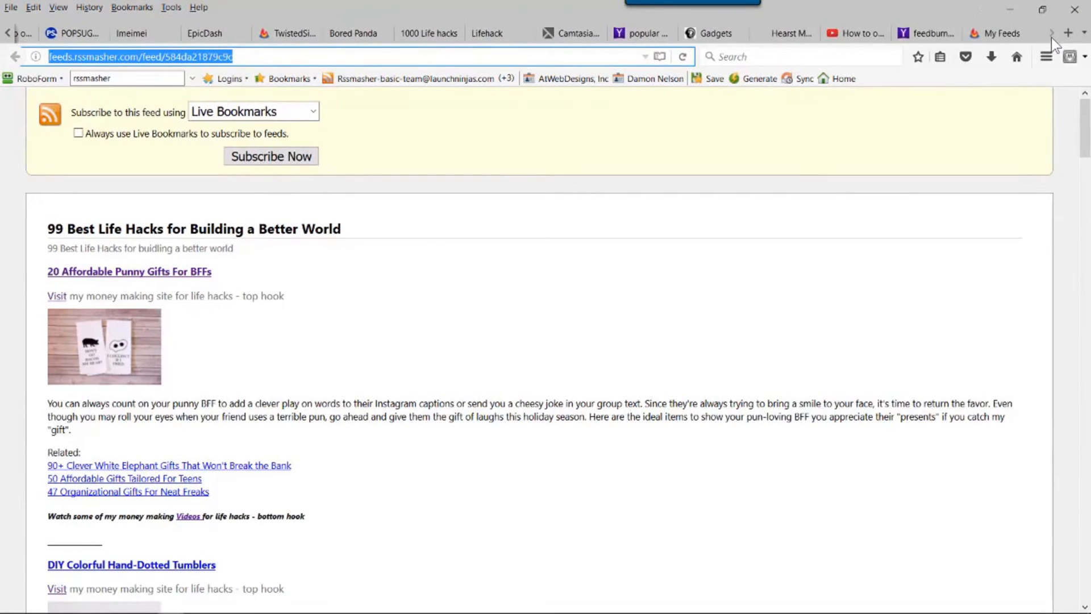
left_click(1004, 36)
left_click(414, 367)
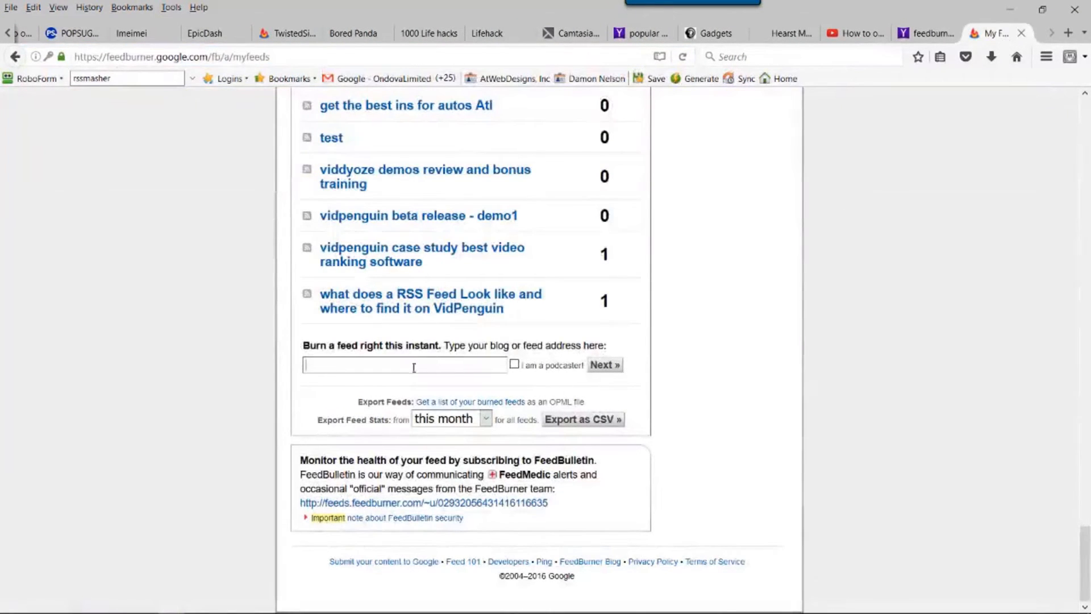
key("ctrl+v")
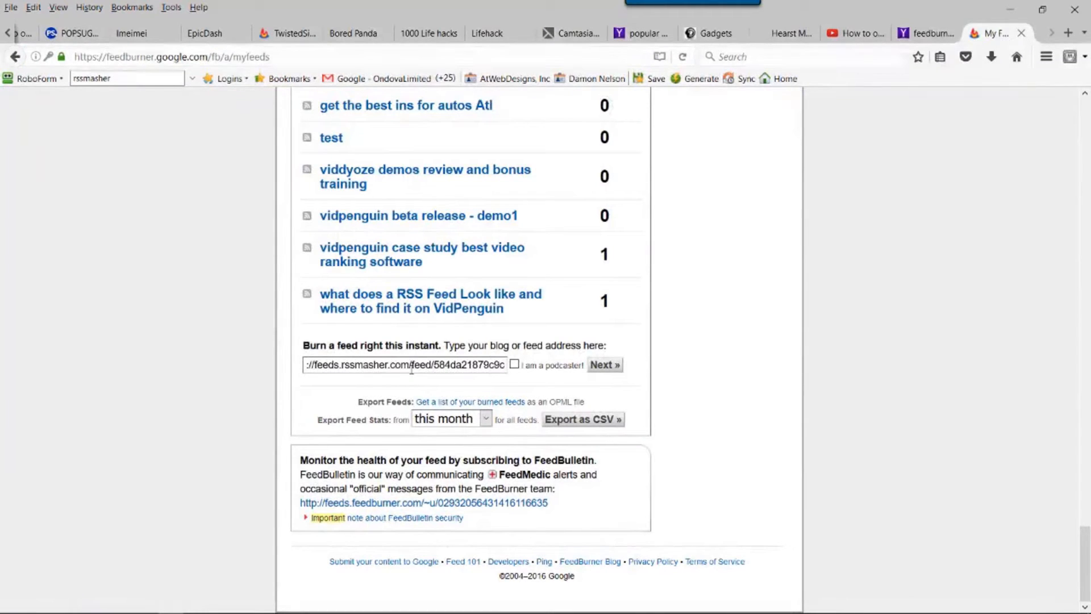
left_click(605, 367)
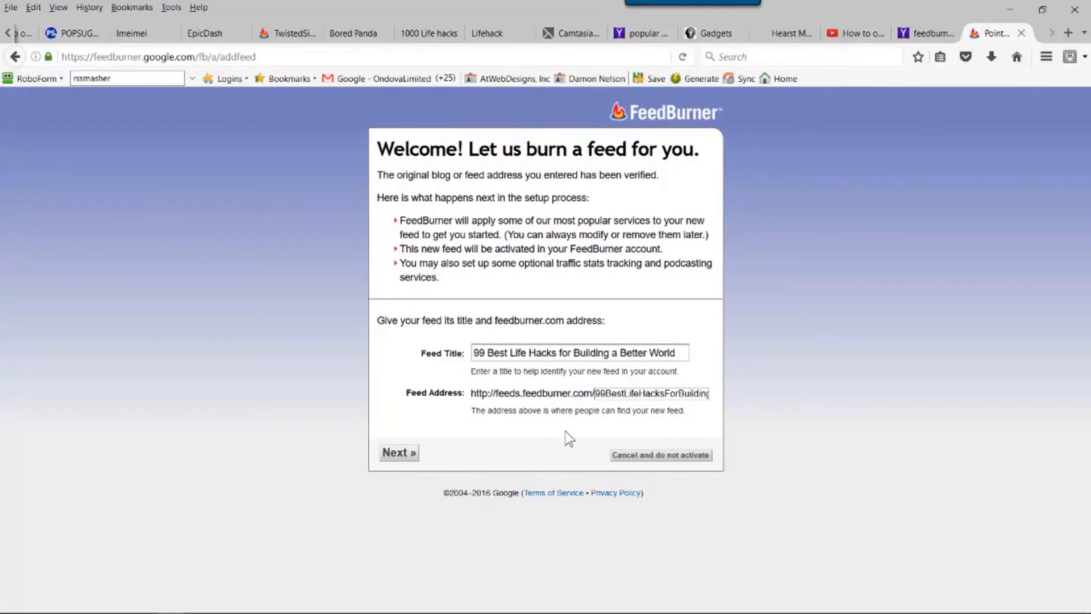
left_click(408, 455)
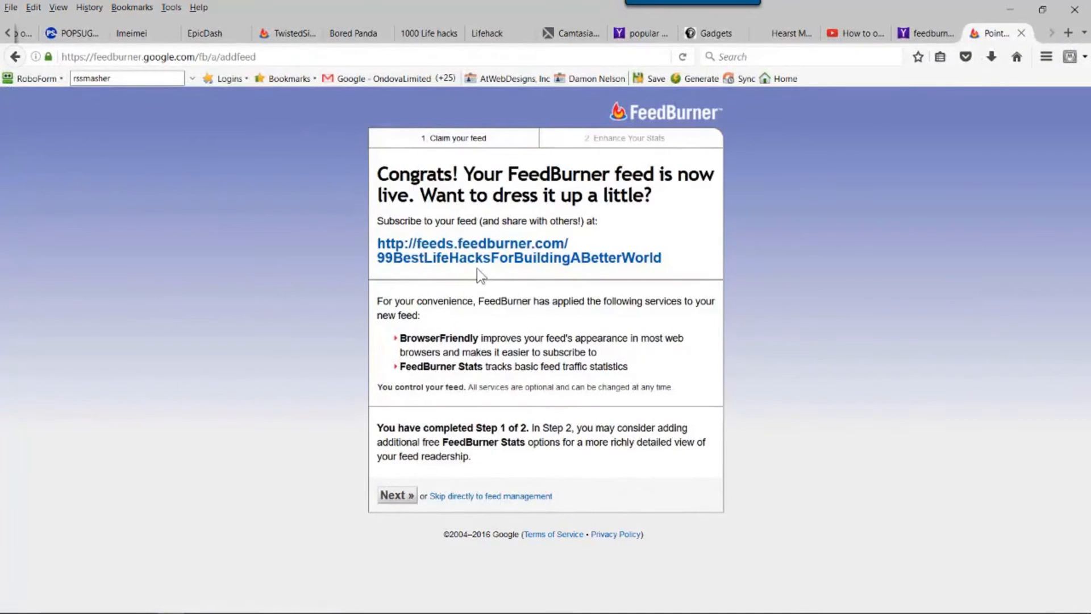
Copy the new feed's FeedBurner link location and replace the FeedBurner page with a blank browser tab.
right_click(479, 265)
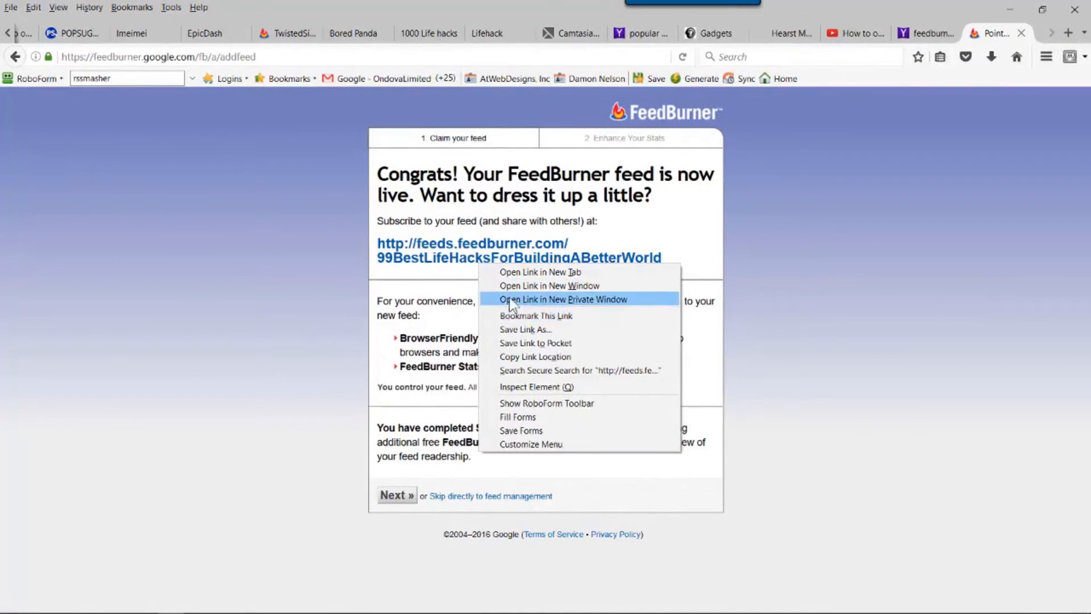
left_click(520, 357)
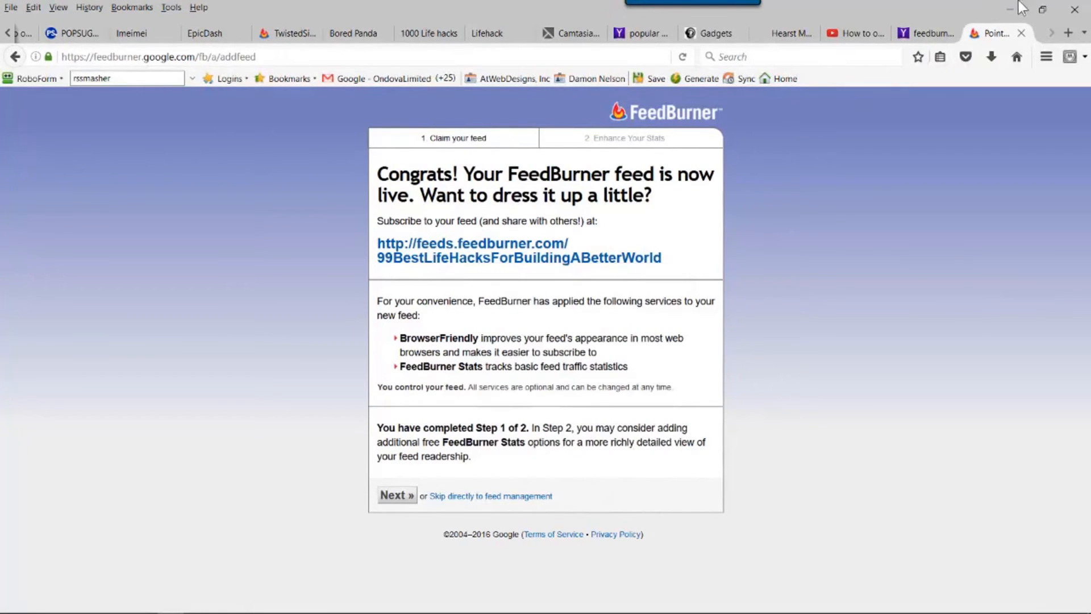
left_click(1021, 33)
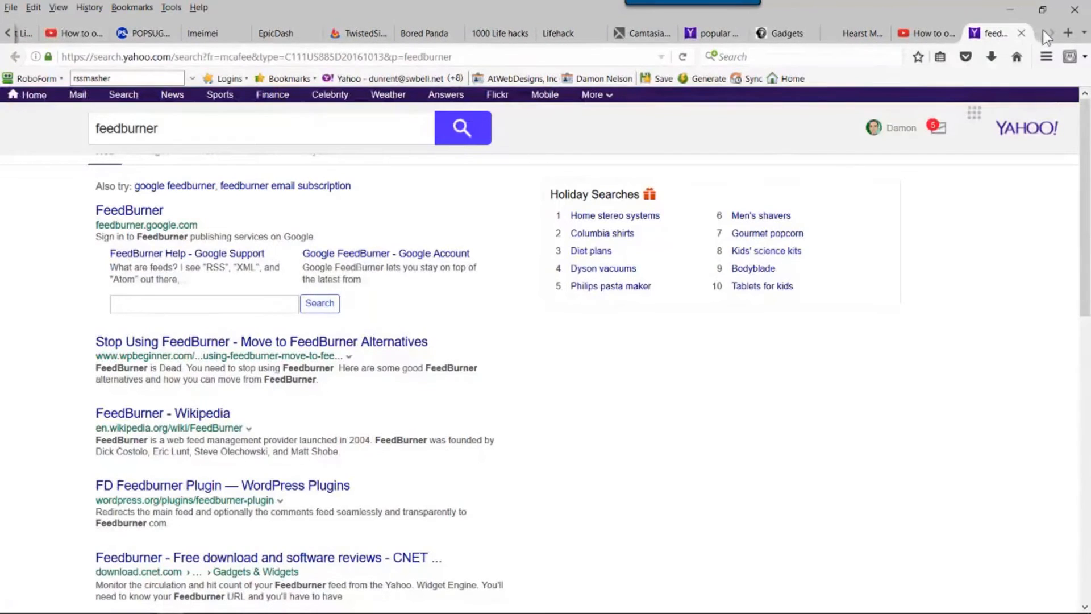
left_click(1067, 34)
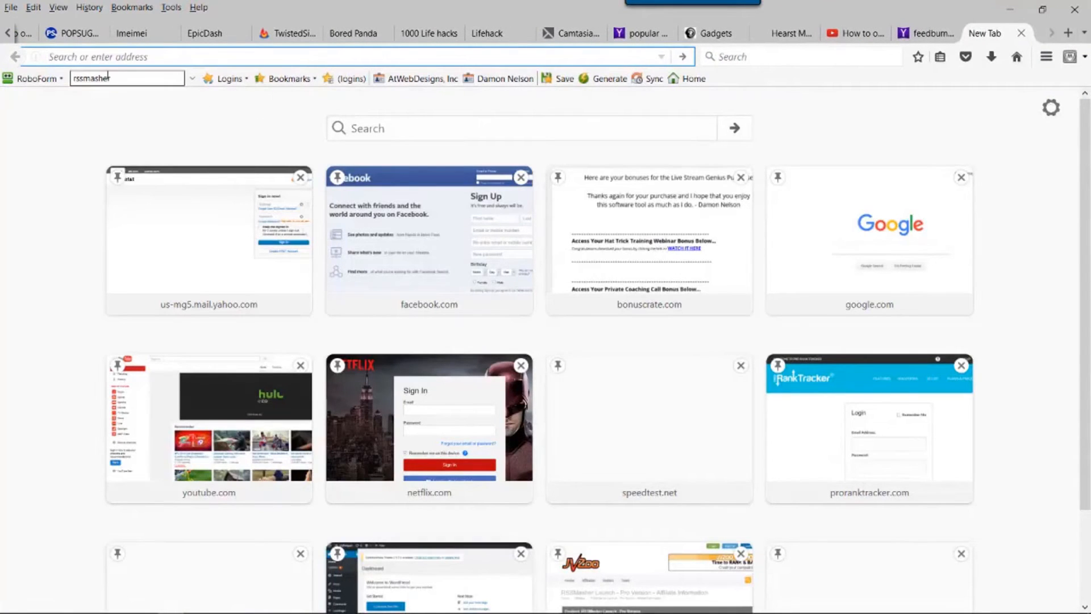
Close the open POPSUGAR, Imeimei, EpicDash, TwistedSifter and Bored Panda feed tabs.
left_click(90, 36)
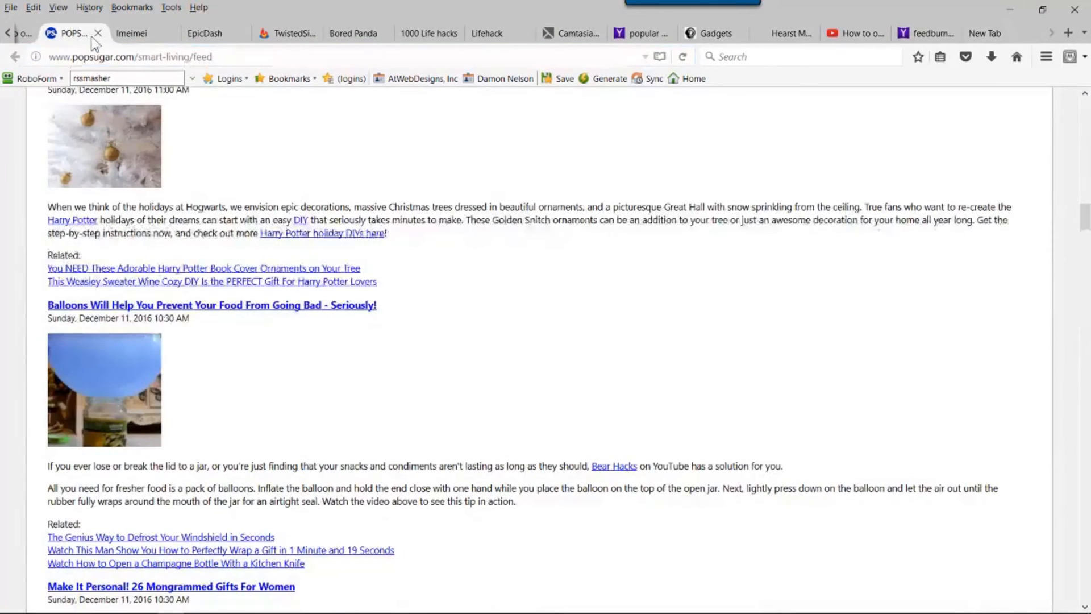
left_click(97, 34)
left_click(97, 34)
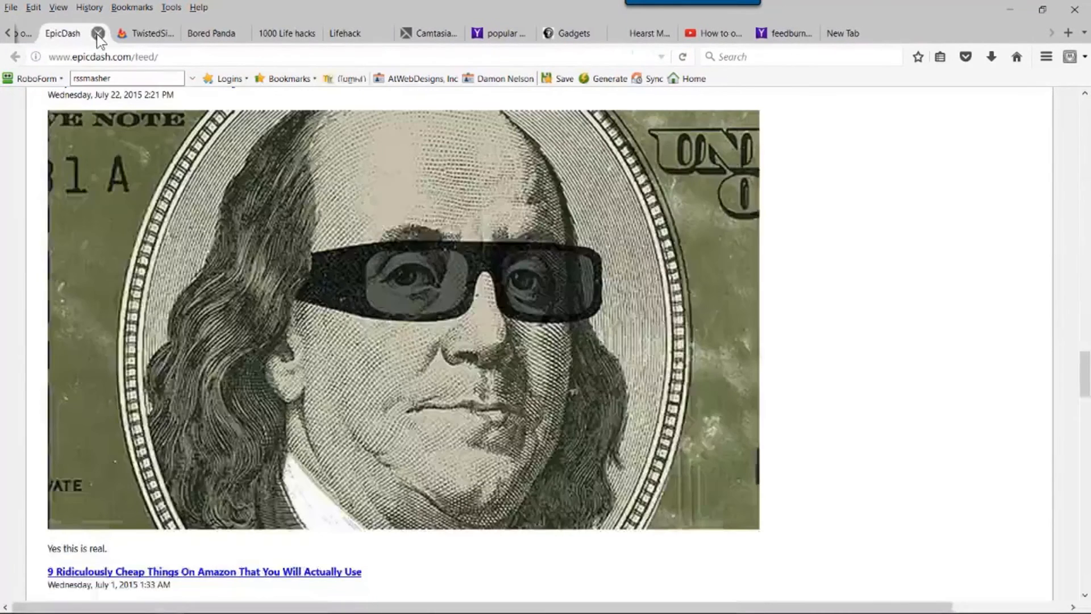
left_click(97, 35)
left_click(97, 34)
left_click(97, 33)
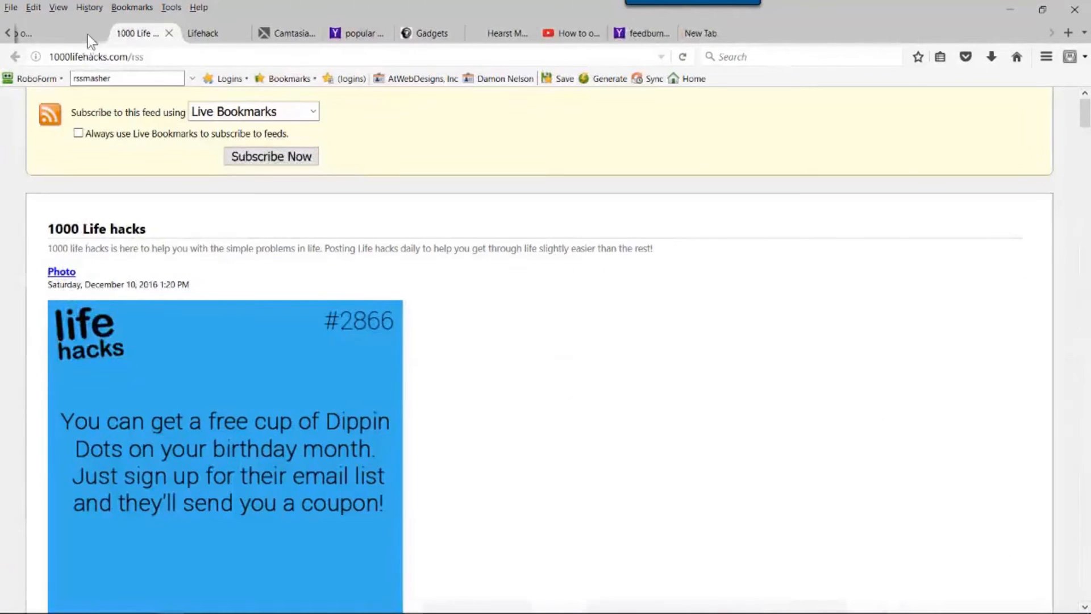
left_click(7, 34)
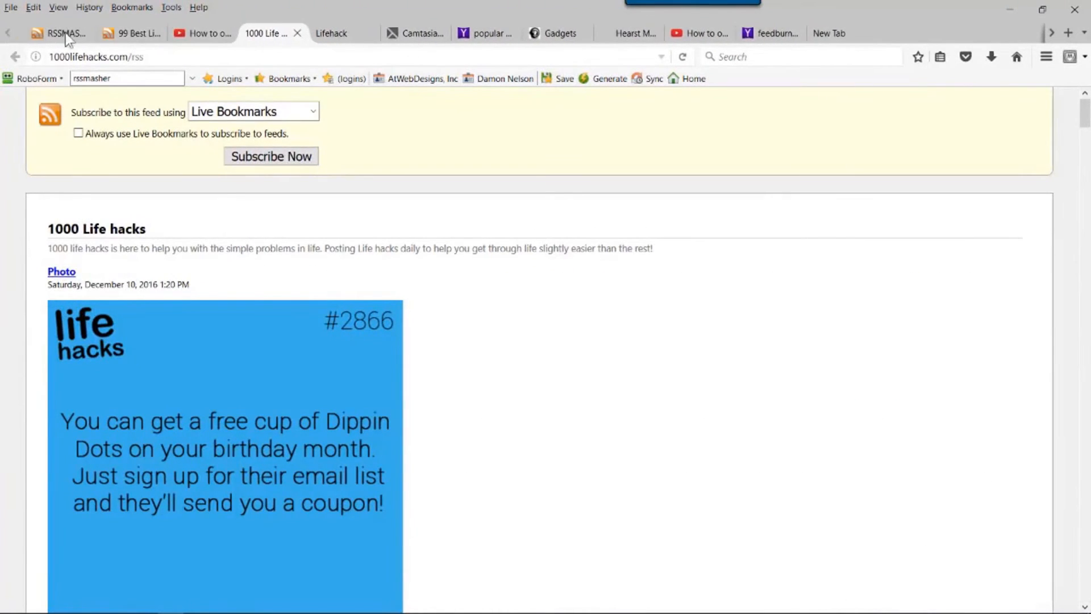
left_click(142, 36)
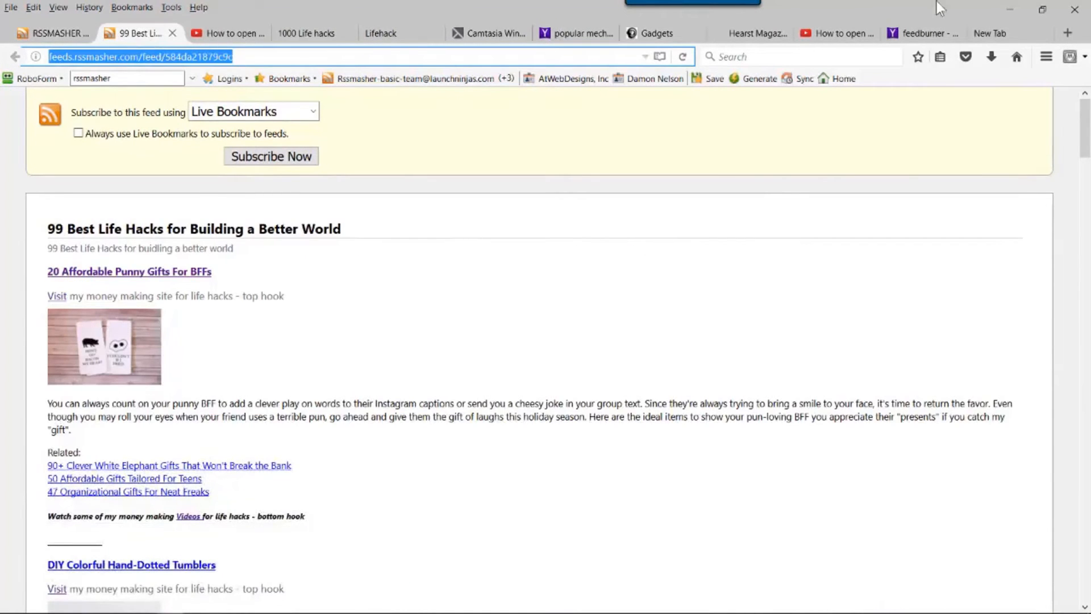
left_click(1017, 36)
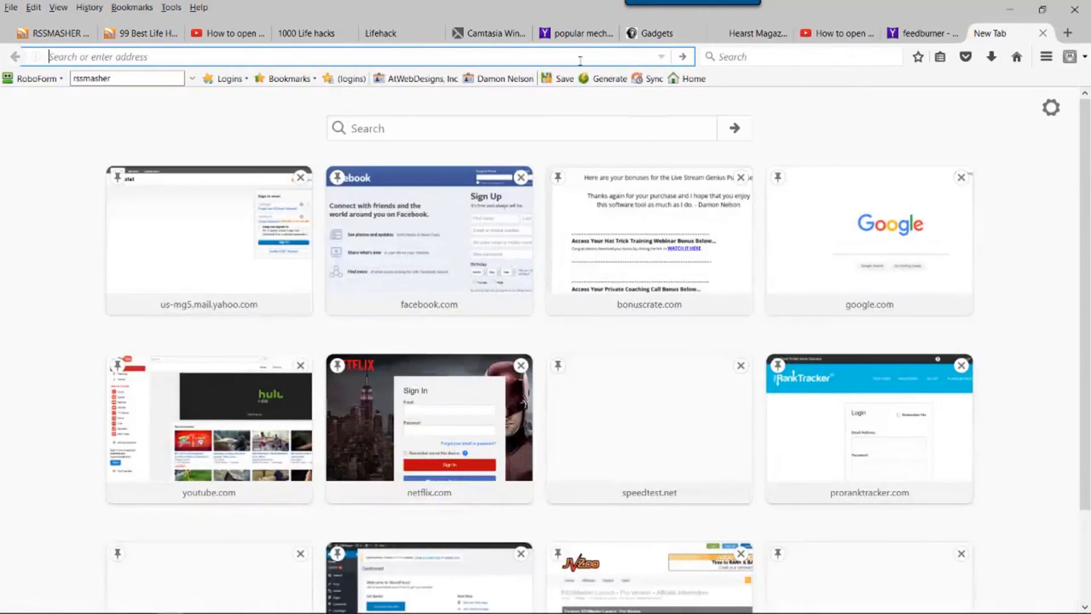
key("ctrl+v")
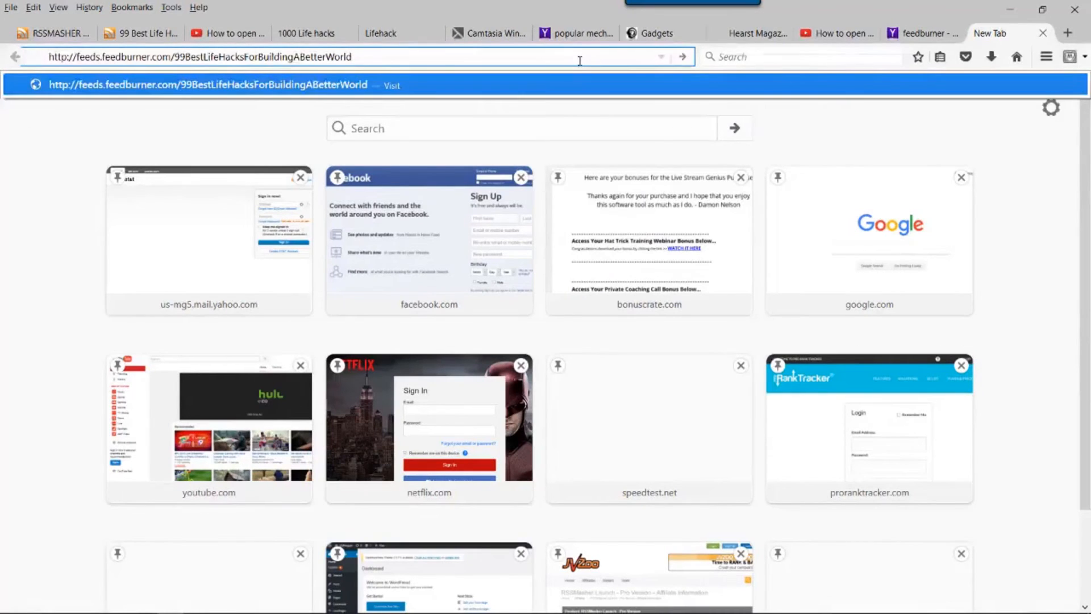
key("Return")
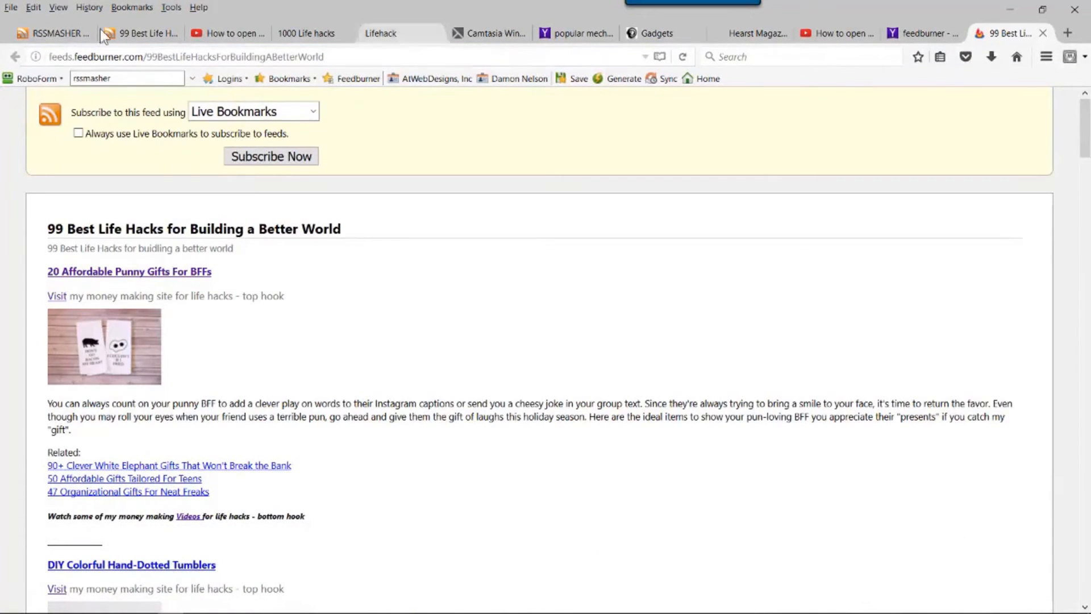
Compare the original RSSMasher feed page with its FeedBurner version.
left_click(118, 34)
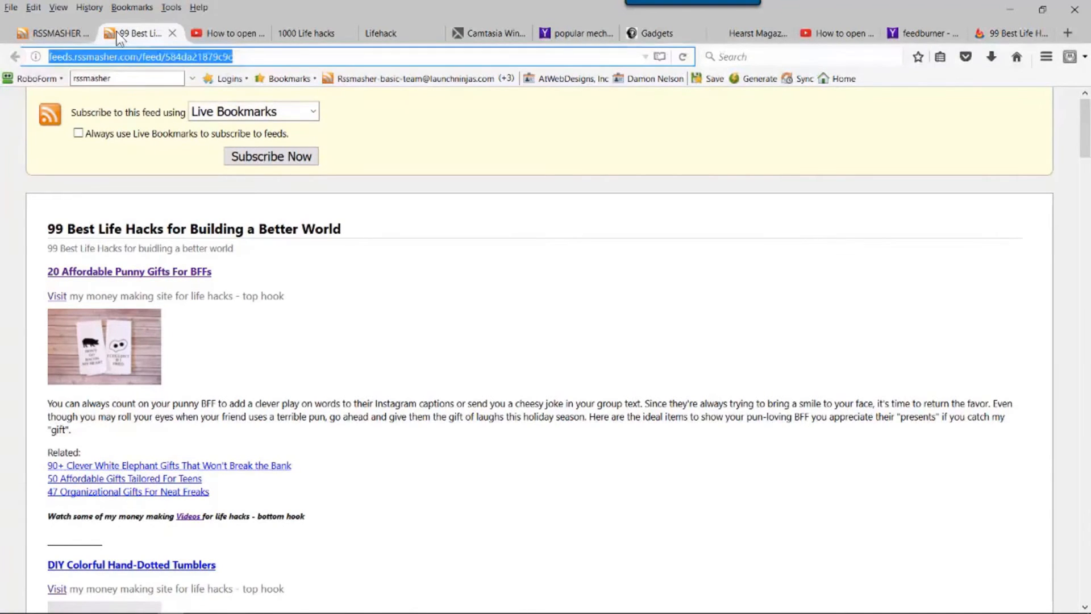
left_click(1011, 35)
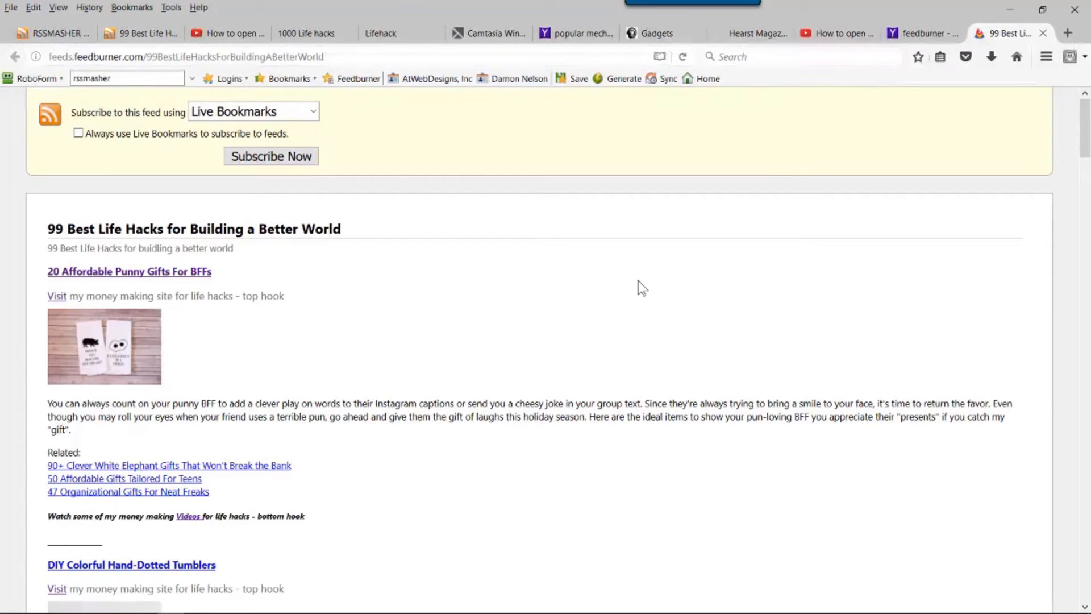
left_click(340, 78)
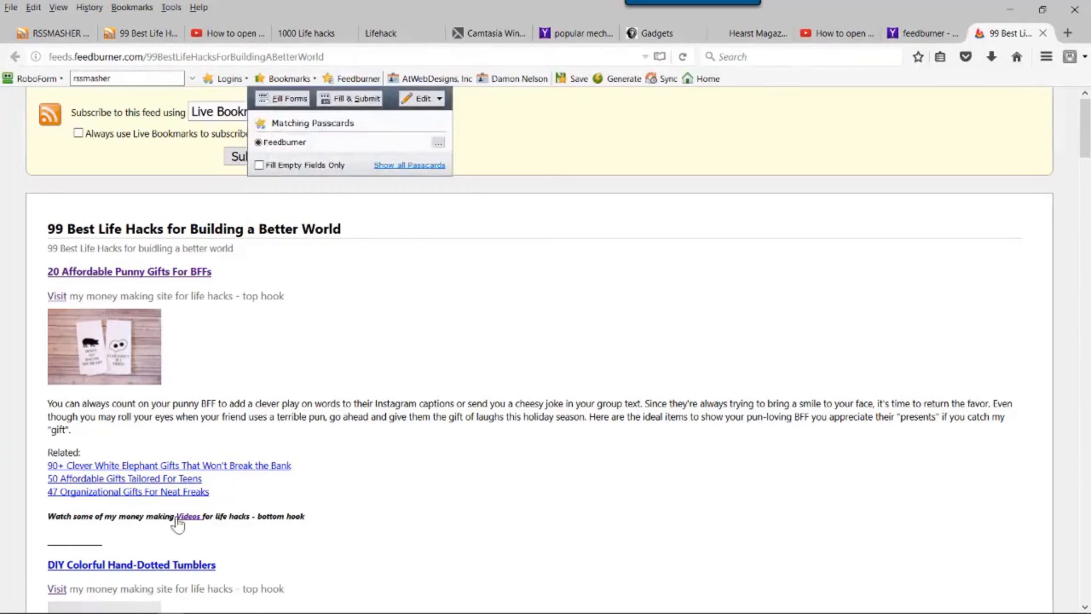
Switch to Chrome and open the copied FeedBurner address of the life hacks feed there.
left_click(146, 604)
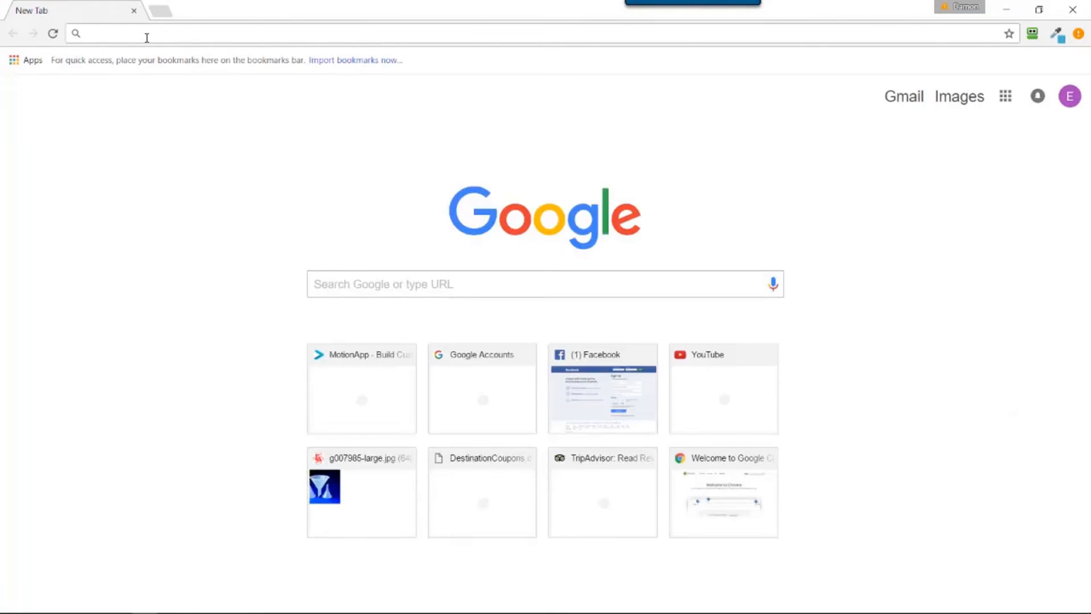
key("ctrl+v")
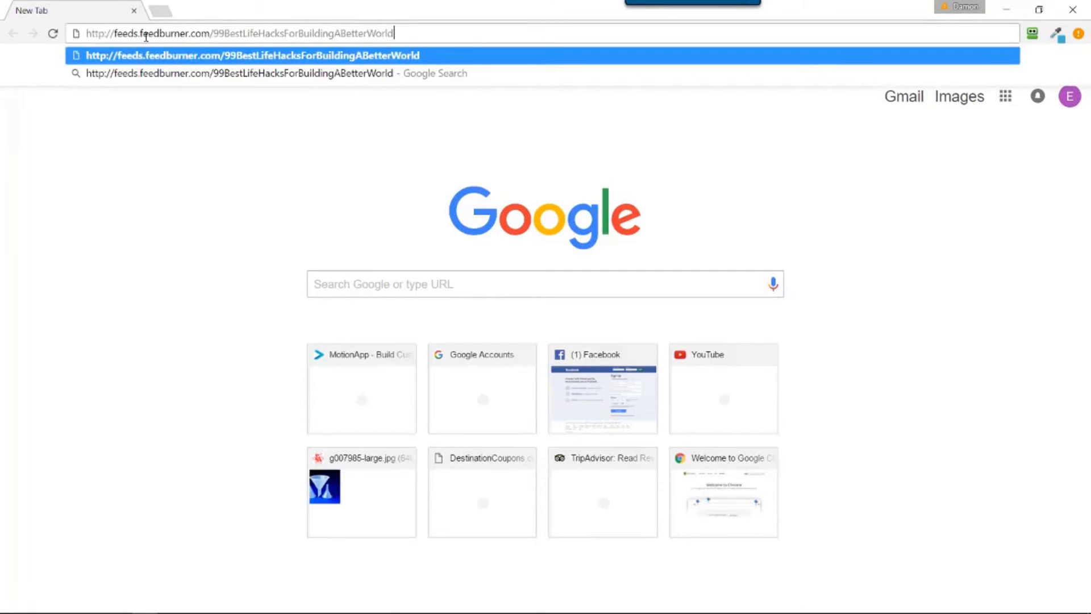
key("Return")
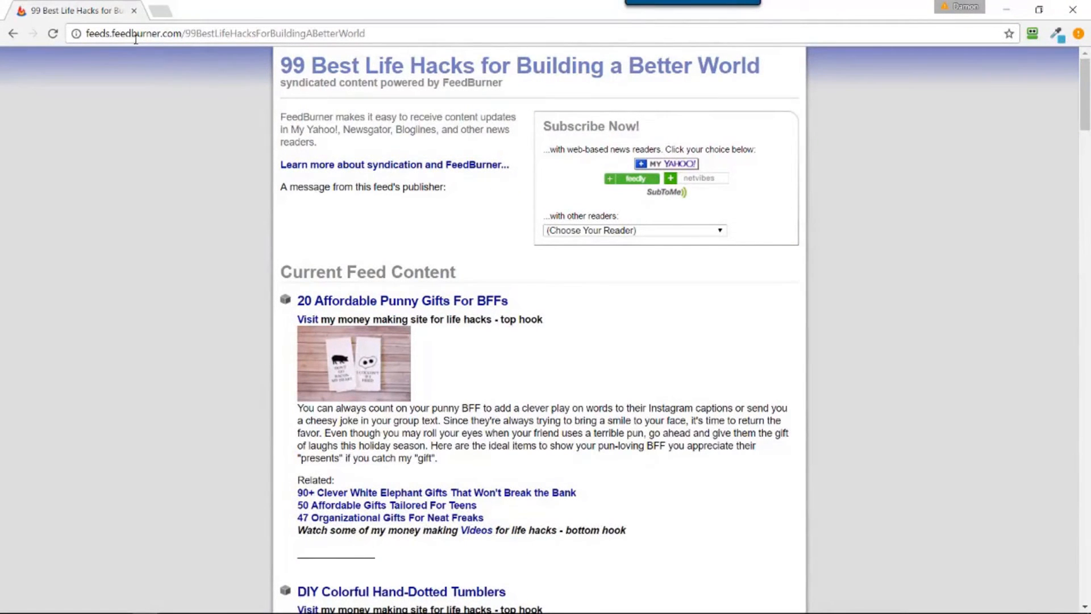
Copy the 1000lifehacks.com/rss feed address from Firefox and open it in a new Chrome tab.
left_click(161, 12)
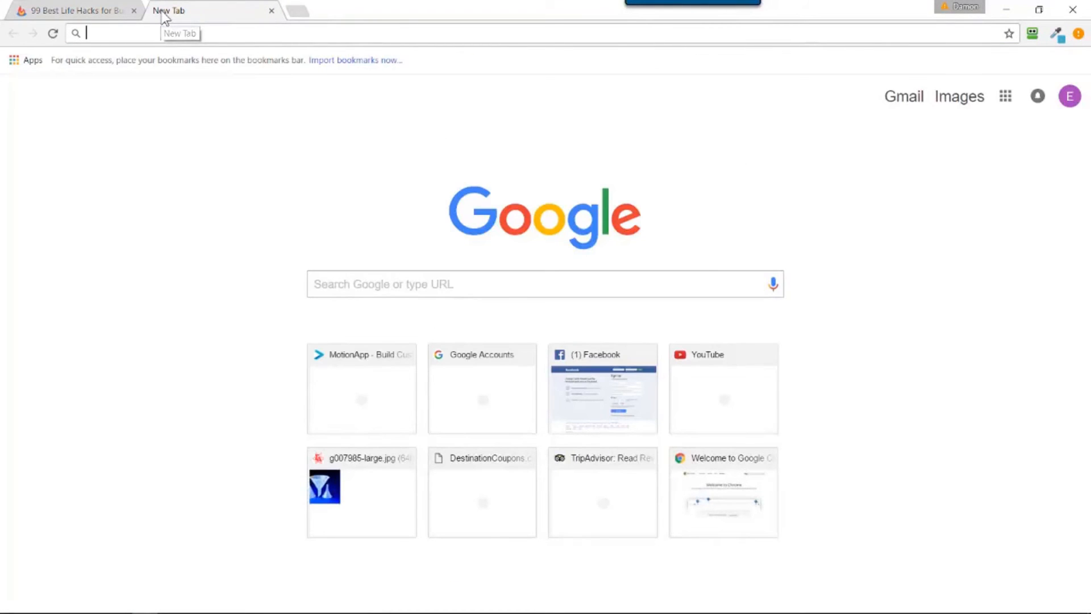
key("alt+Tab")
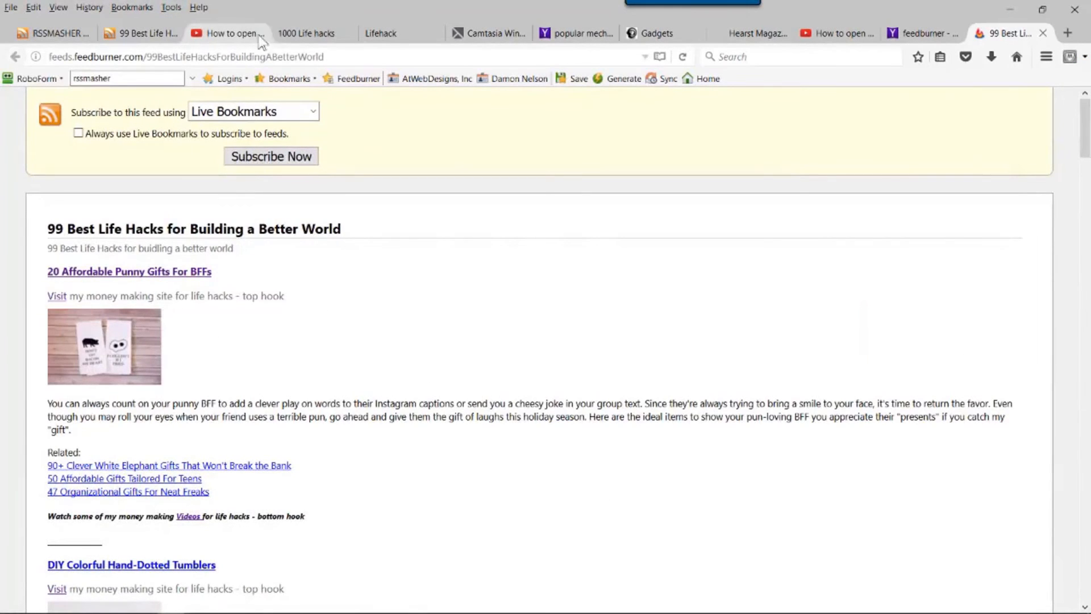
left_click(291, 36)
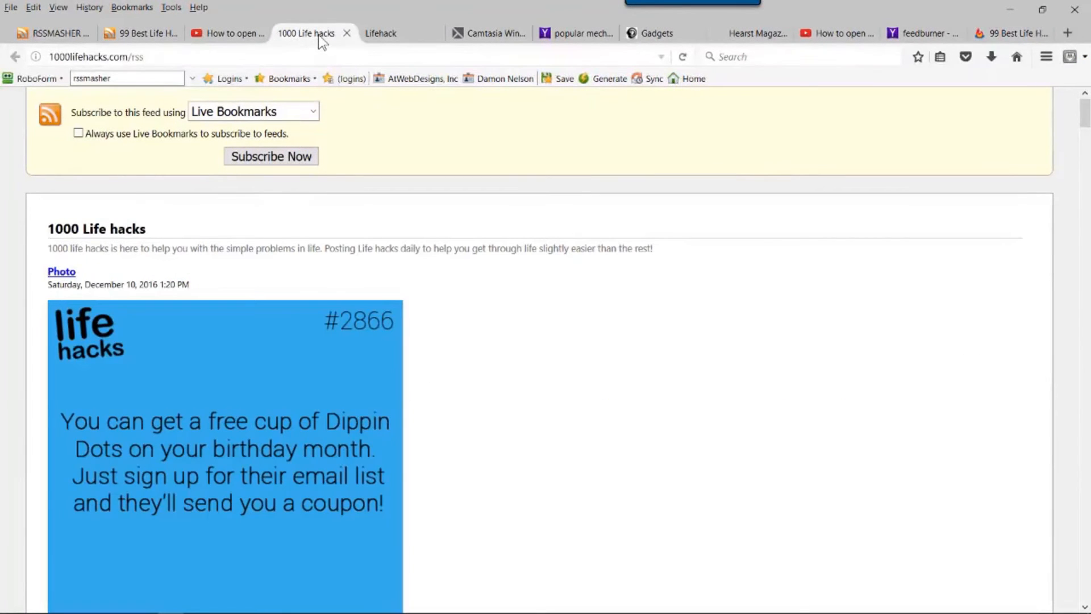
left_click(202, 59)
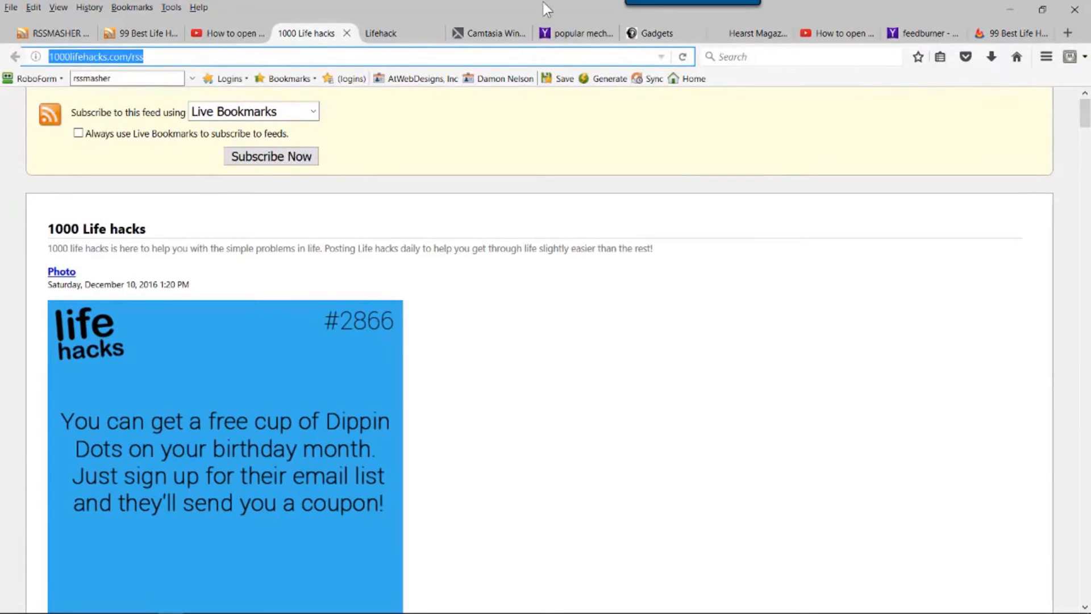
key("alt+Tab")
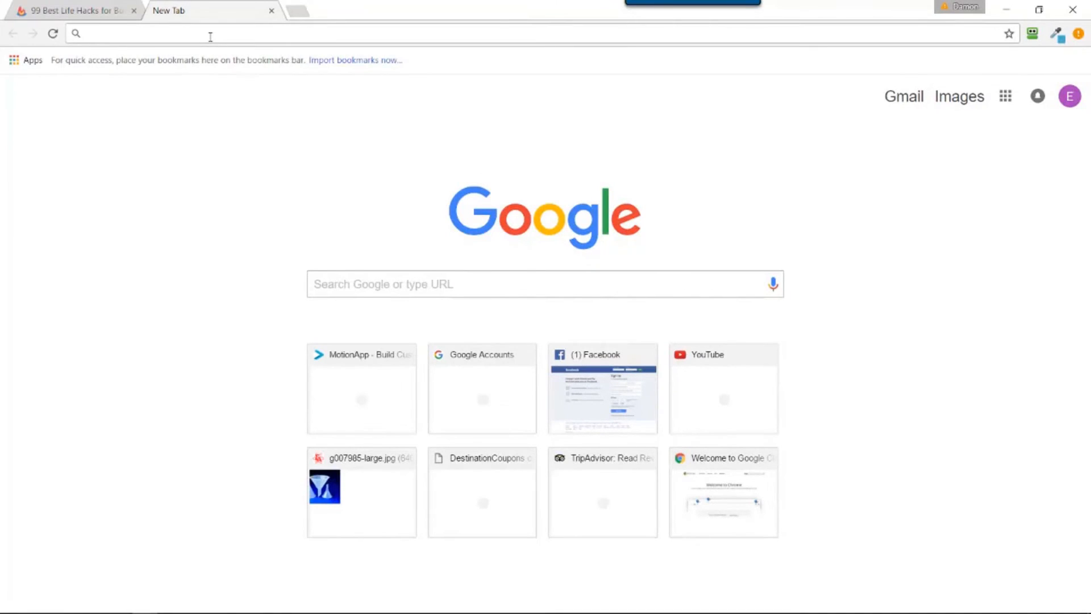
key("ctrl+v")
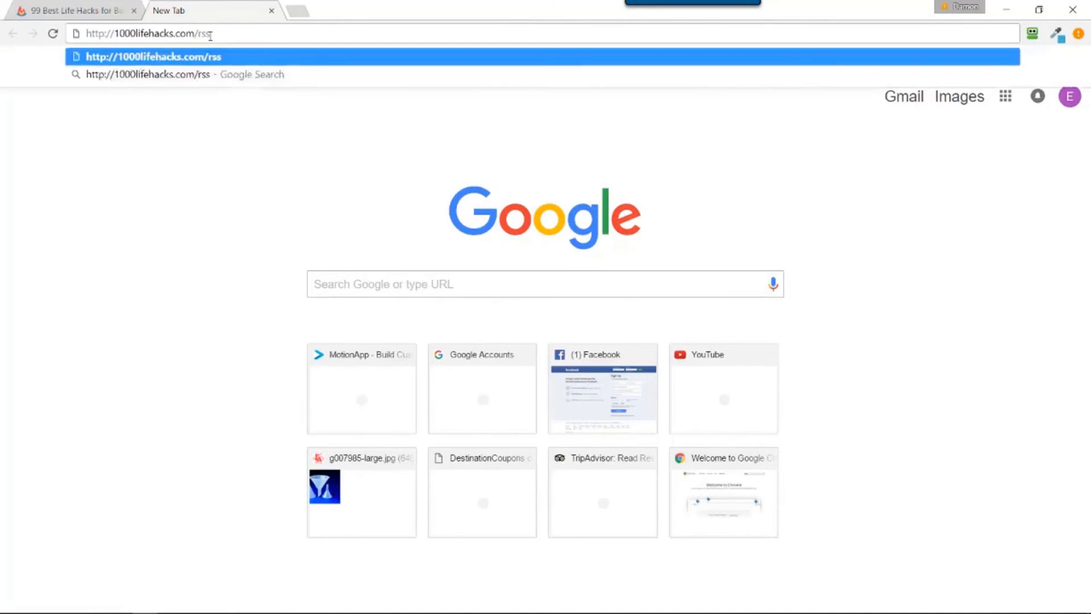
key("Return")
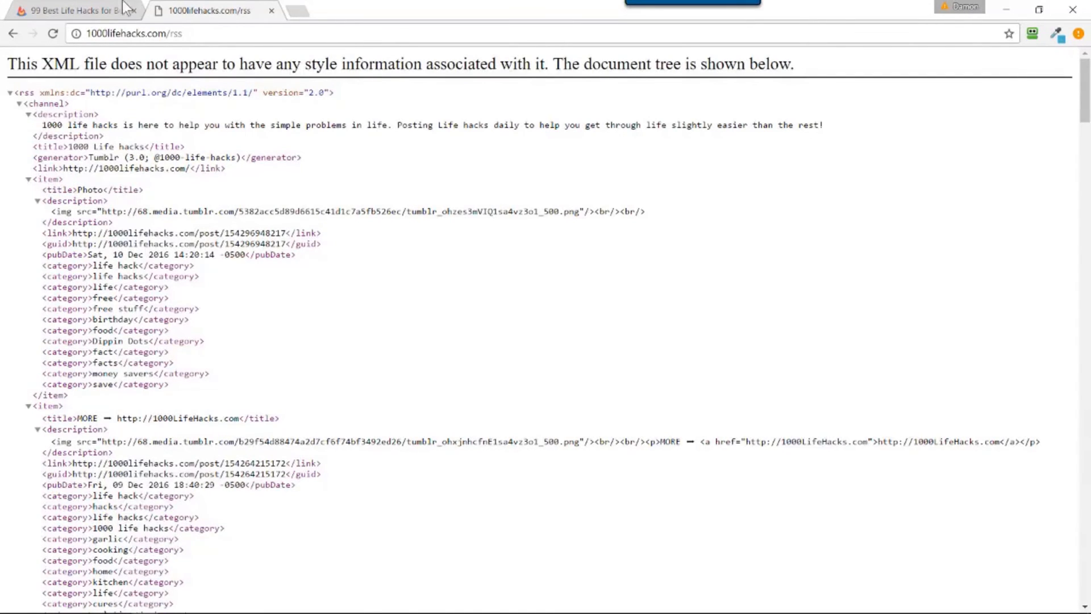
Compare how Chrome displays the FeedBurner life hacks page and the raw 1000lifehacks.com feed.
left_click(97, 13)
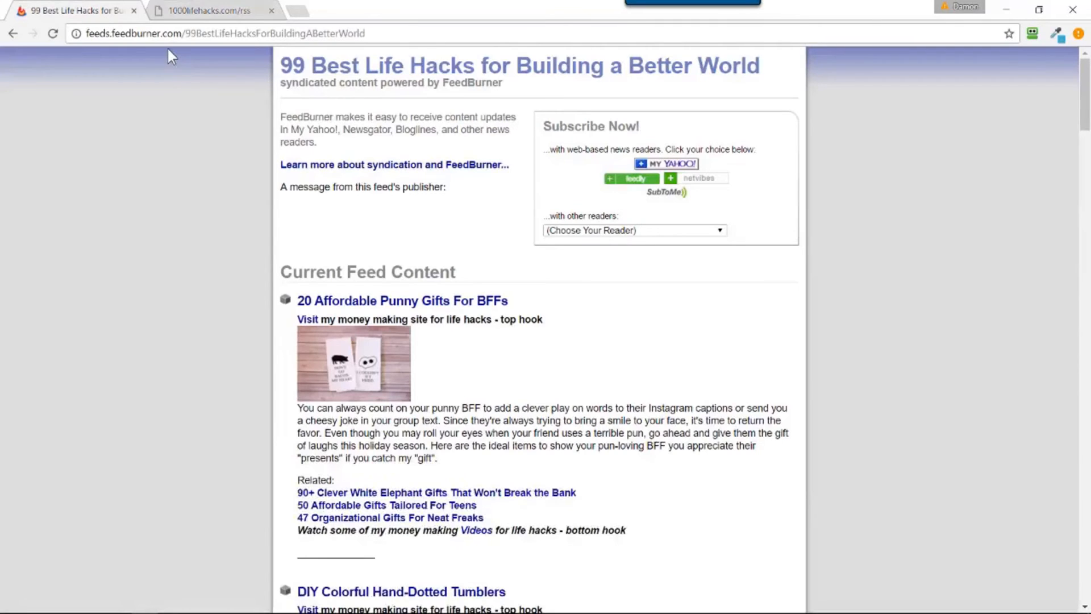
key("alt+Tab")
key("alt+Tab")
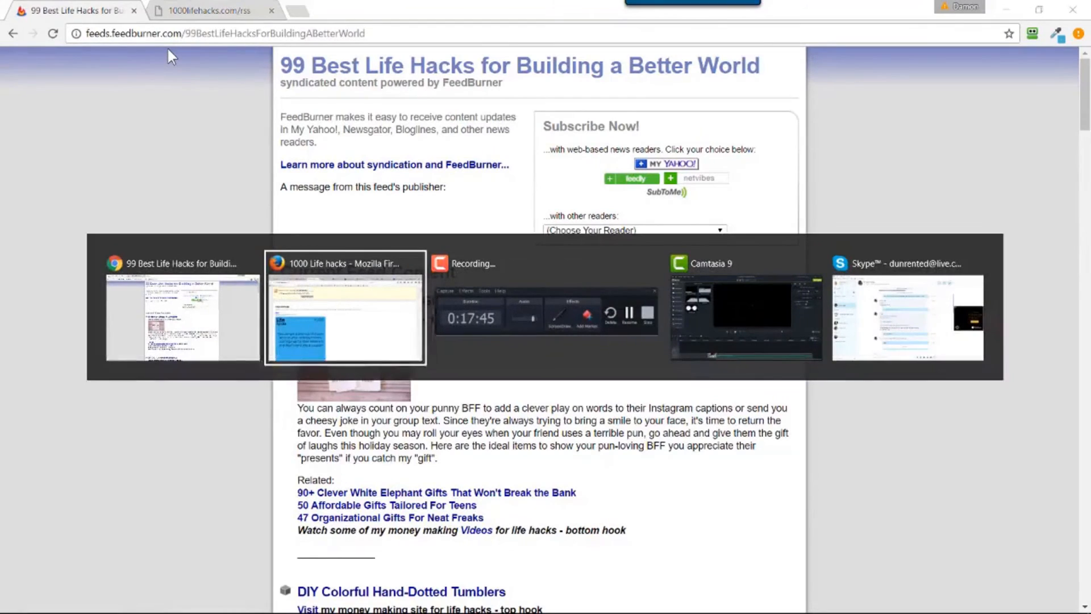
key("alt+Tab")
key("alt+Tab")
key("alt+Tab")
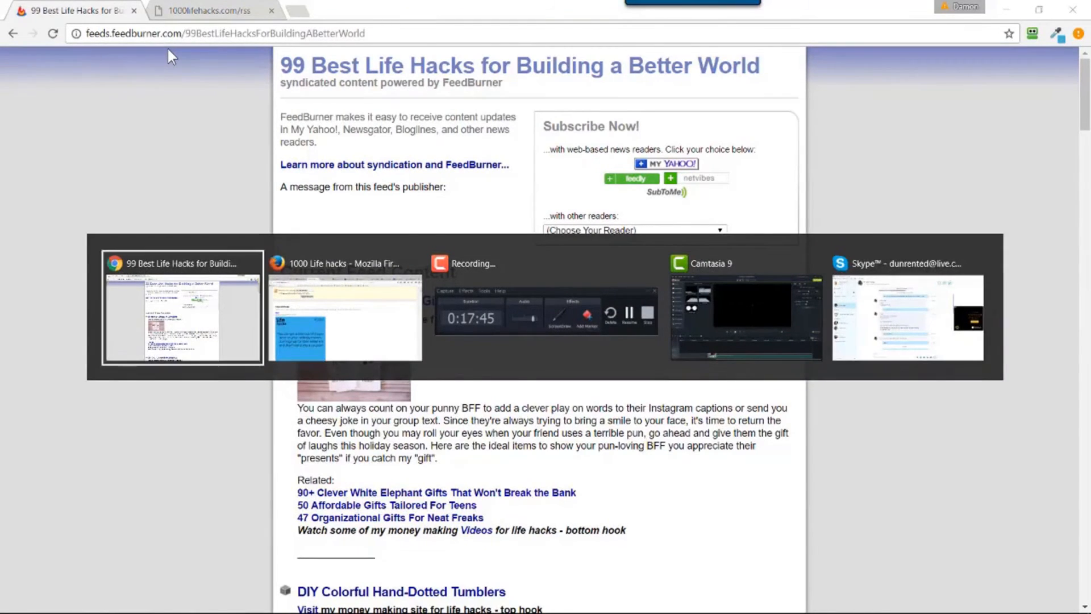
left_click(200, 15)
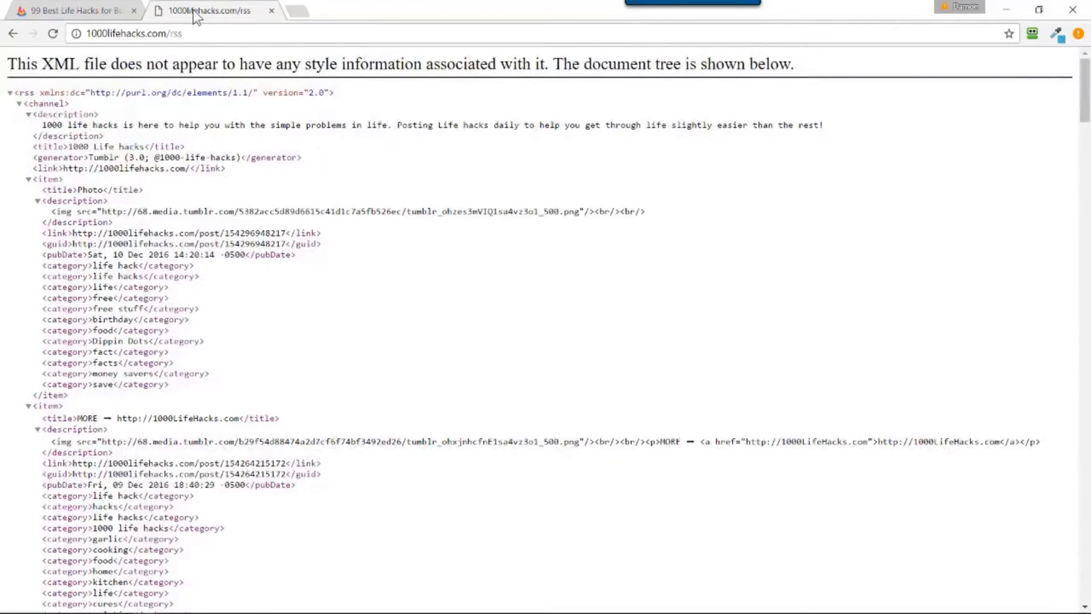
left_click(84, 14)
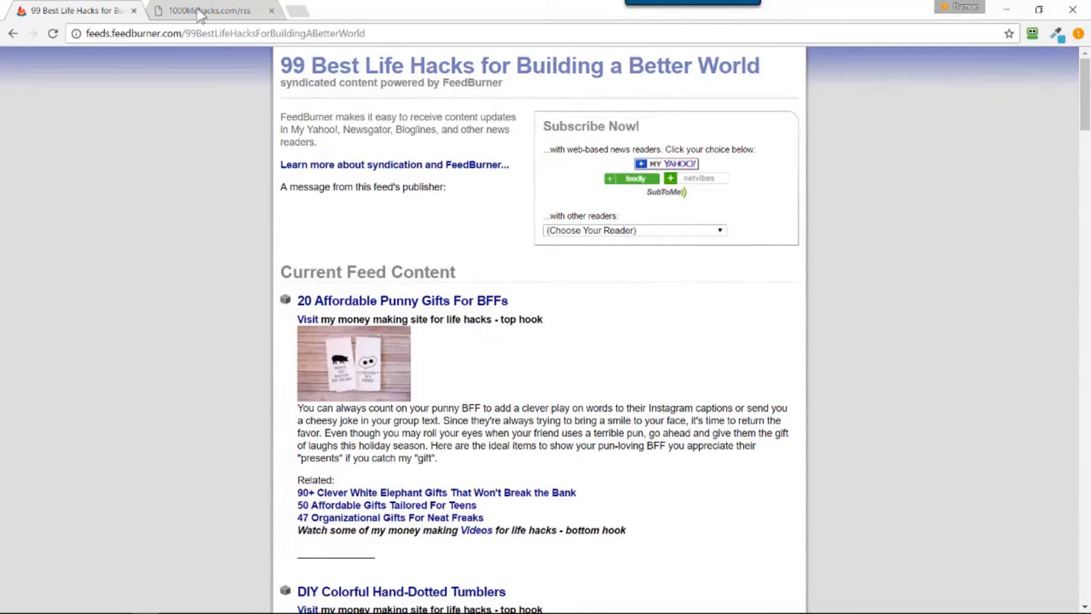
Copy the original RSSMasher feed address, feeds.rssmasher.com/feed/584da21879c9c, from Firefox and open it in a new Chrome tab.
left_click(294, 12)
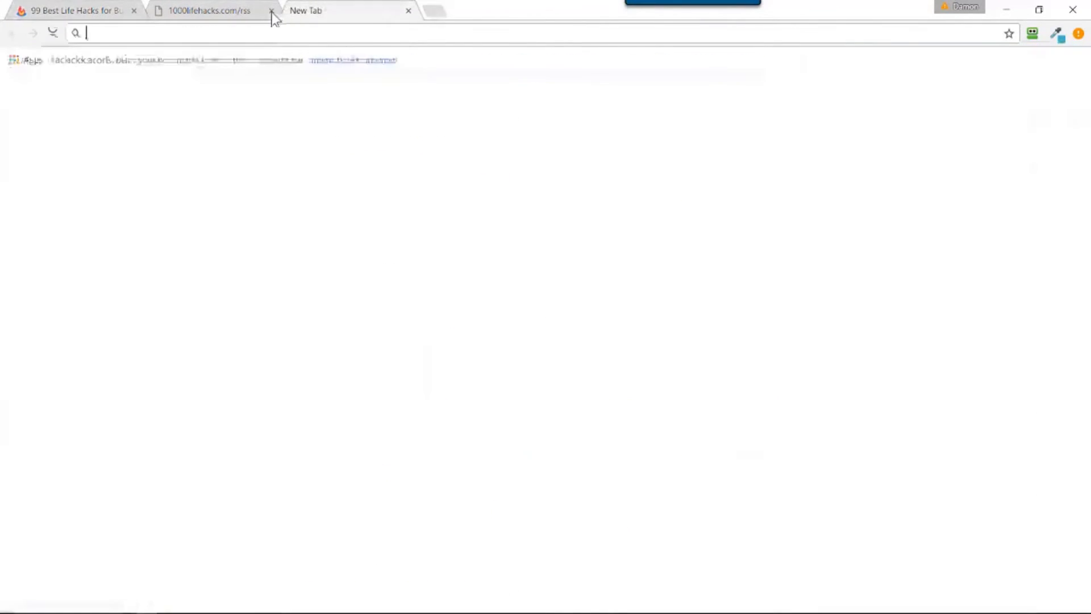
key("alt+Tab")
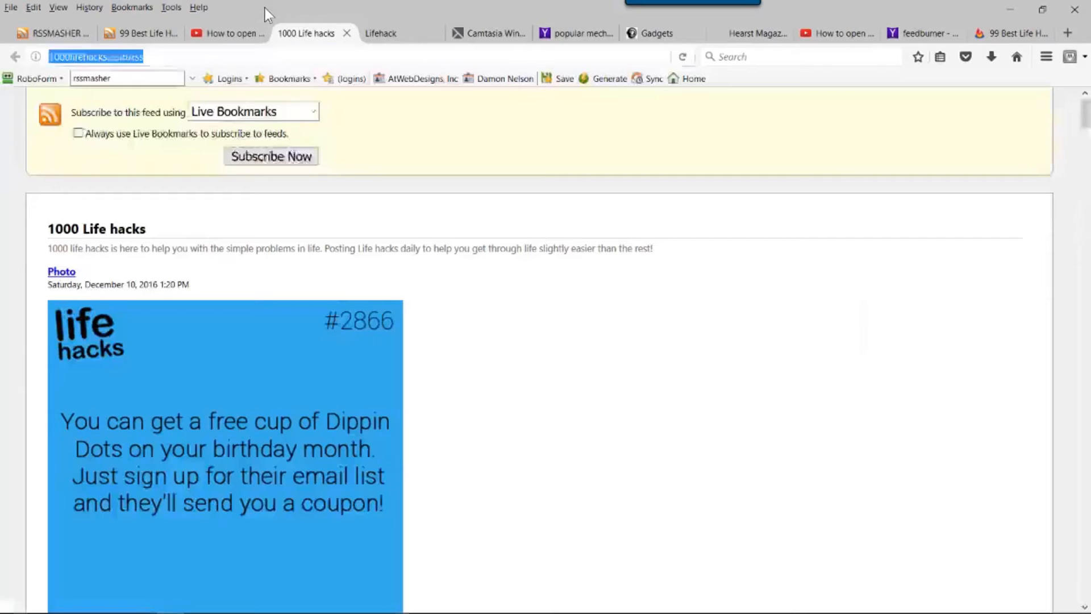
left_click(156, 32)
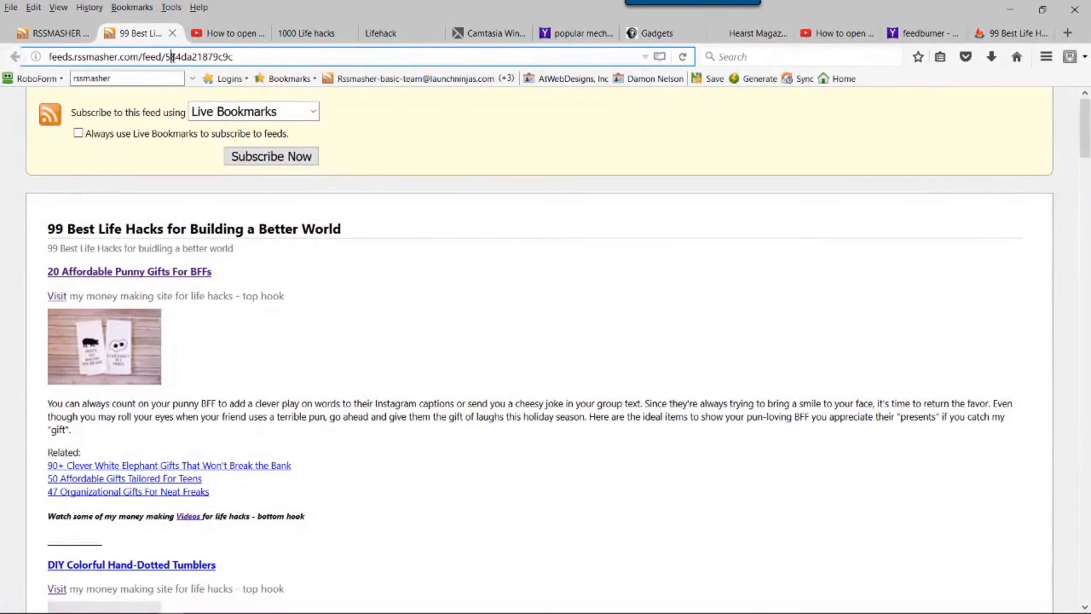
left_click(236, 56)
key("ctrl+c")
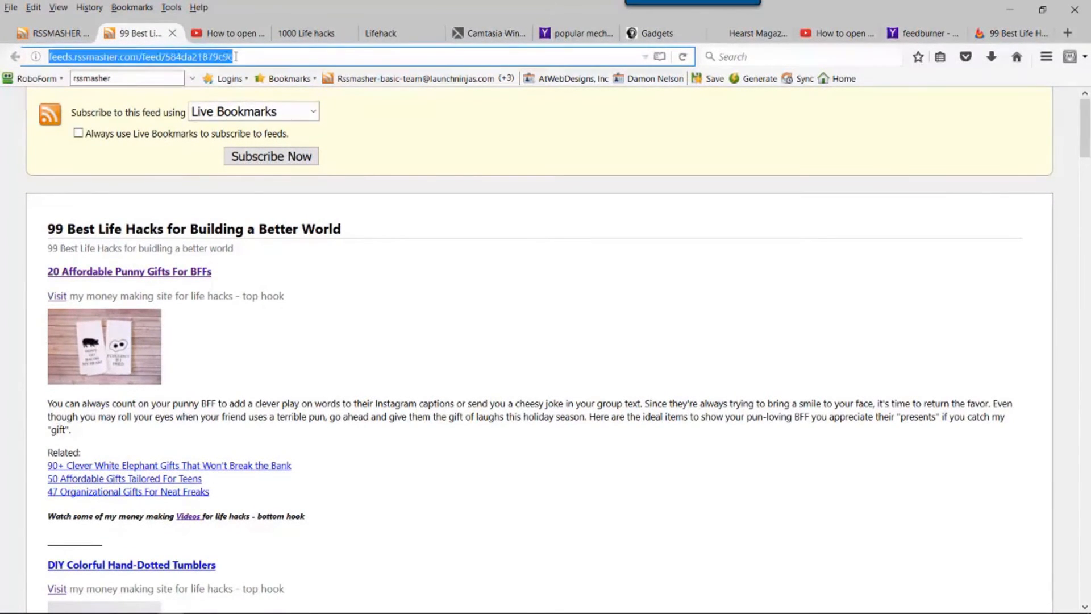
left_click(1007, 39)
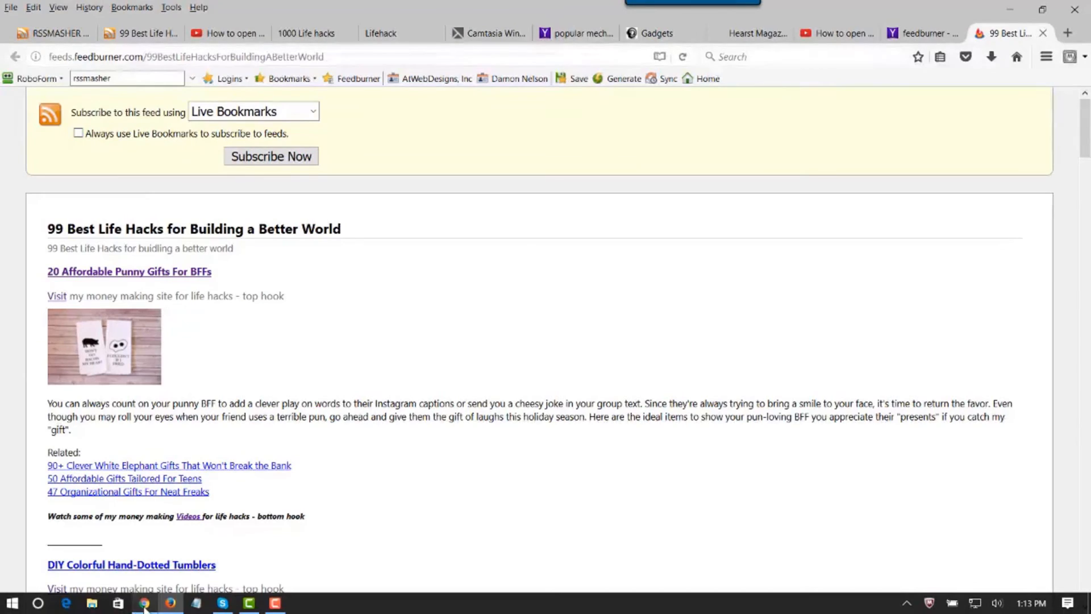
left_click(145, 603)
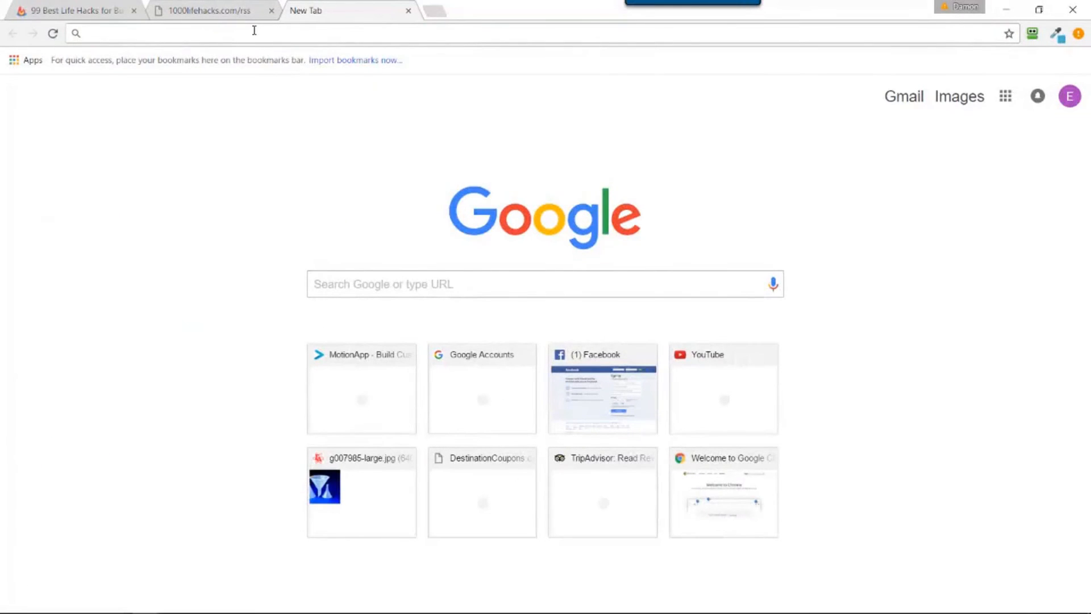
key("ctrl+v")
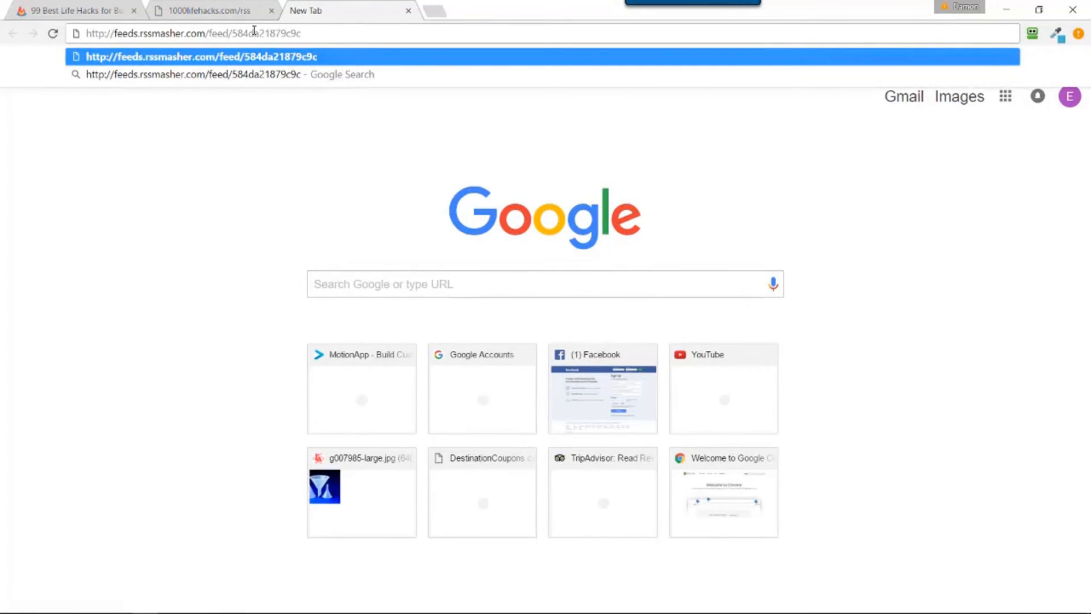
key("Return")
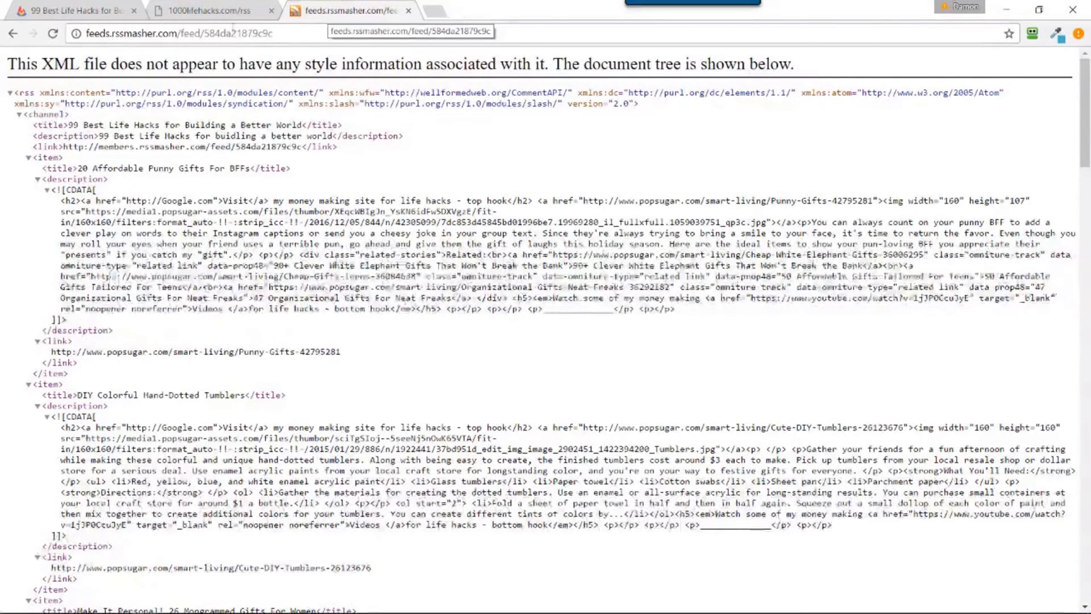
Compare the original RSSMasher feed with its FeedBurner version in Chrome.
left_click(95, 17)
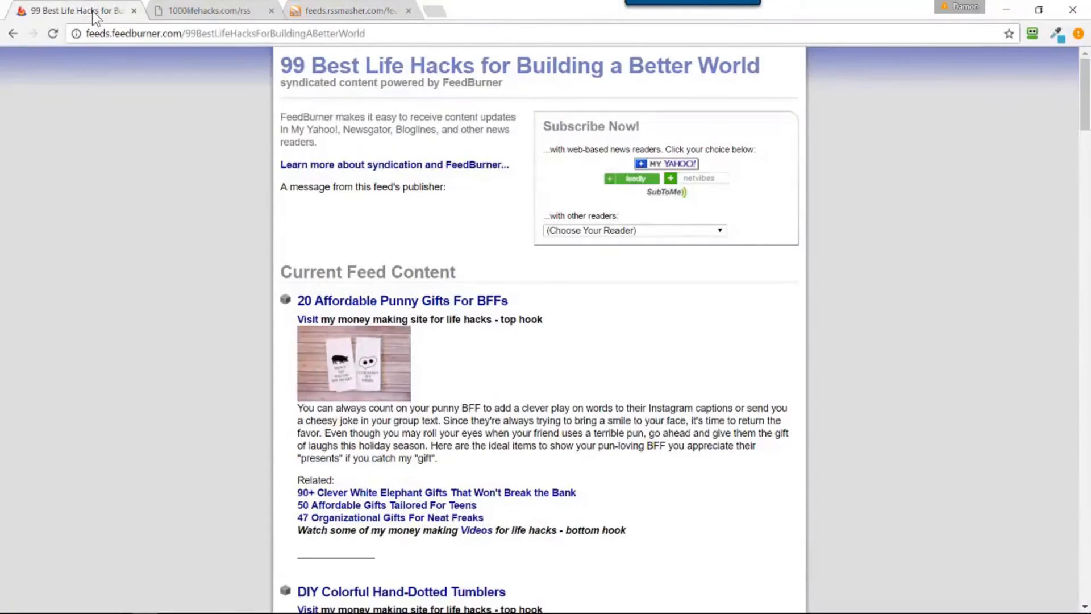
left_click(324, 16)
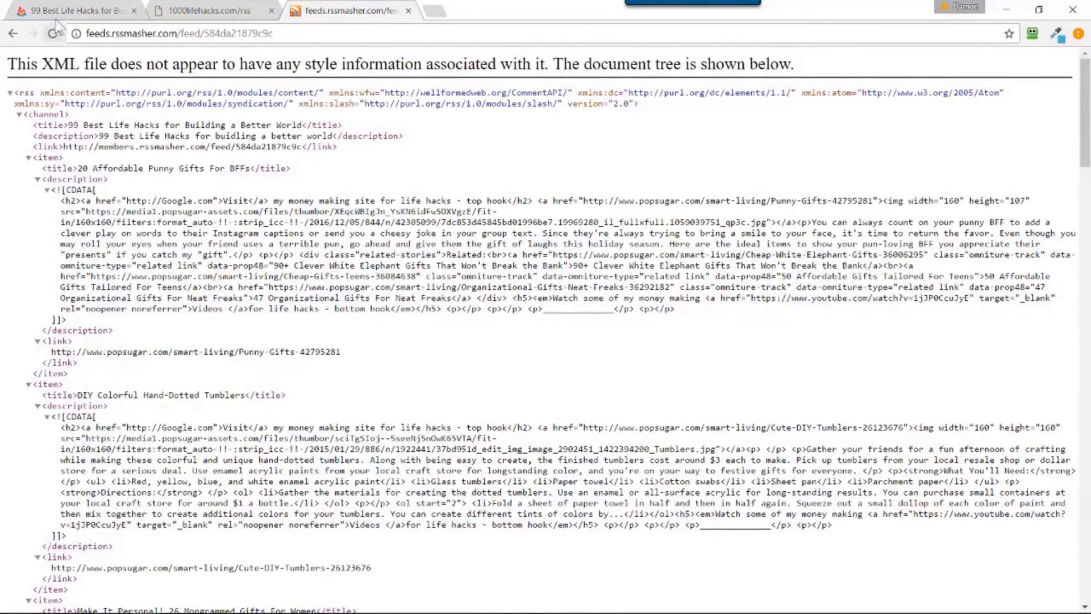
left_click(101, 12)
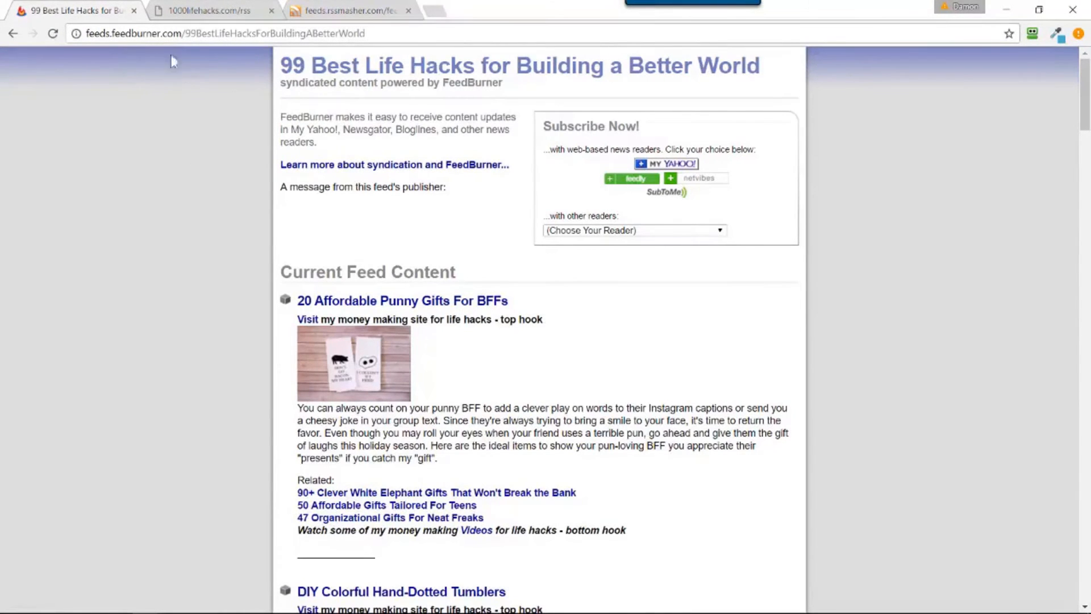
scroll(233, 215, "down", 2)
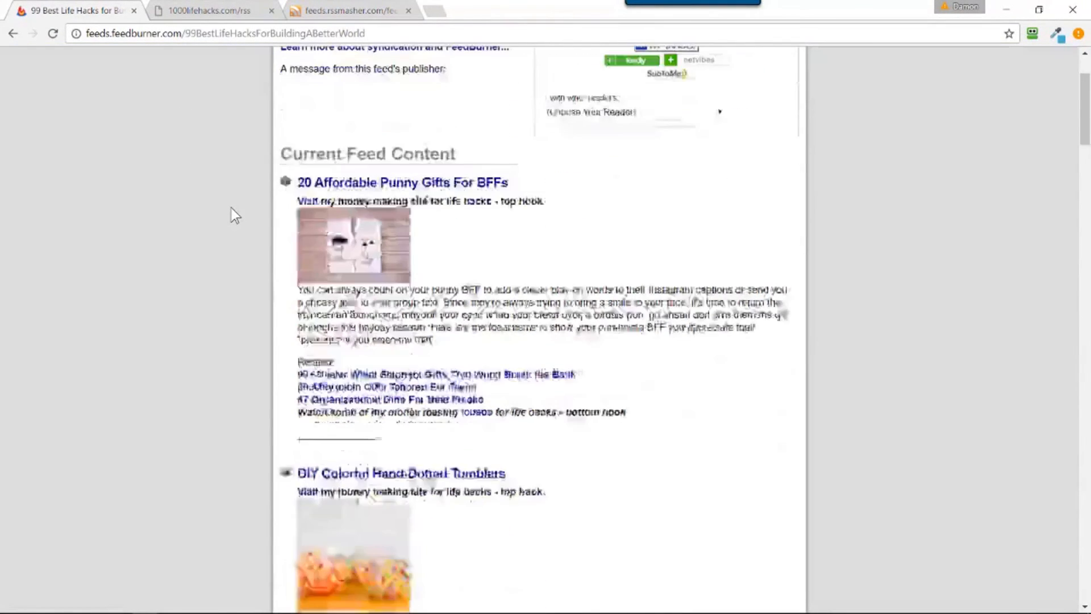
scroll(233, 214, "up", 2)
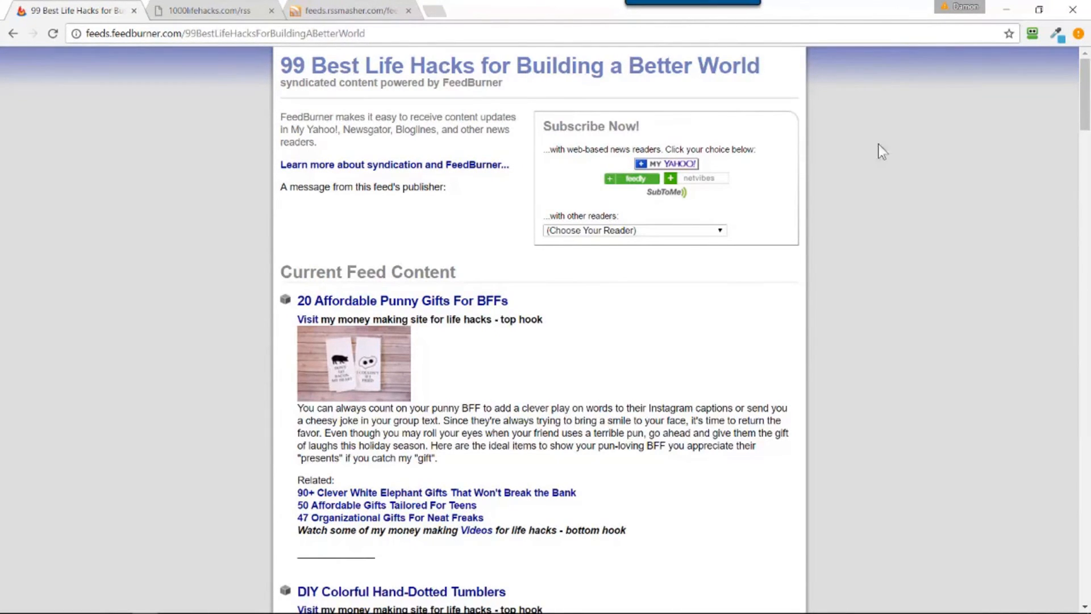
Return to the RSSMasher dashboard in Firefox and order the feeds by title, by active status, and again by date.
key("alt+Tab")
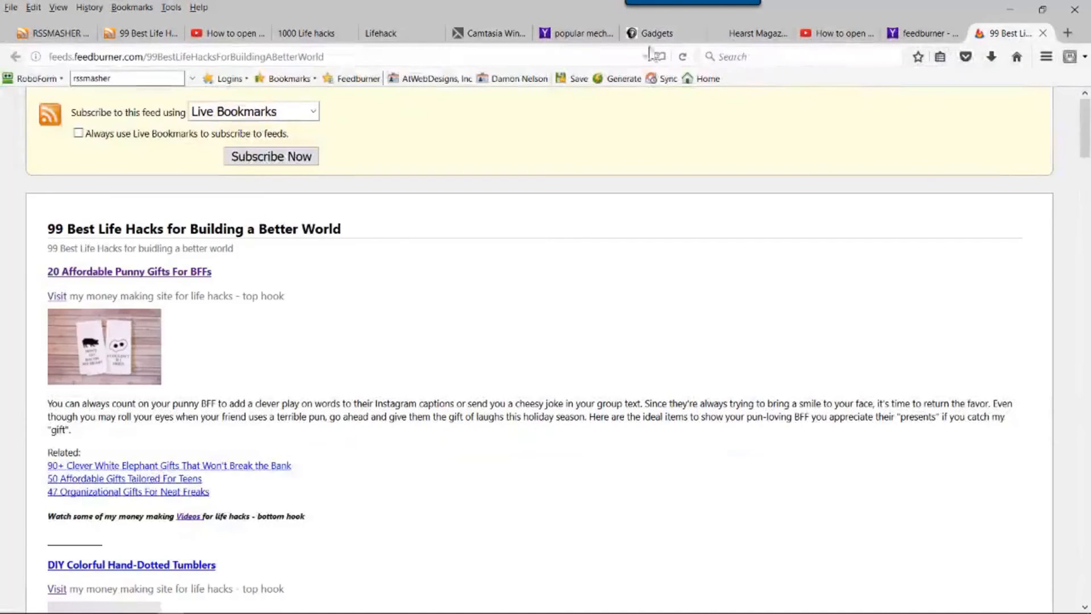
left_click(34, 33)
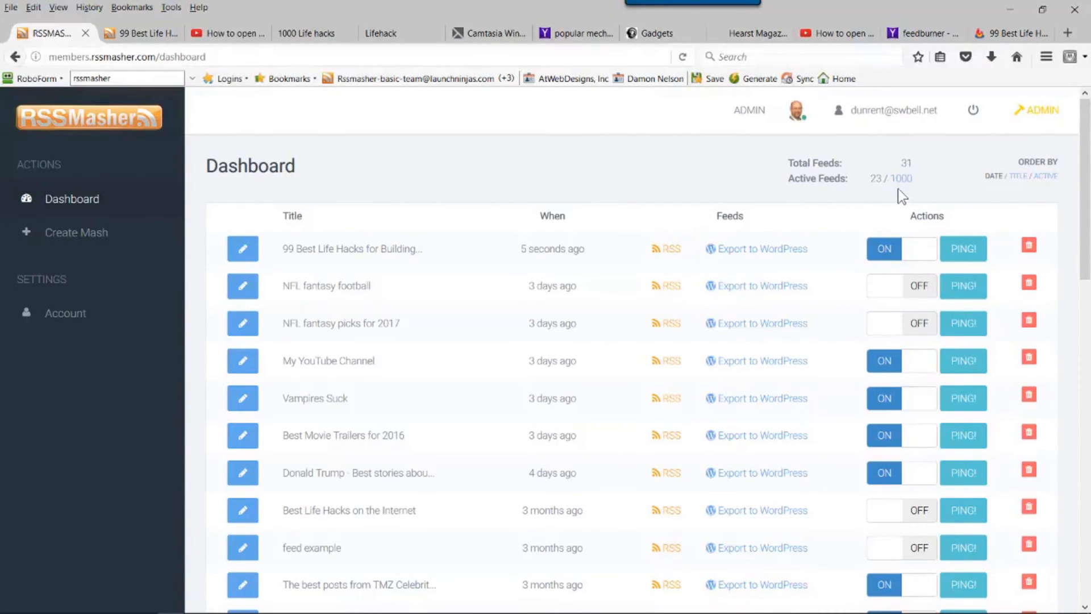
left_click(1019, 179)
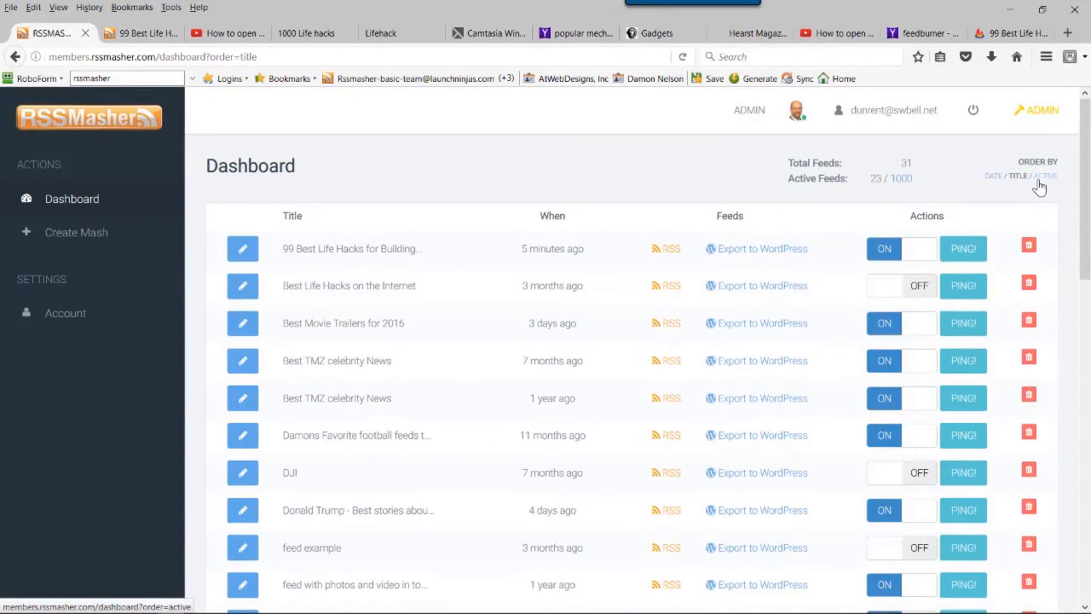
left_click(1041, 186)
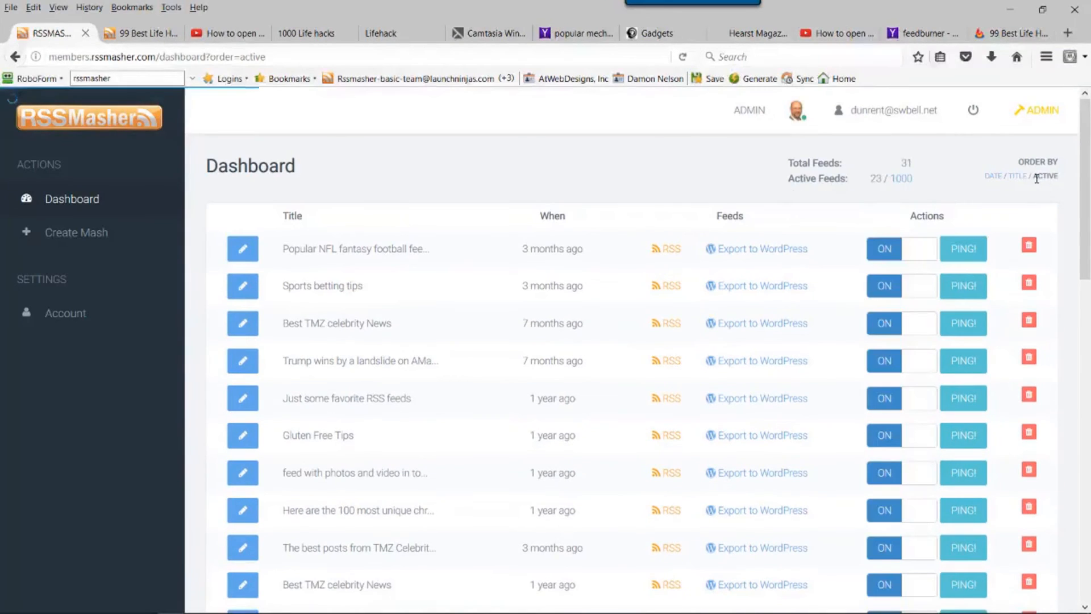
left_click(995, 180)
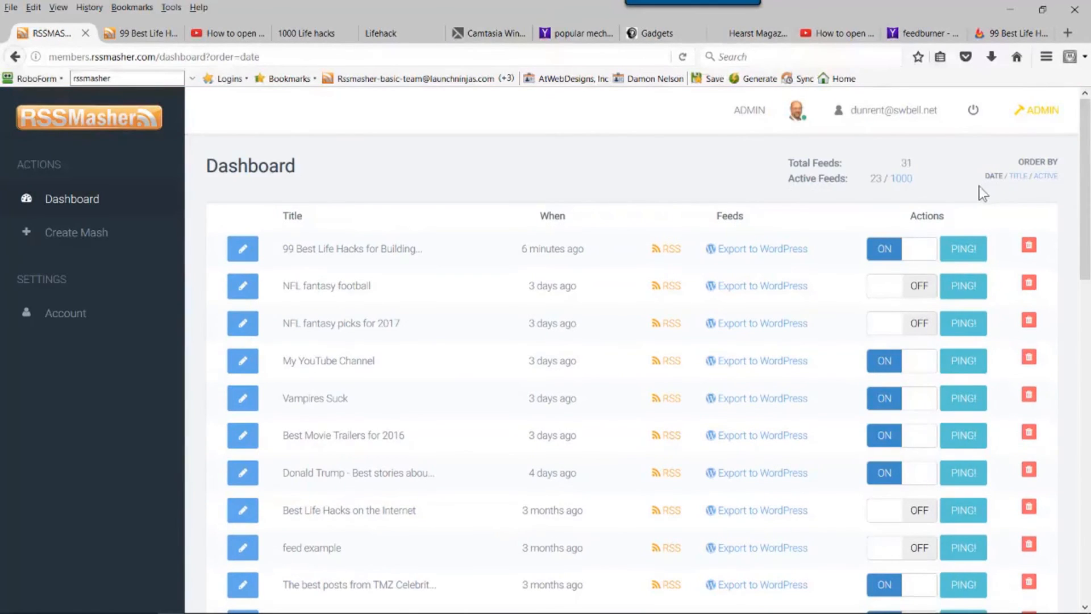
Switch the 99 Best Life Hacks mash off and on again, and activate NFL fantasy picks for 2017 and NFL fantasy football.
left_click(909, 261)
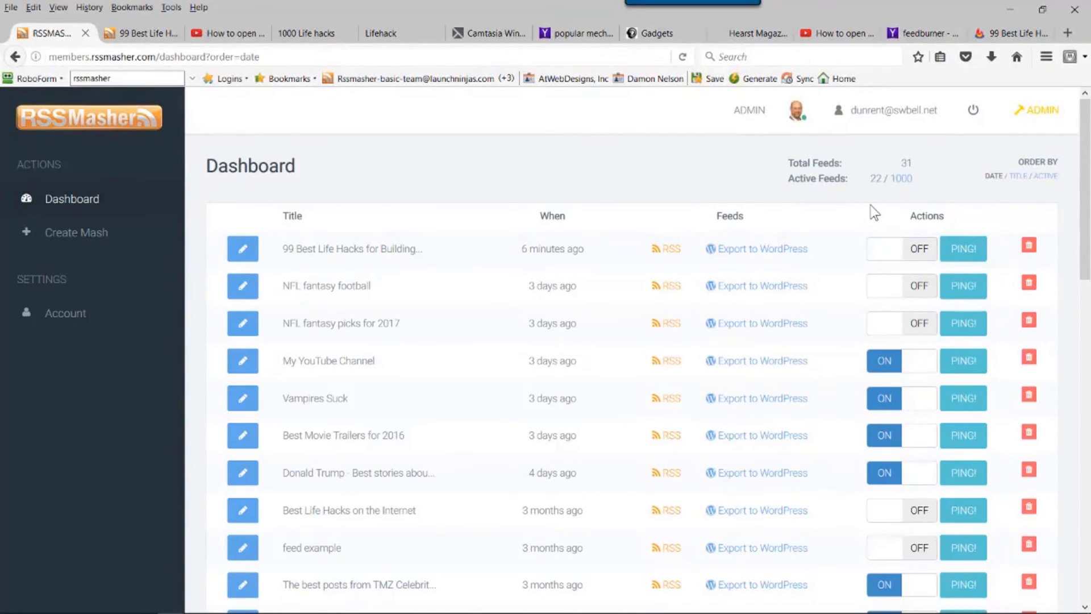
left_click(886, 250)
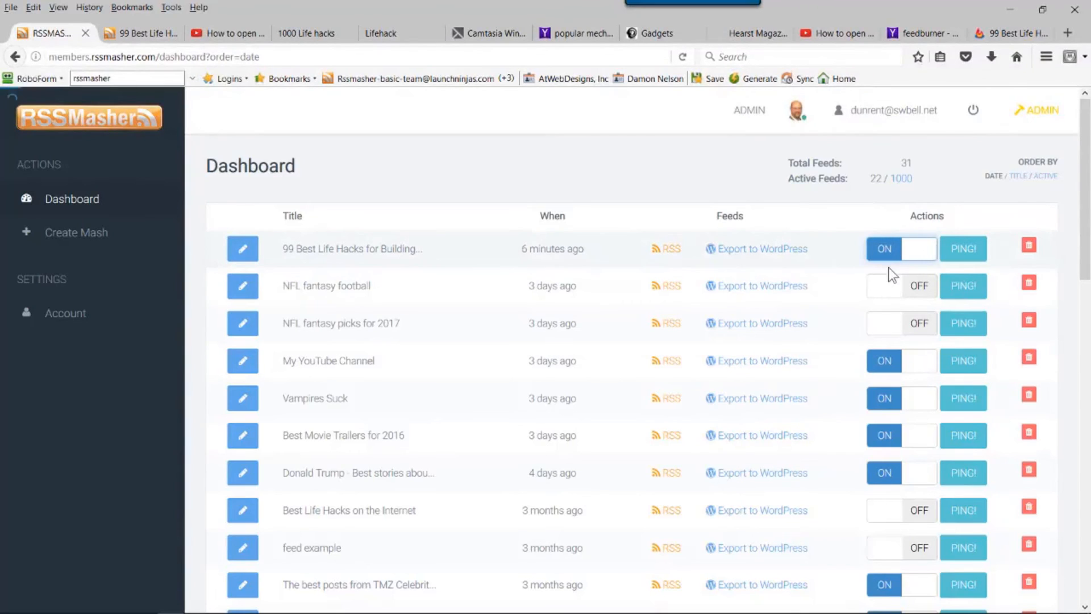
left_click(883, 329)
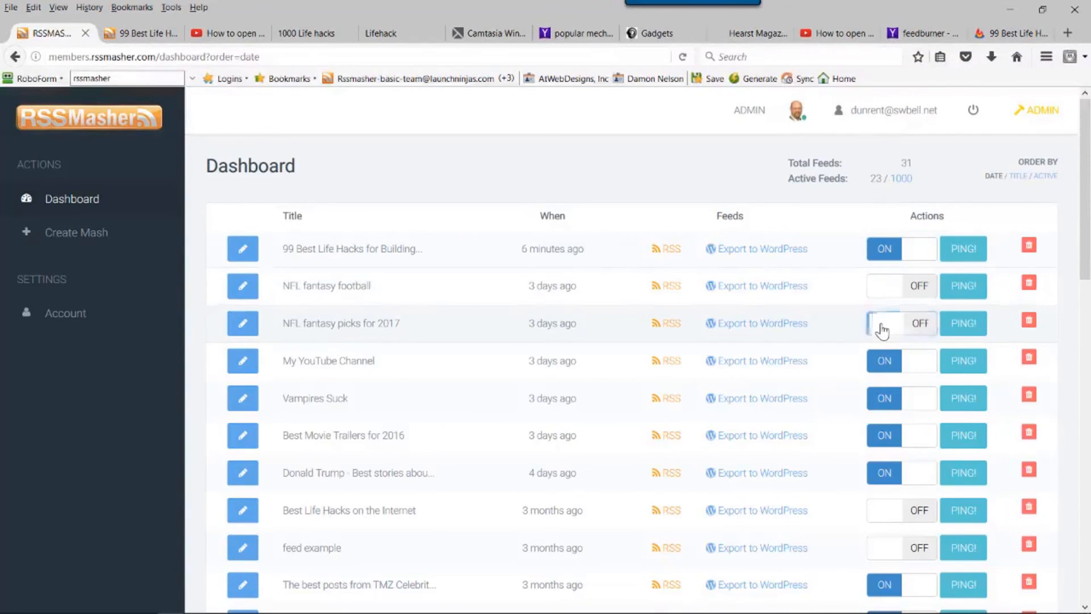
left_click(882, 288)
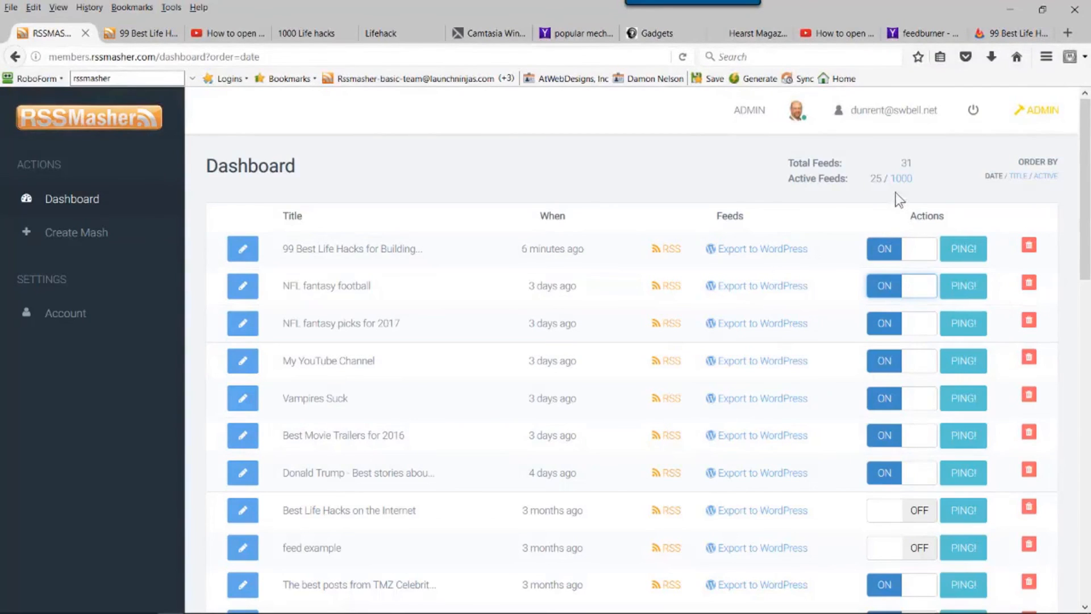
Ping the 99 Best Life Hacks feed to the indexers and return to the dashboard.
left_click(973, 257)
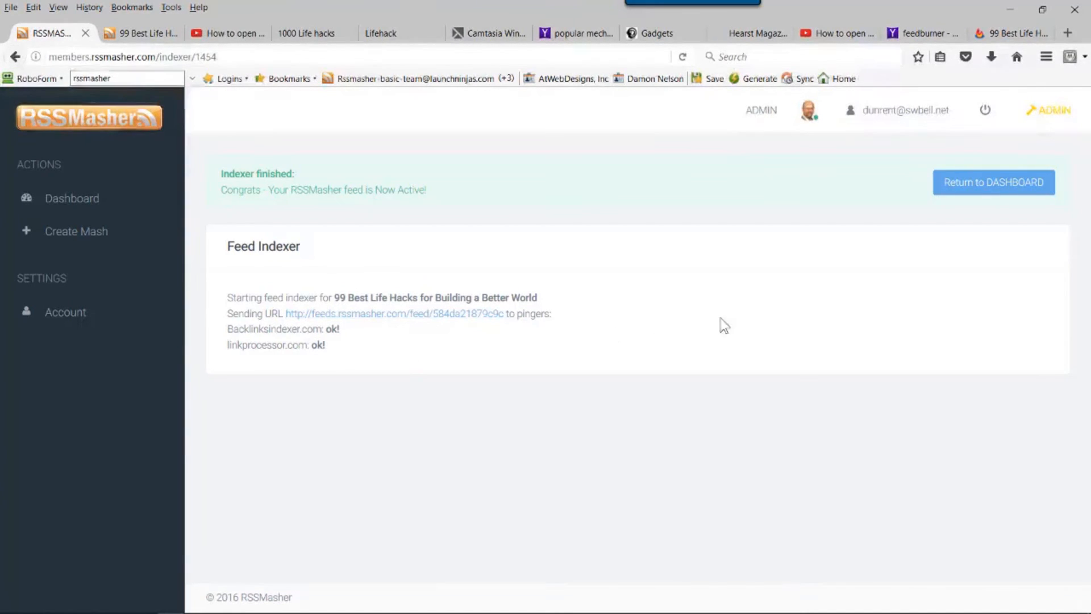
left_click(1010, 189)
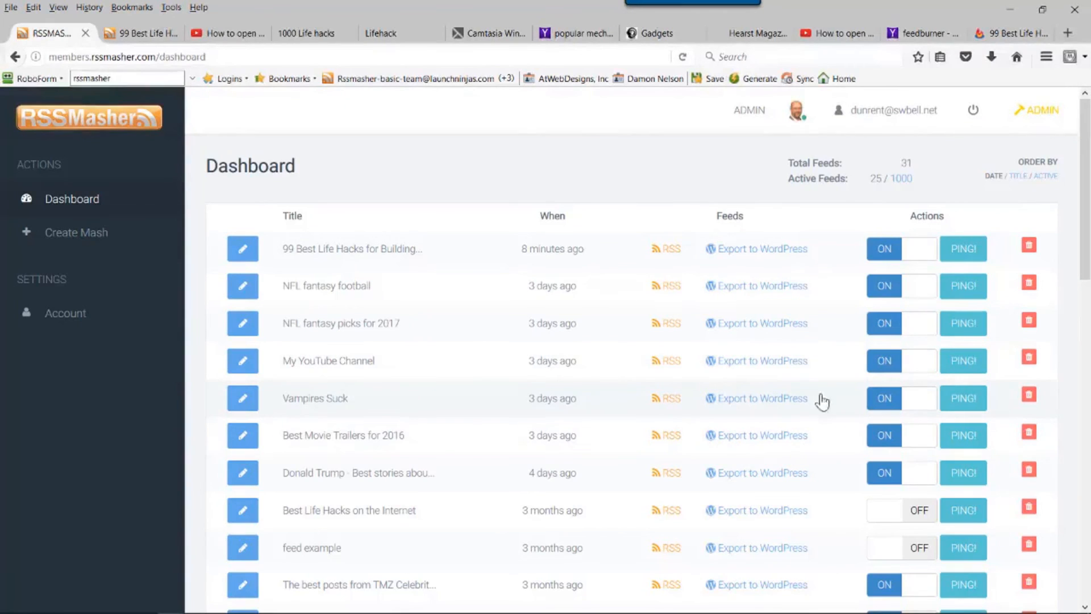
Delete the Vampires Suck mash.
left_click(1030, 401)
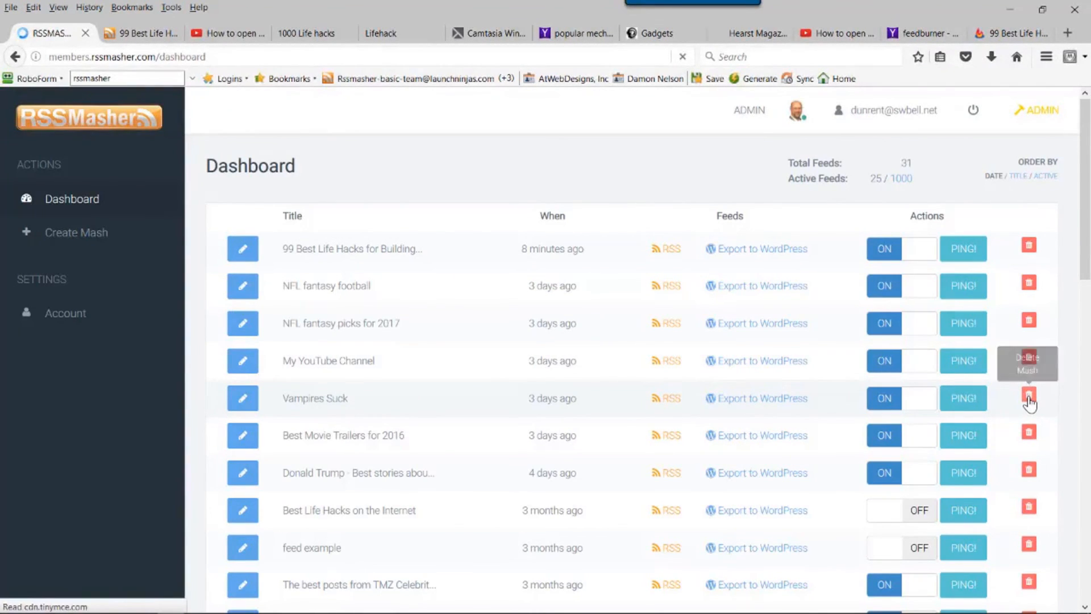